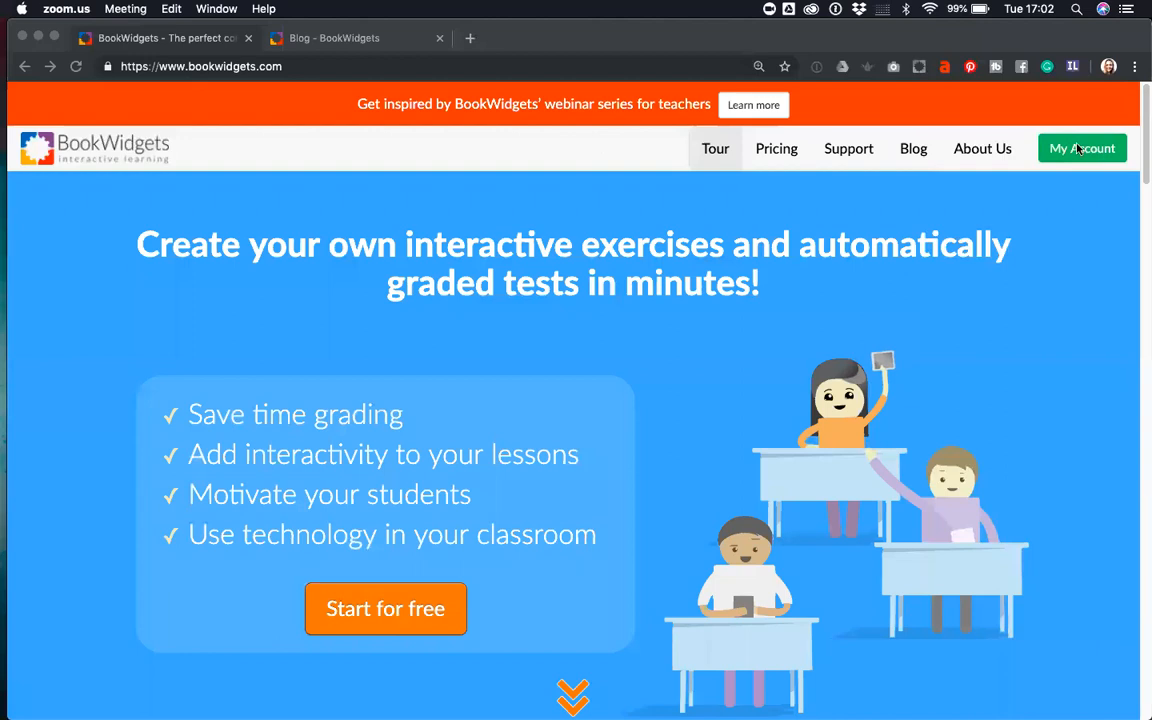
- From the My Account dashboard (725 widgets), start a new widget with Create a widget
left_click(1100, 150)
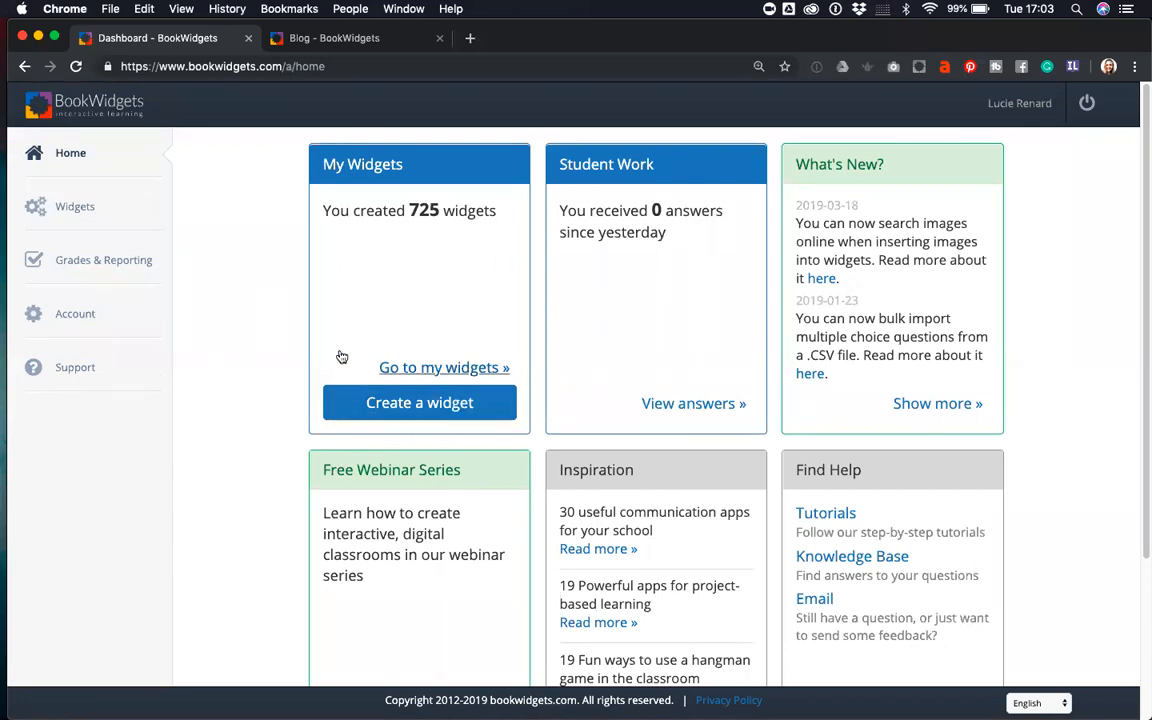
scroll(136, 370, "down", 4)
scroll(141, 368, "up", 4)
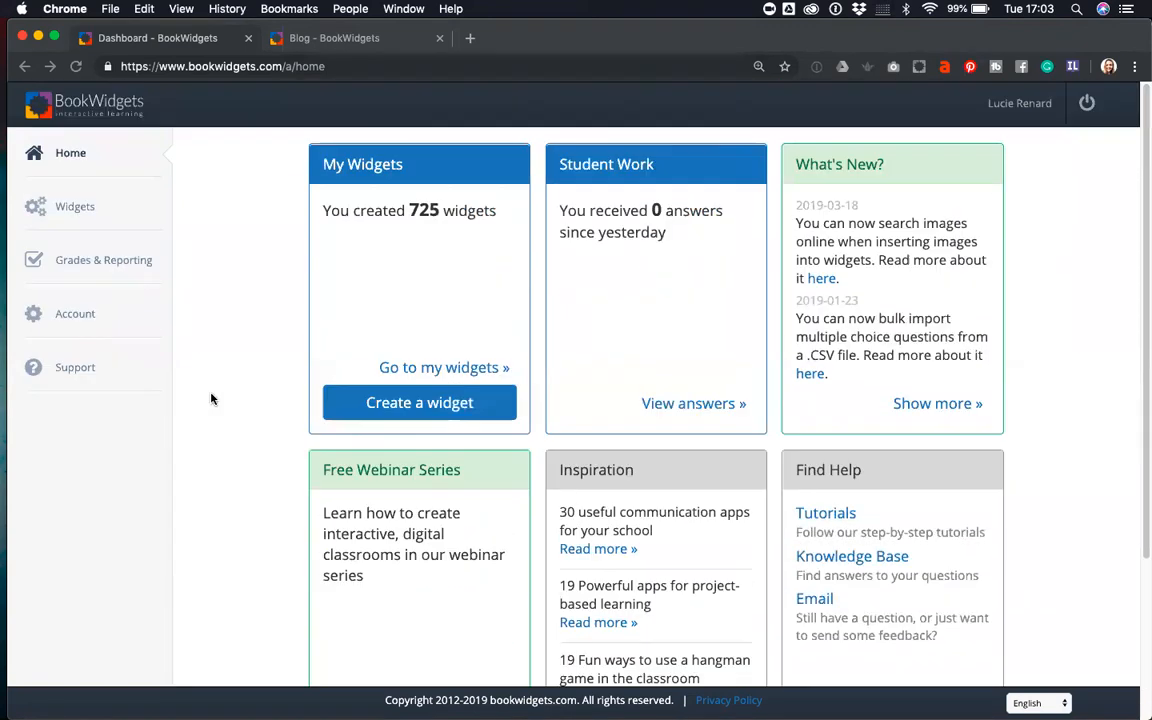
left_click(411, 403)
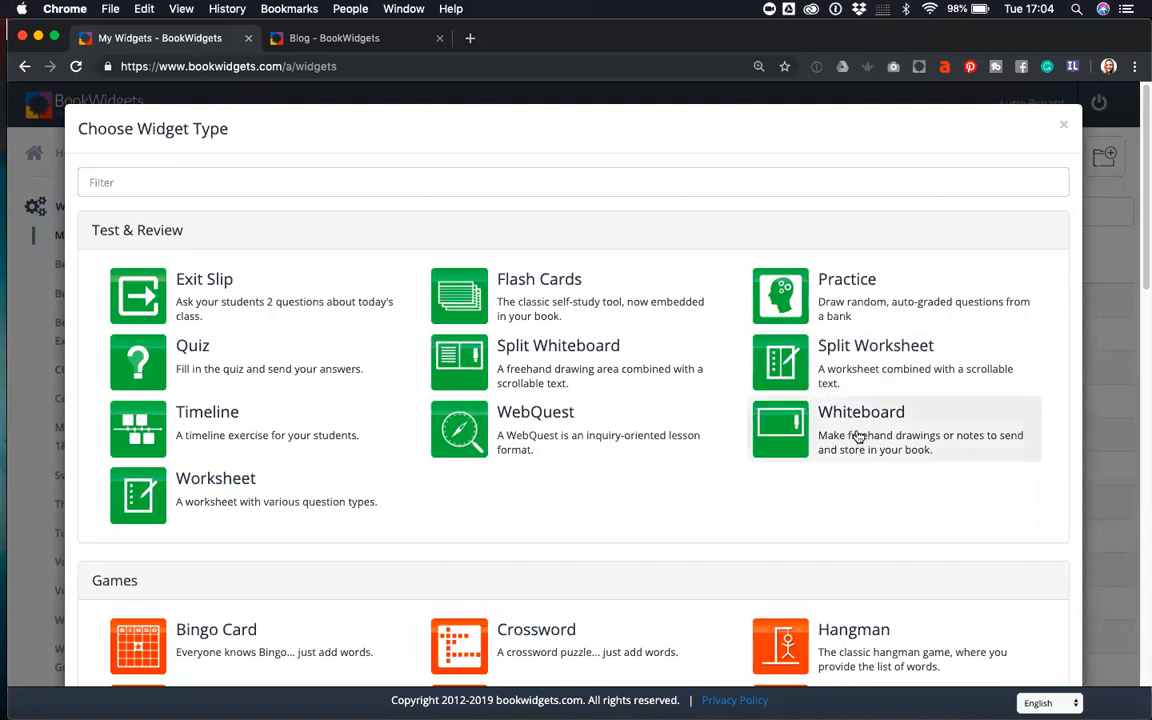
- Scroll the widget-type chooser from Test & Review down to Miscellaneous
scroll(843, 496, "down", 5)
scroll(845, 499, "down", 3)
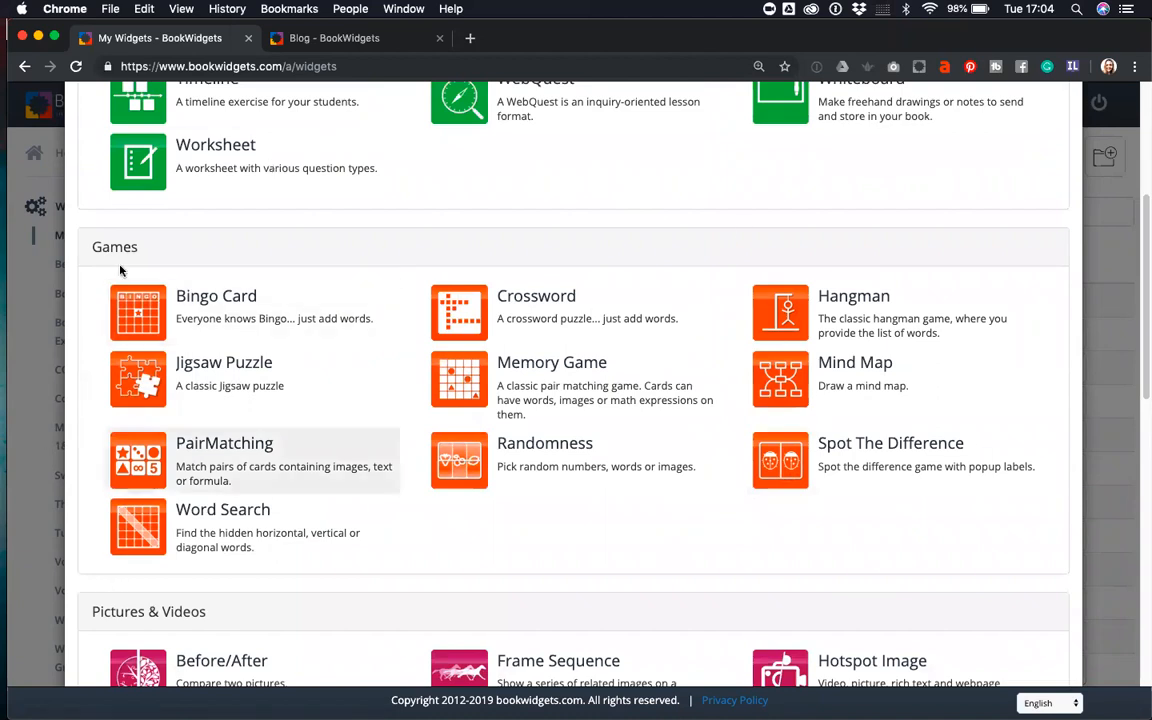
scroll(730, 578, "down", 5)
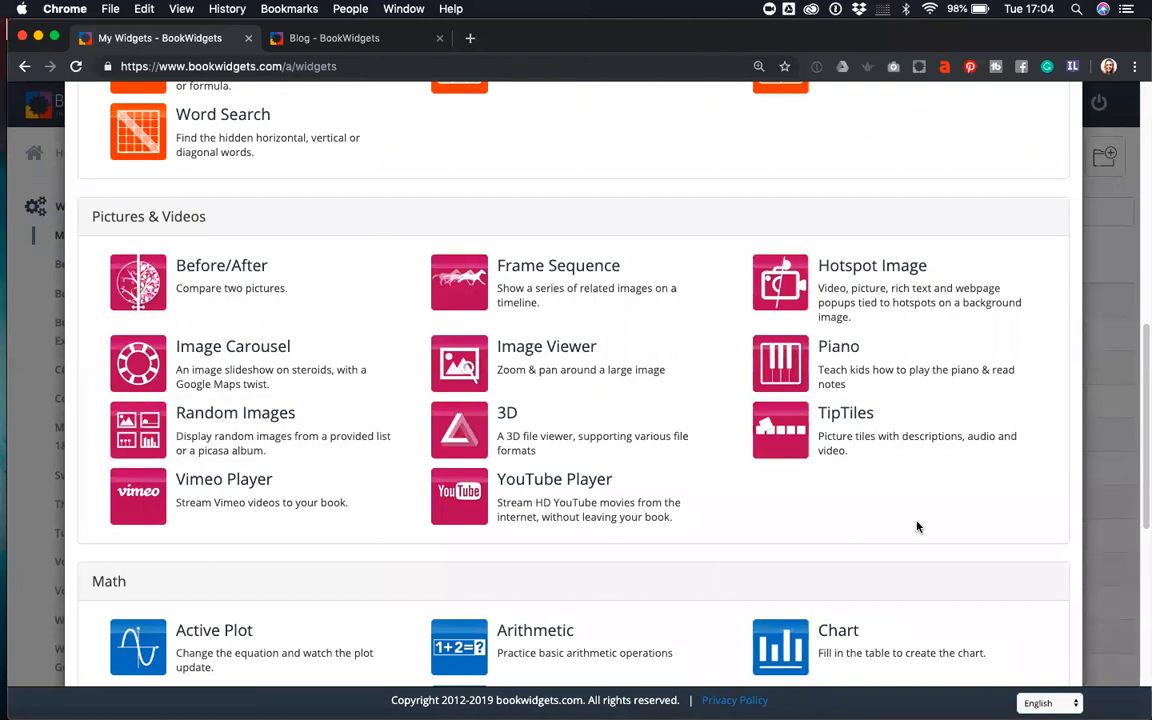
scroll(908, 527, "down", 5)
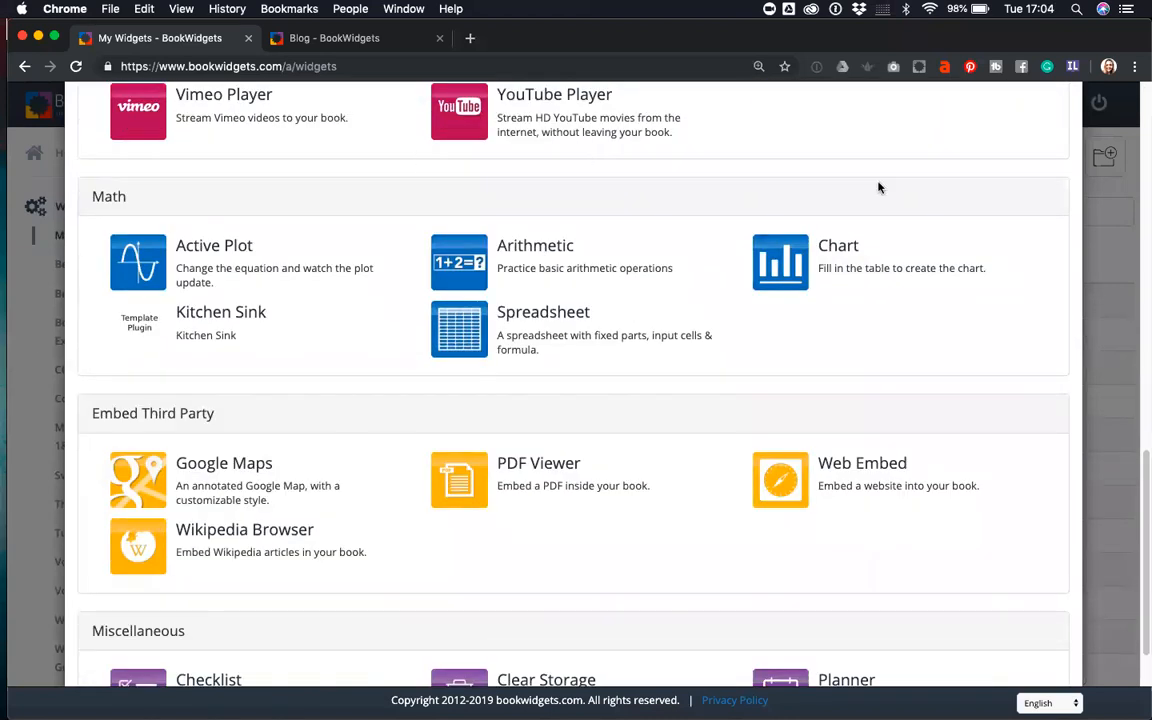
scroll(378, 355, "down", 3)
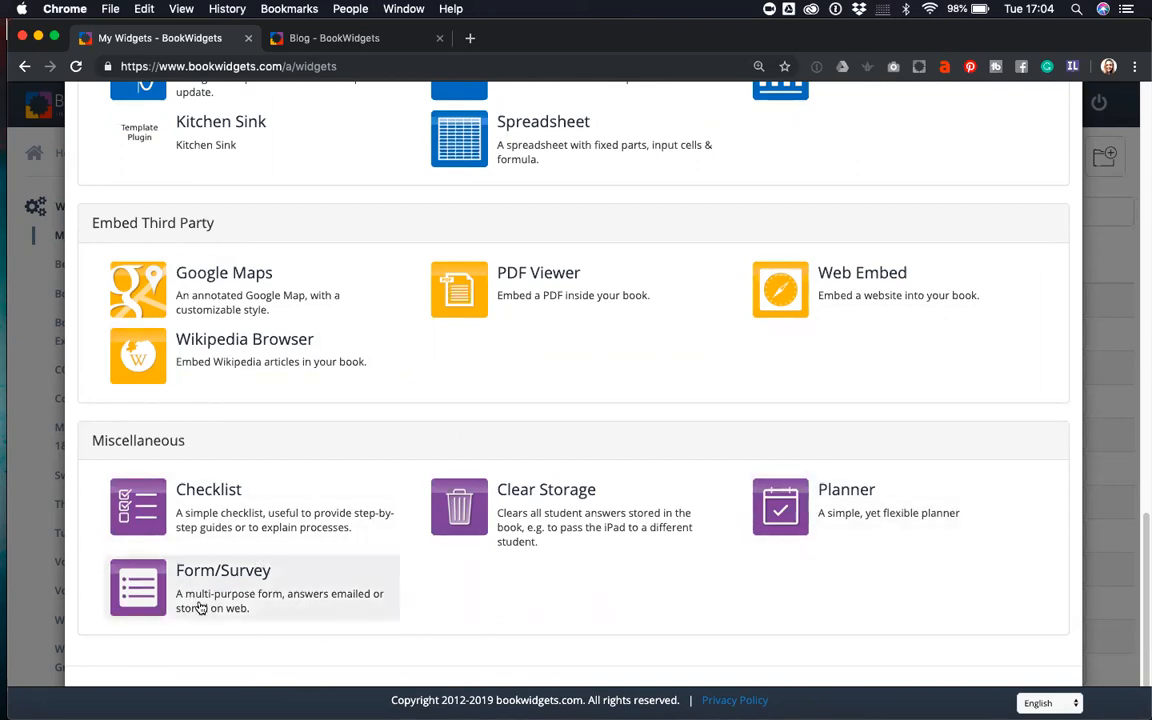
scroll(229, 575, "up", 15)
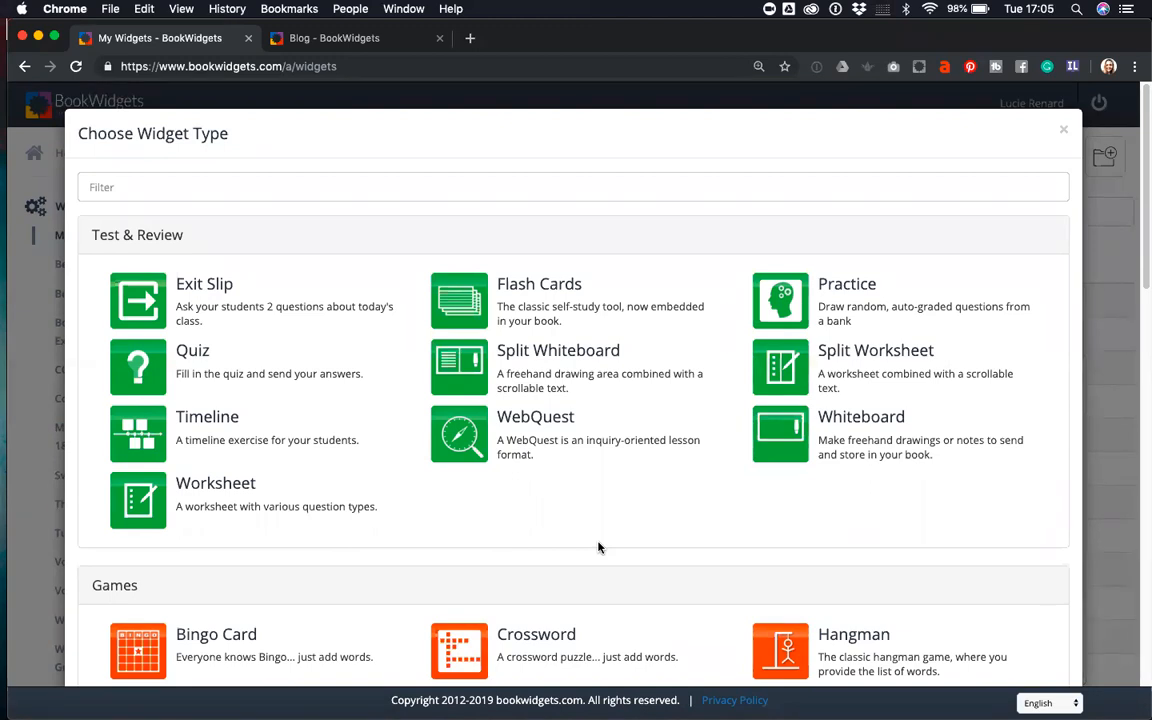
scroll(598, 547, "down", 1)
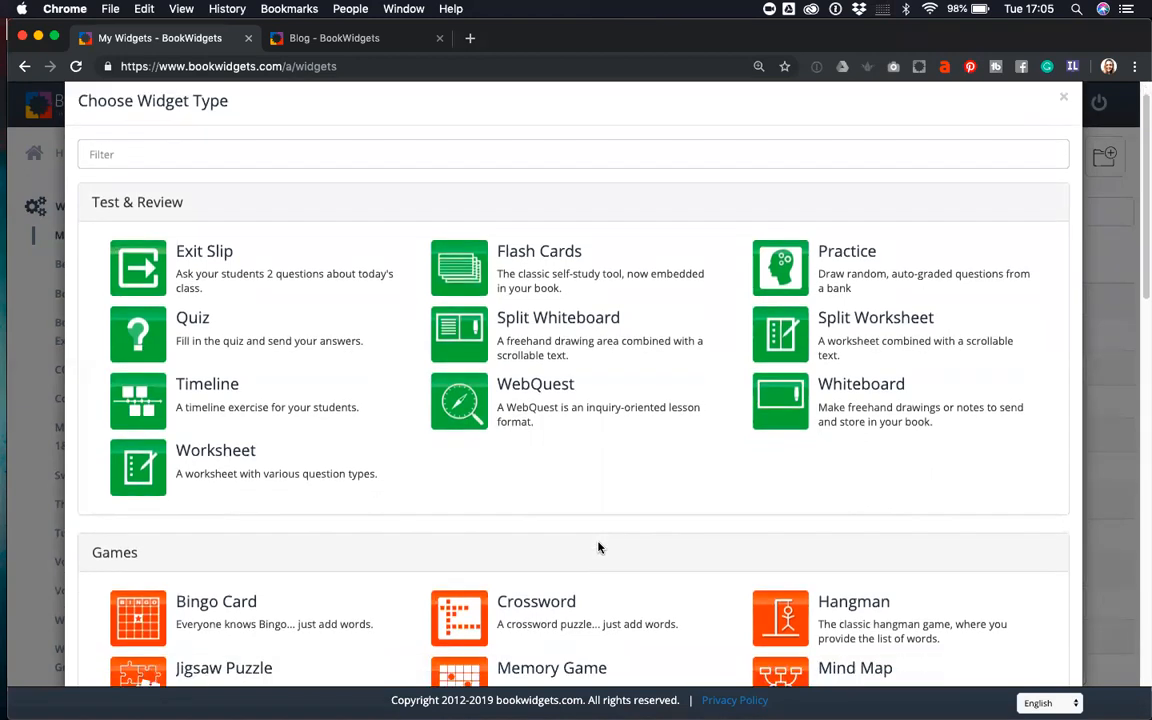
scroll(599, 545, "down", 3)
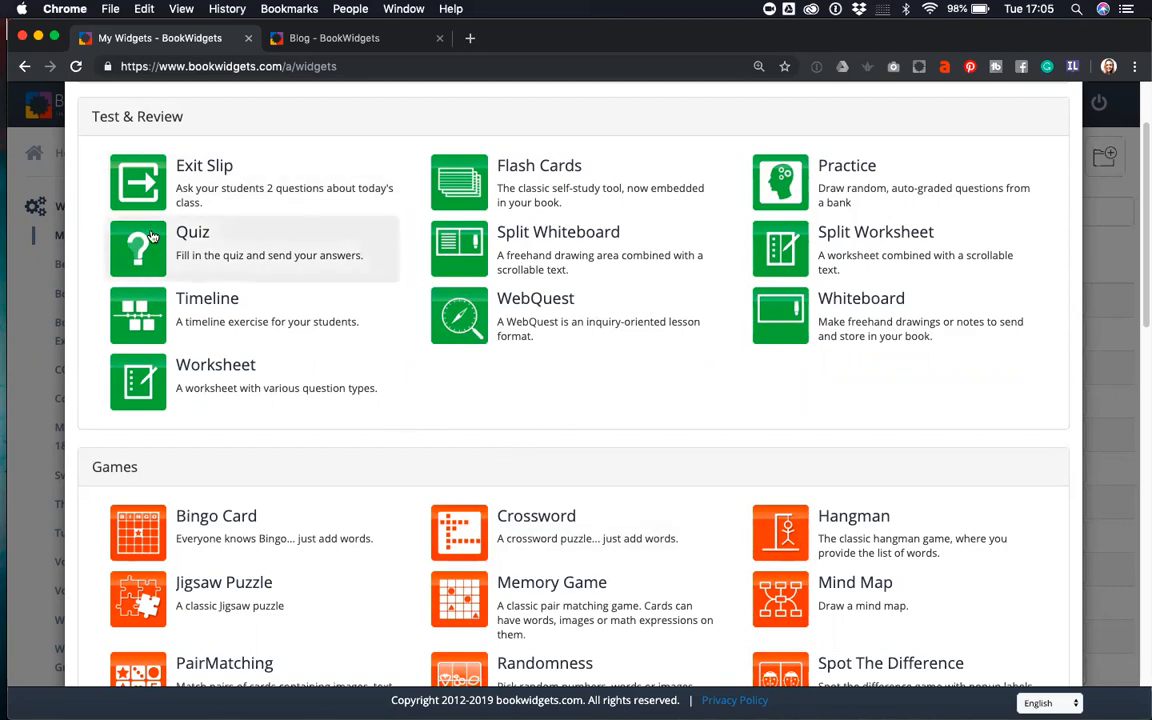
scroll(535, 420, "up", 2)
scroll(532, 398, "down", 7)
scroll(530, 398, "up", 6)
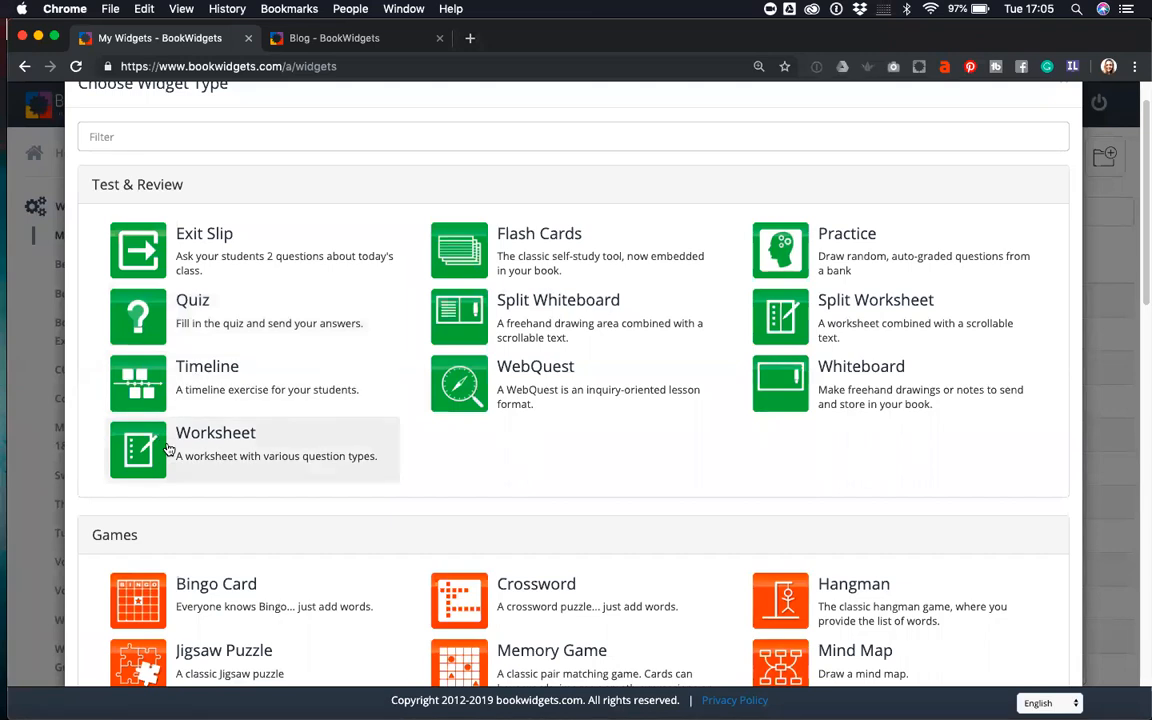
- Pick the Quiz widget and rename its (No name) title to 'European cities'
left_click(187, 322)
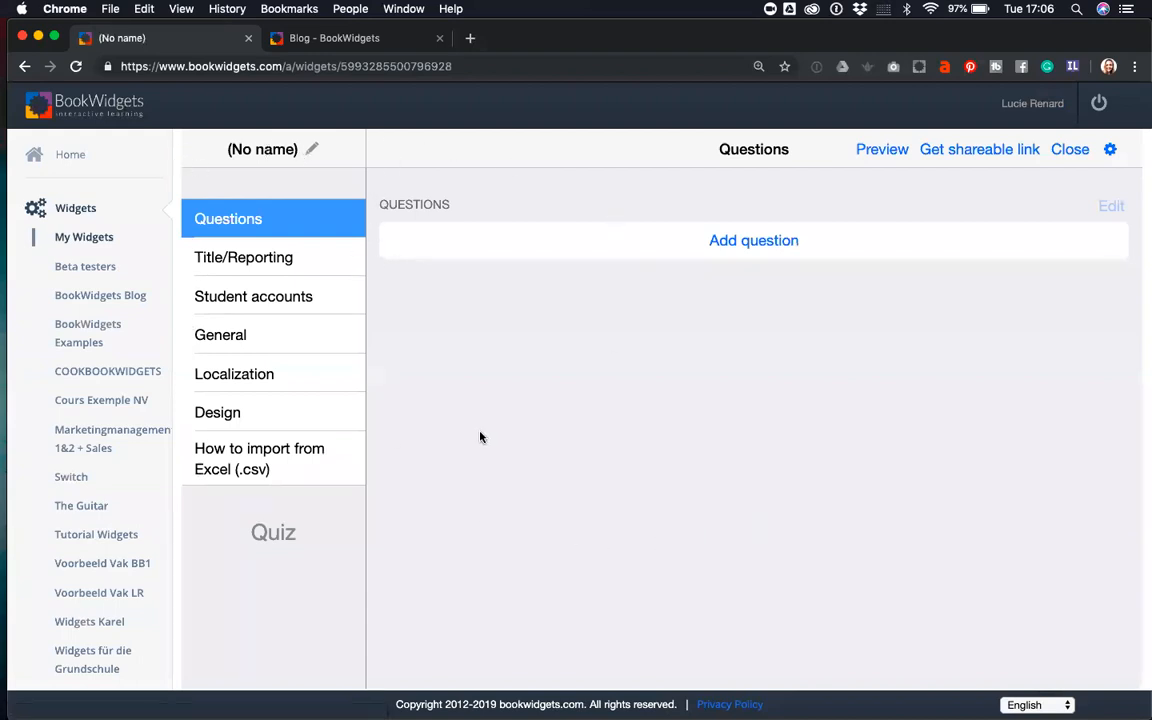
left_click(268, 149)
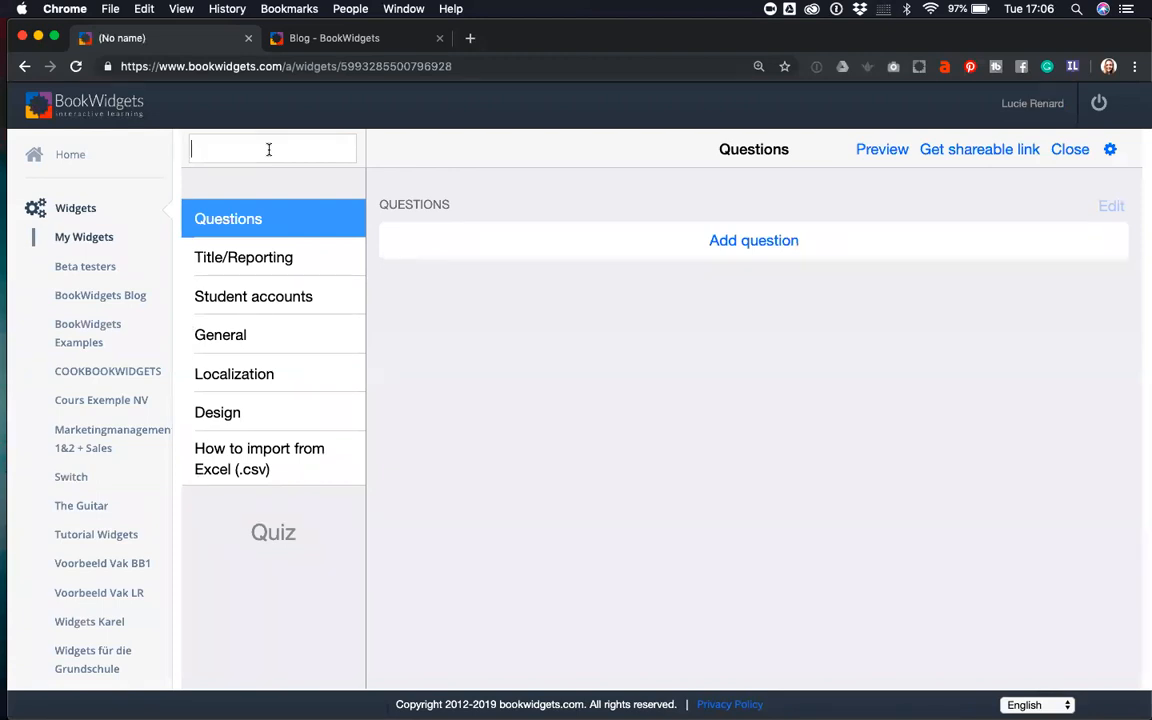
type("uropean cities")
left_click_drag(316, 148, 143, 124)
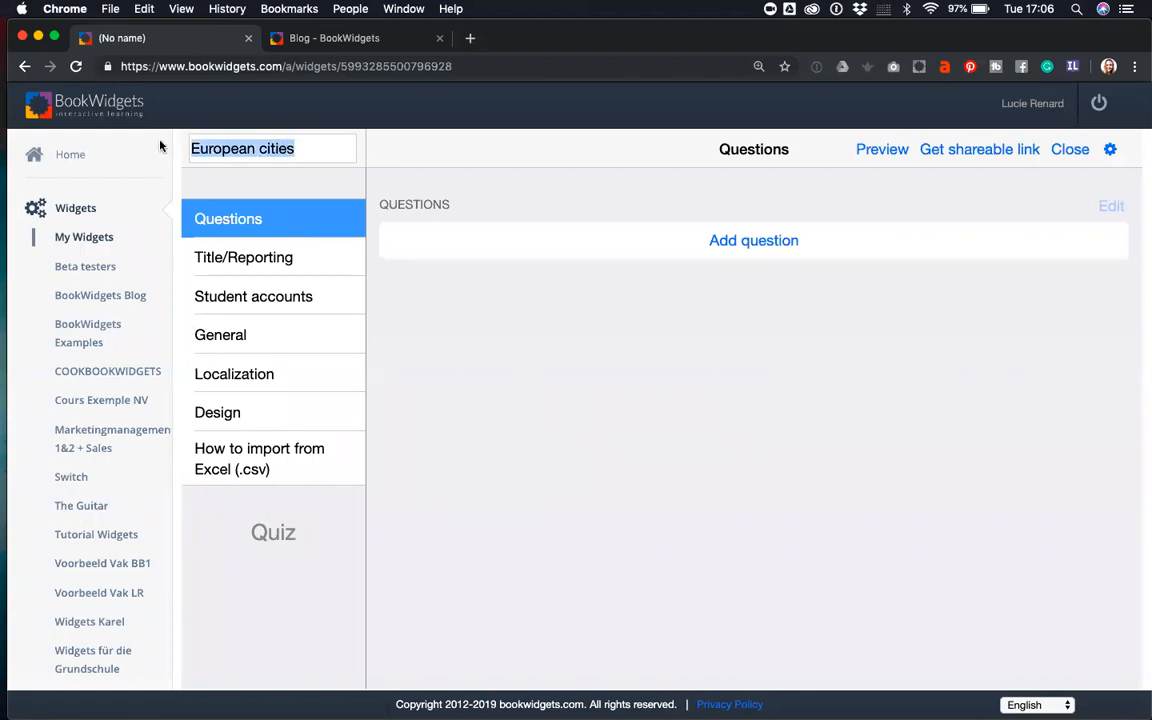
left_click(312, 152)
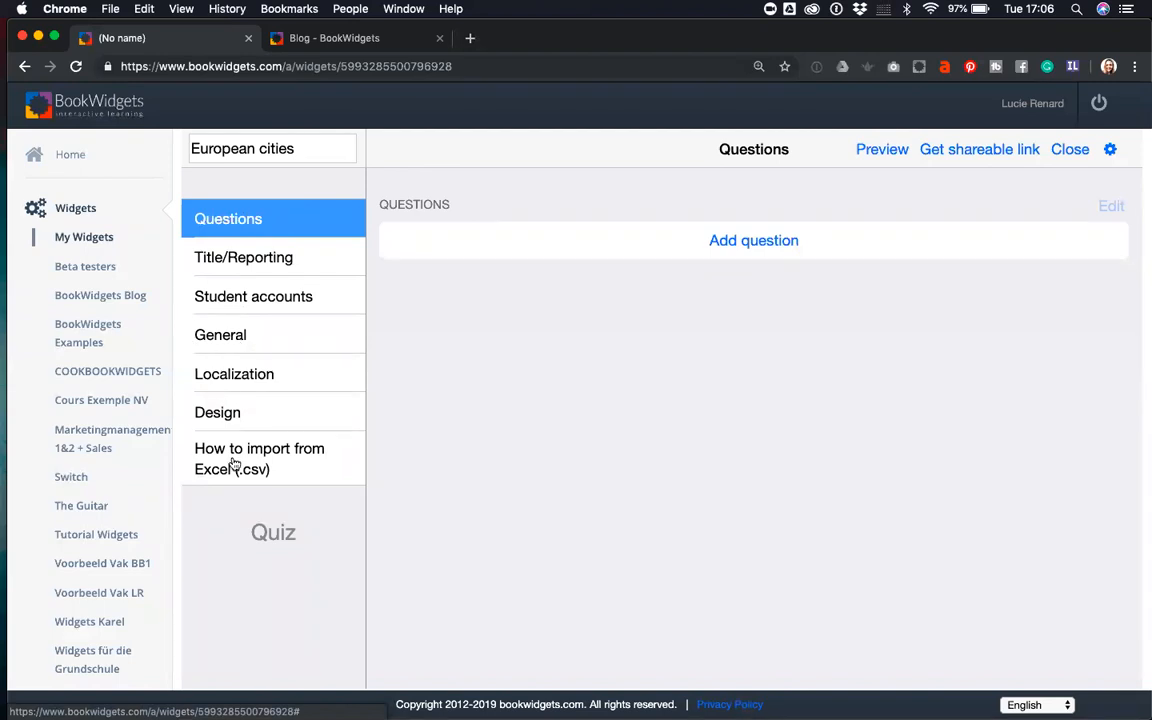
left_click(264, 212)
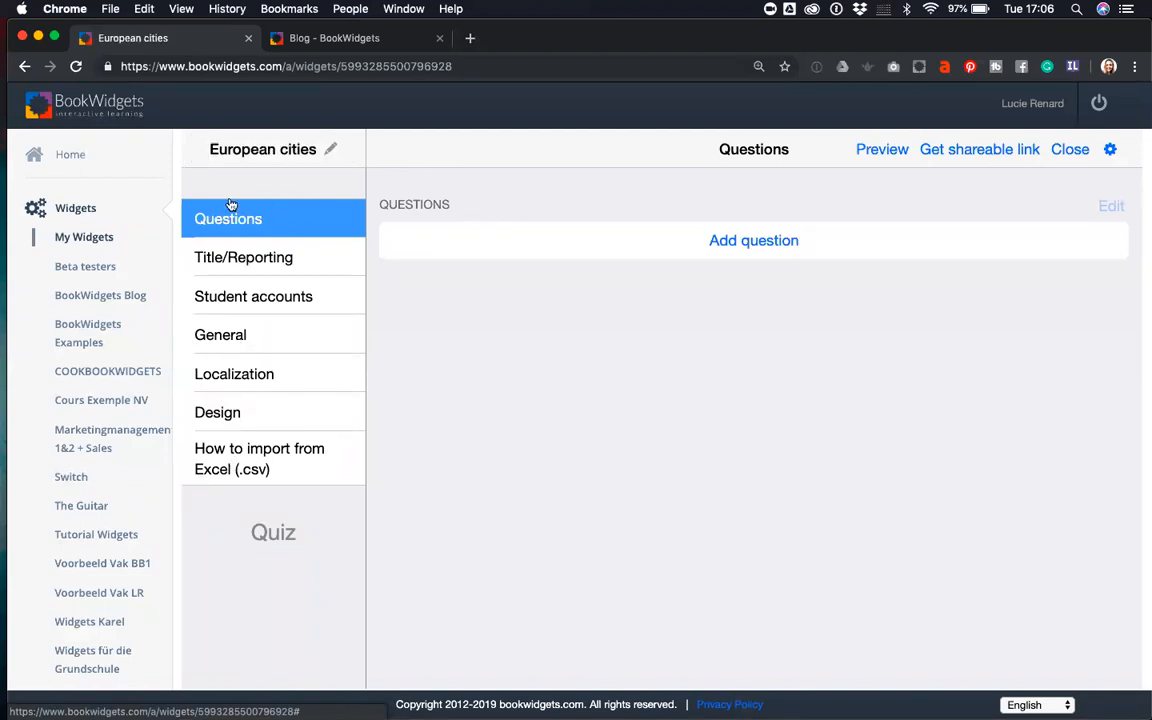
- Add a question and browse the question types down to Whiteboard, Photo and Picture questions
left_click(746, 244)
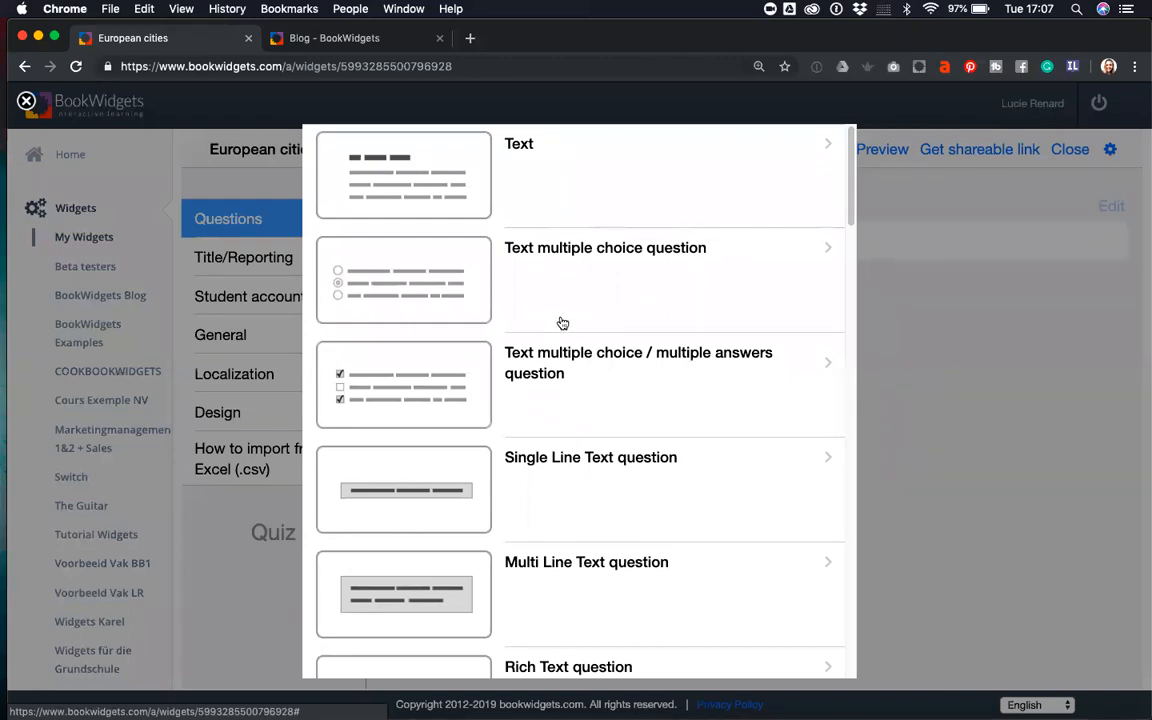
scroll(562, 322, "down", 6)
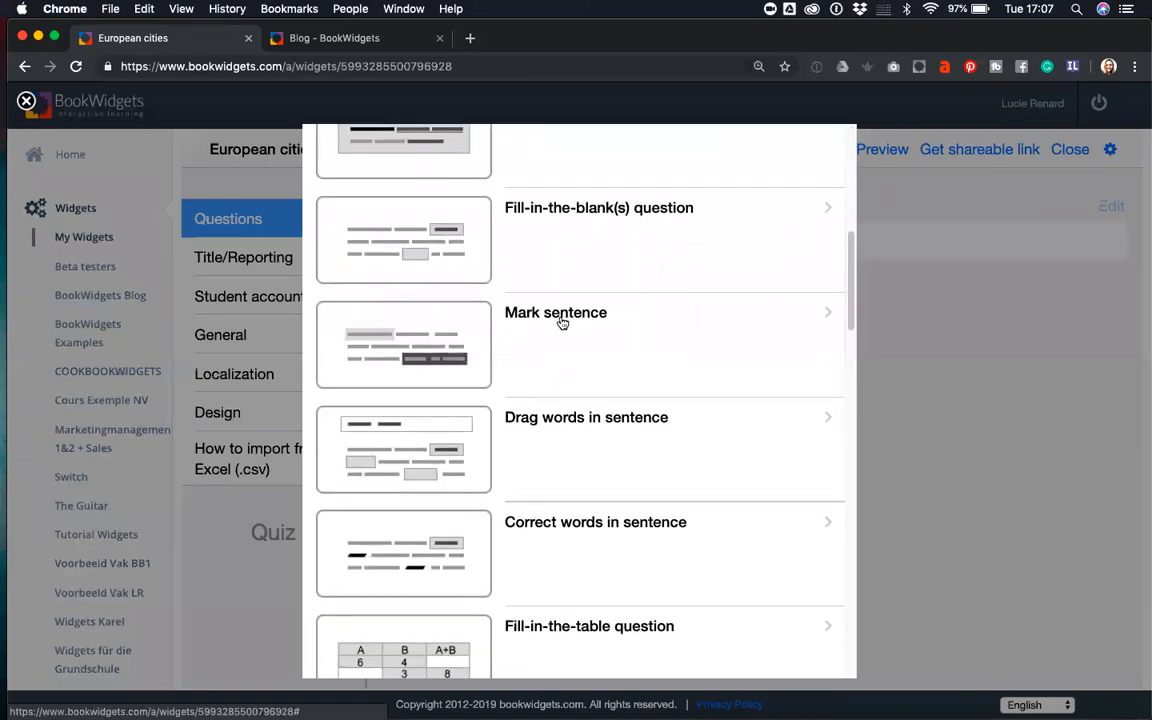
scroll(562, 322, "up", 6)
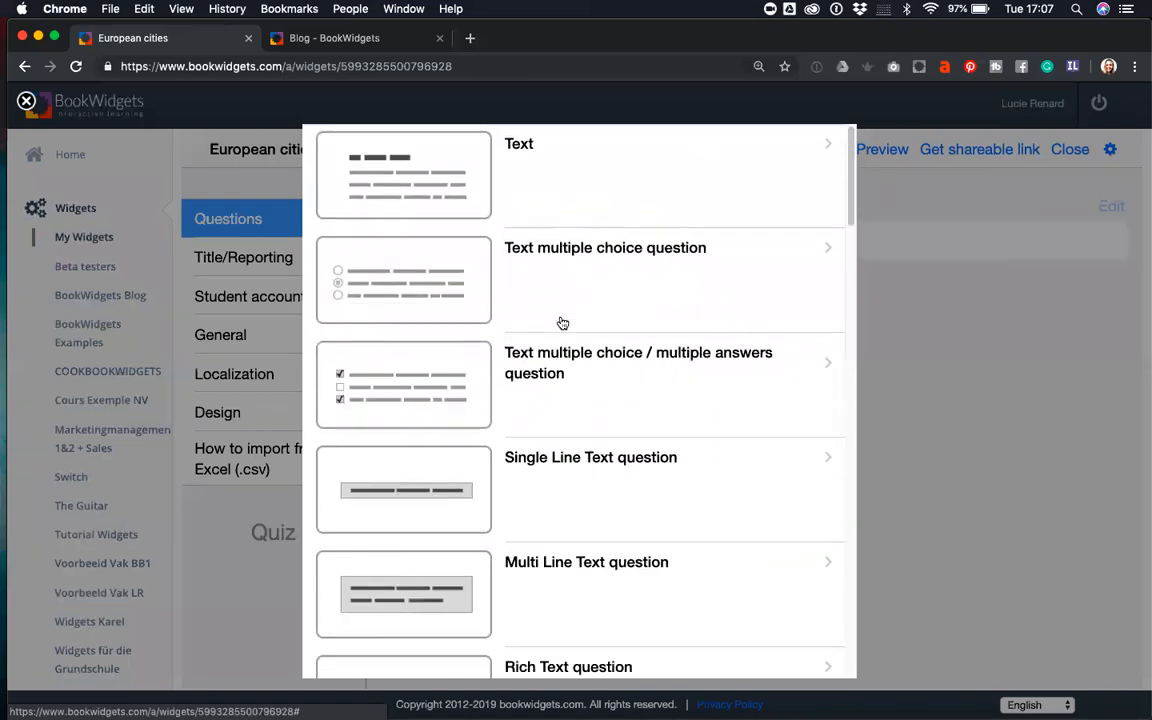
scroll(562, 322, "down", 2)
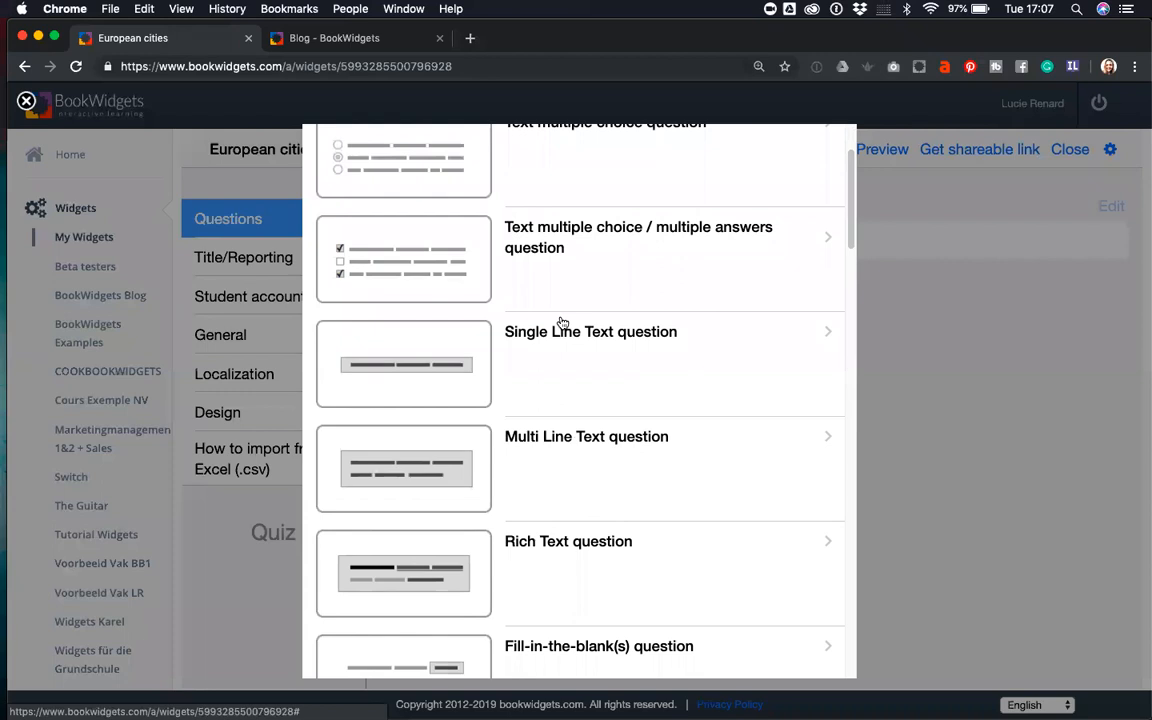
scroll(562, 322, "down", 4)
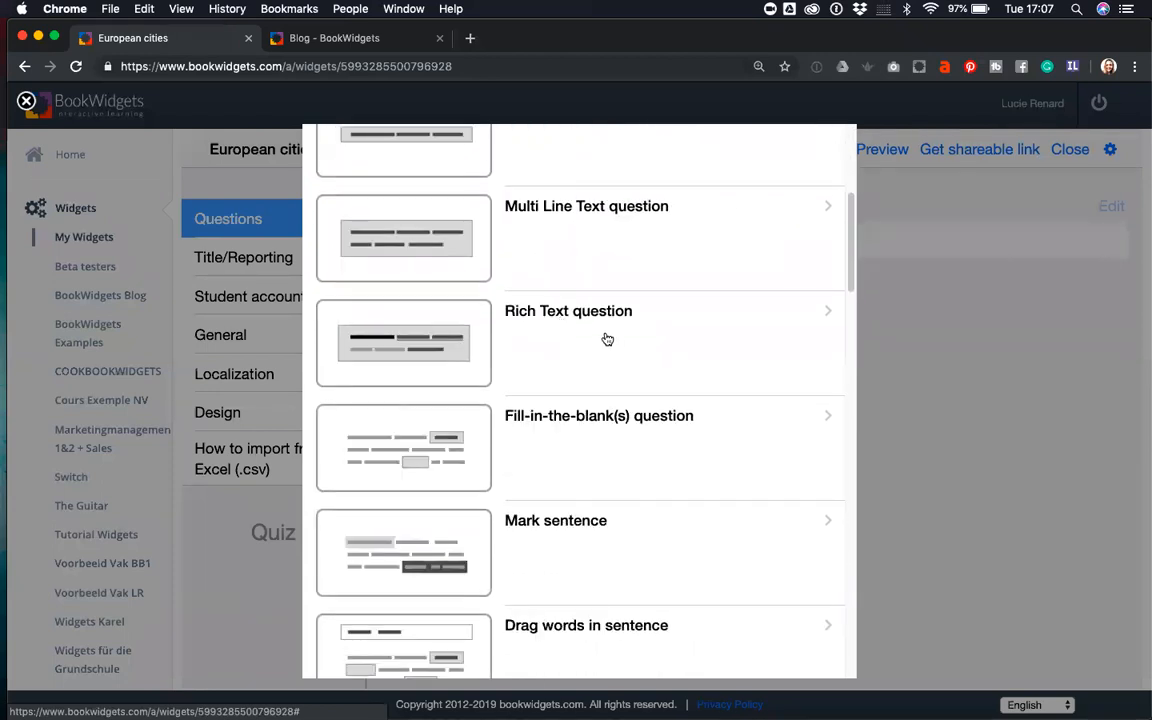
scroll(746, 443, "down", 2)
scroll(746, 443, "down", 1)
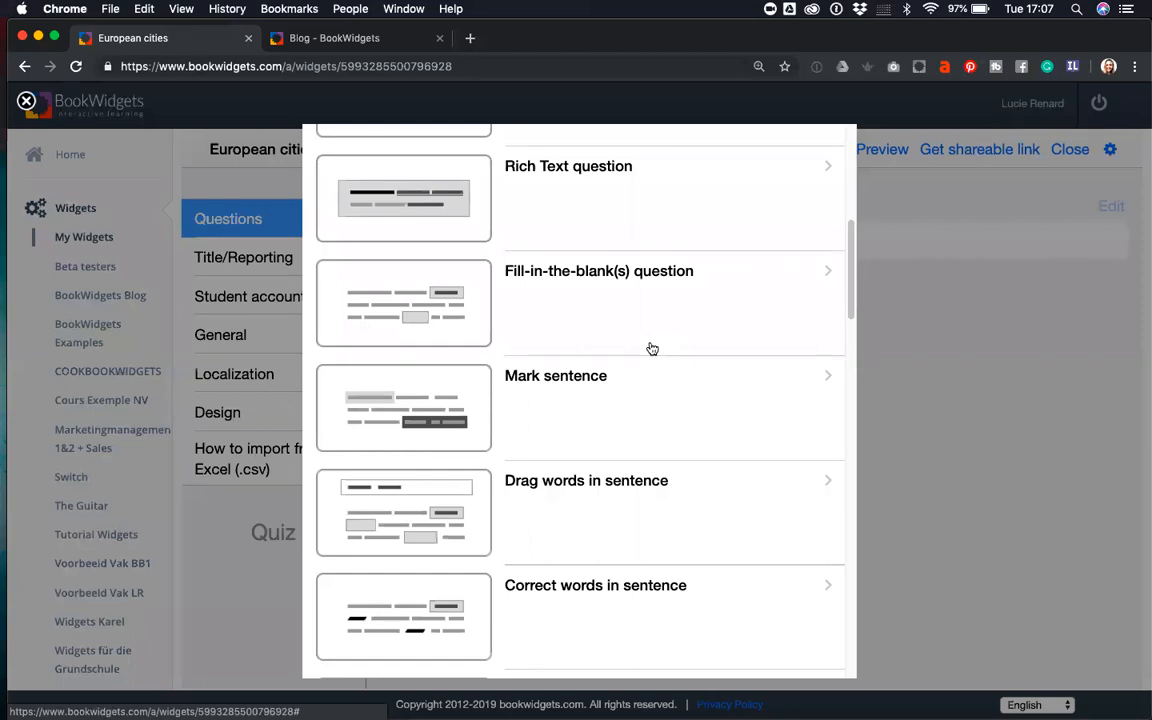
scroll(610, 417, "down", 2)
scroll(612, 417, "down", 3)
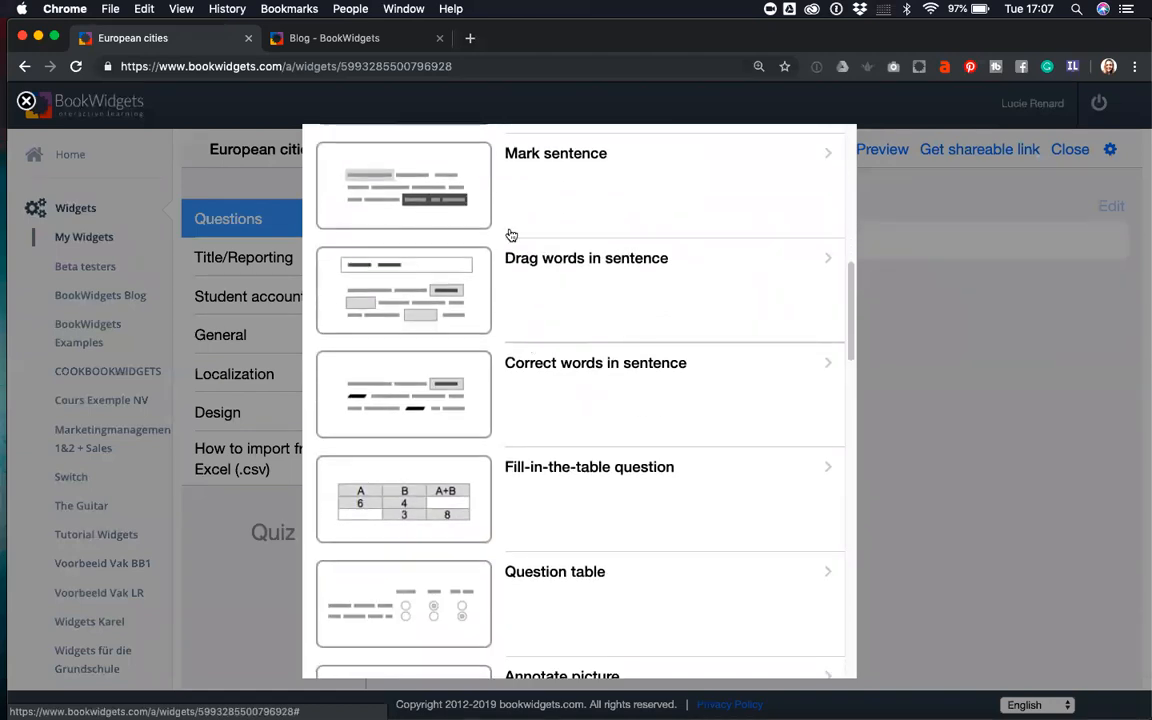
scroll(580, 222, "up", 2)
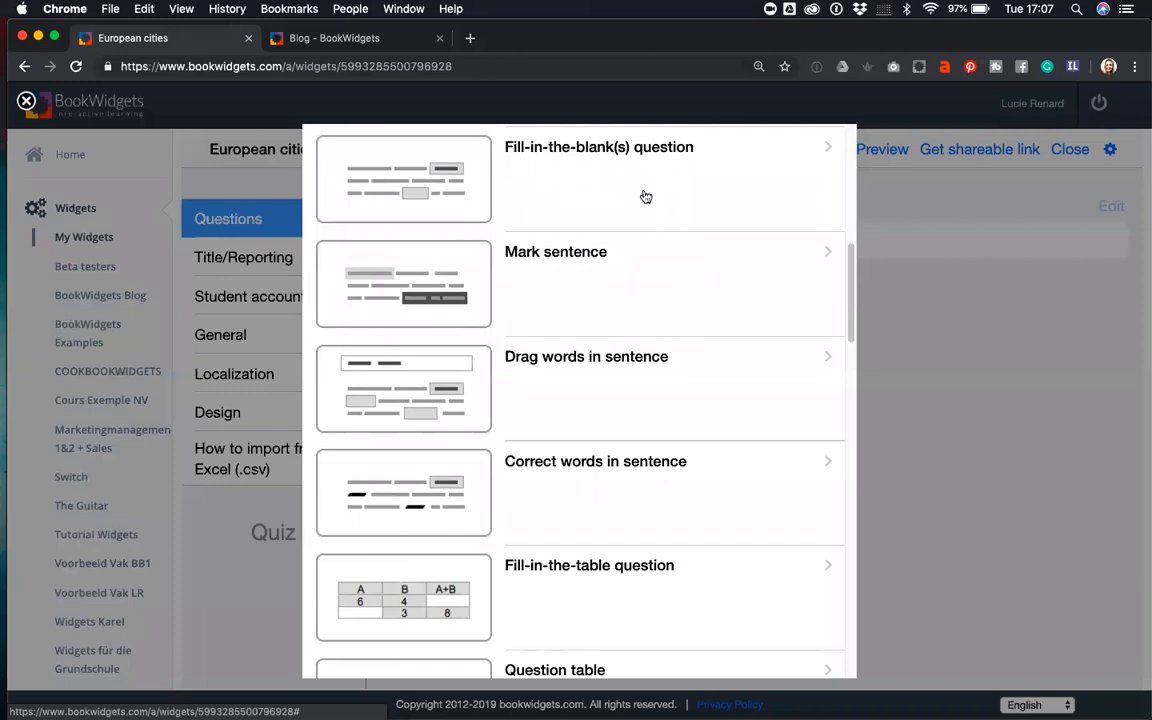
scroll(591, 411, "down", 2)
scroll(676, 382, "down", 8)
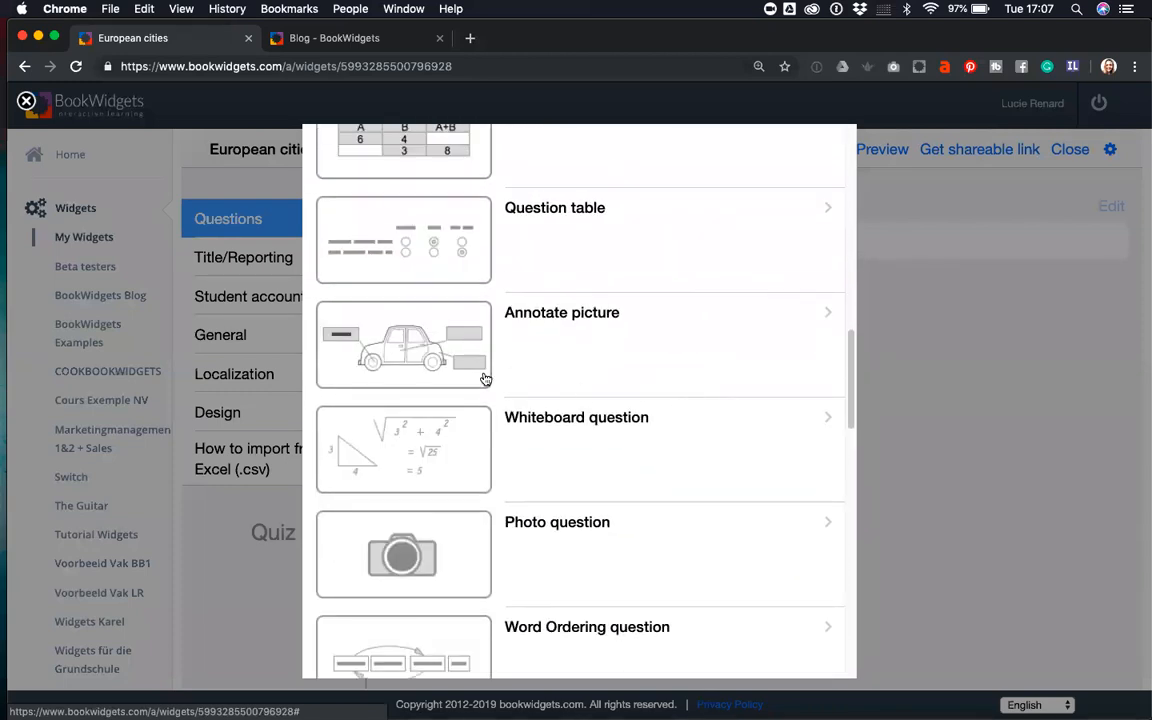
scroll(686, 368, "down", 2)
- Scroll the question-type list and choose Annotate picture
scroll(686, 368, "down", 3)
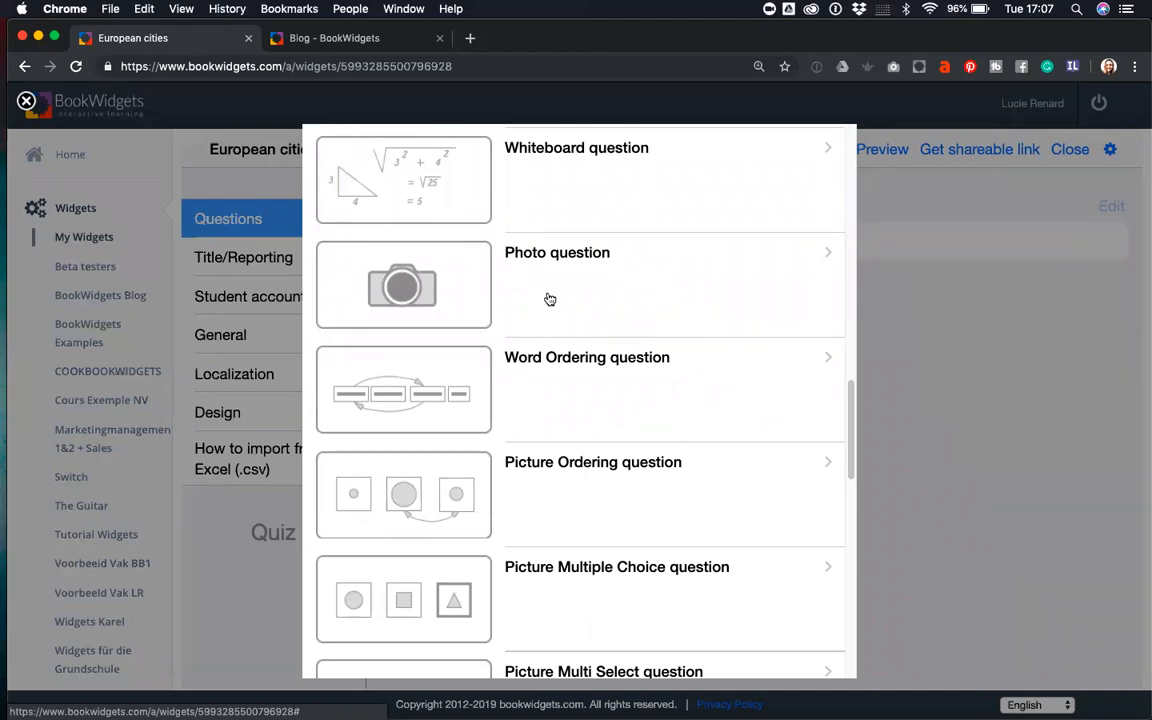
scroll(549, 299, "down", 2)
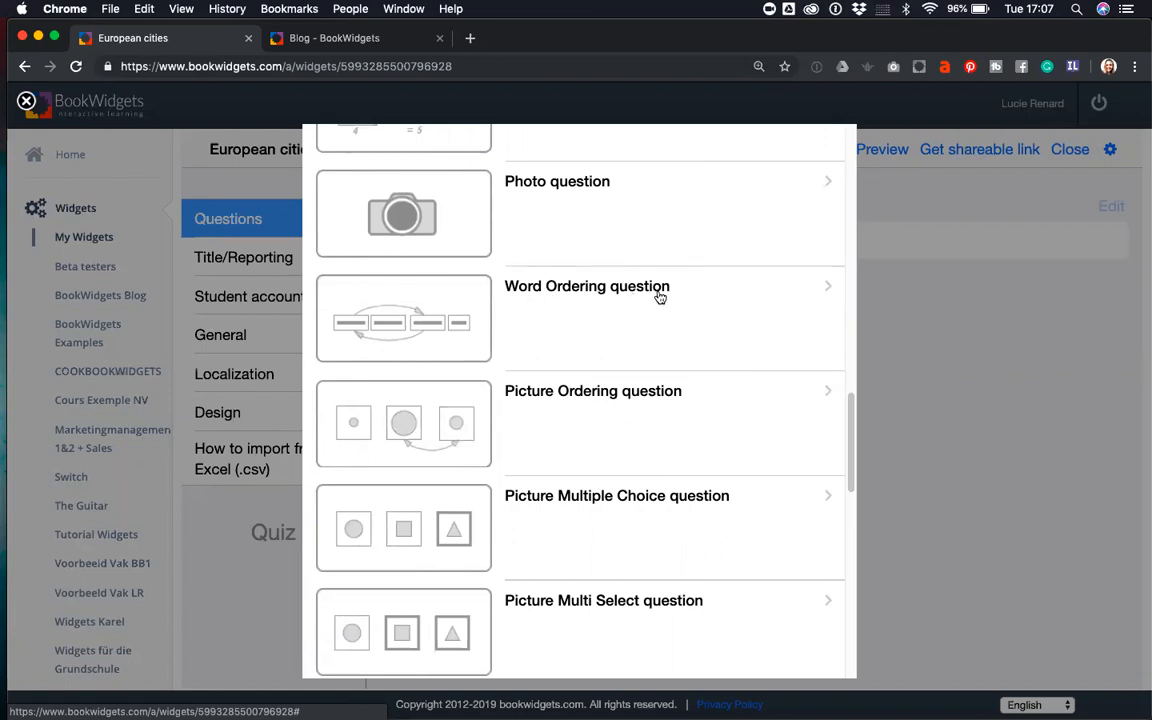
scroll(591, 316, "down", 2)
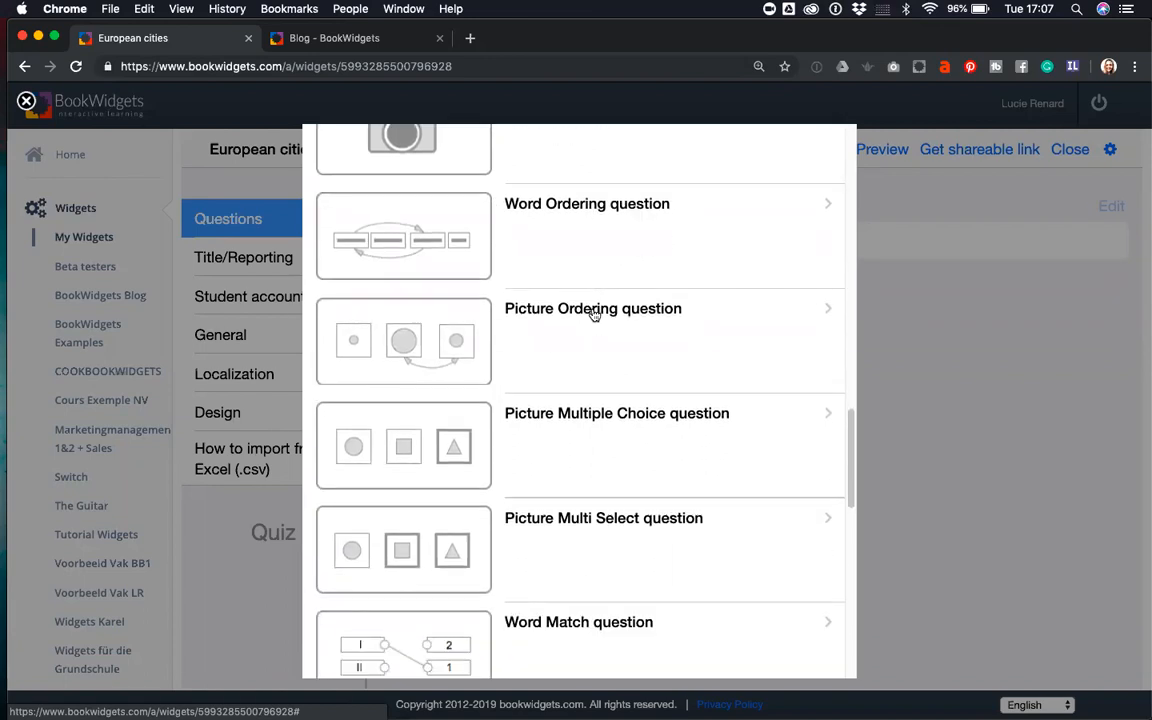
scroll(591, 331, "down", 5)
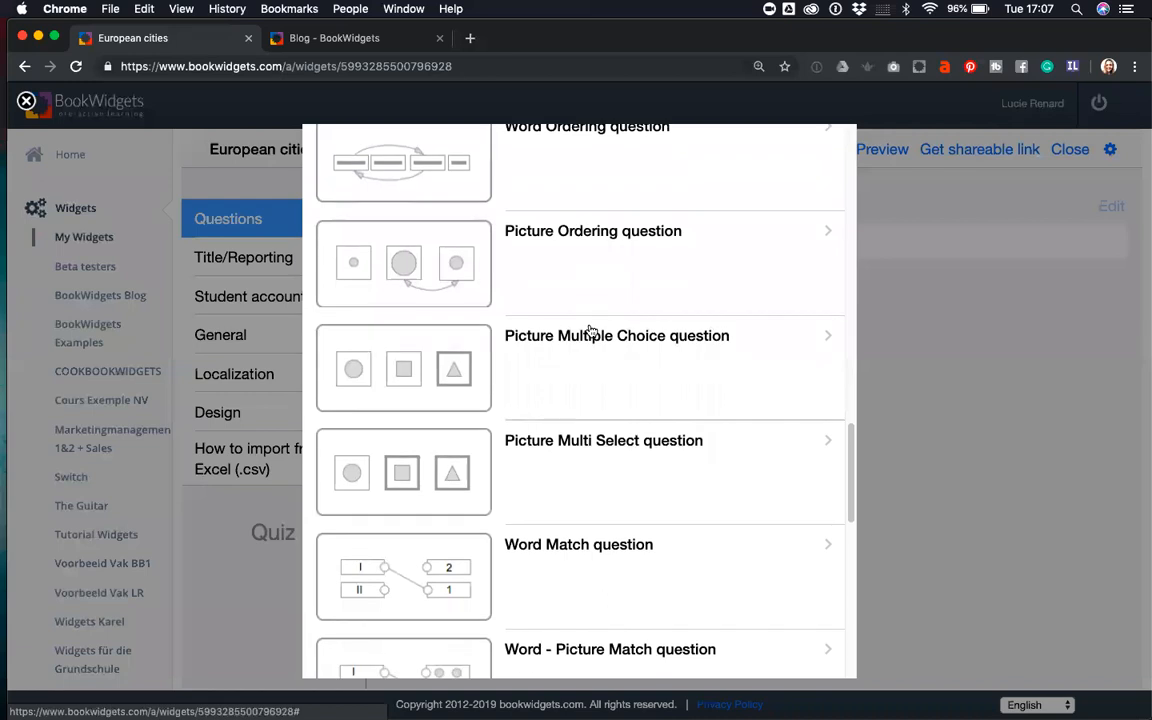
scroll(591, 331, "down", 10)
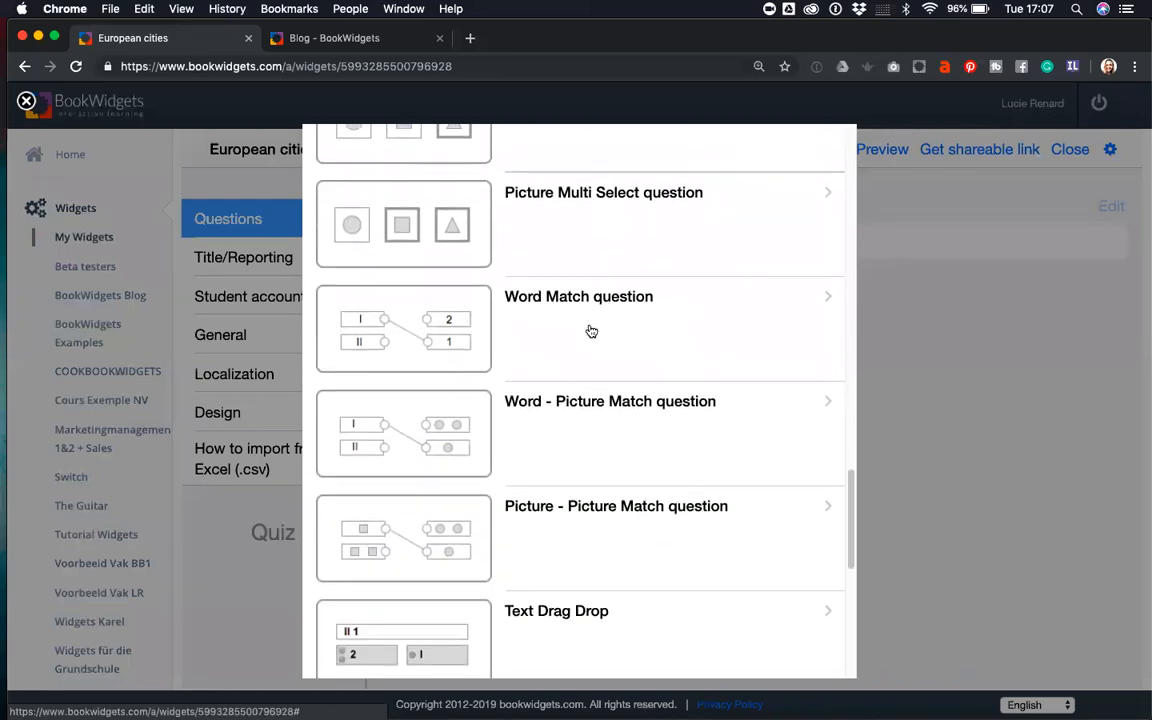
scroll(591, 331, "down", 6)
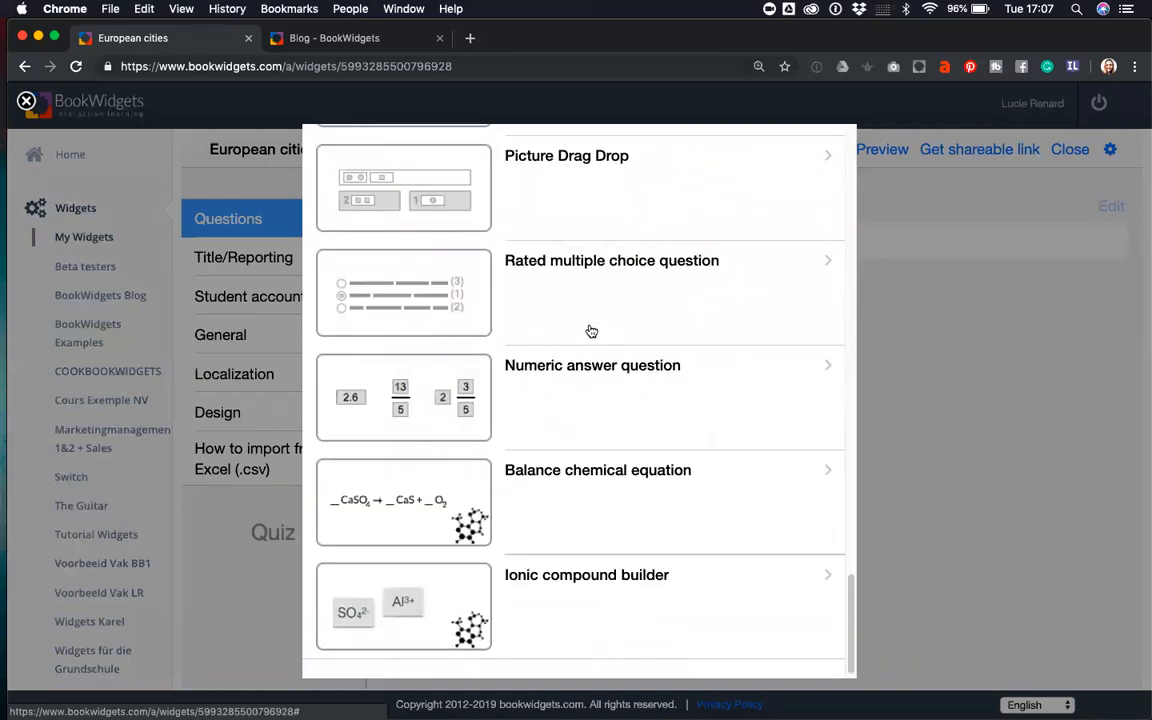
scroll(591, 331, "up", 8)
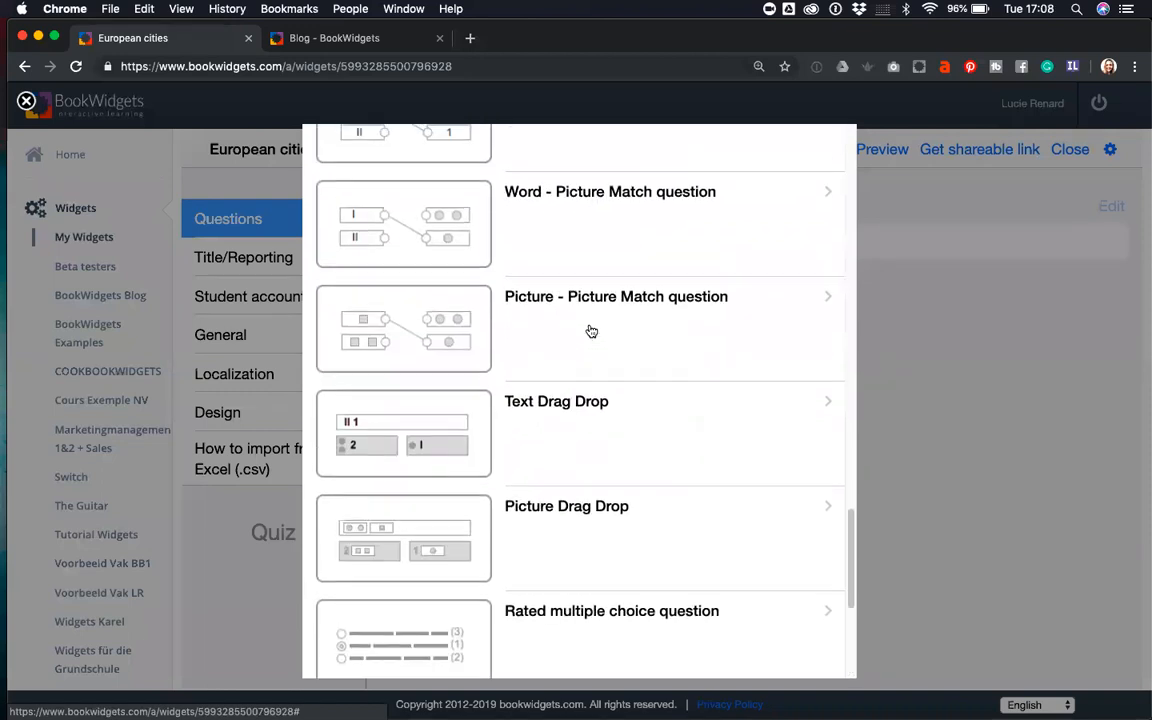
scroll(591, 331, "up", 9)
scroll(591, 331, "up", 4)
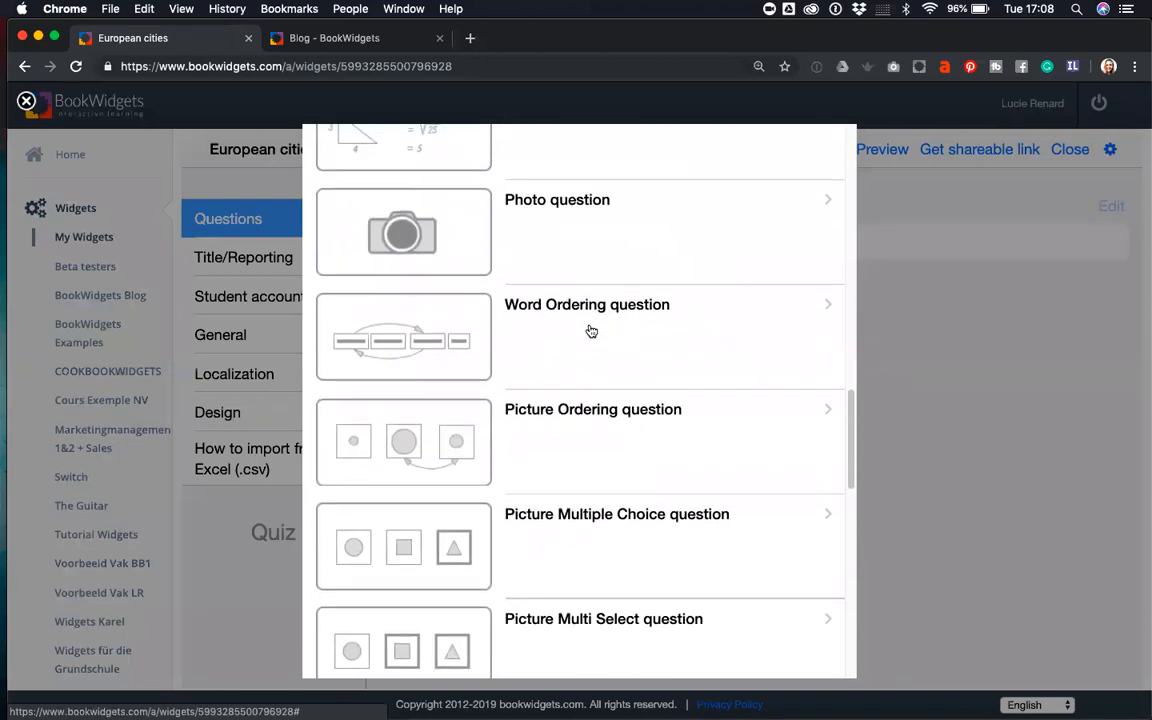
scroll(591, 331, "up", 5)
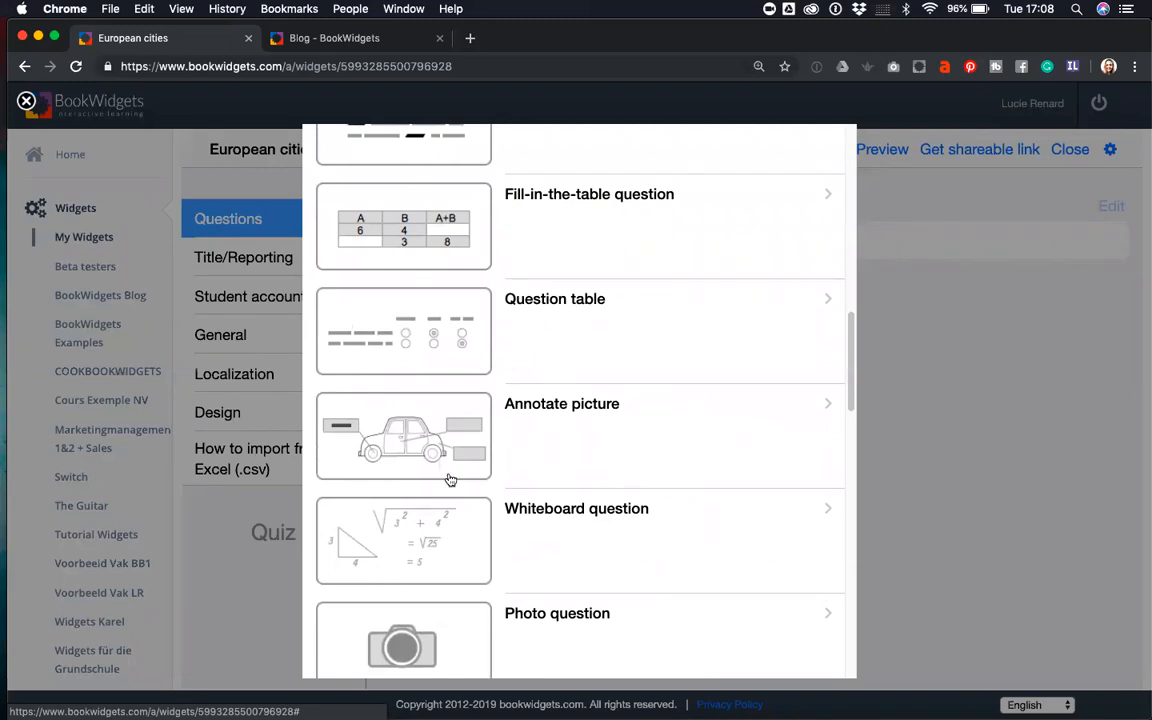
left_click(543, 430)
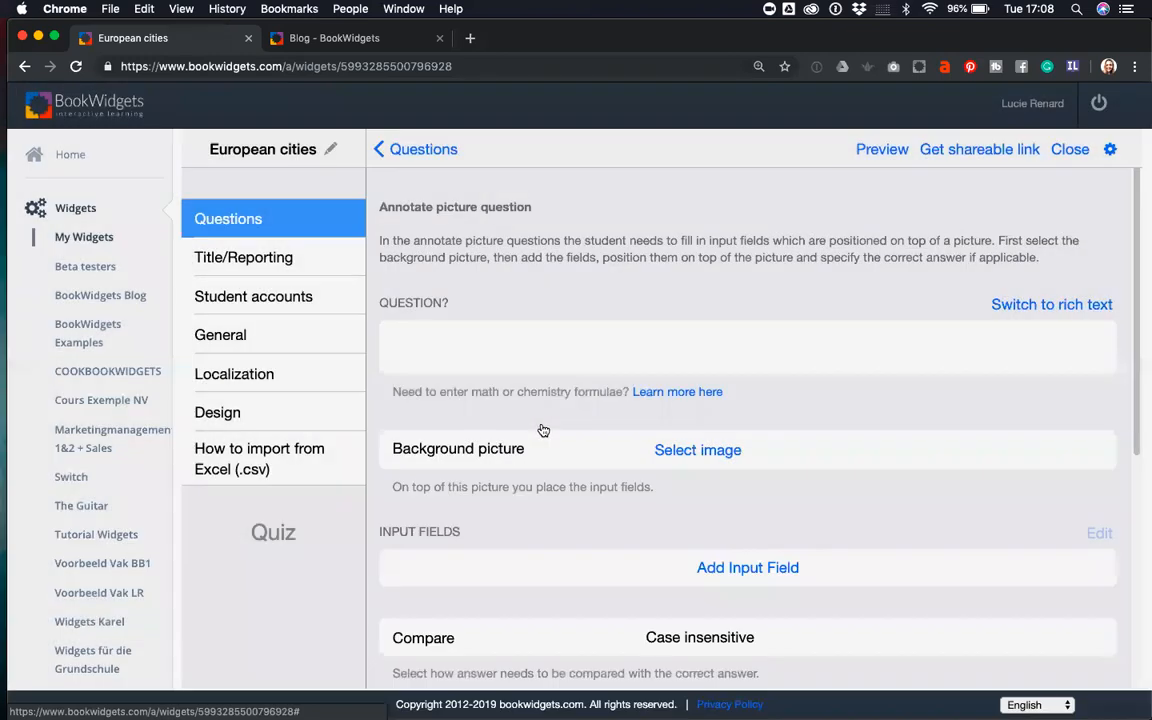
- Enter the question text 'What's the capital city of the indicated country?'
left_click(540, 351)
type("hat")
key("BackSpace")
key("BackSpace")
type("What's the capit")
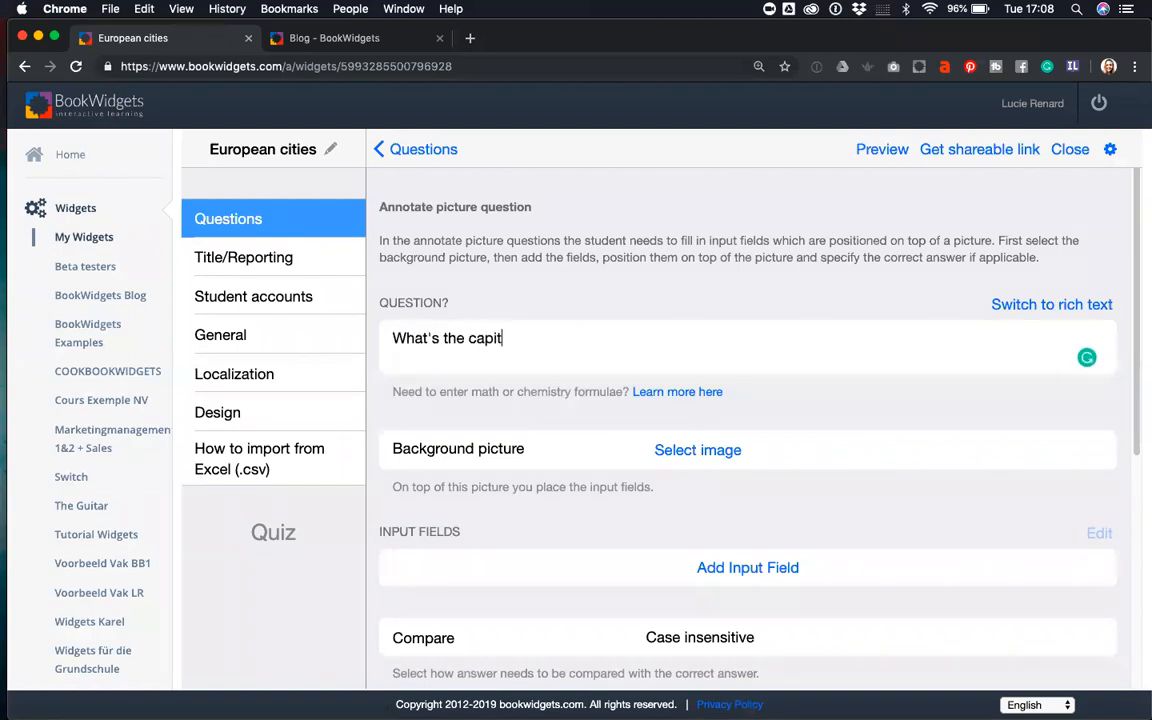
type("al city of the indicated country?")
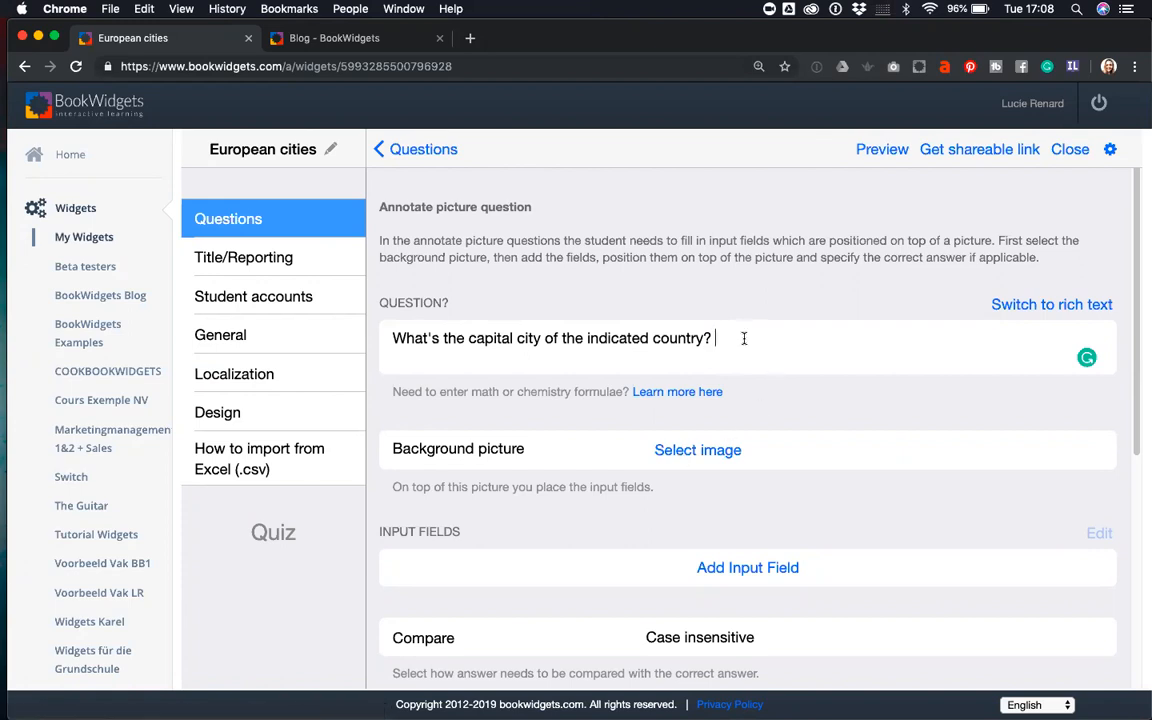
left_click_drag(743, 338, 378, 324)
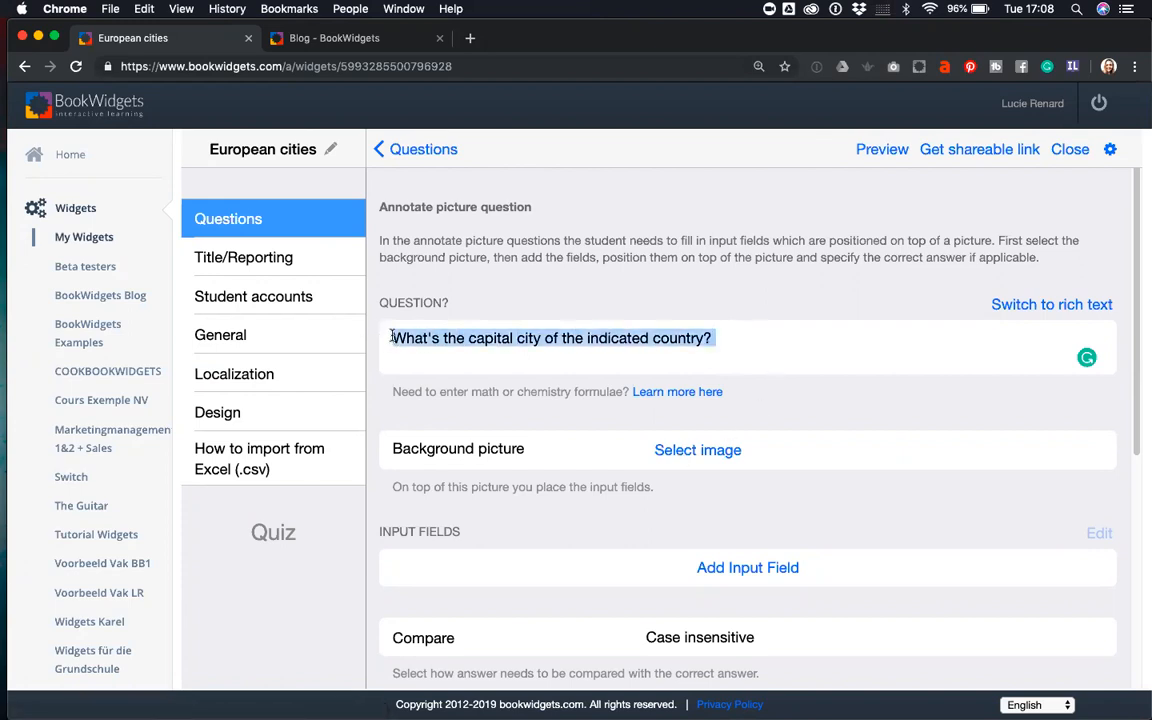
left_click(392, 338)
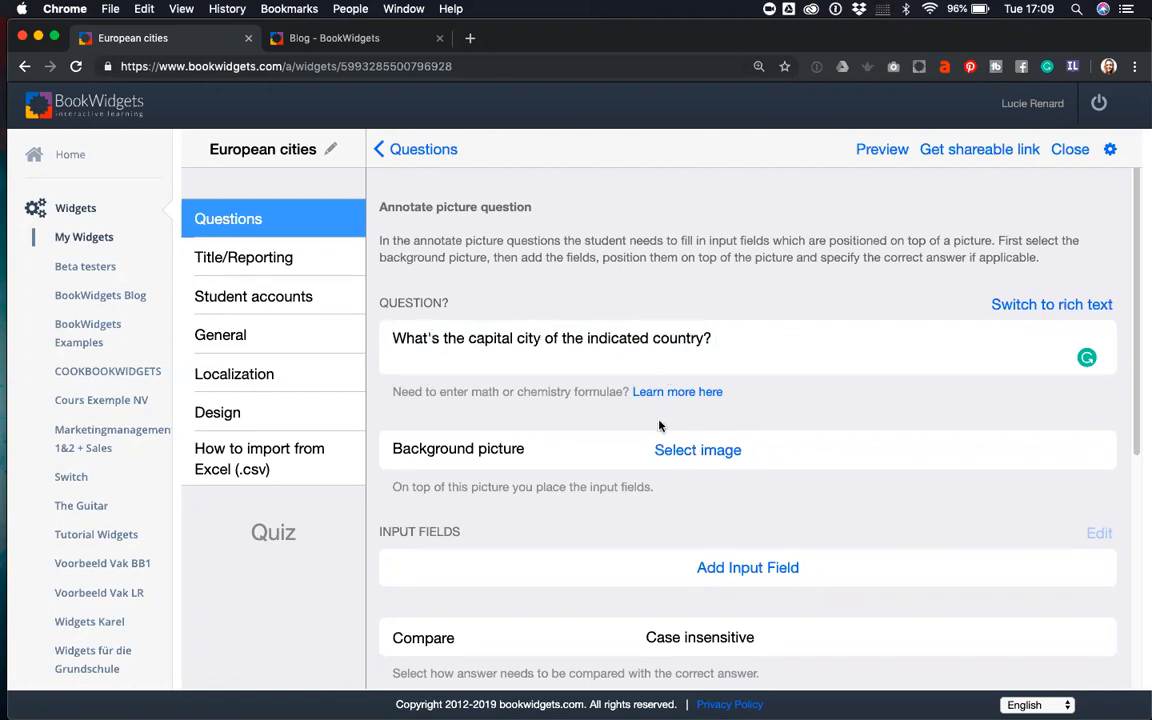
- Upload 'europe map blank.png' from Desktop > Demo as the question's background picture
left_click(686, 451)
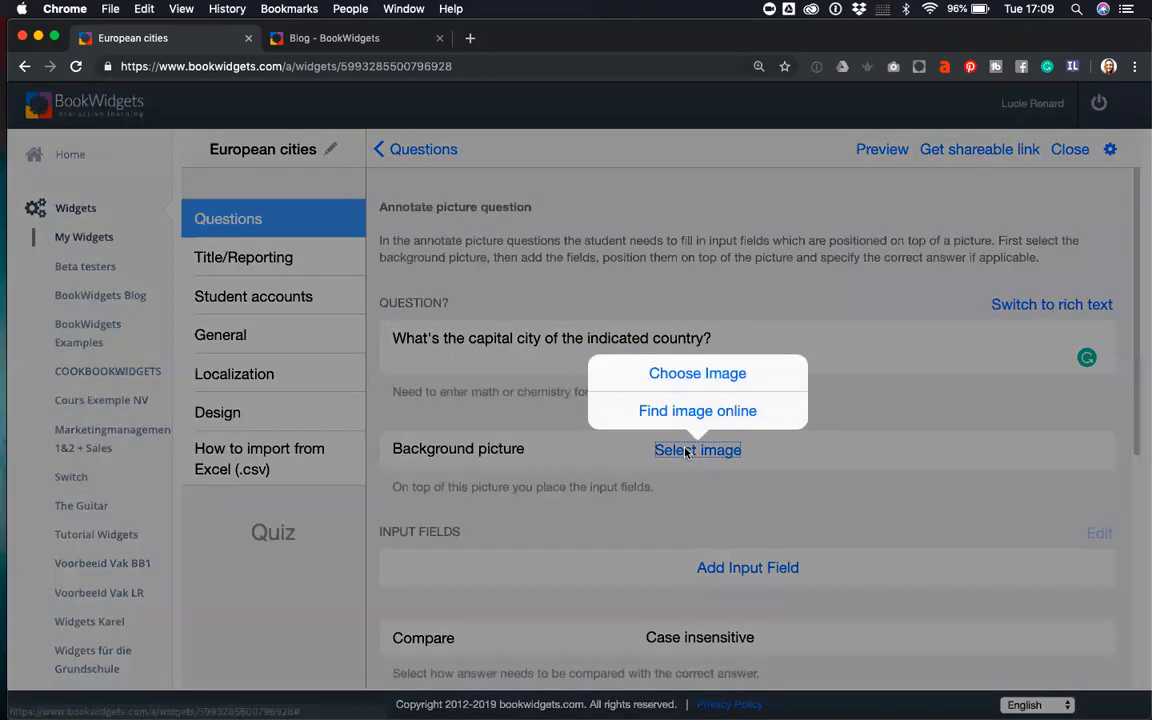
left_click(686, 375)
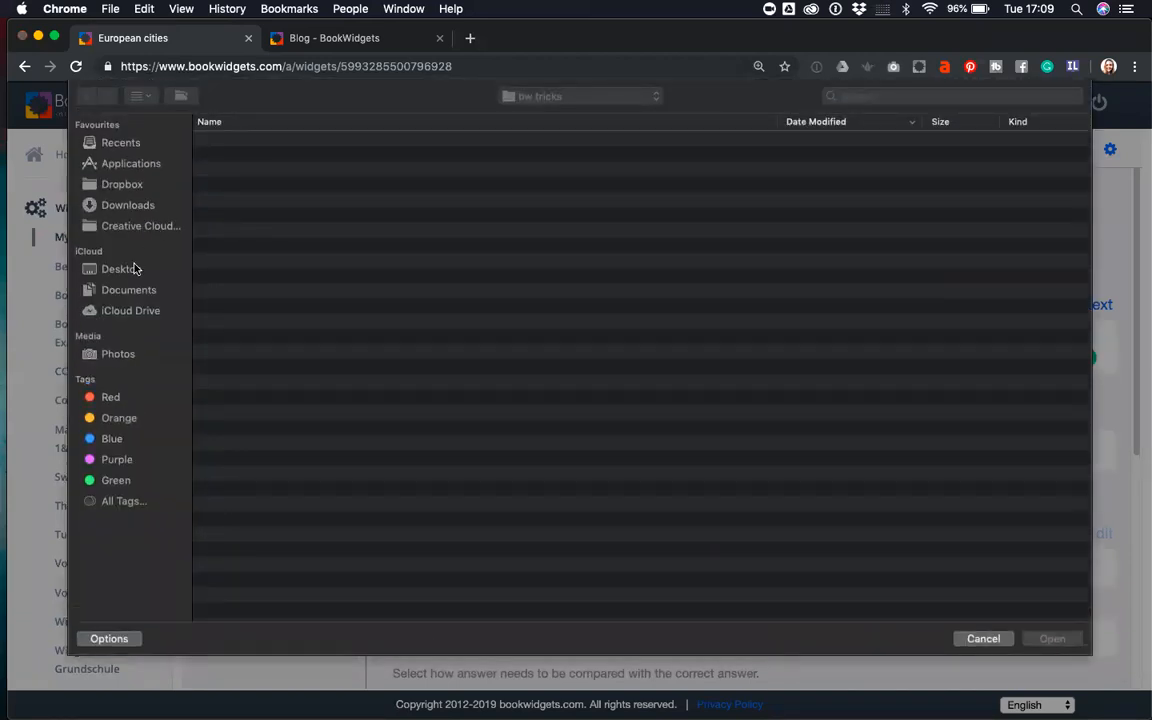
left_click(130, 269)
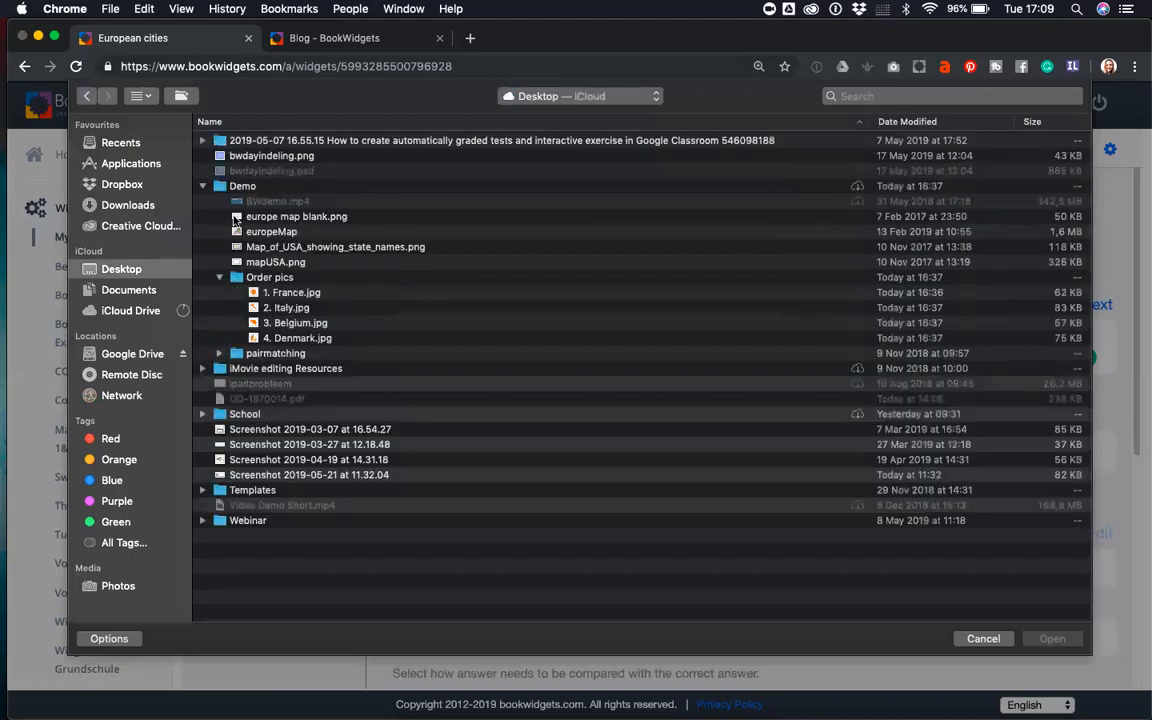
left_click(295, 217)
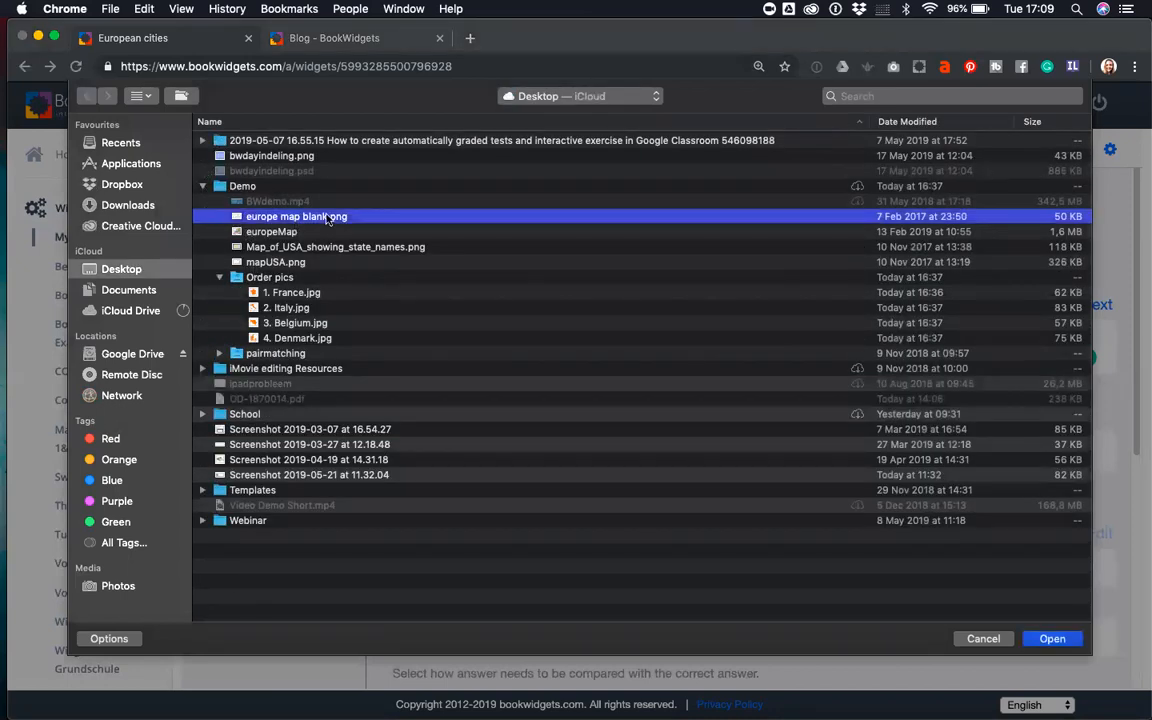
left_click(1052, 638)
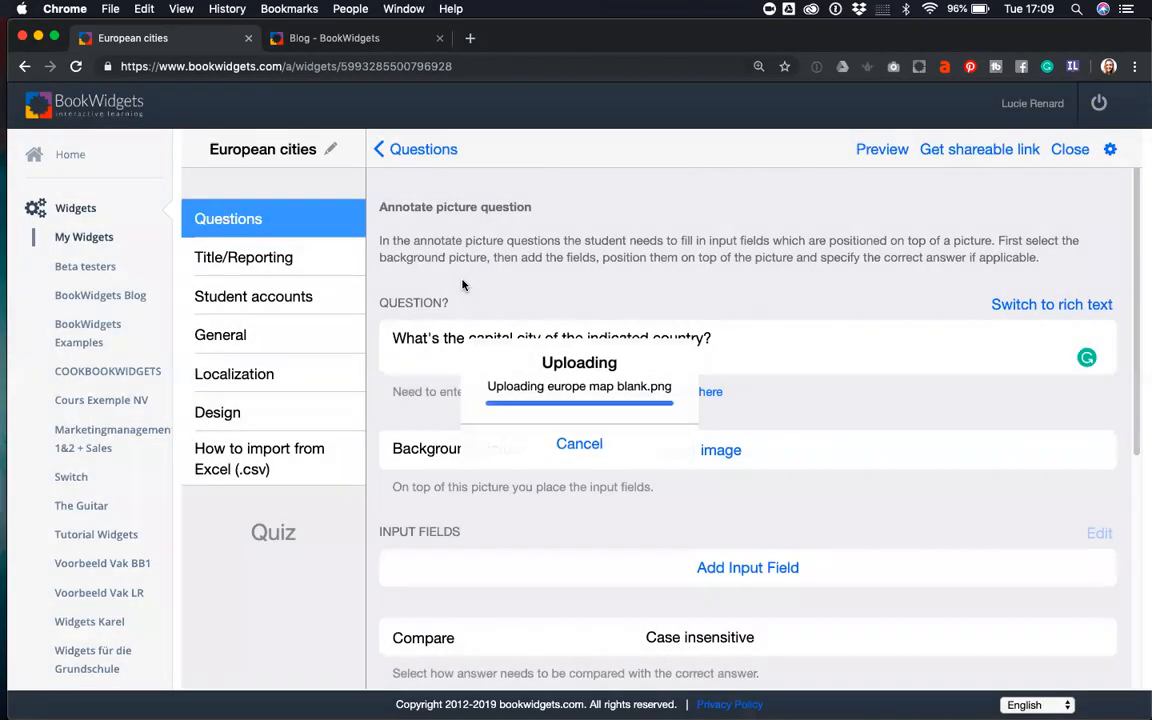
scroll(592, 334, "down", 5)
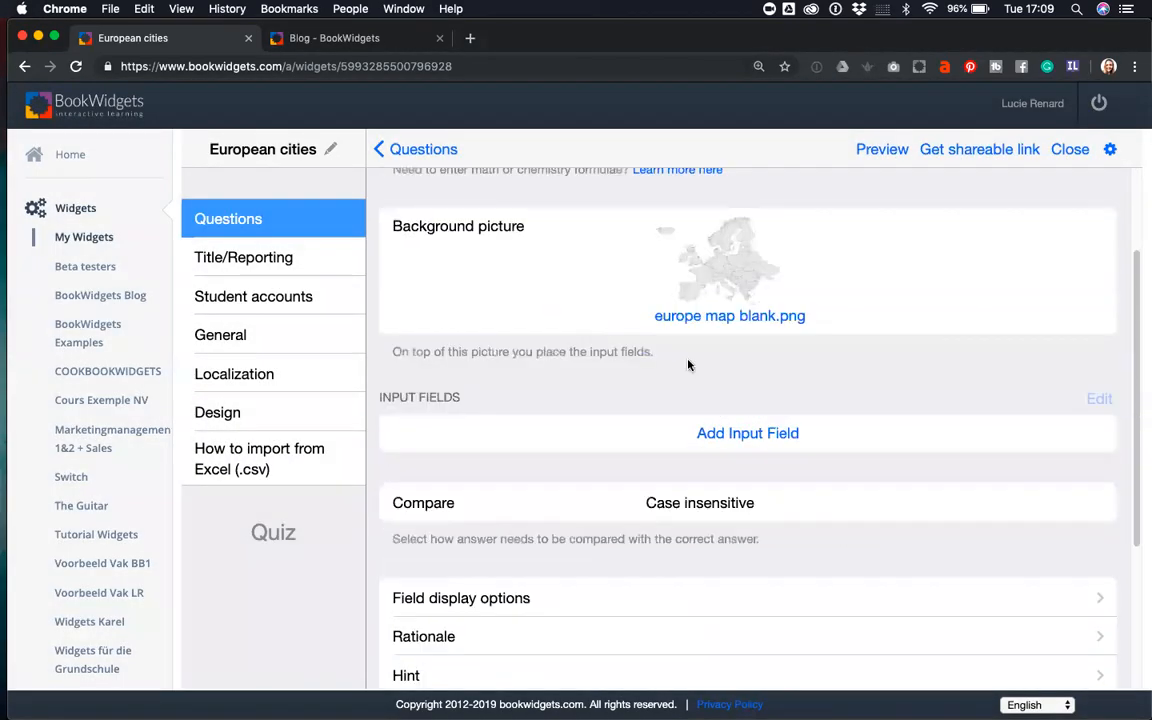
- Add an input field with the correct answer 'Paris##paris'
left_click(743, 436)
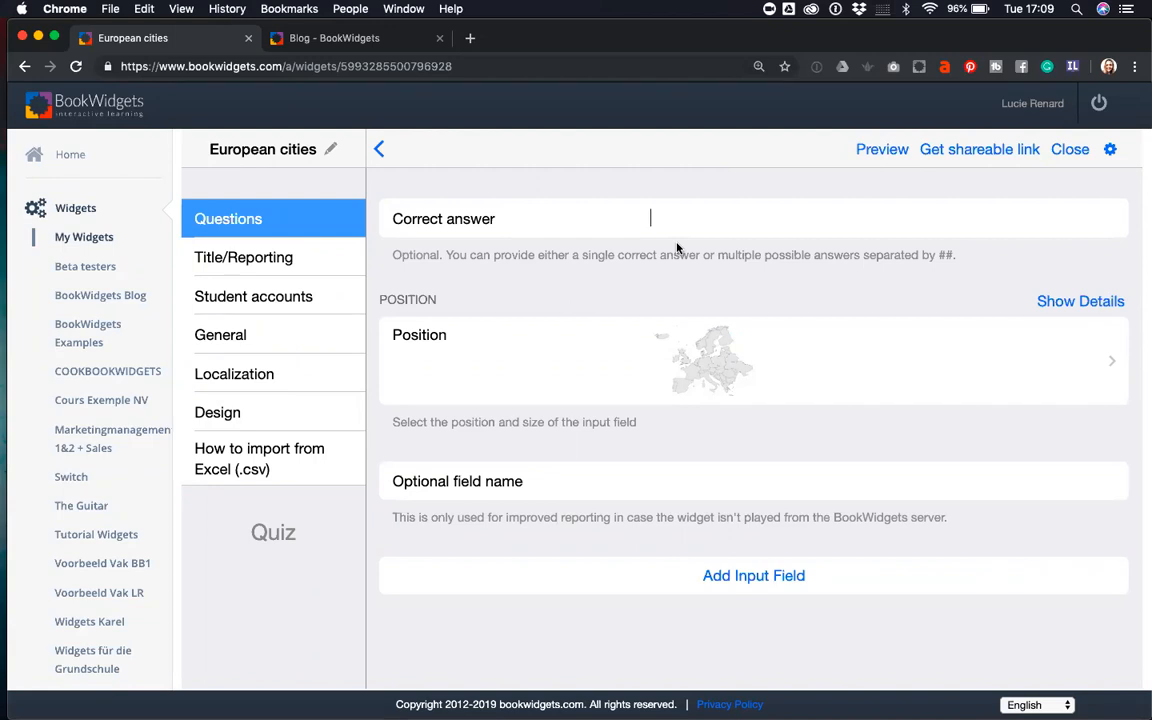
type("Paris")
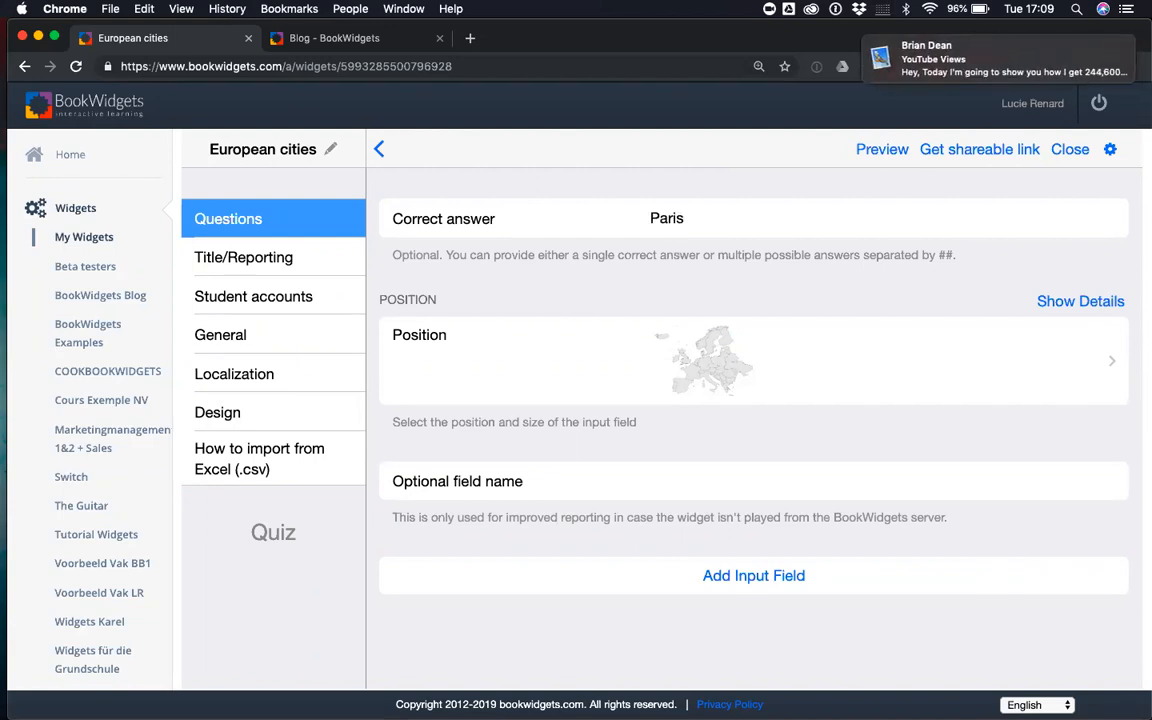
left_click(614, 222)
left_click(683, 222)
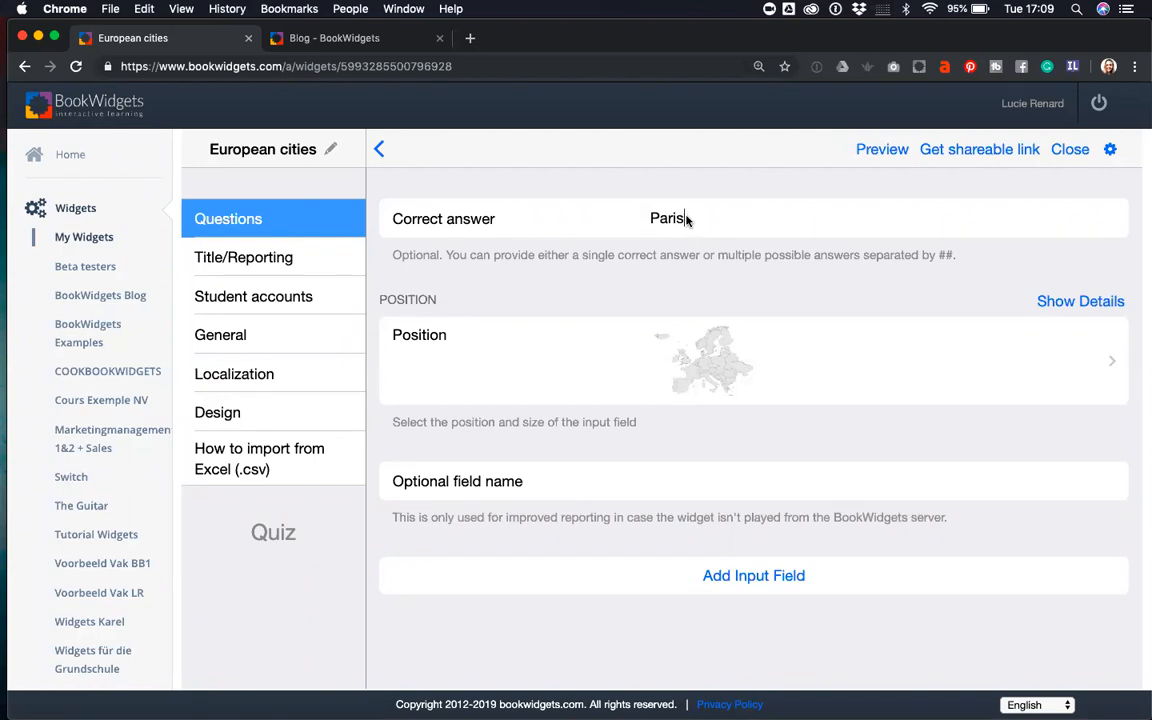
type("##paris")
left_click_drag(728, 221, 700, 220)
left_click(731, 222)
left_click_drag(735, 222, 700, 222)
left_click(703, 221)
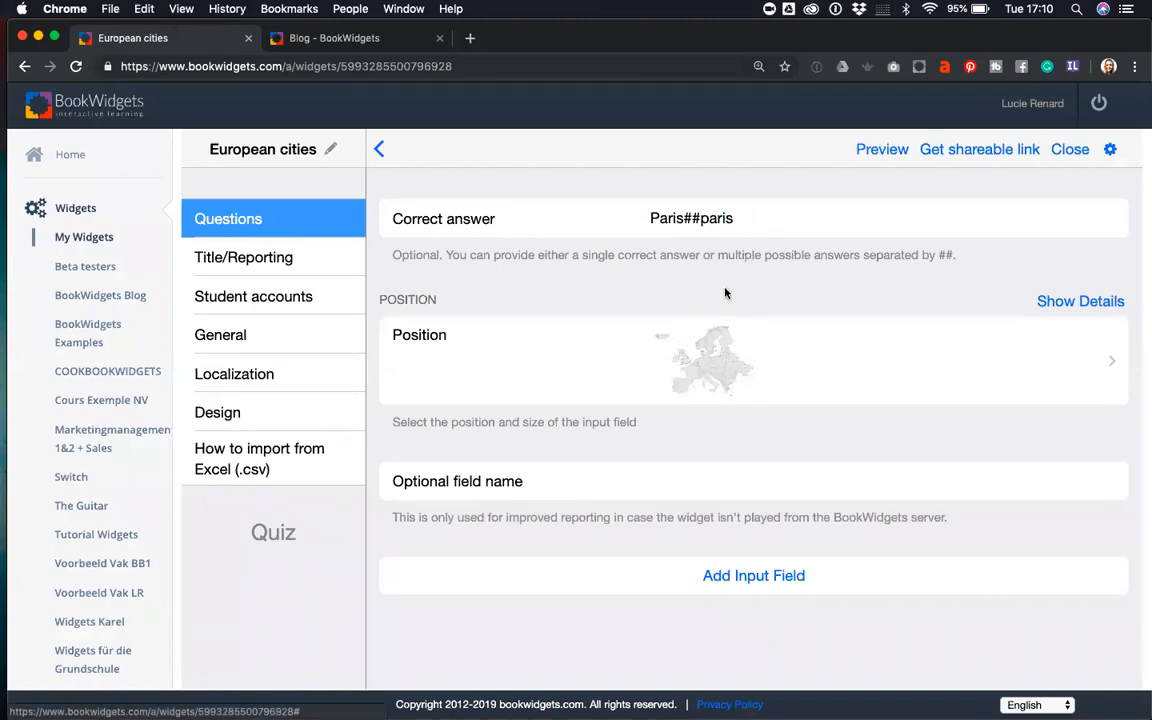
left_click_drag(751, 217, 641, 218)
left_click(650, 217)
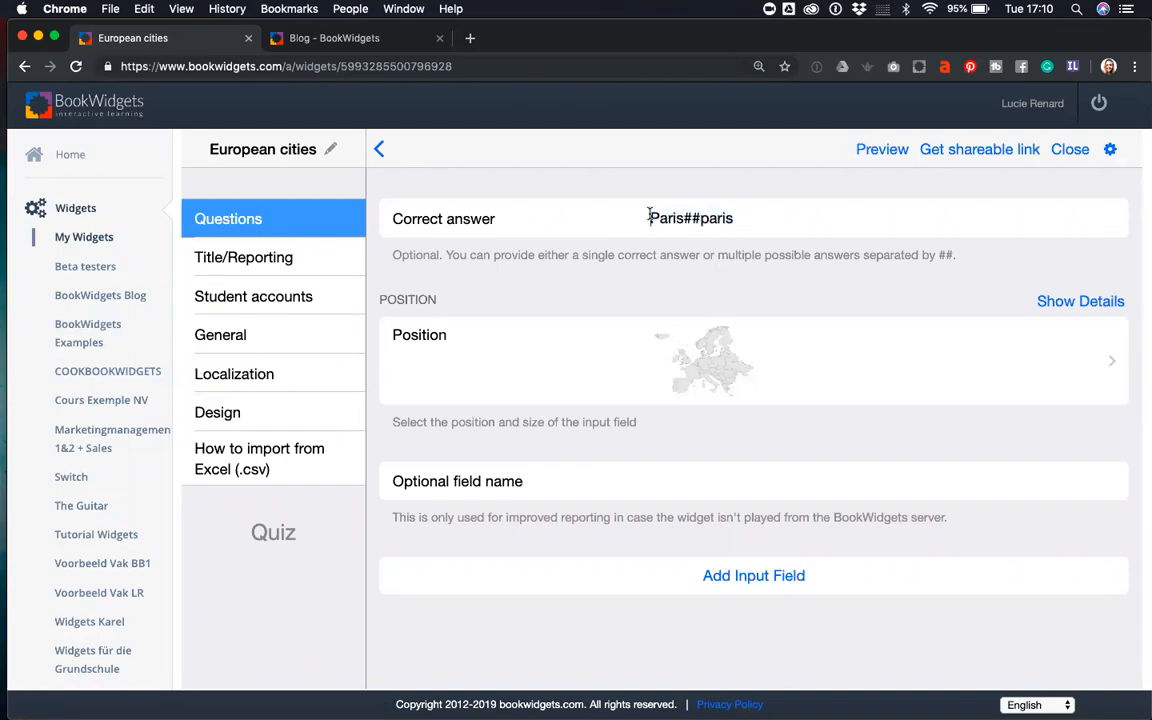
- Position the field's marker on Paris in France, with its box over the British Isles
left_click(709, 362)
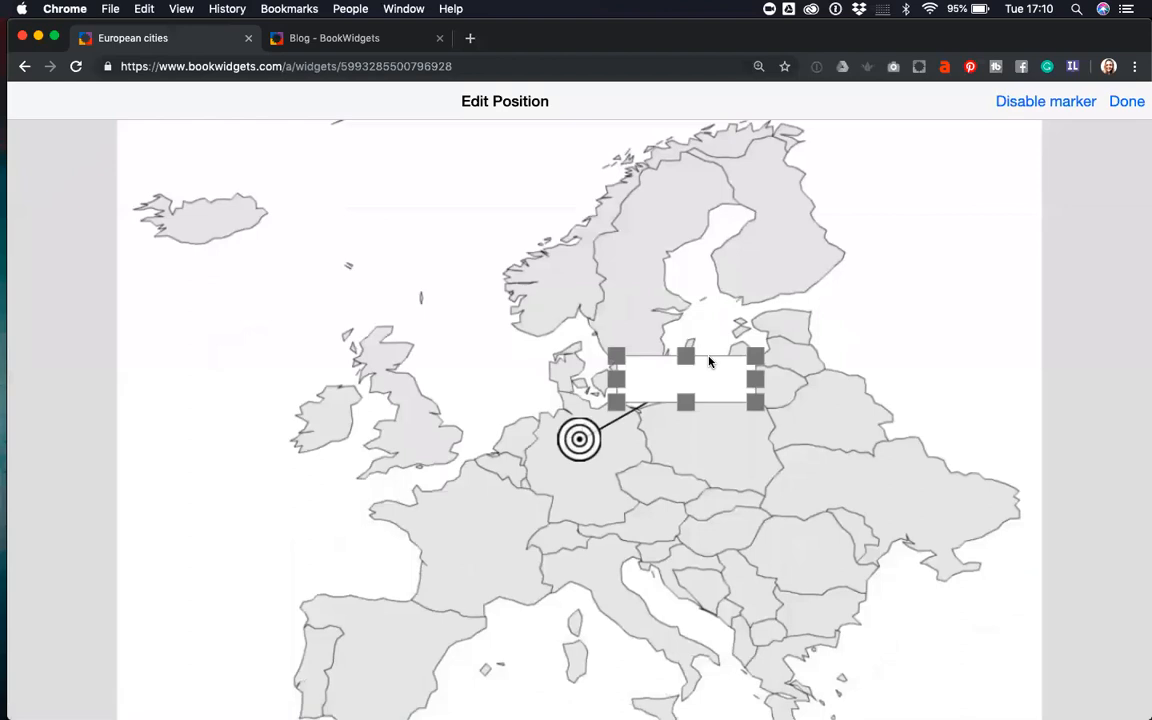
left_click_drag(507, 469, 479, 511)
left_click_drag(710, 381, 363, 396)
left_click_drag(478, 514, 478, 521)
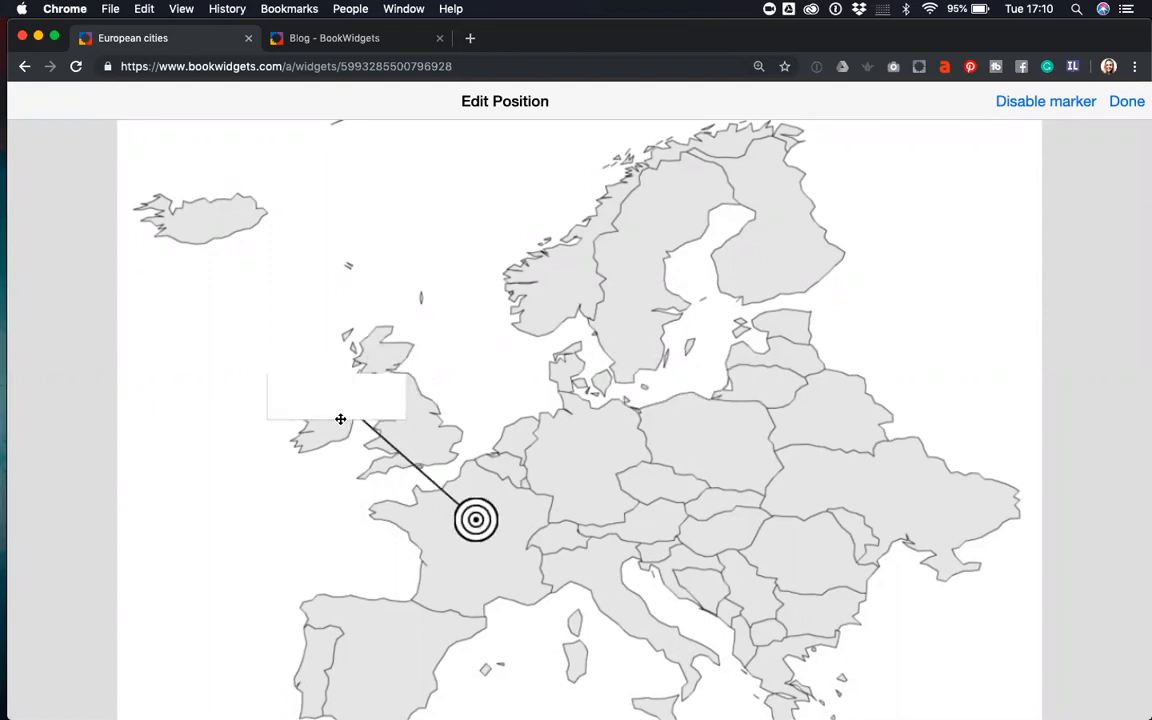
left_click(1124, 104)
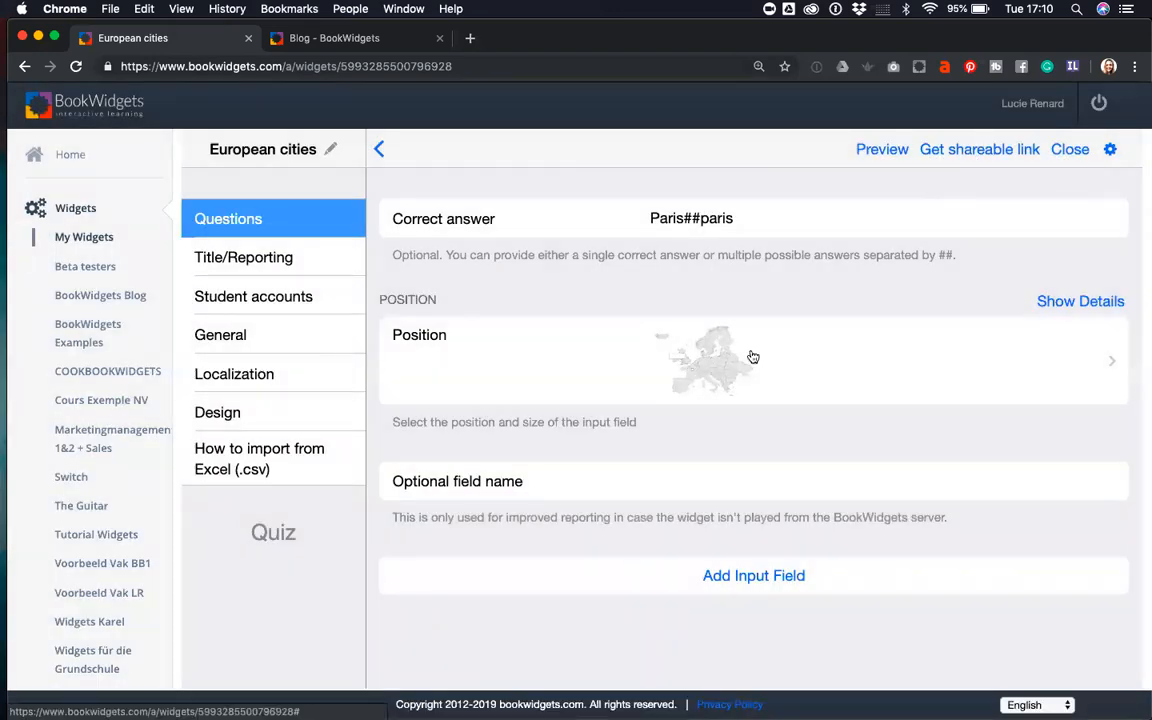
- Add a map field answering 'Rome', marker on Italy and box over Hungary
left_click(725, 577)
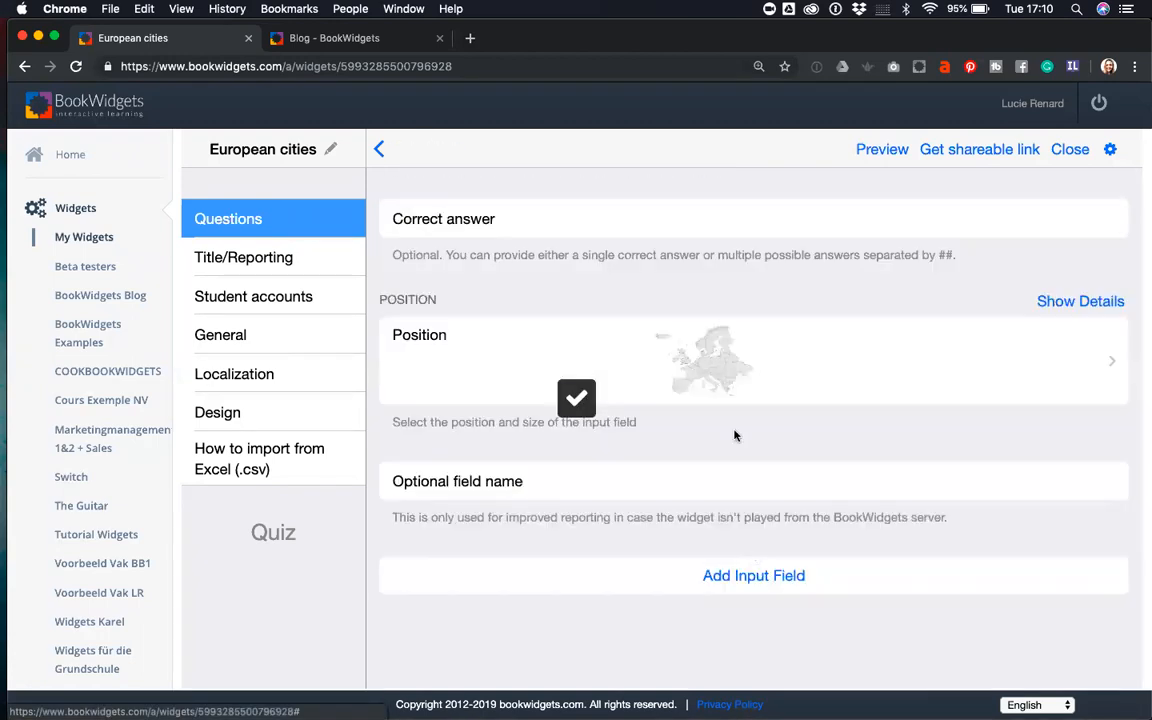
left_click(686, 212)
type("Rome")
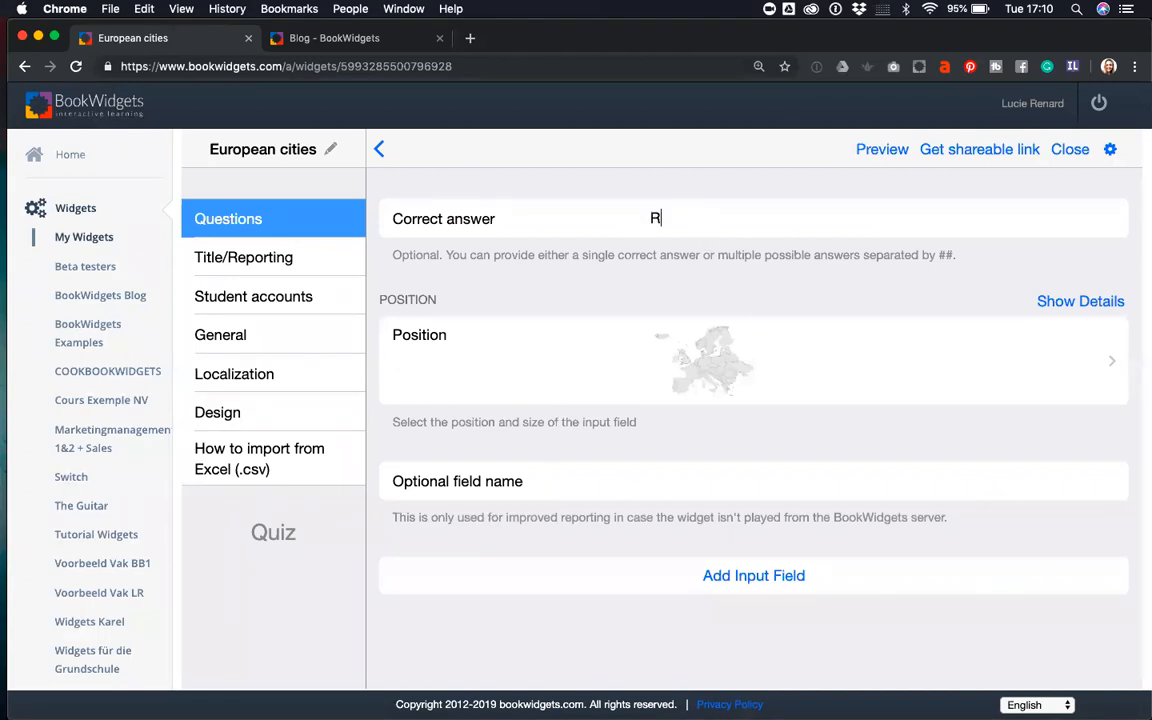
left_click(730, 379)
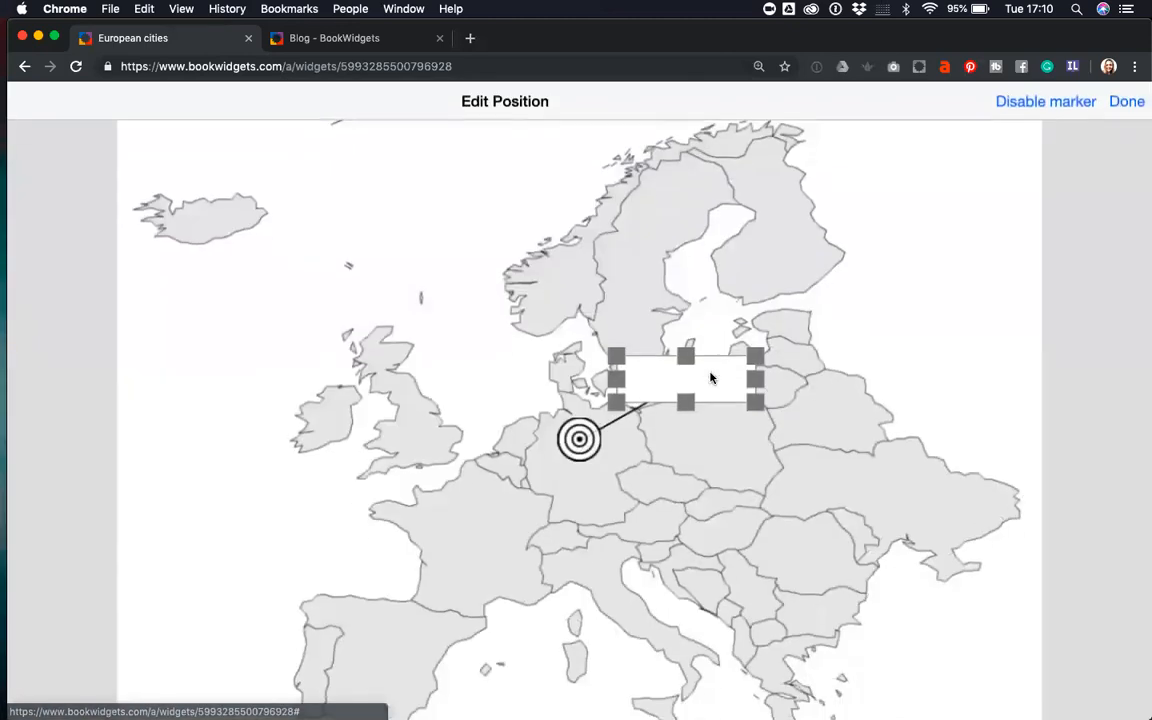
left_click_drag(578, 442, 637, 608)
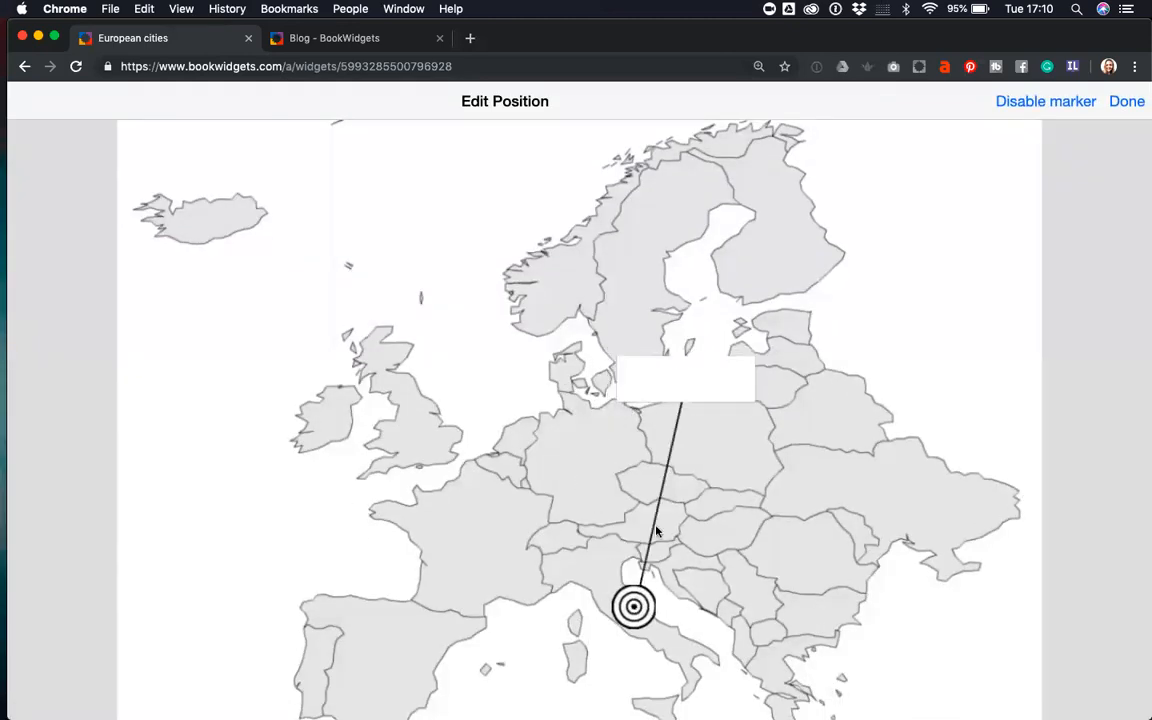
mouse_move(677, 386)
left_mouse_down()
mouse_move(777, 514)
mouse_move(763, 521)
left_mouse_up()
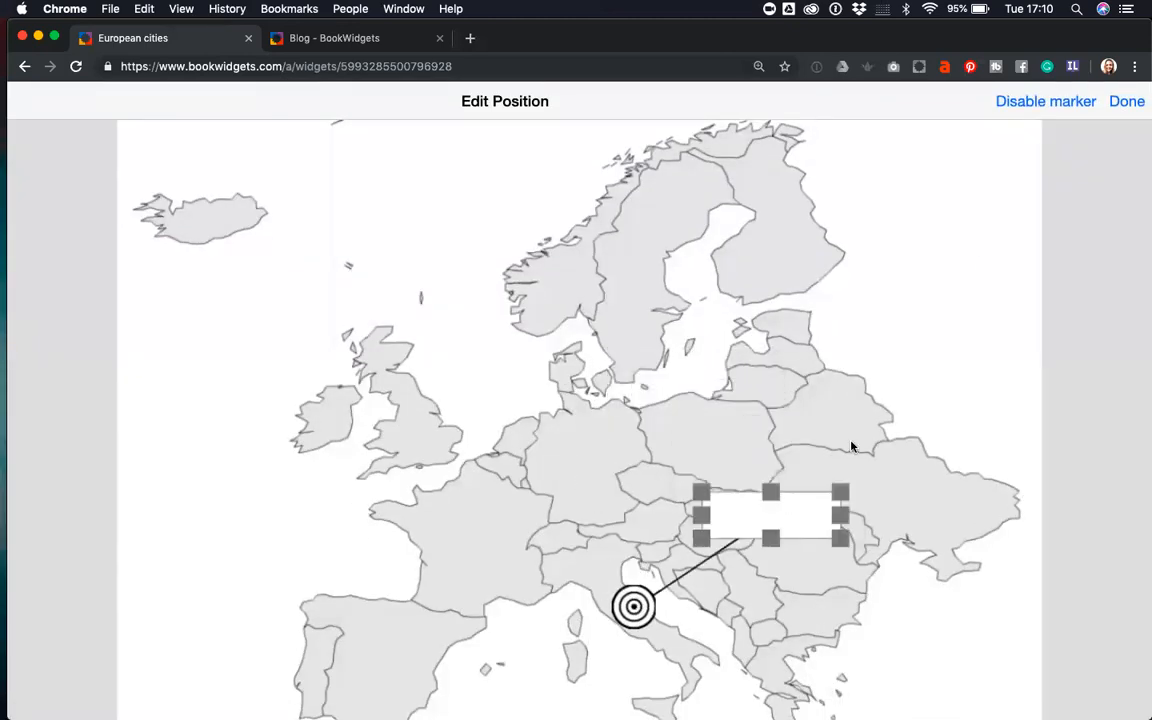
left_click(1125, 105)
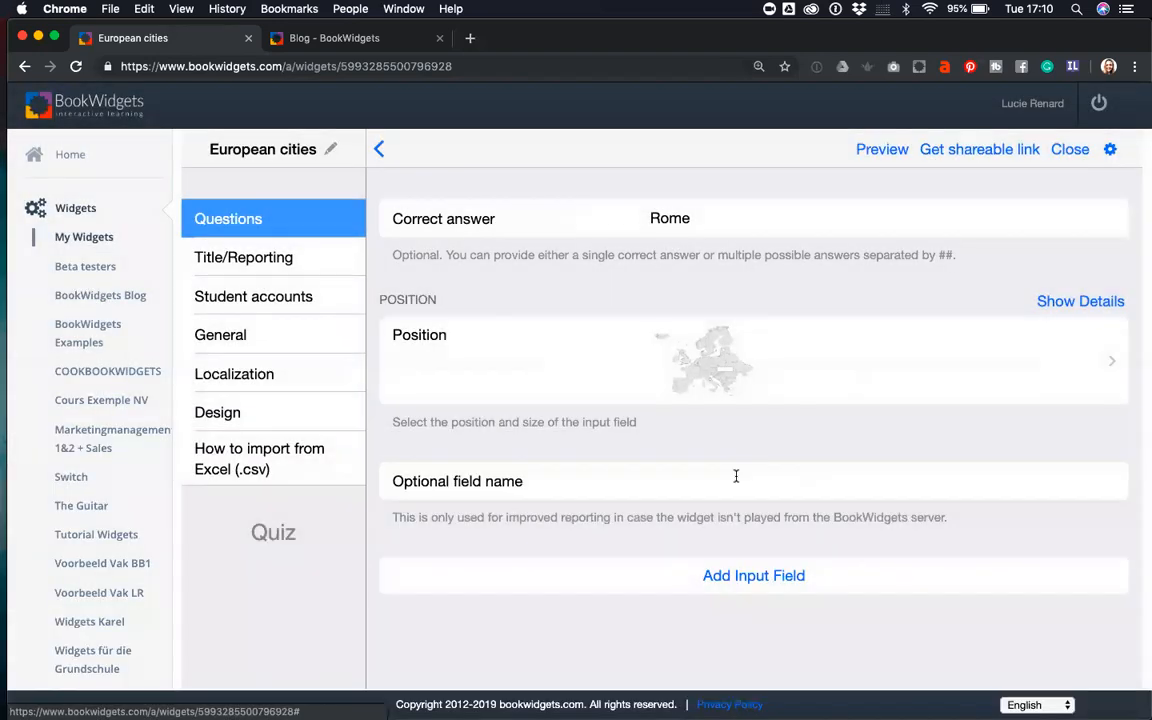
- Add another field answering Brussels, marker on Belgium and box over Britain
left_click(759, 588)
left_click(705, 217)
type("Brussels")
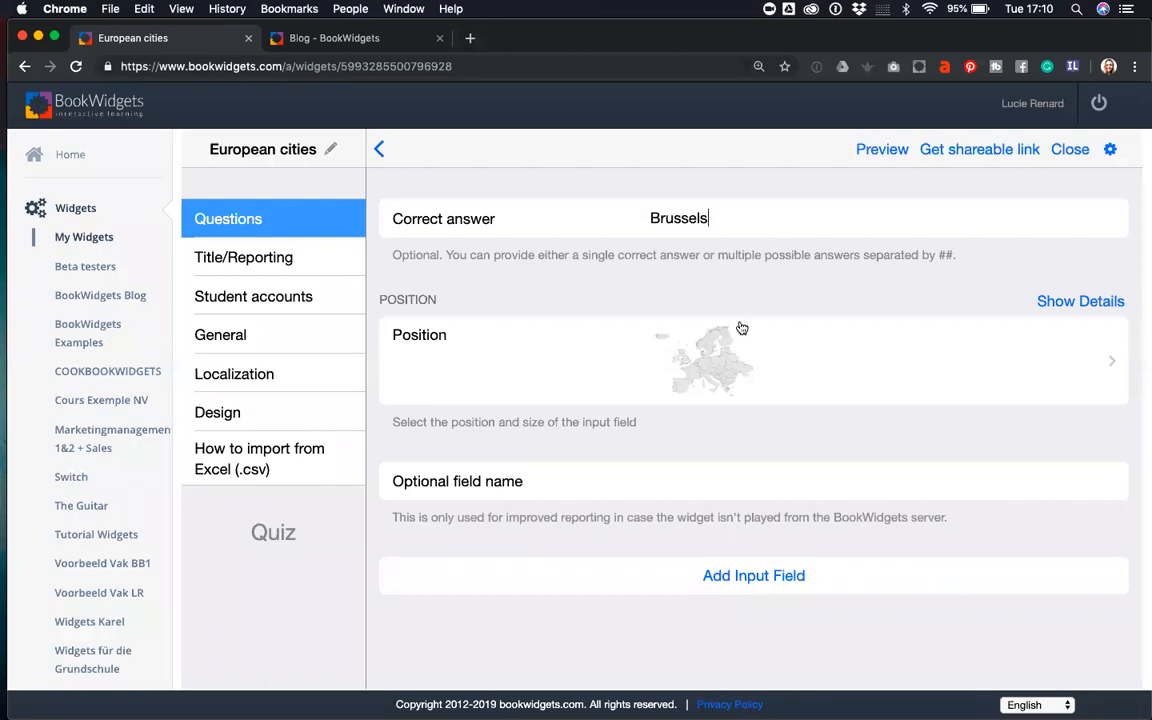
left_click(741, 328)
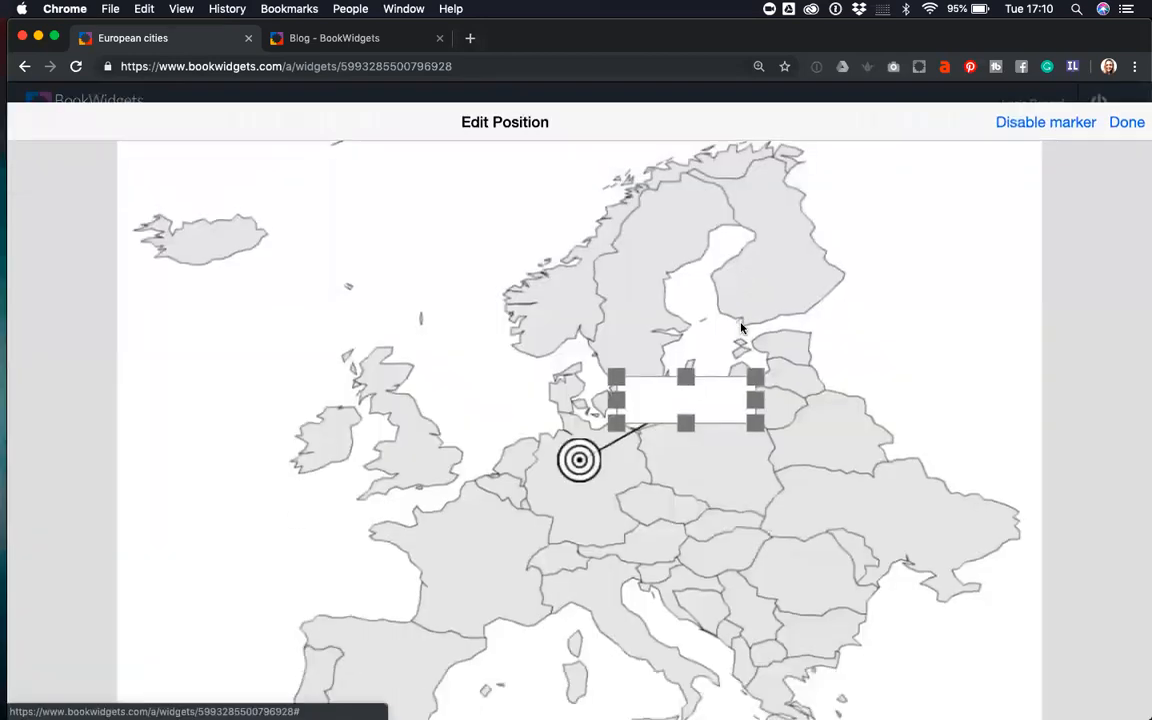
left_click_drag(579, 437, 501, 463)
left_click_drag(702, 373, 382, 371)
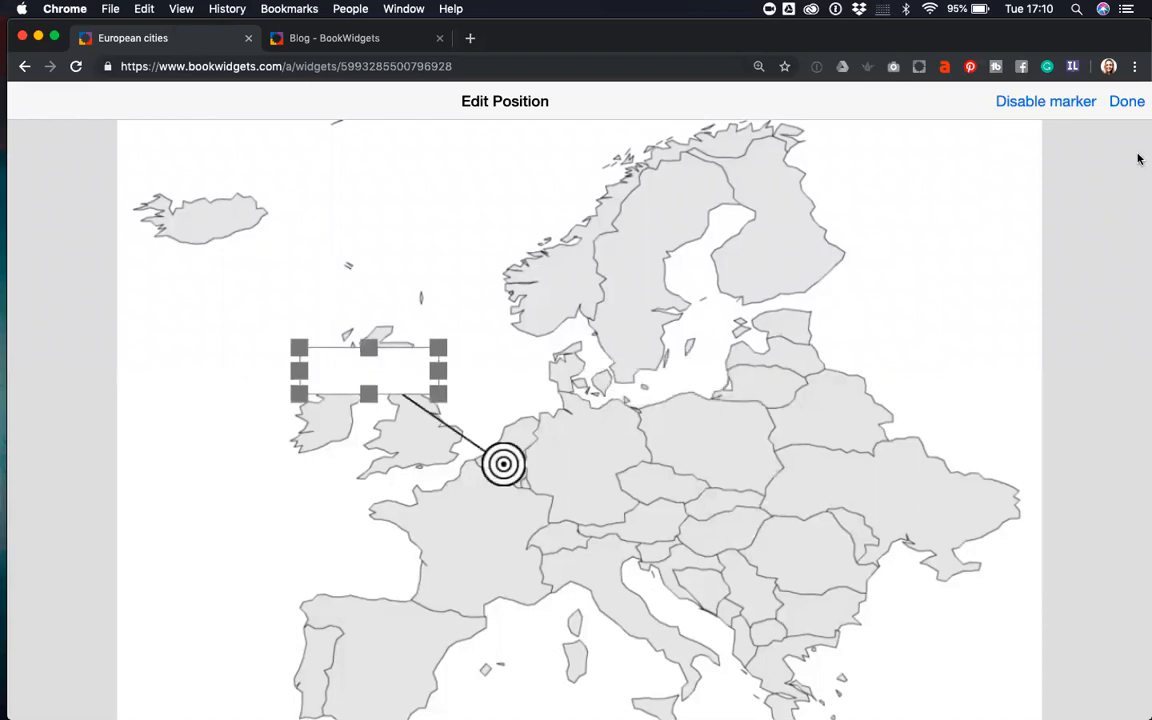
left_click(1128, 102)
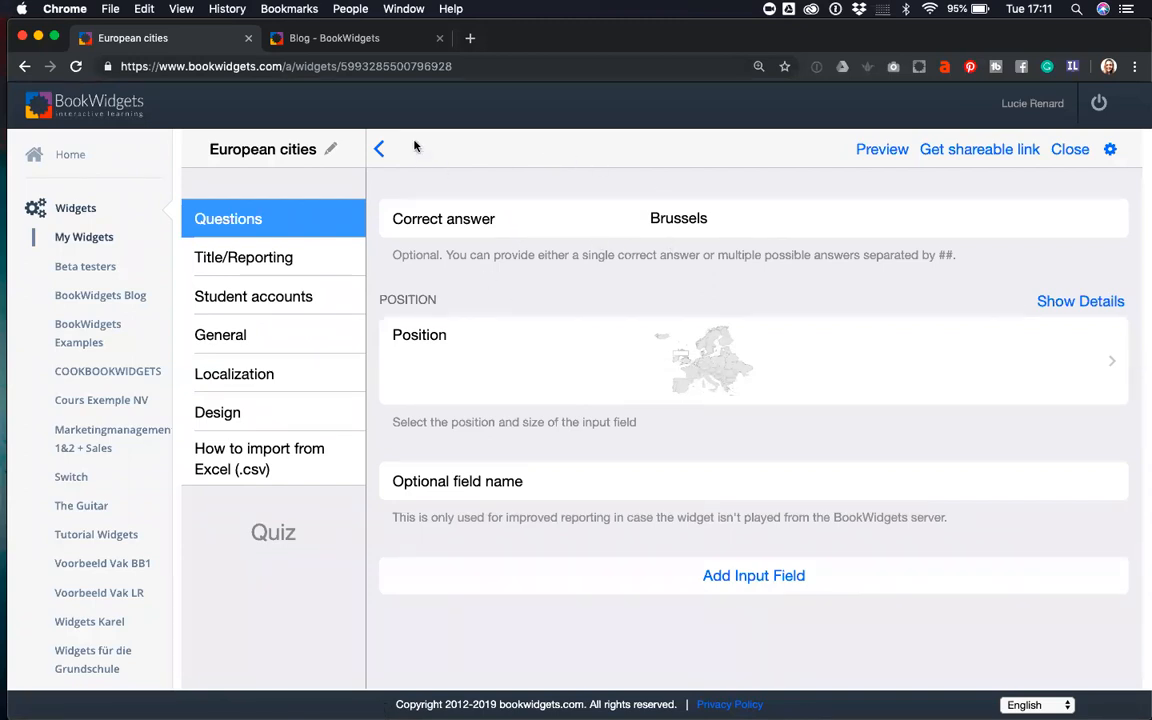
- Go back twice to the Questions list showing the capital-city question
left_click(379, 149)
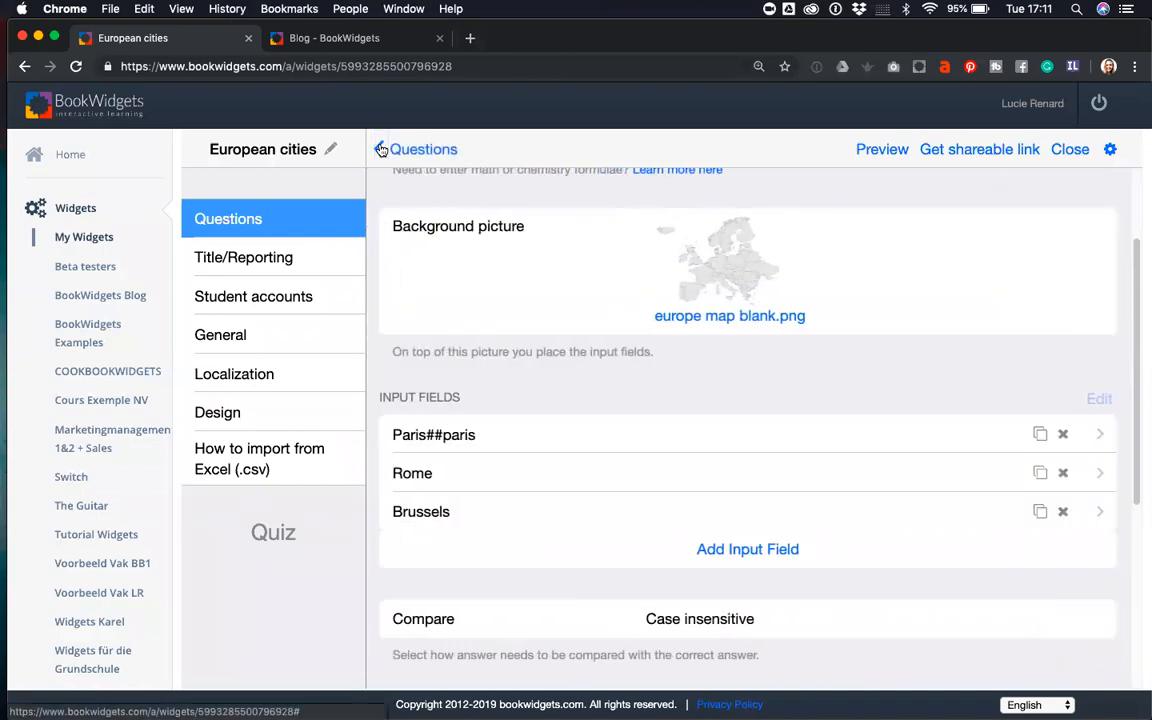
left_click(381, 149)
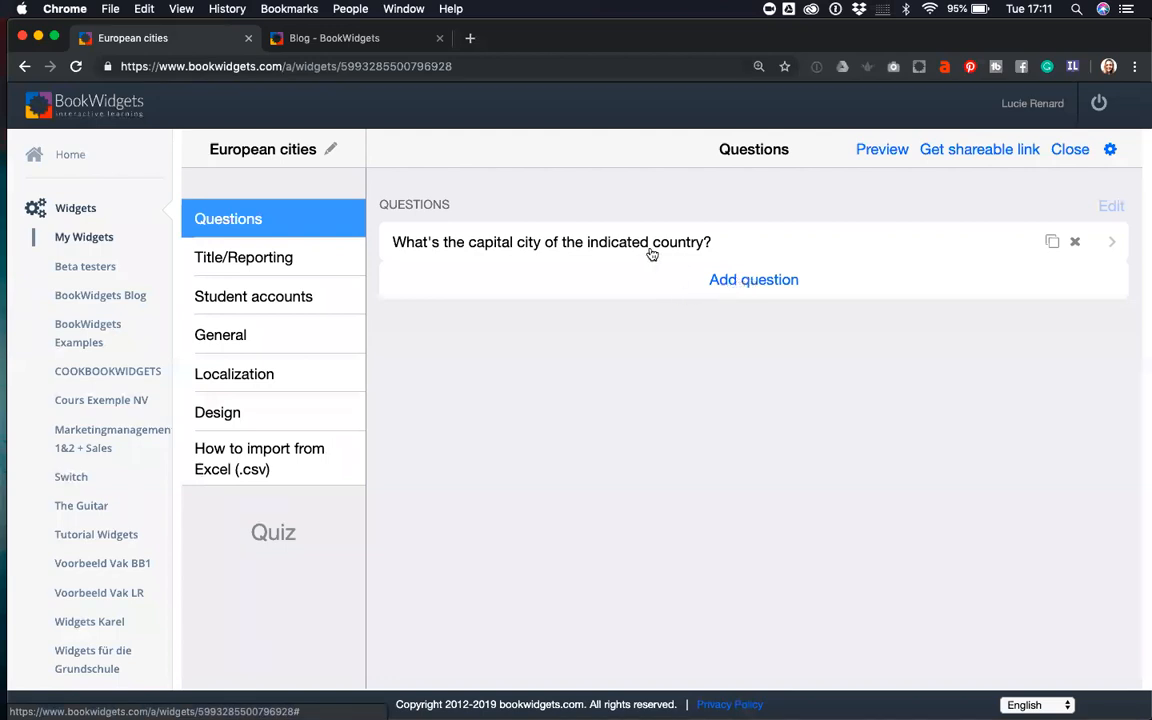
- Add a Picture Ordering question reading 'Order from most inhabitants to least inhabitants.'
left_click(743, 282)
scroll(640, 437, "down", 10)
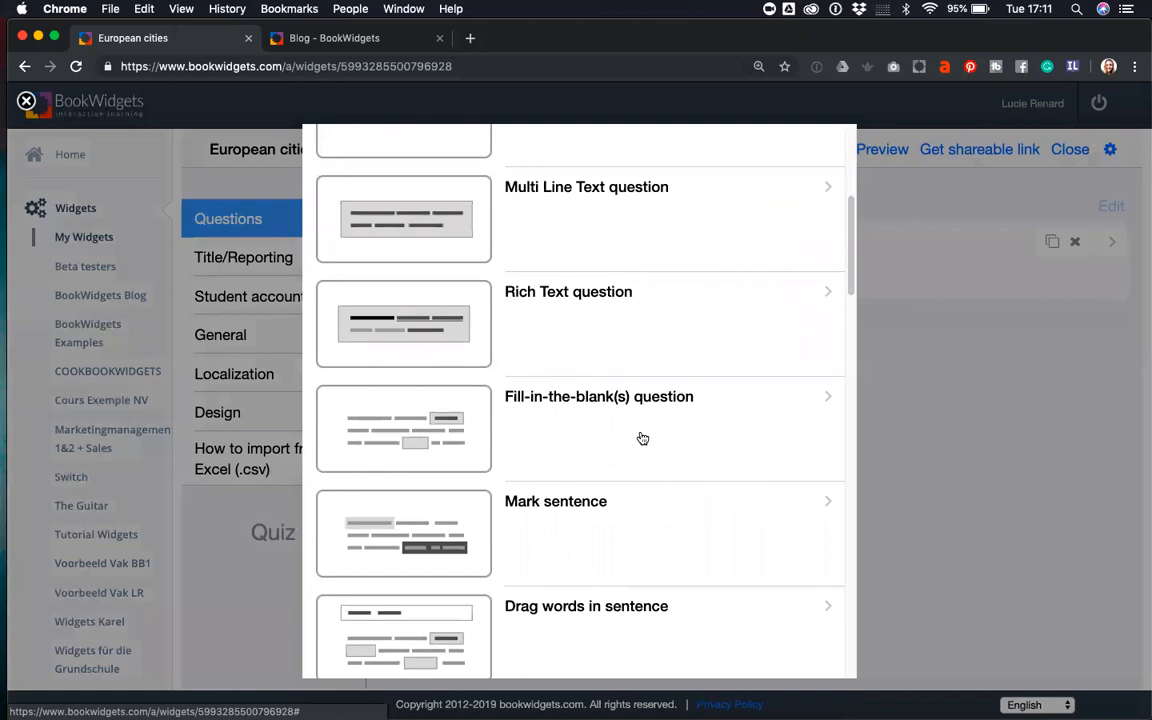
scroll(643, 438, "down", 5)
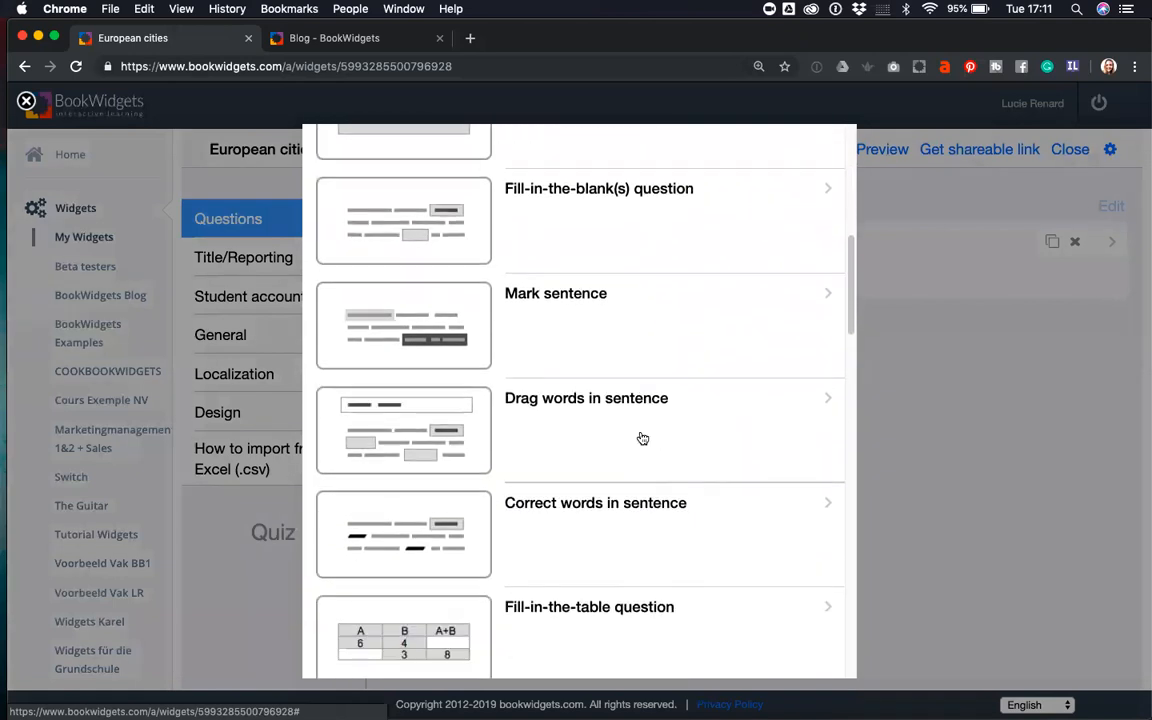
scroll(643, 438, "down", 7)
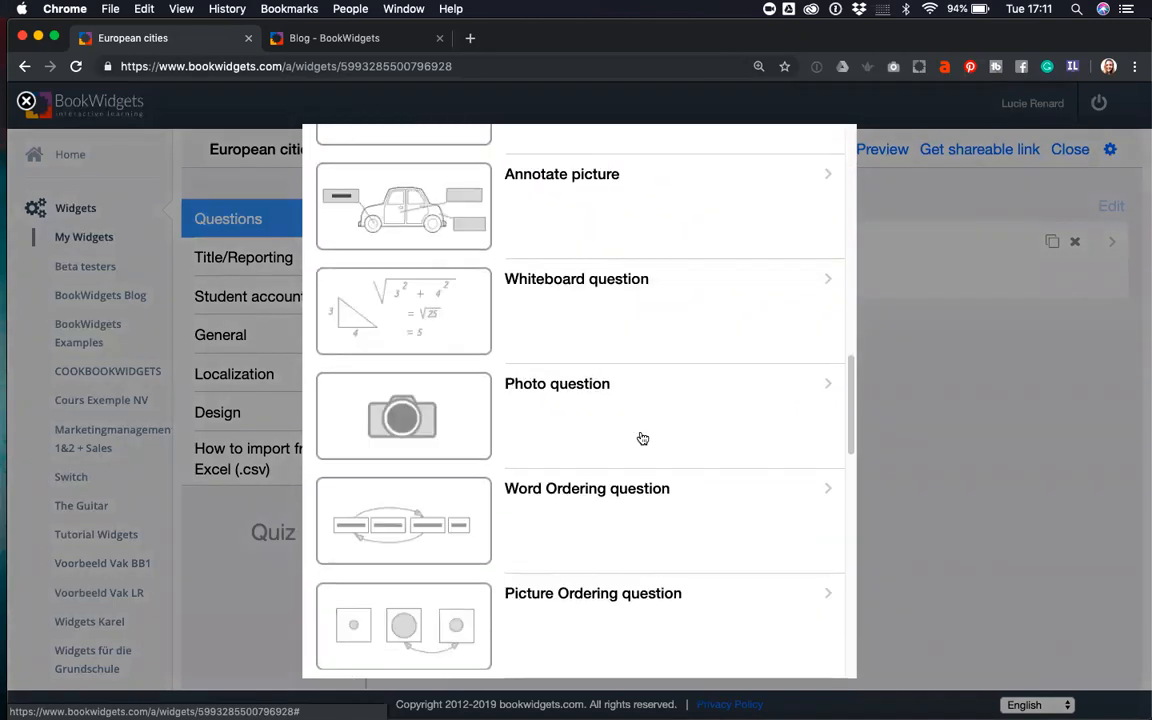
scroll(641, 438, "down", 2)
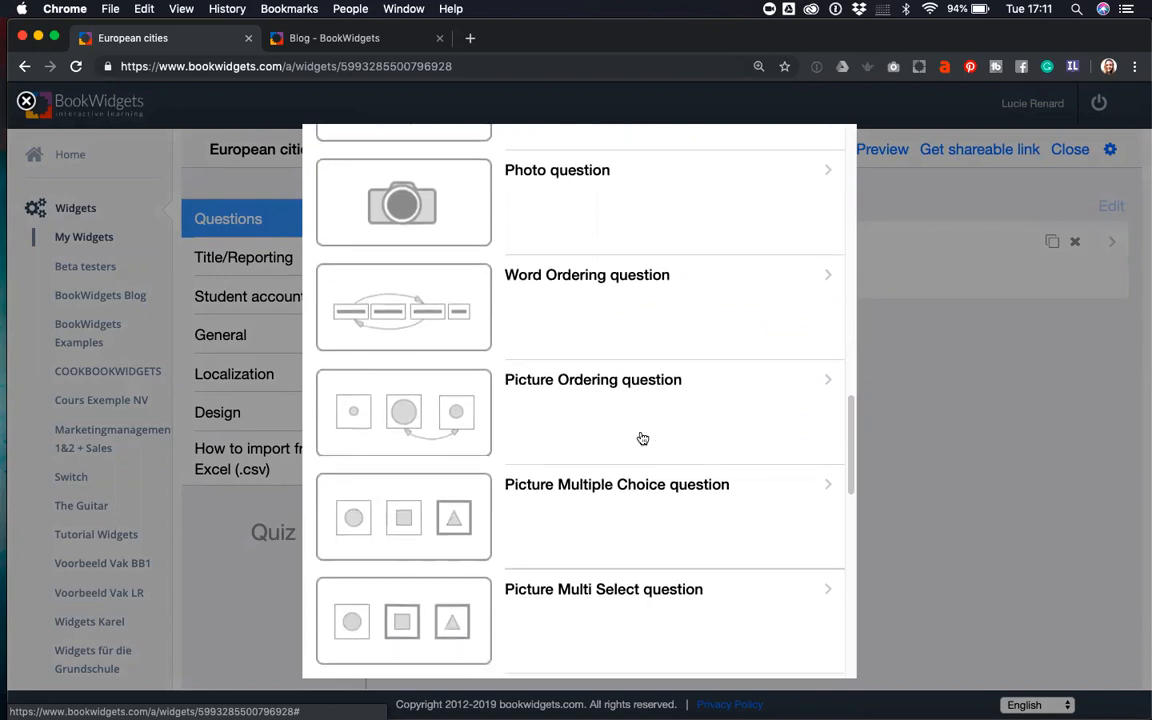
left_click(585, 411)
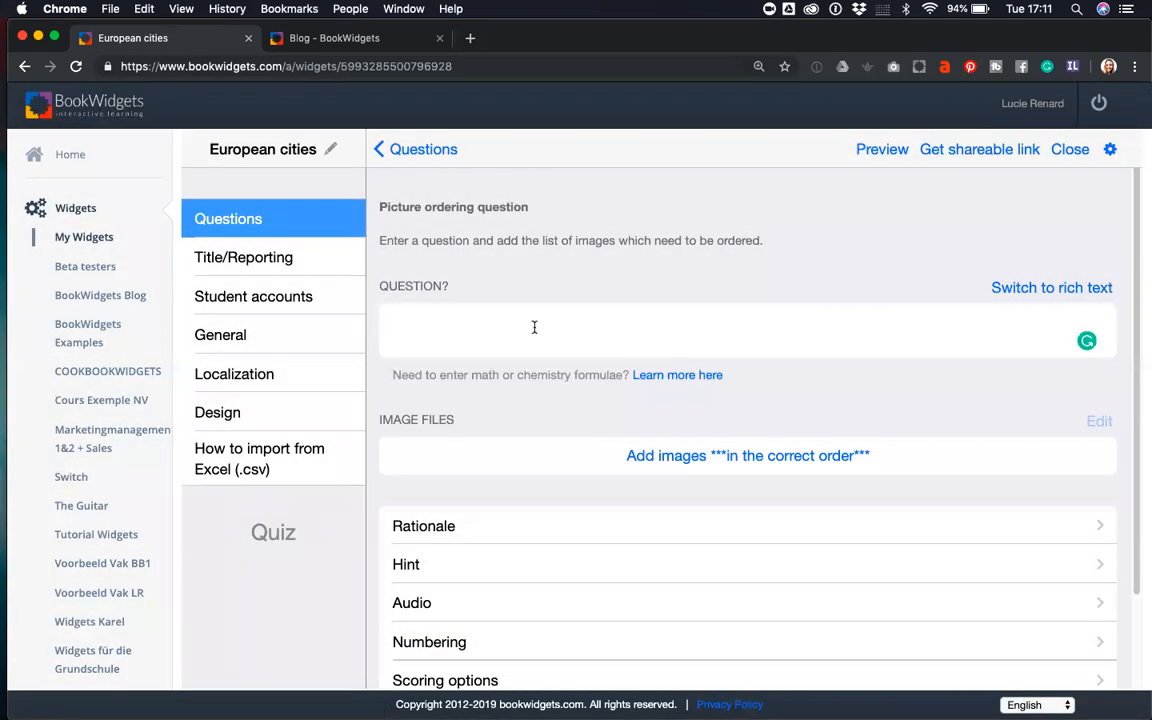
type("Order from most inhabitants to least inhabitants.")
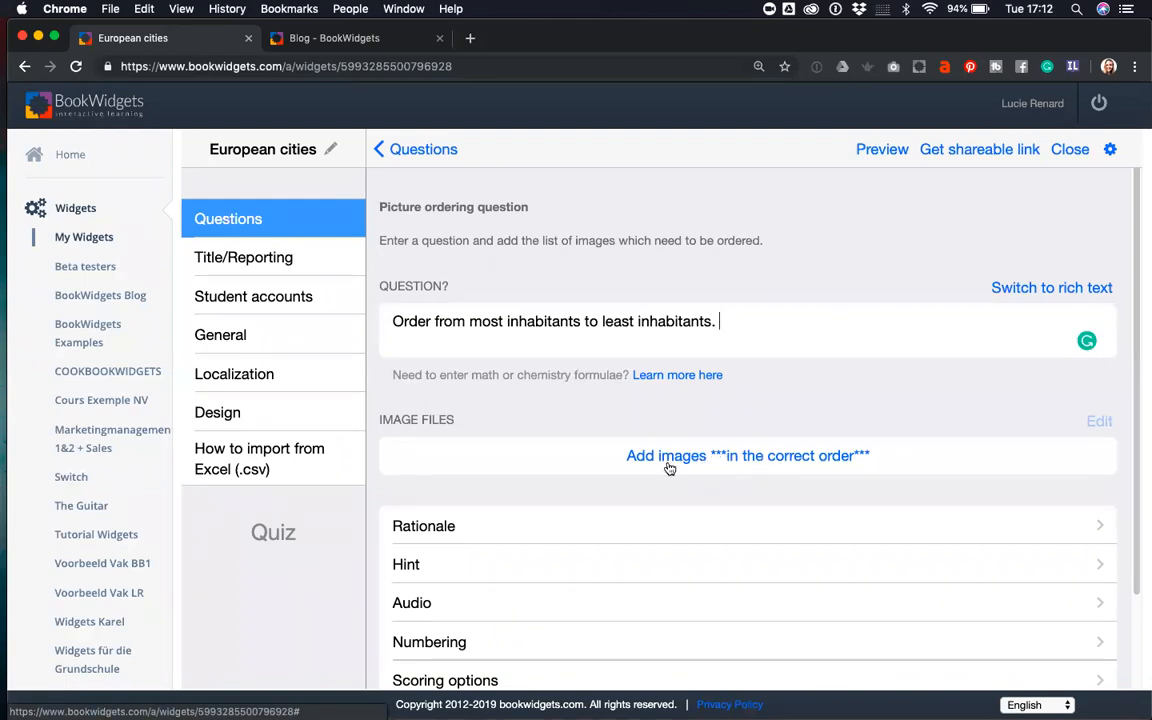
left_click_drag(754, 322, 364, 335)
- Upload France.jpg and Italy.jpg as the first two pictures to order
left_click(791, 457)
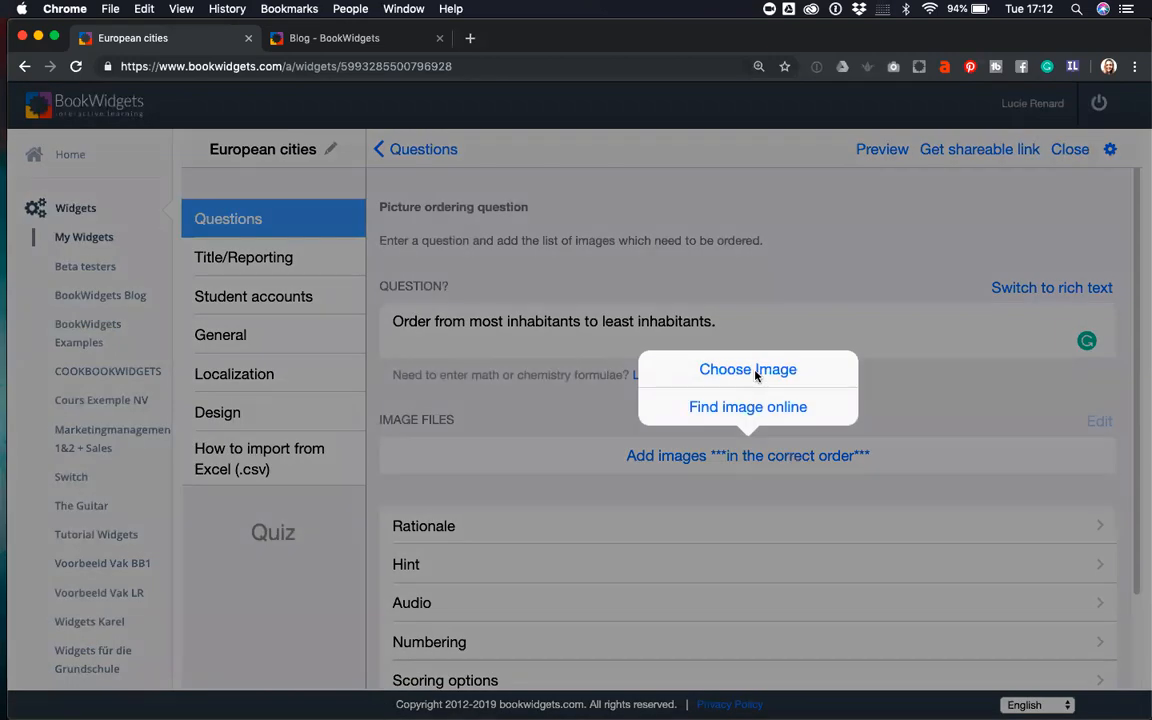
left_click(756, 372)
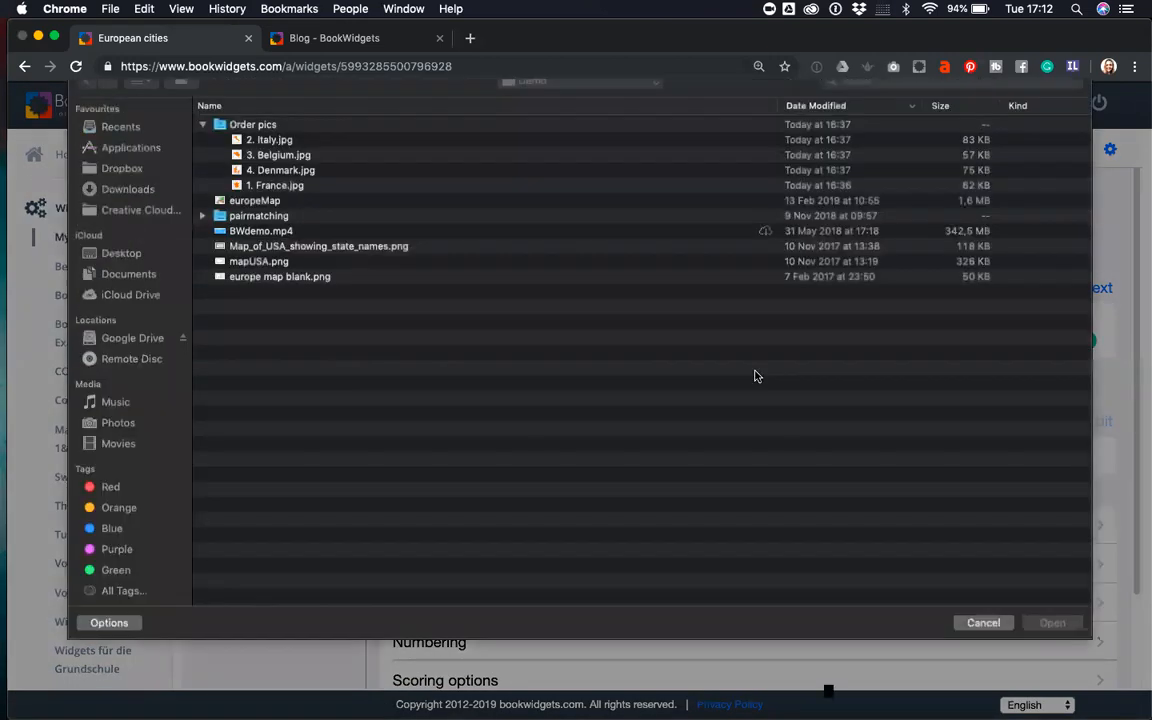
left_click(262, 201)
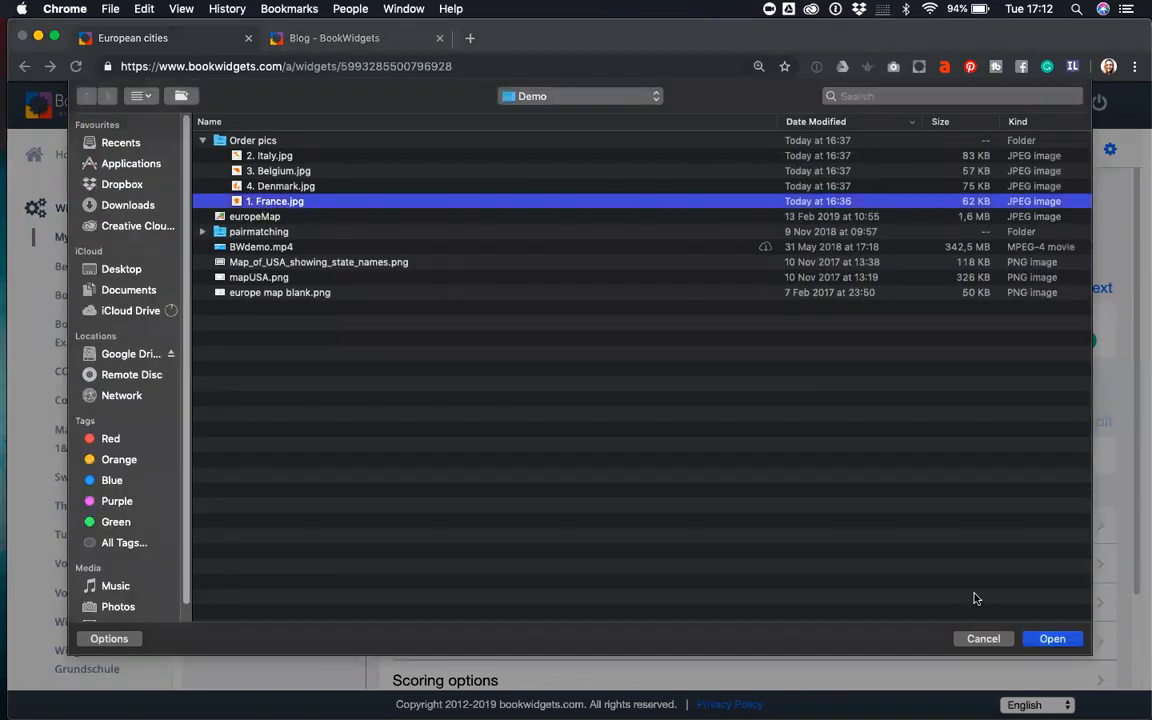
left_click(1050, 638)
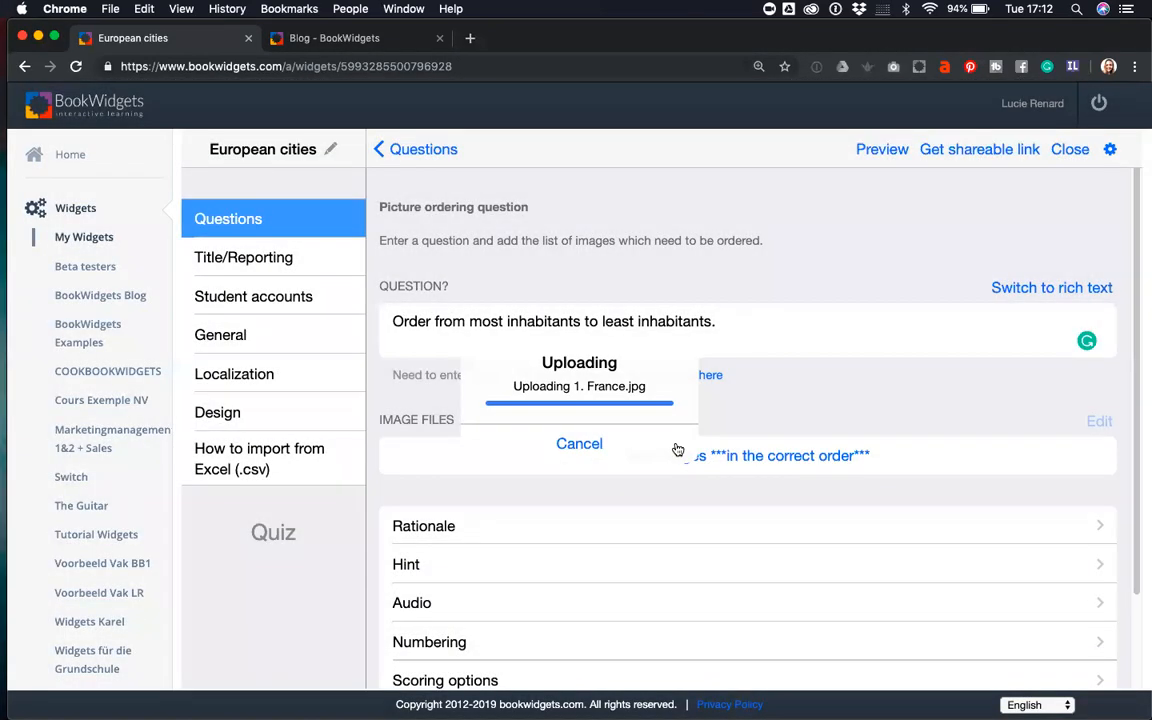
left_click(728, 495)
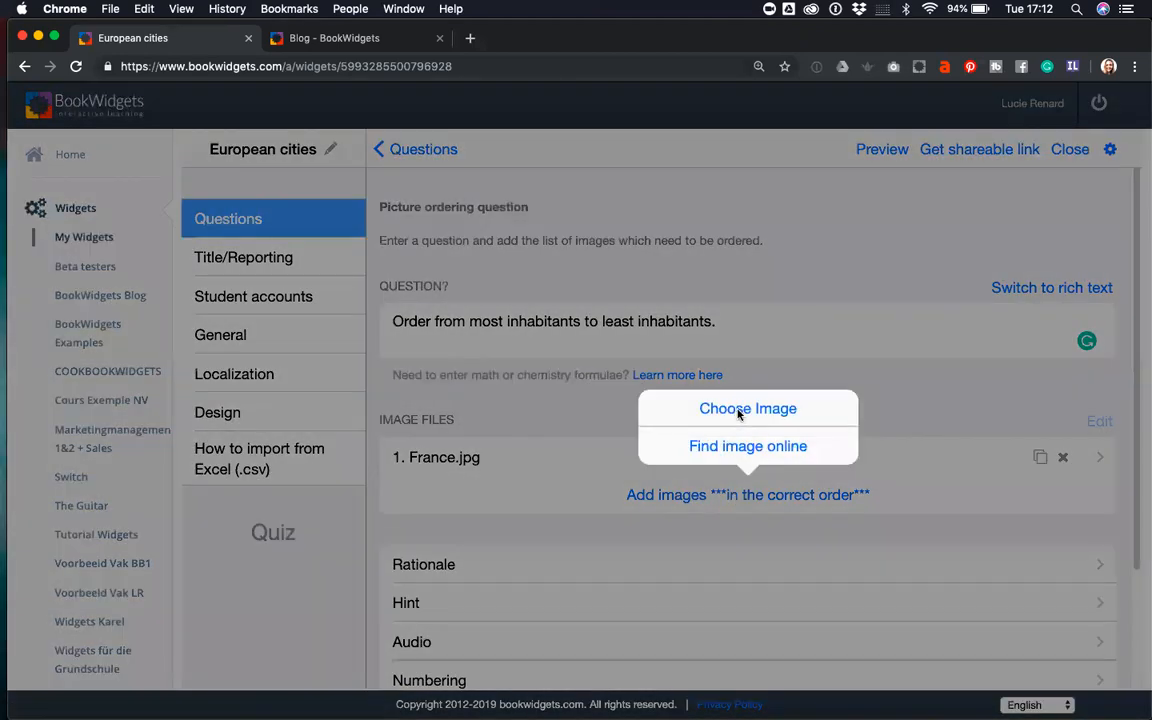
left_click(739, 410)
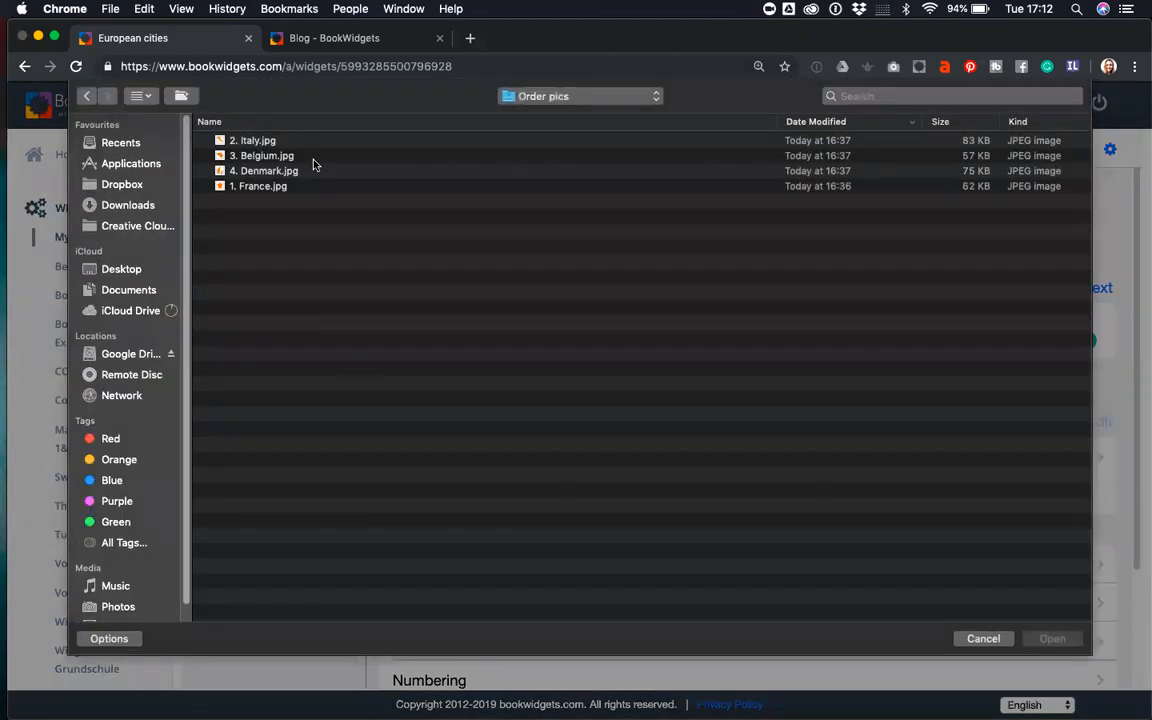
left_click(1052, 638)
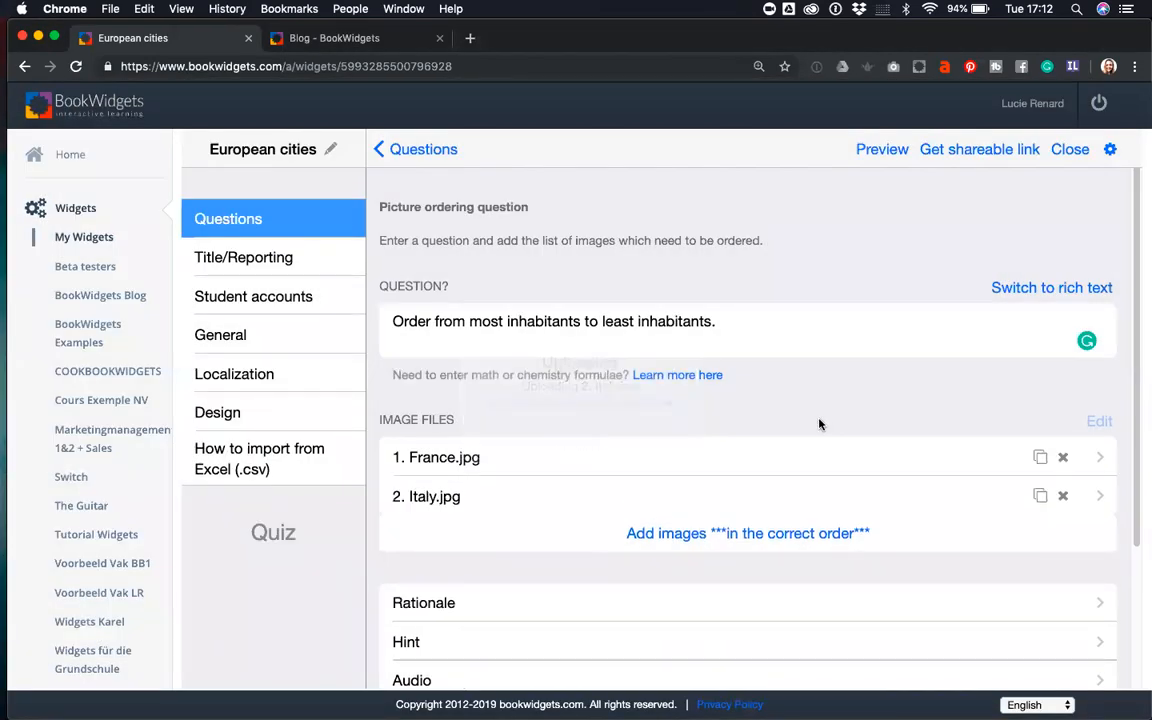
- Upload Belgium.jpg and Denmark.jpg as the third and fourth pictures
left_click(772, 533)
left_click(692, 447)
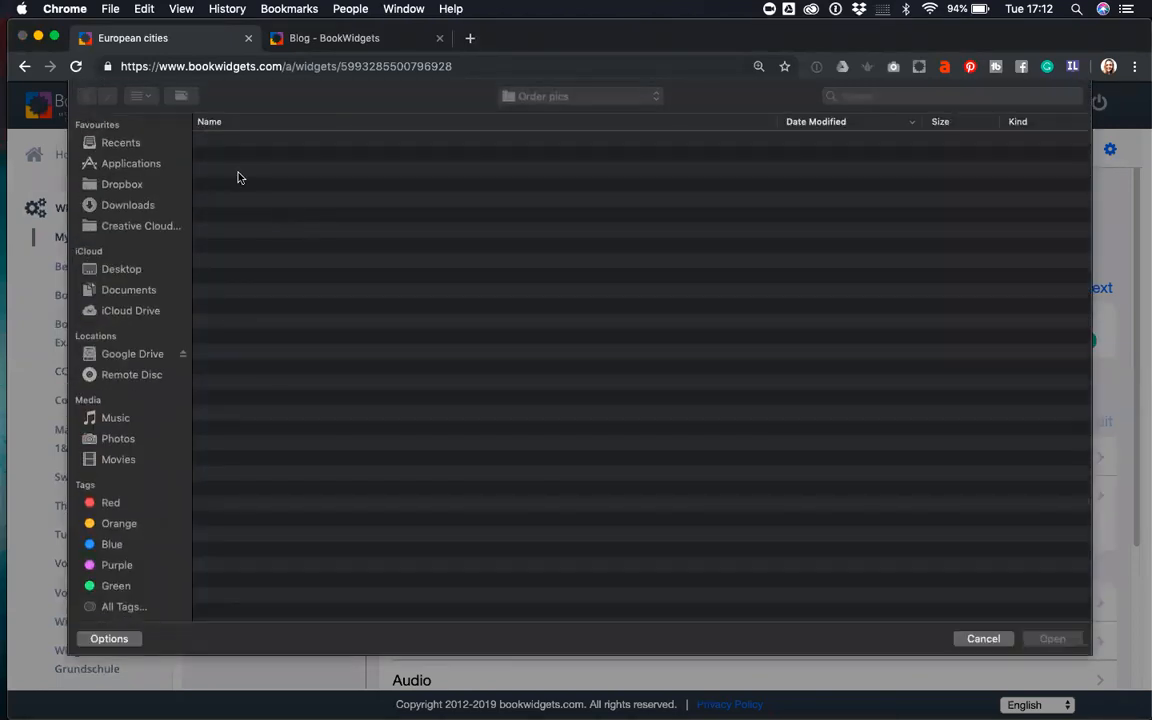
left_click(250, 157)
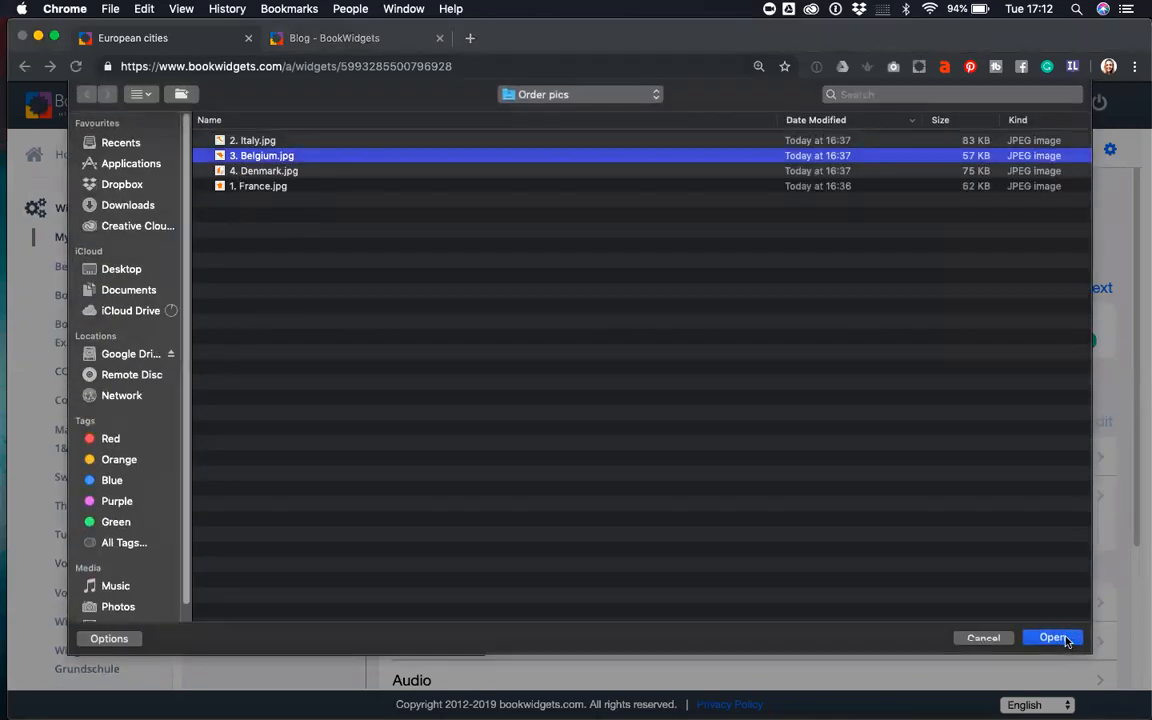
left_click(1064, 638)
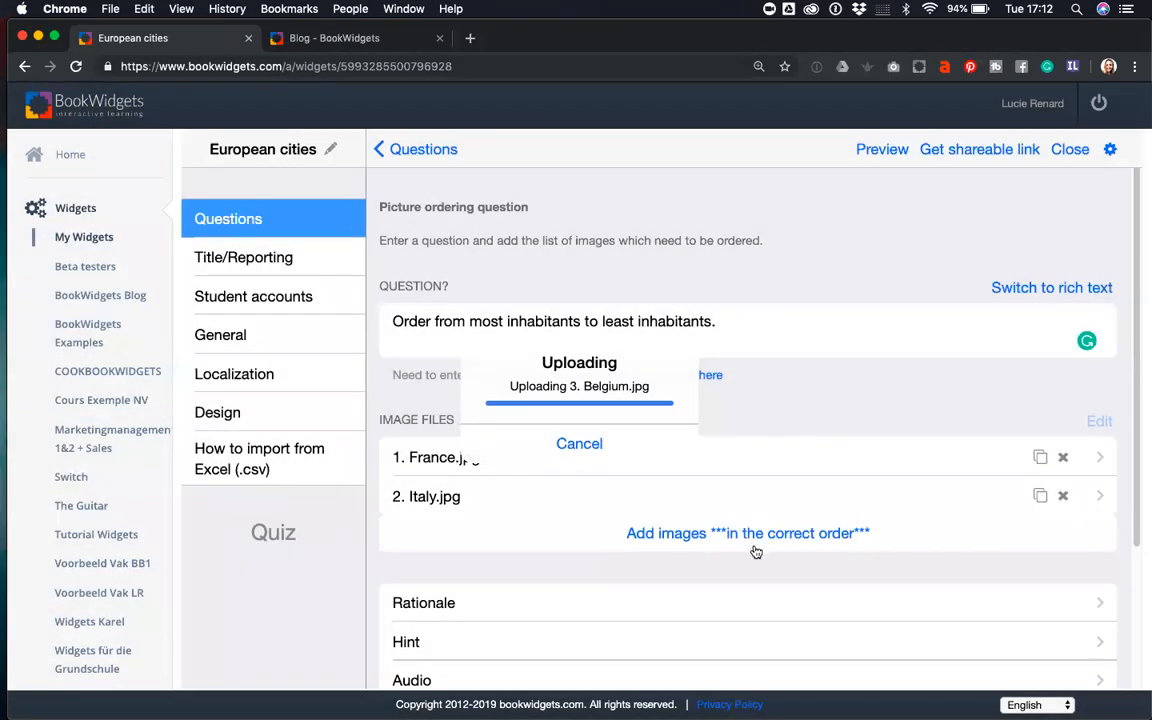
left_click(758, 574)
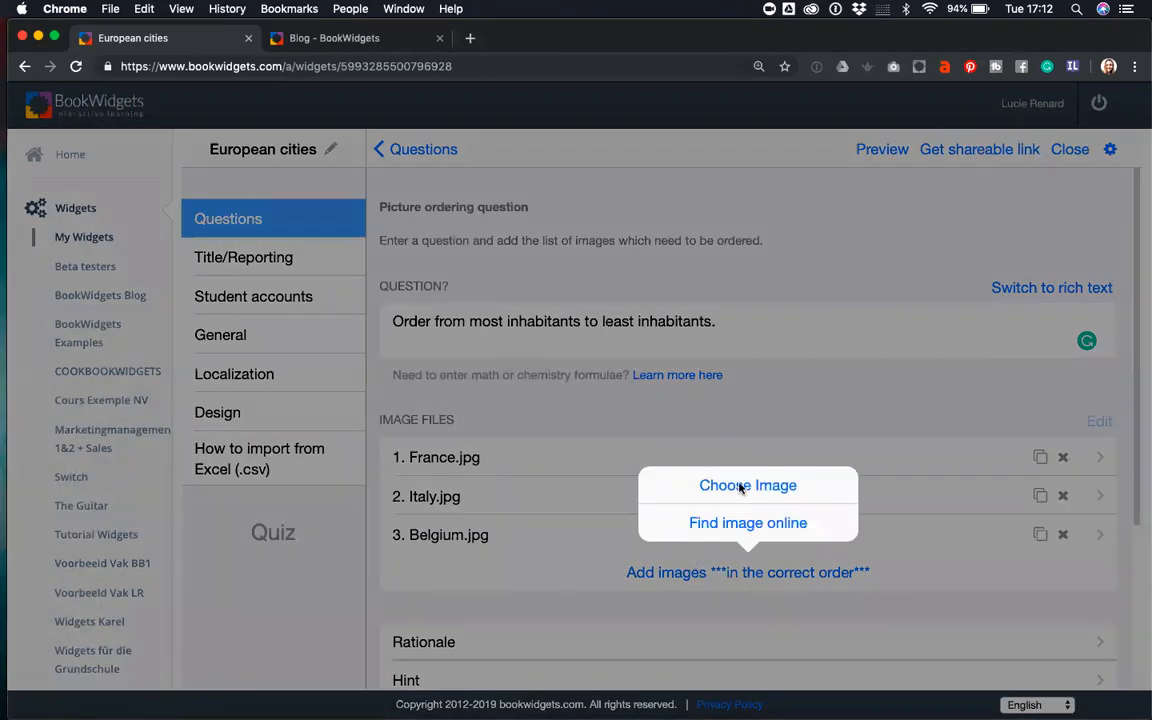
left_click(741, 486)
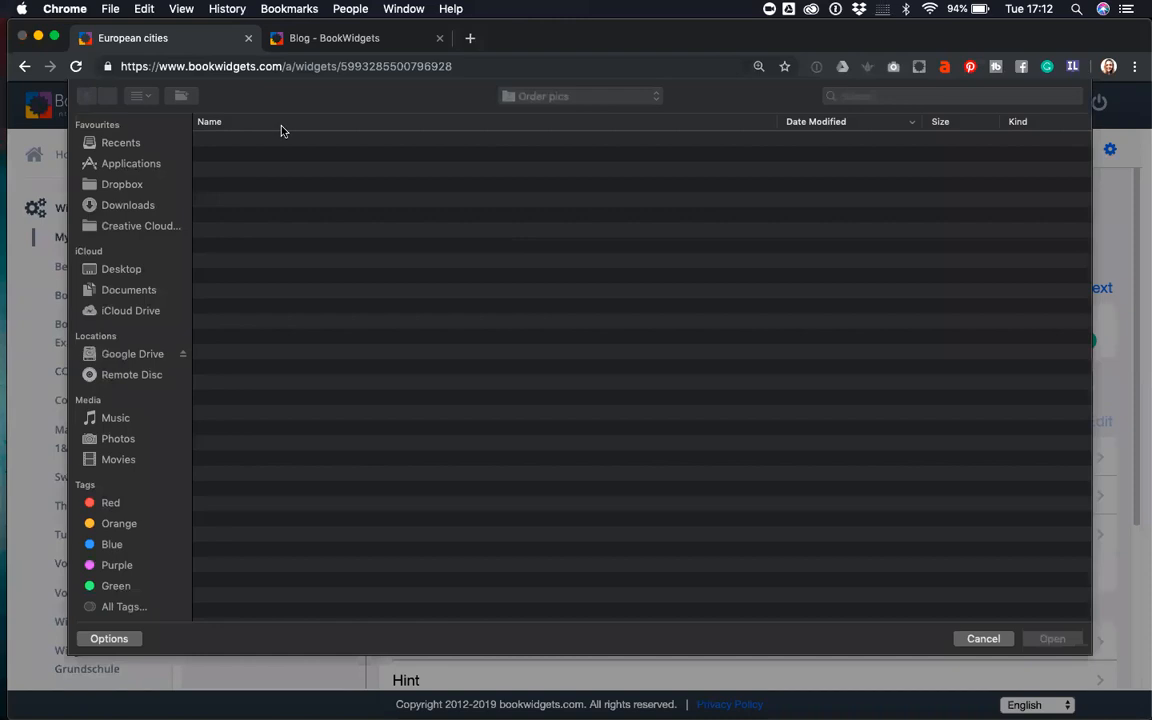
left_click(262, 171)
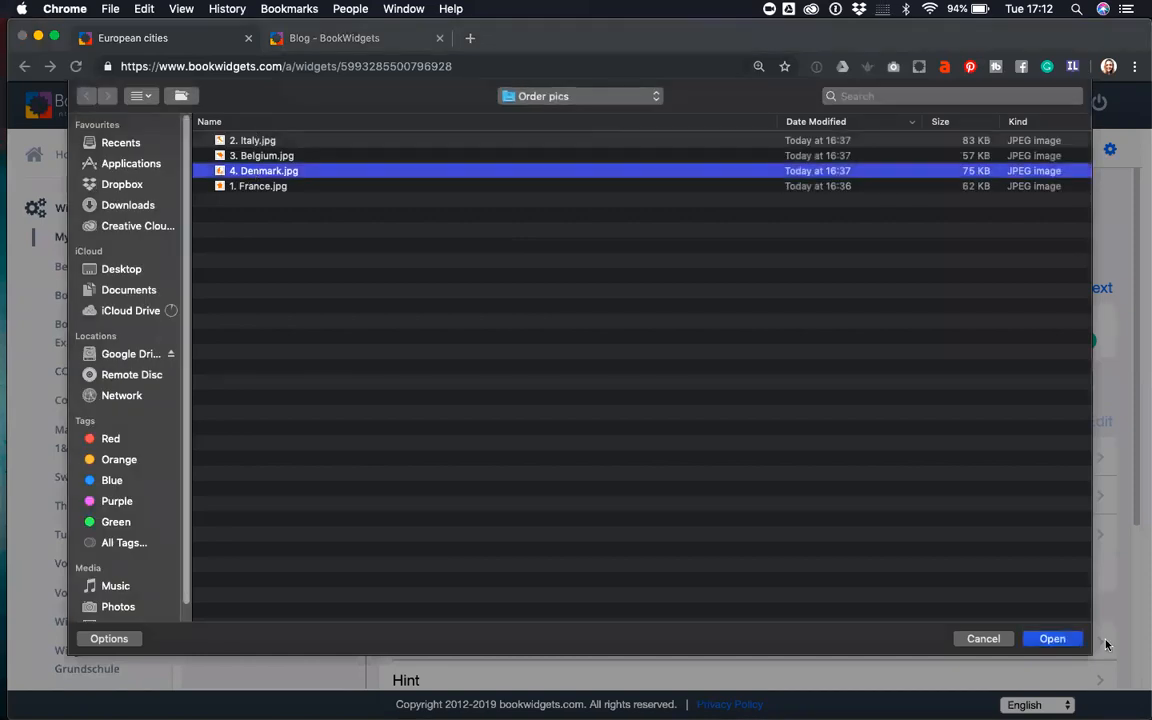
left_click(1051, 638)
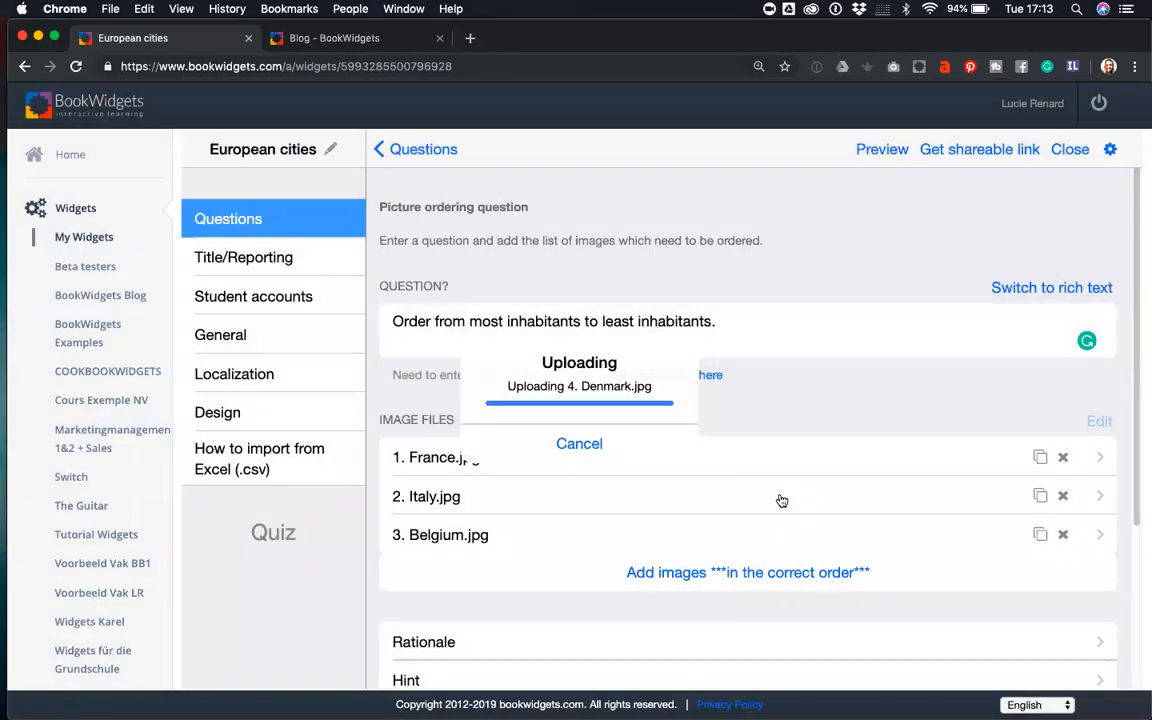
scroll(738, 476, "down", 4)
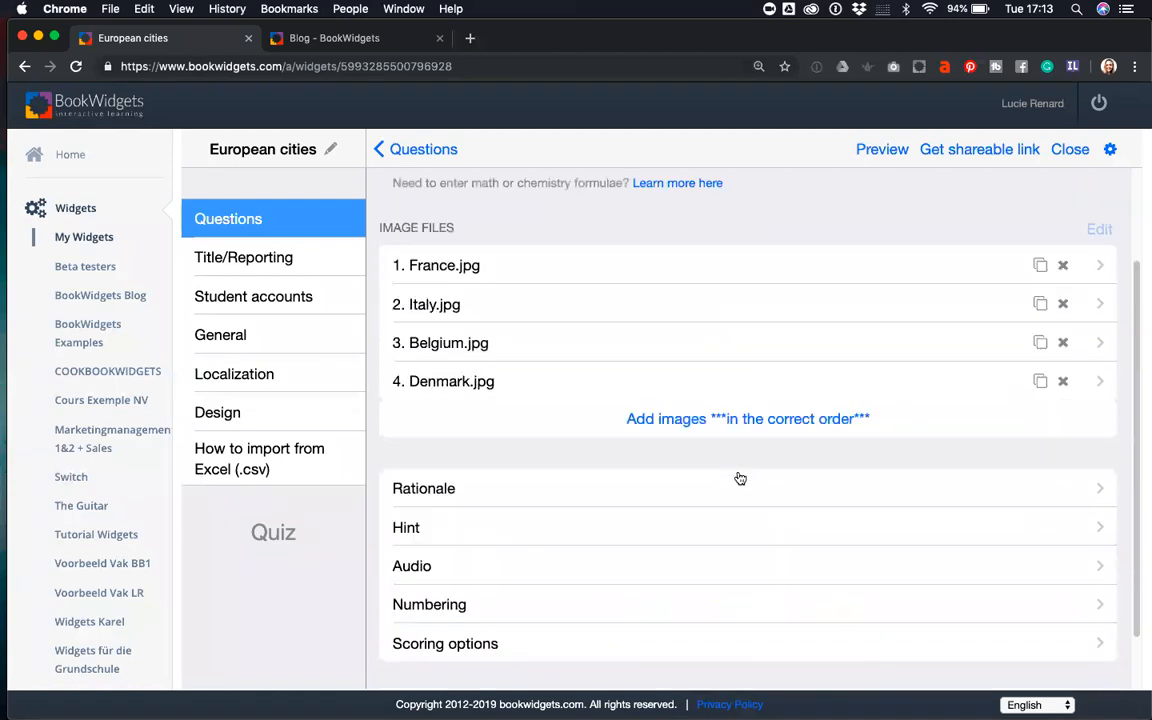
scroll(630, 333, "up", 2)
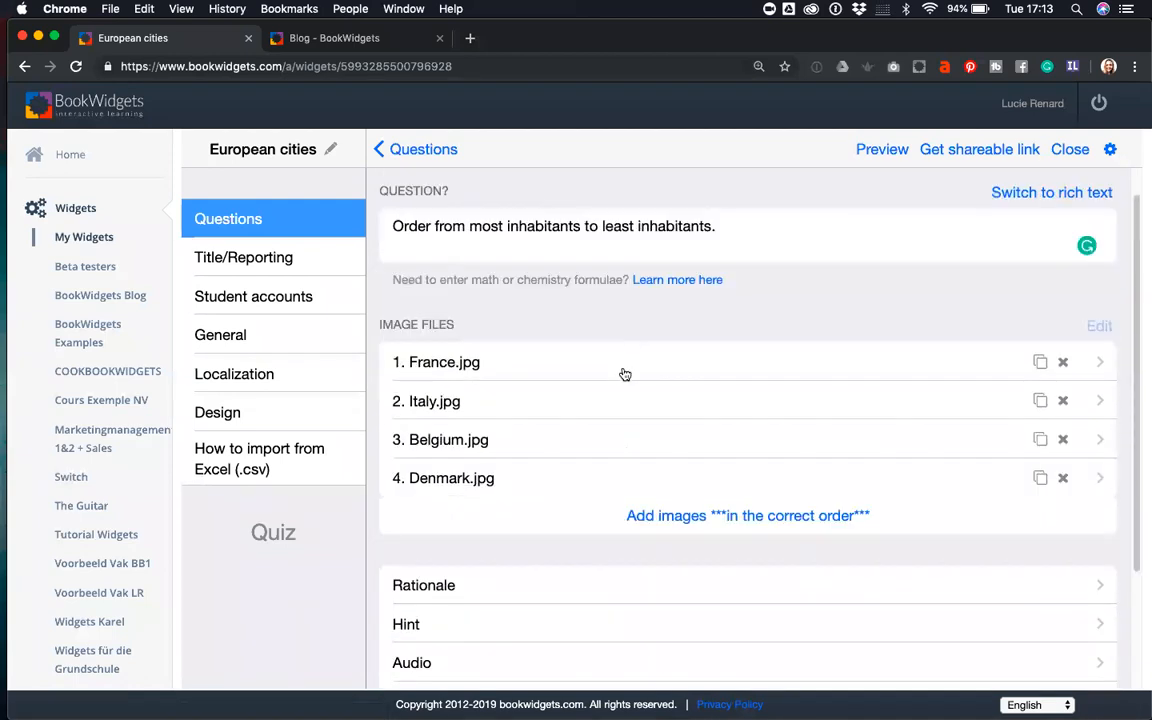
scroll(624, 377, "down", 4)
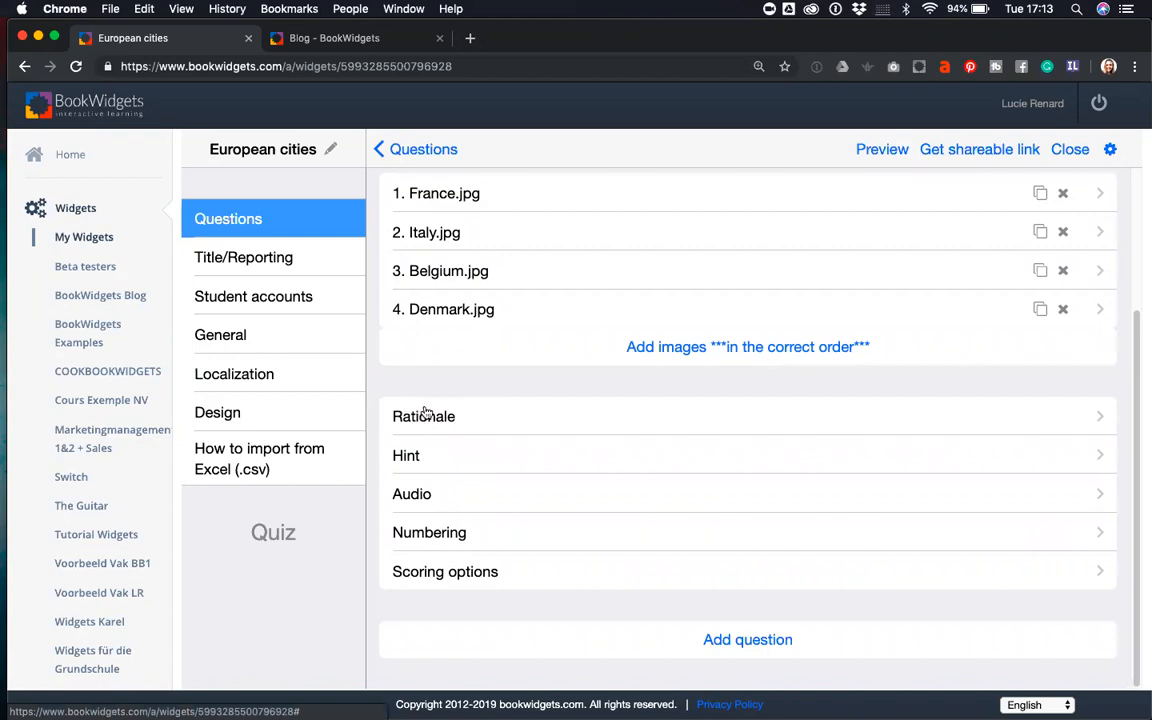
left_click(425, 497)
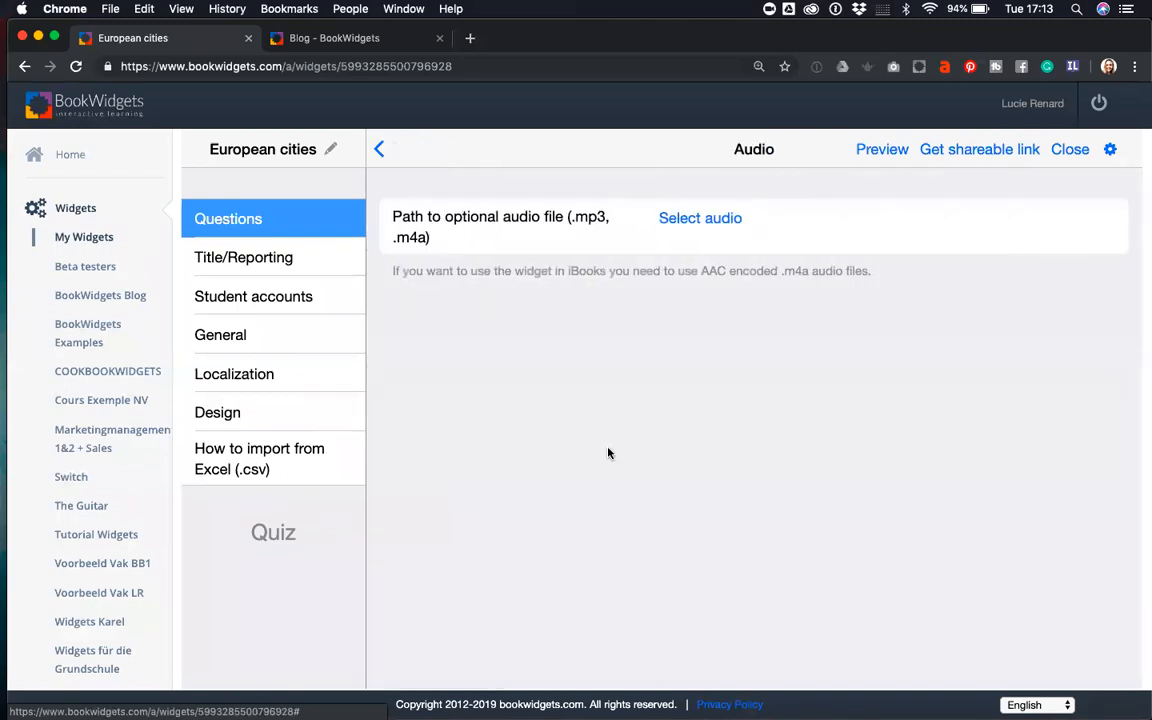
left_click(710, 220)
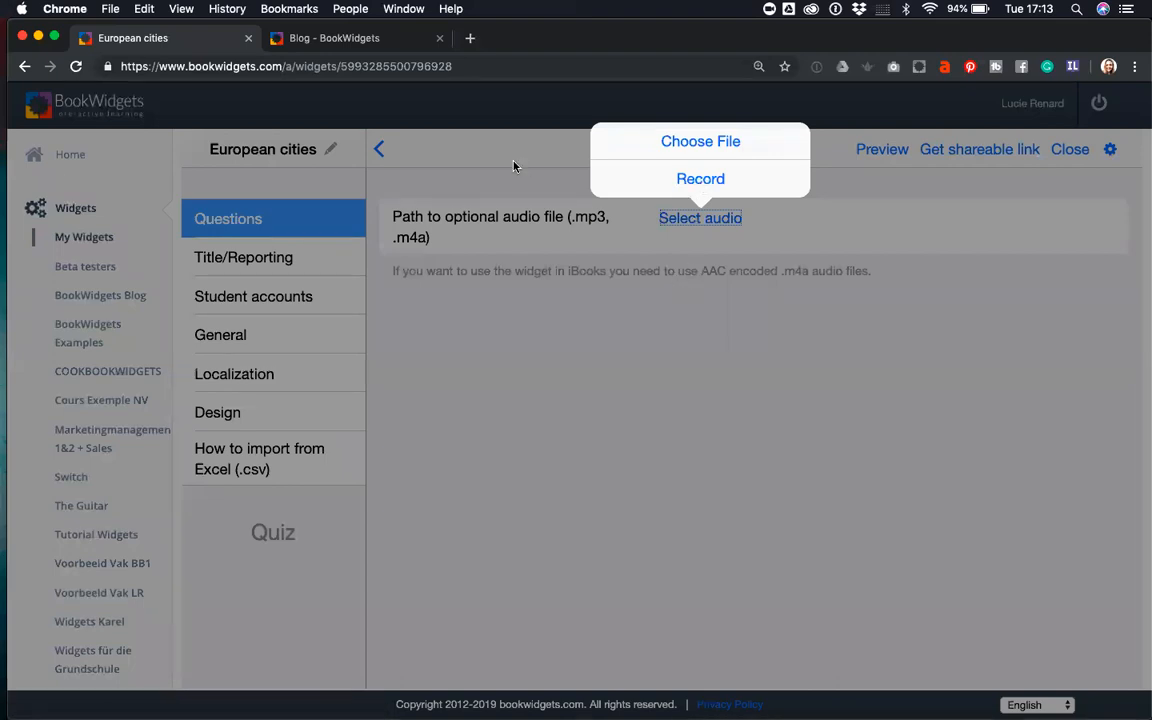
left_click(452, 153)
left_click(380, 152)
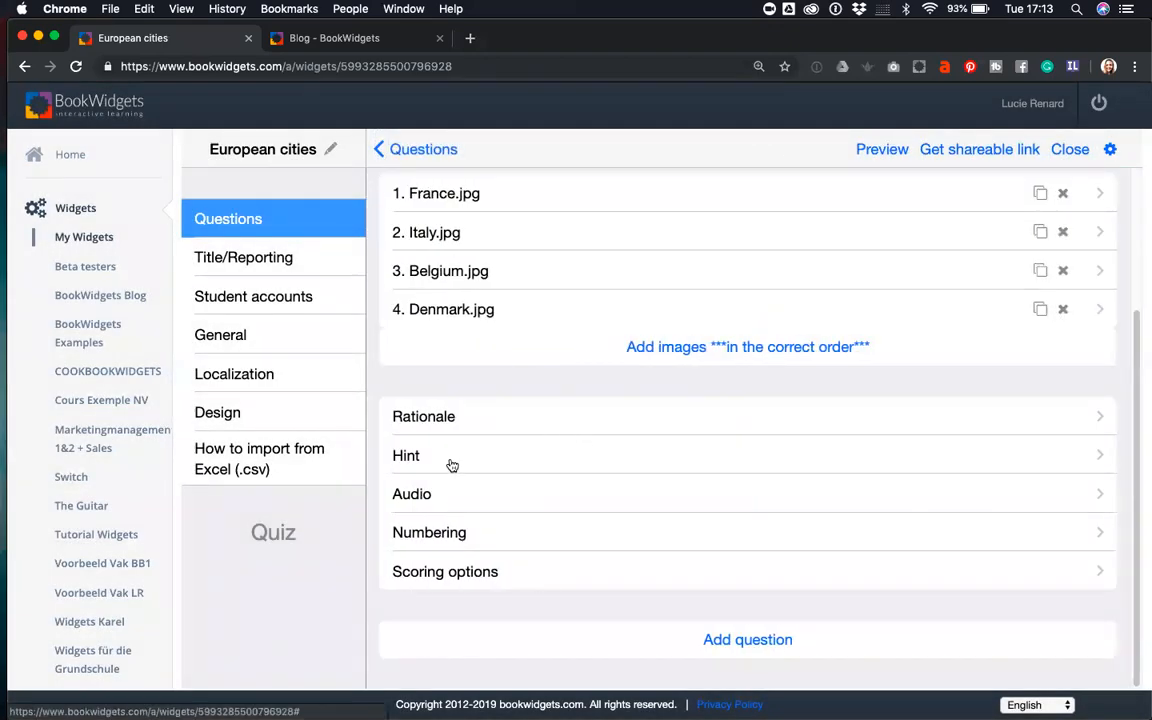
- Set scoring to 'Score points for each element in the correct position' with scoring weight 2
left_click(458, 576)
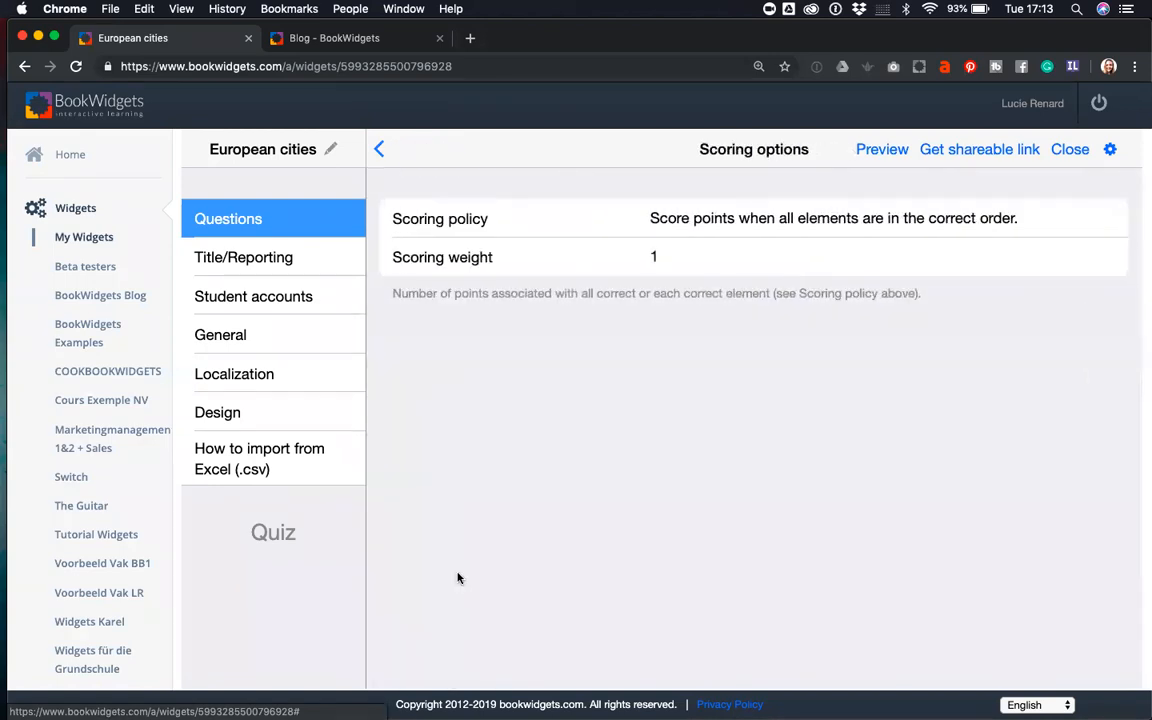
left_click_drag(663, 260, 632, 262)
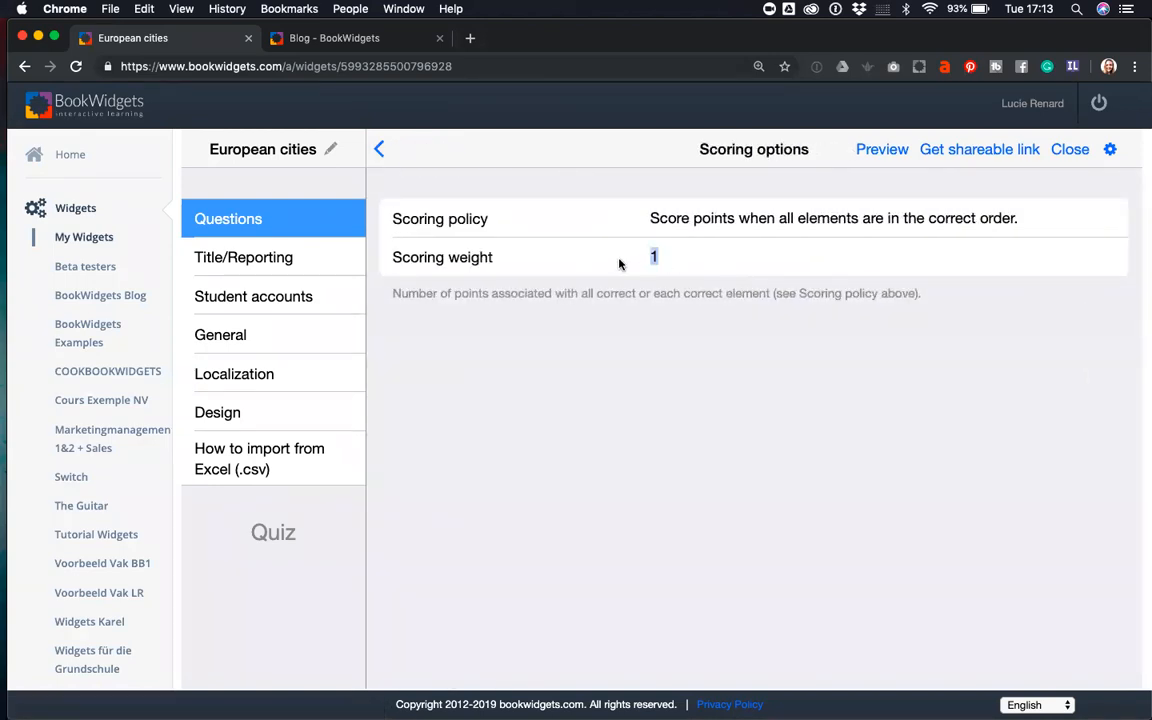
left_click(675, 260)
key("BackSpace")
left_click(655, 219)
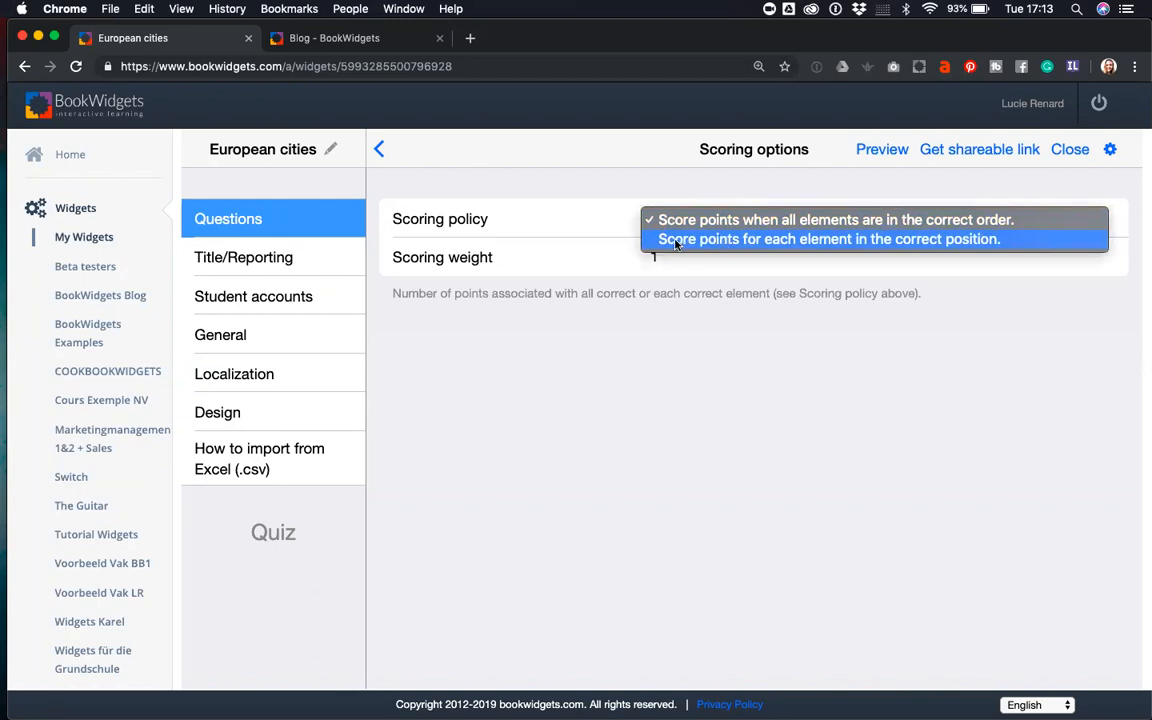
left_click(868, 240)
left_click_drag(657, 257, 632, 261)
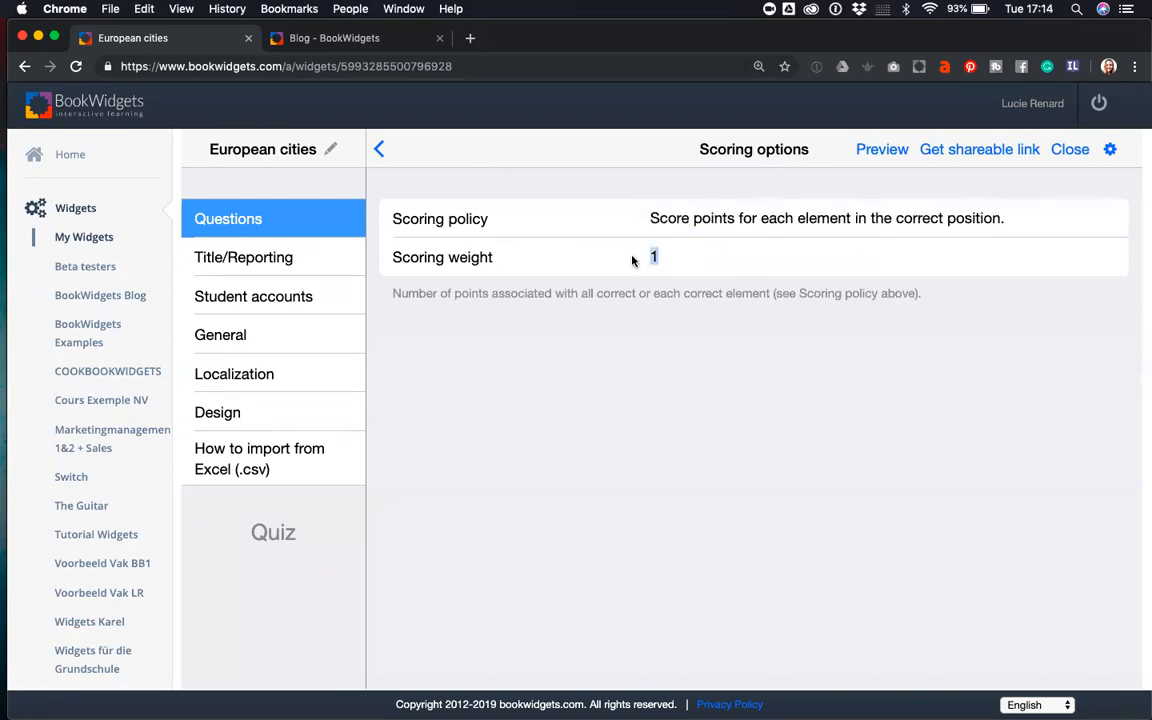
type("2")
left_click(383, 151)
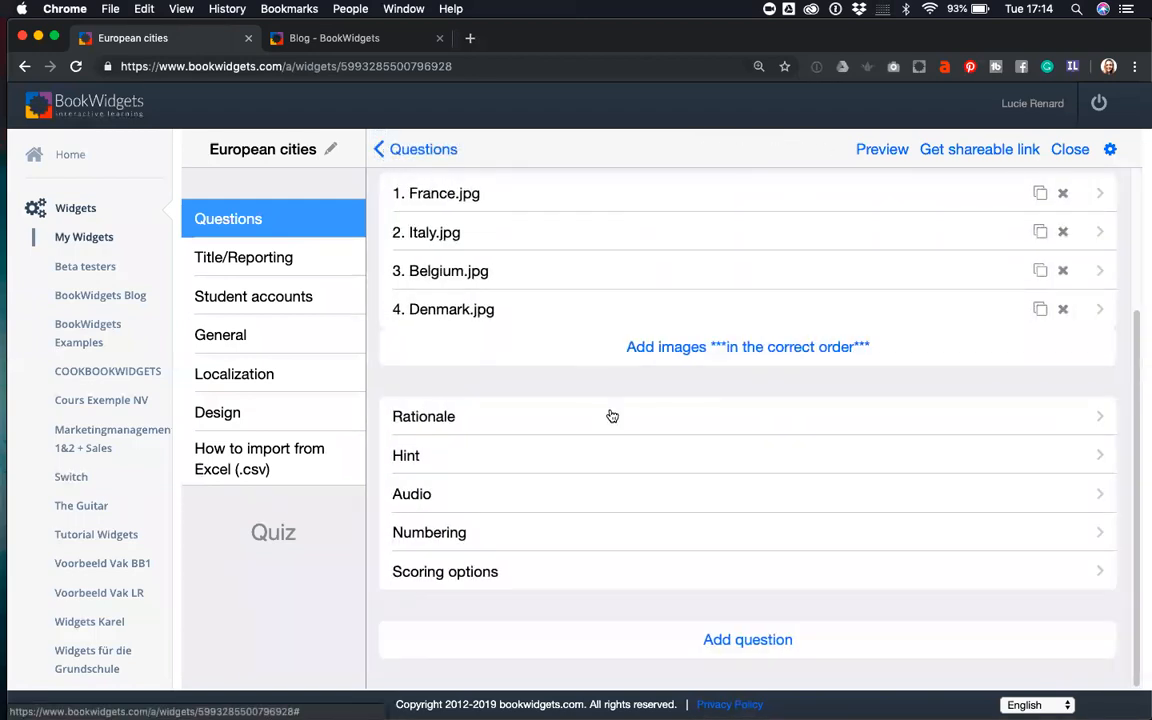
- From the questions list, add a Word - Picture Match question as the third question
scroll(612, 416, "up", 5)
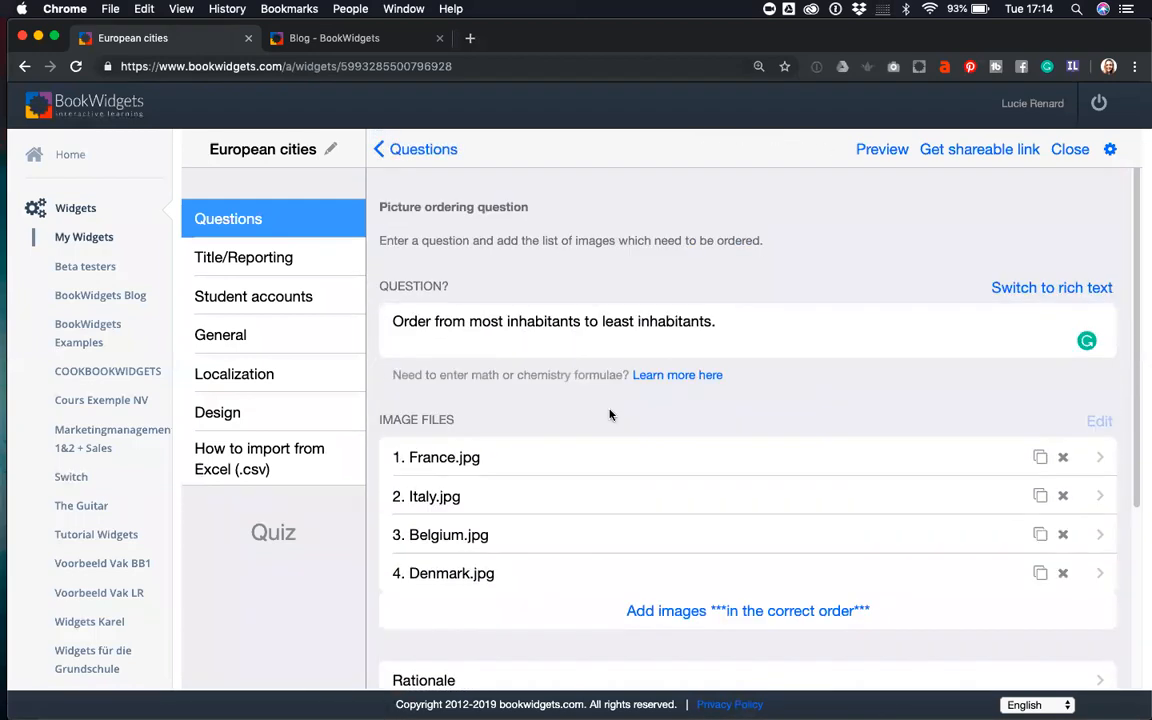
left_click(388, 150)
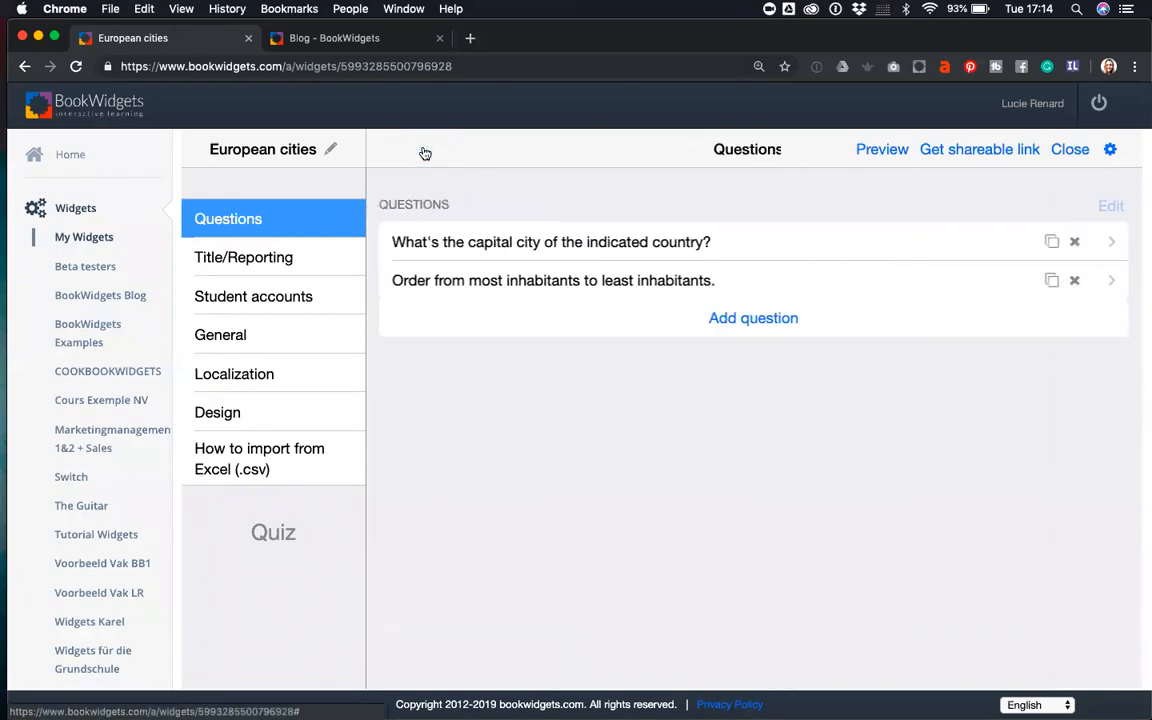
left_click(718, 322)
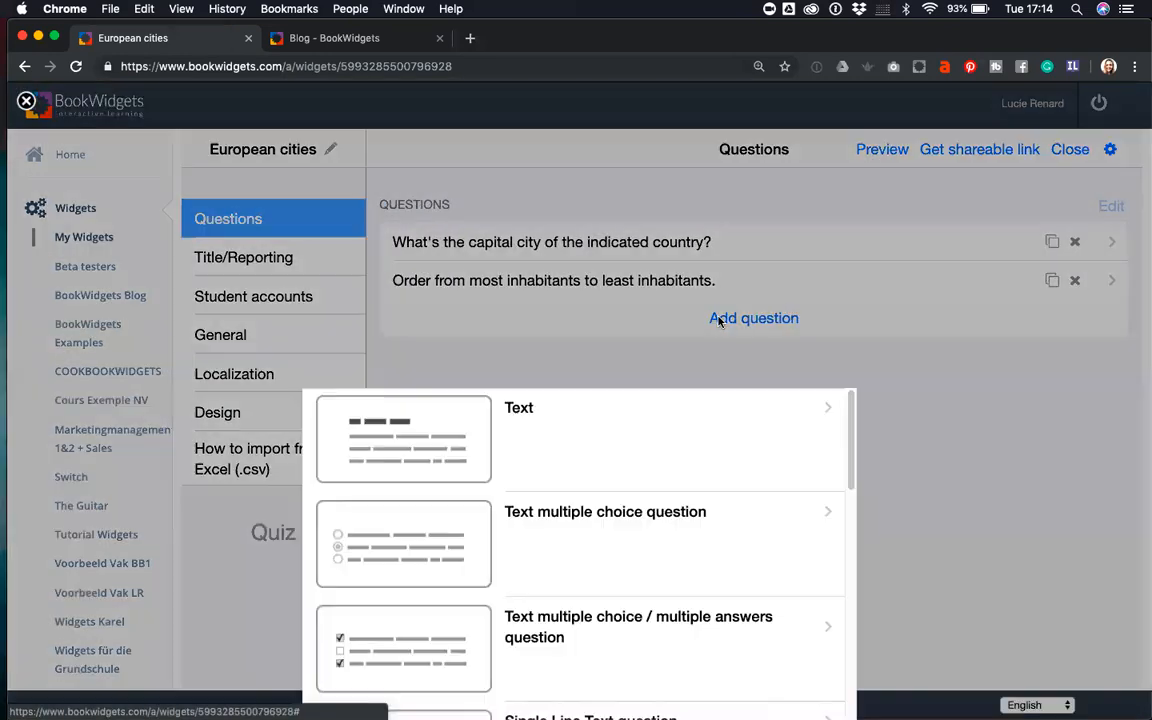
scroll(697, 368, "down", 10)
scroll(701, 368, "down", 10)
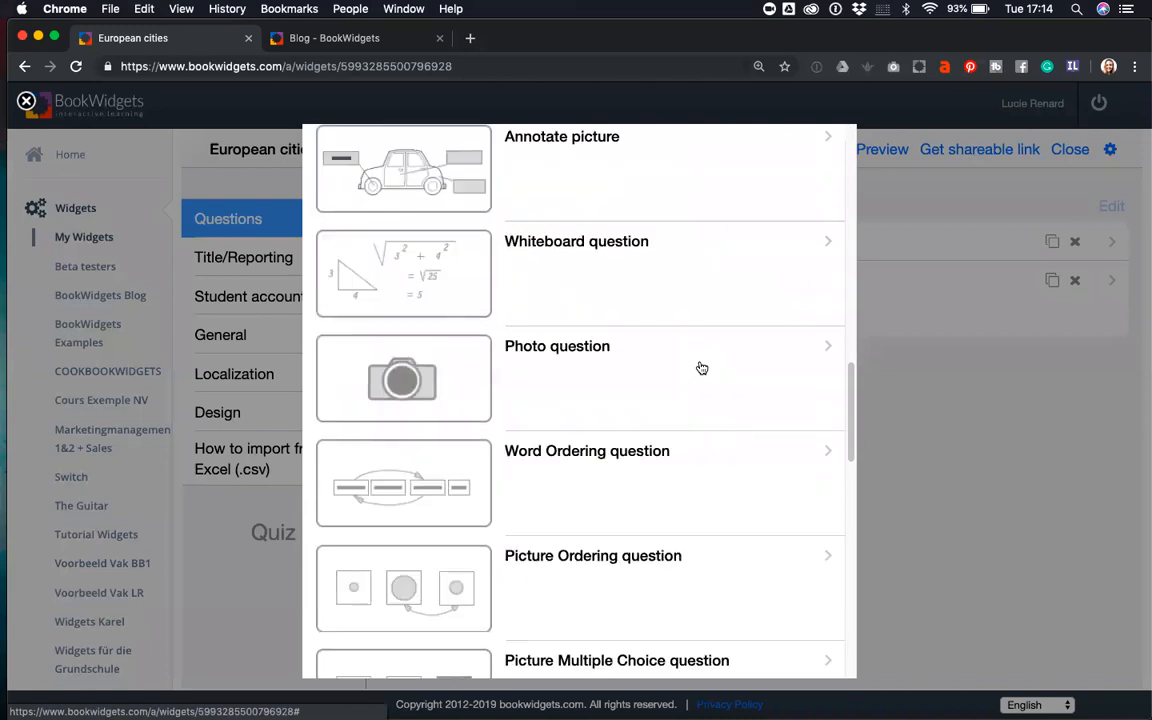
scroll(700, 368, "down", 2)
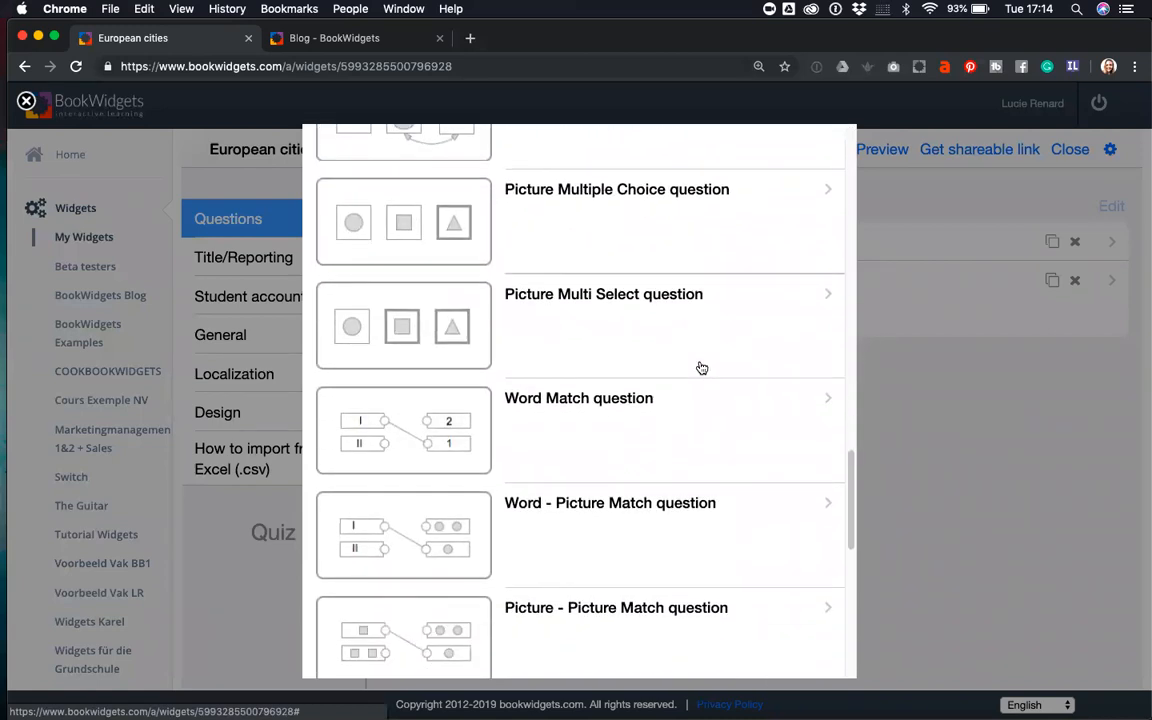
left_click(604, 521)
- Enter the question text 'What monuments belong to which cities?'
left_click(521, 341)
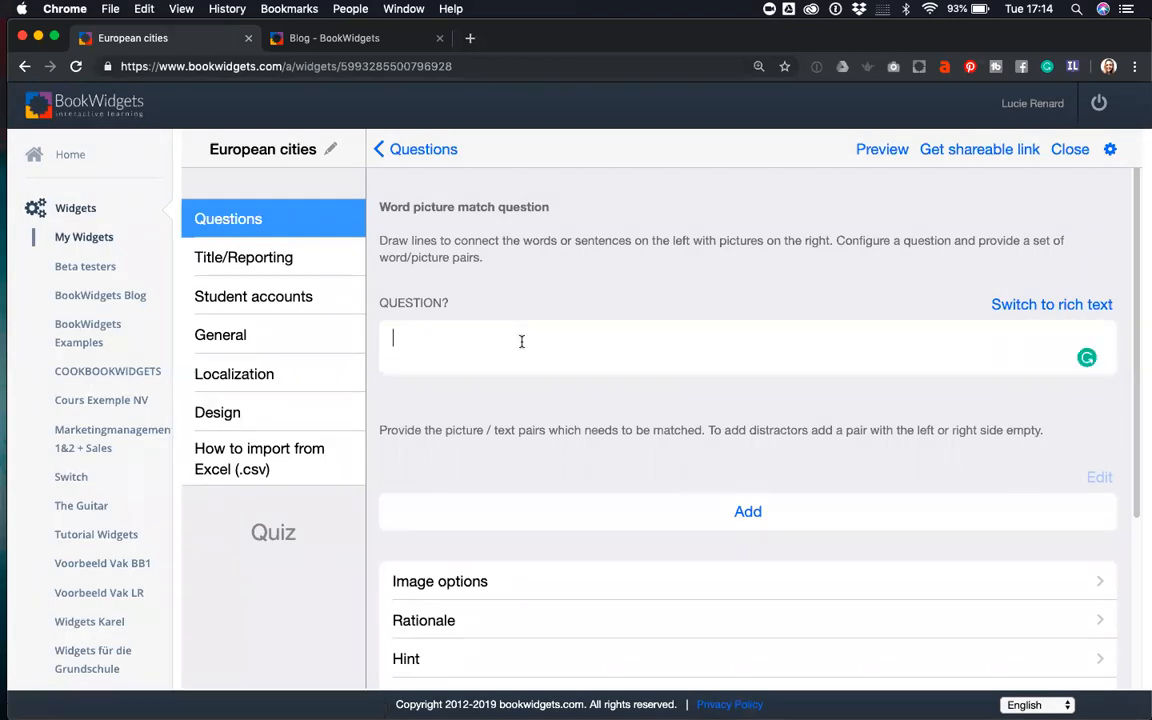
type("What")
type("city")
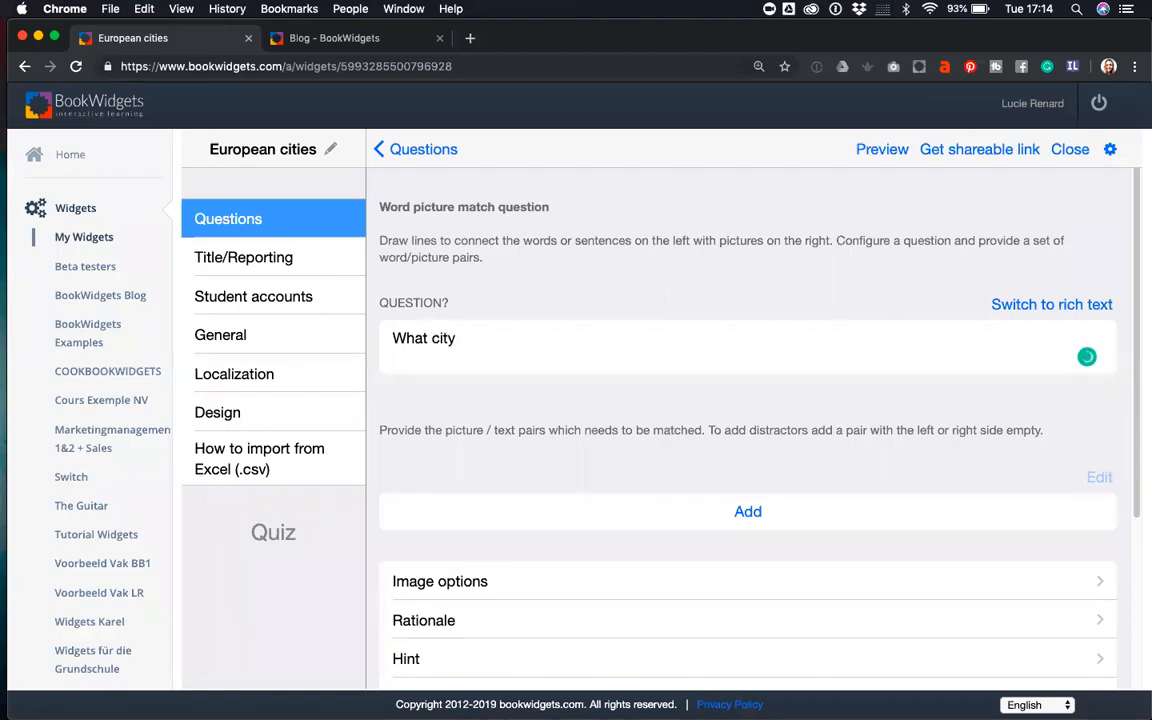
left_click_drag(458, 338, 386, 341)
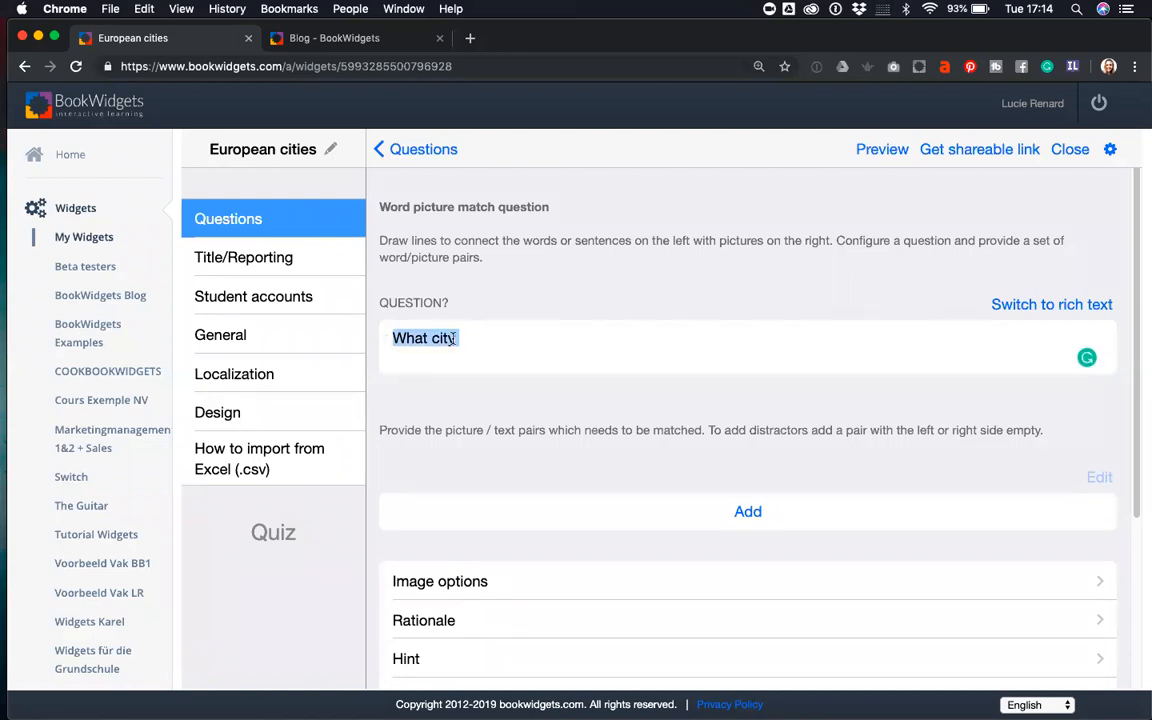
key("Right")
key("BackSpace")
key("BackSpace")
key("BackSpace")
key("BackSpace")
type("m")
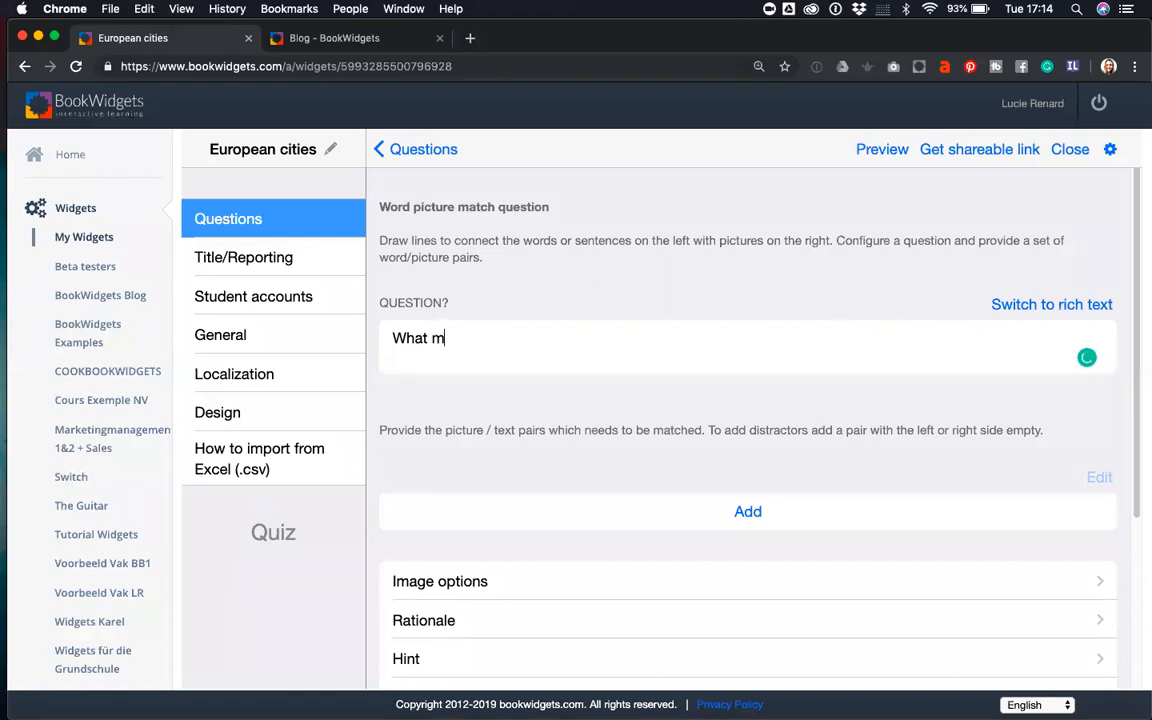
type("onuments belong ")
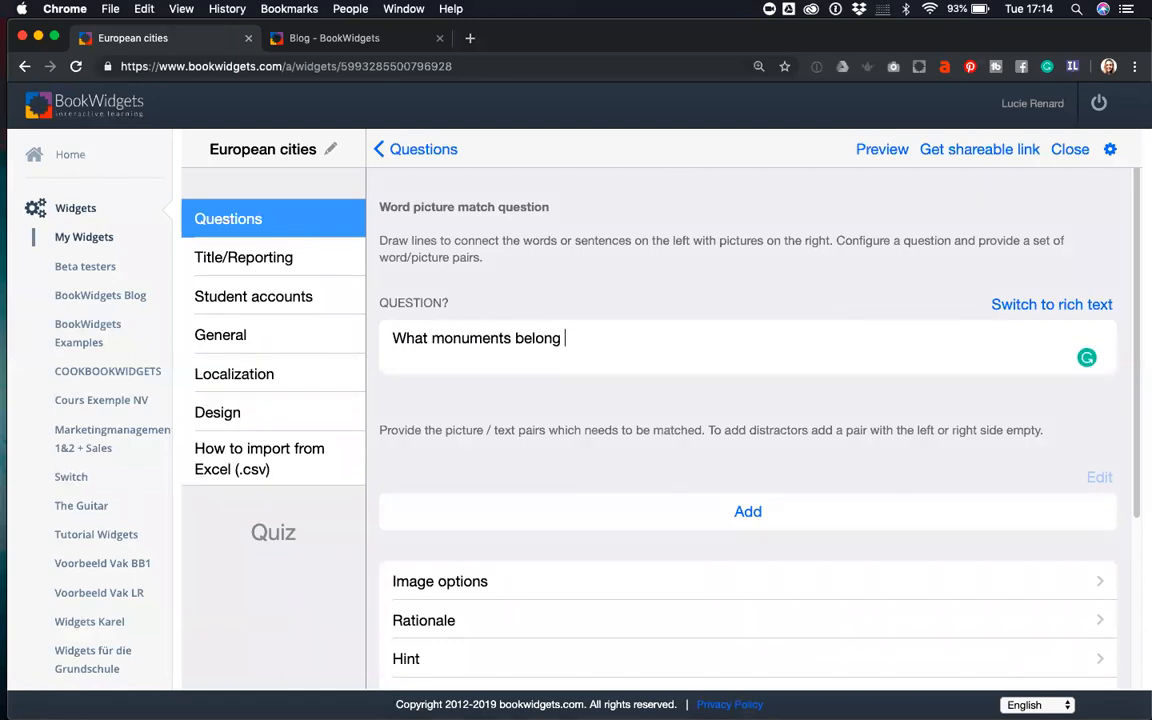
type("to chic")
key("BackSpace")
key("BackSpace")
key("BackSpace")
key("BackSpace")
type("which cities?")
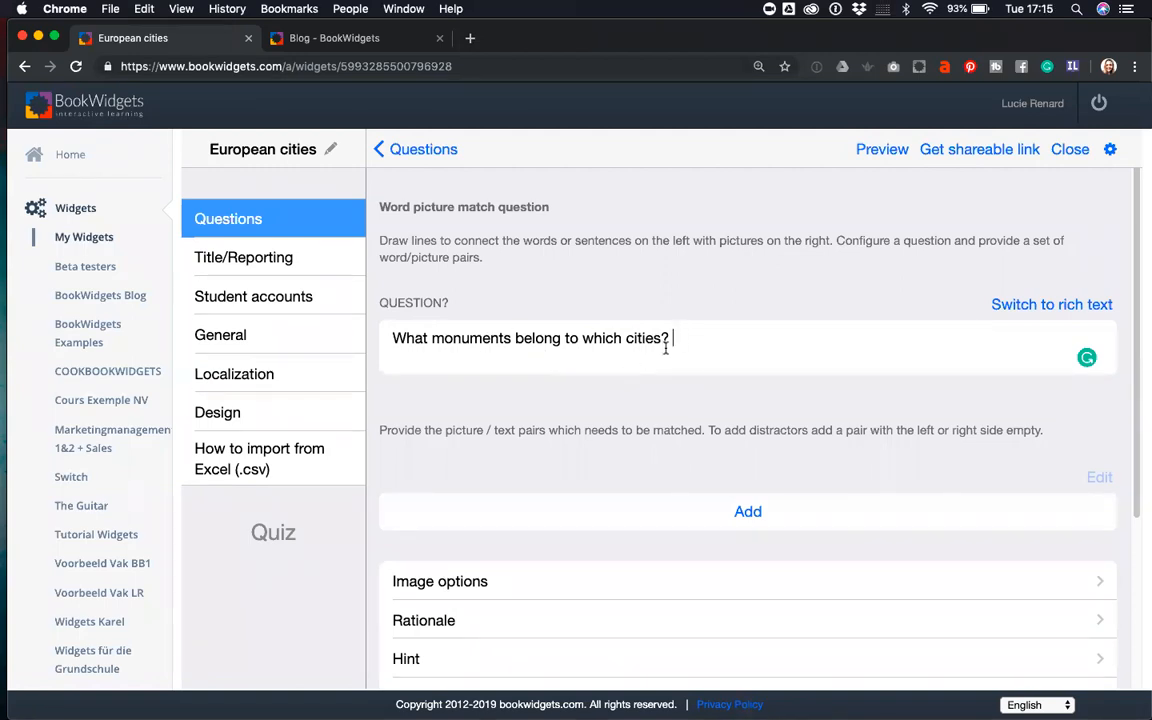
scroll(689, 501, "down", 2)
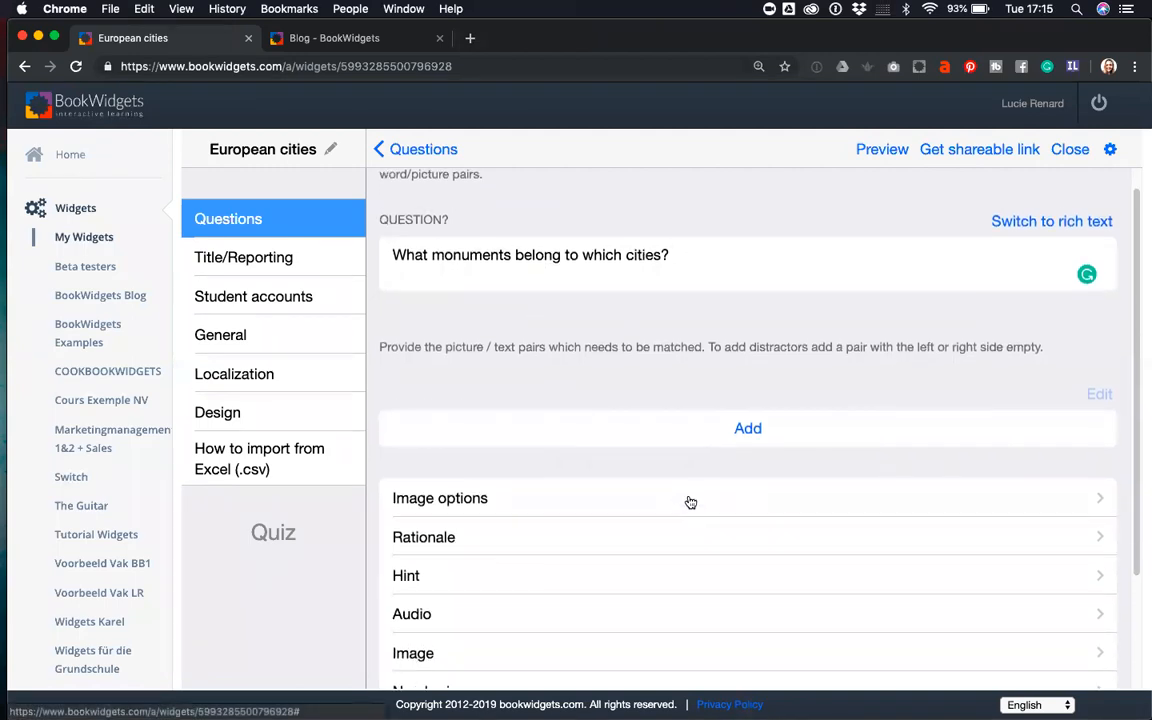
- Add a Paris pair using the Eiffel Tower photo from an online 'paris' image search
left_click(748, 430)
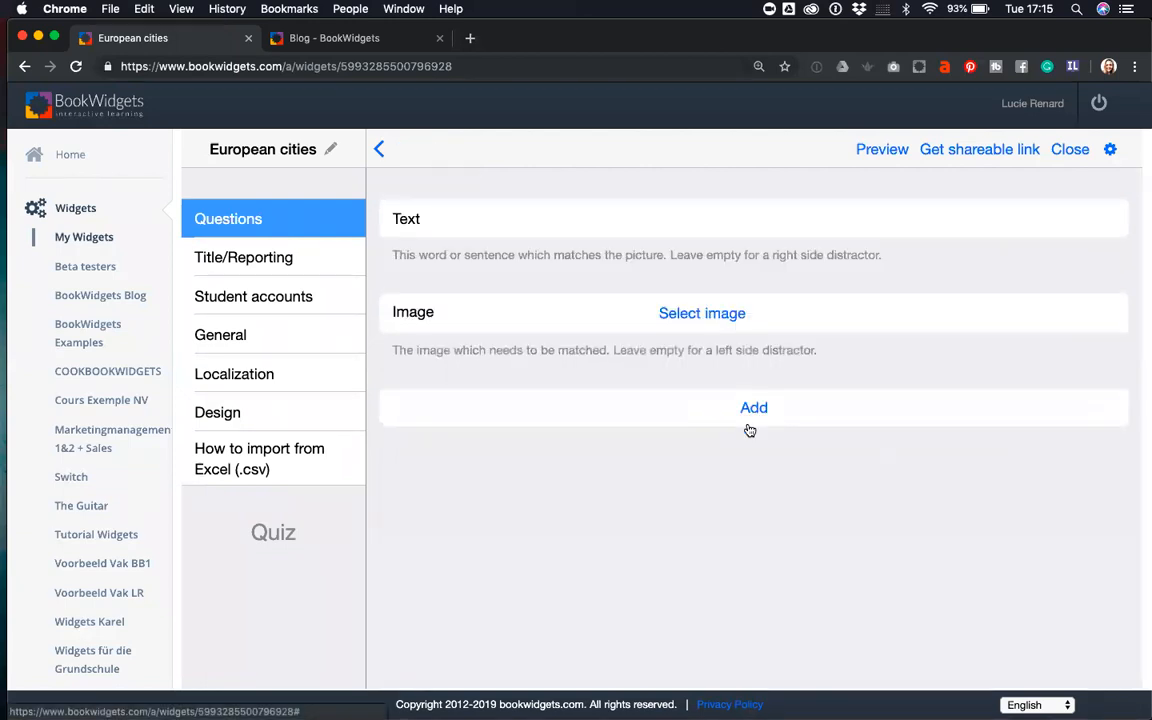
type("Paris")
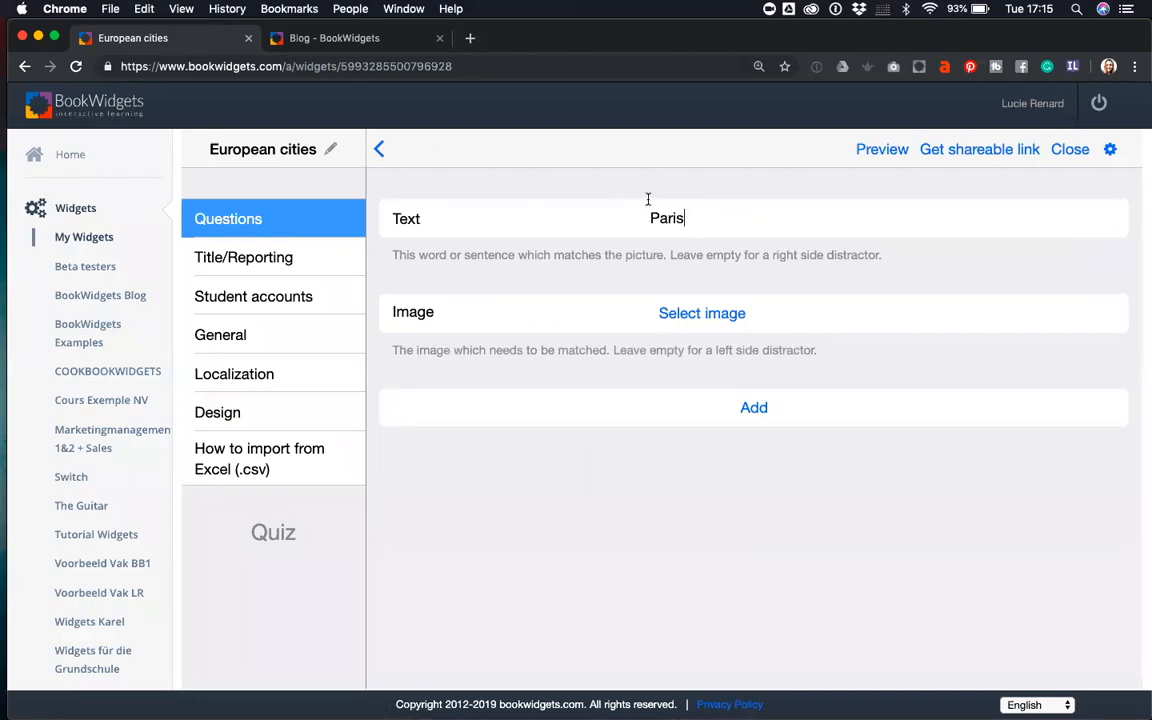
left_click(676, 314)
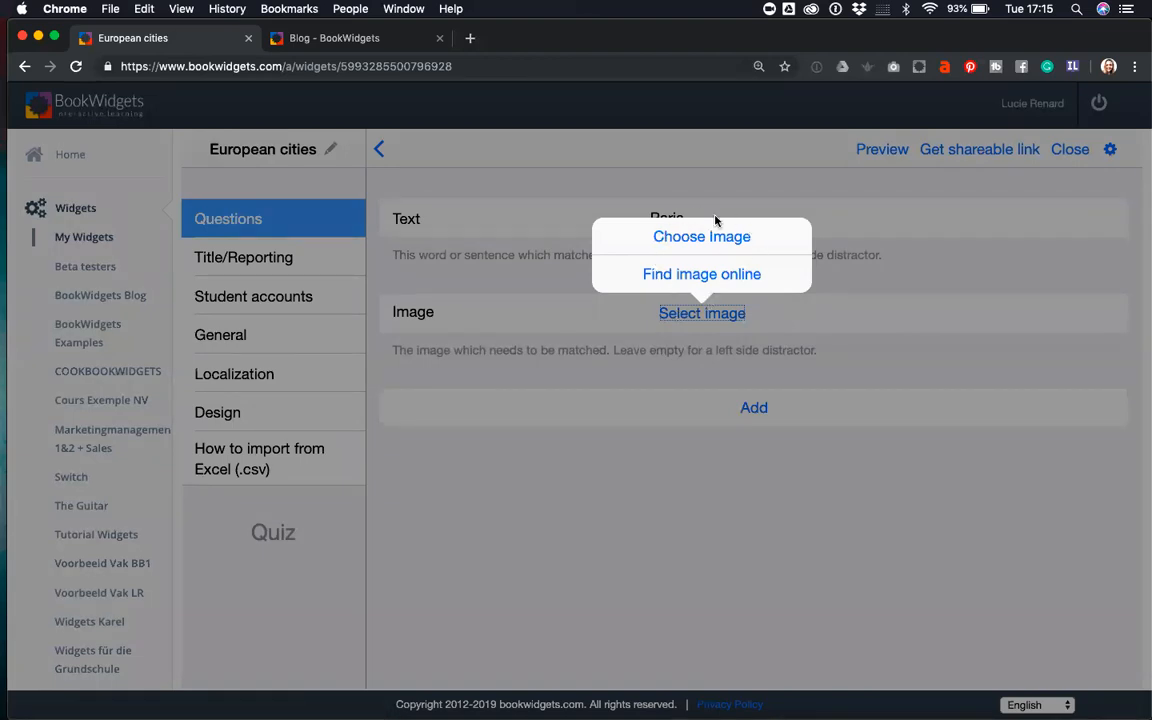
left_click(681, 276)
left_click(315, 103)
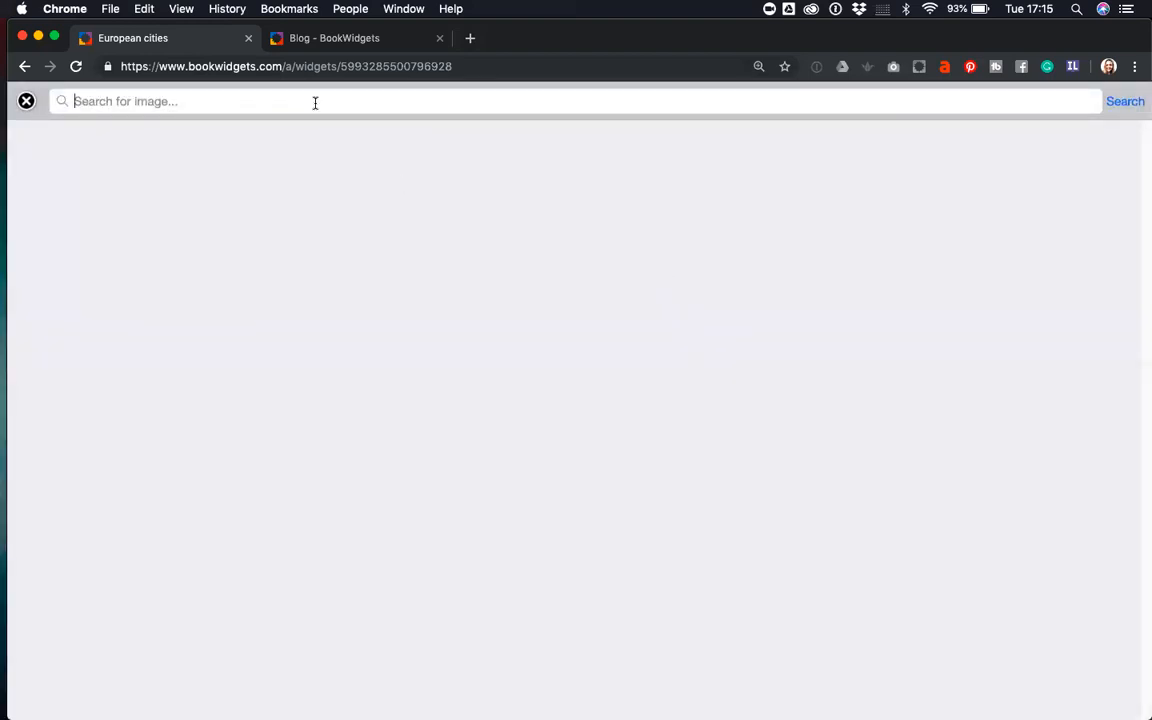
type("paris")
key("Return")
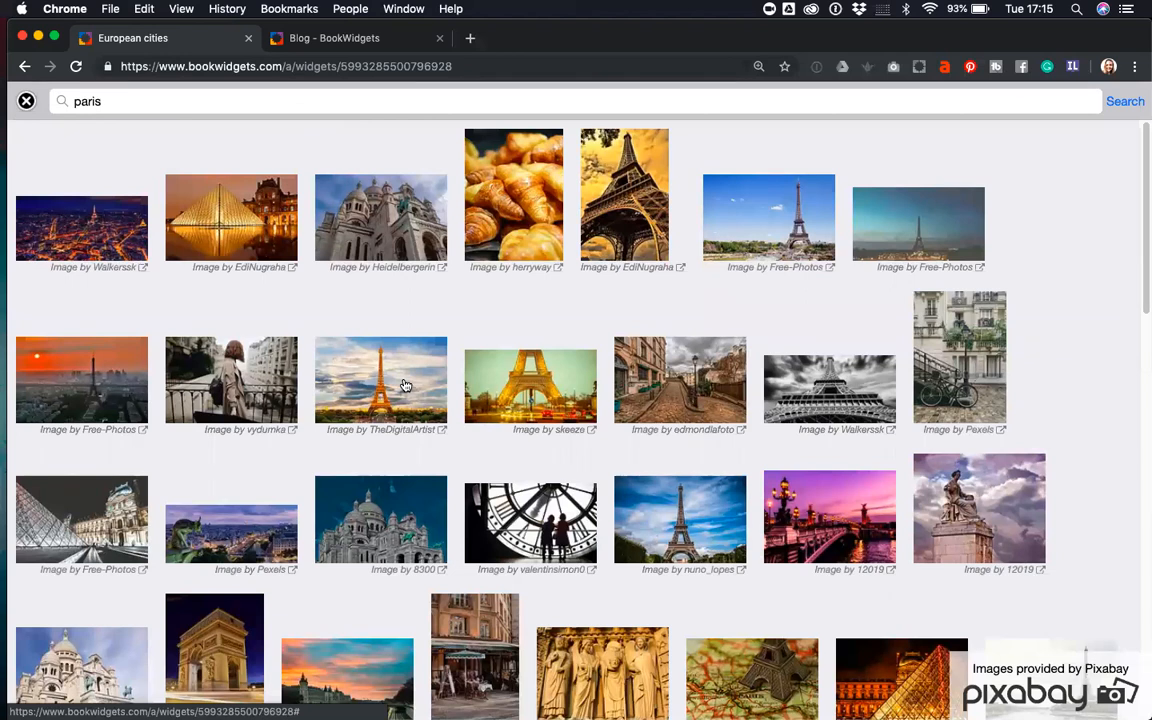
left_click(405, 384)
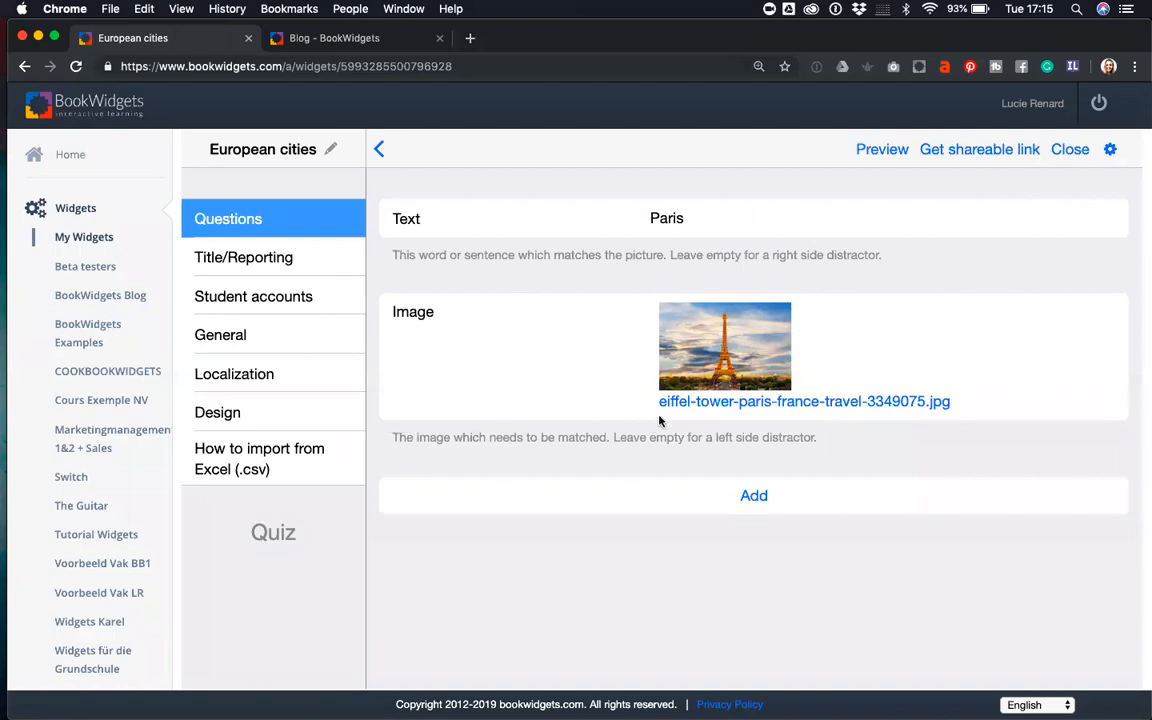
left_click(748, 498)
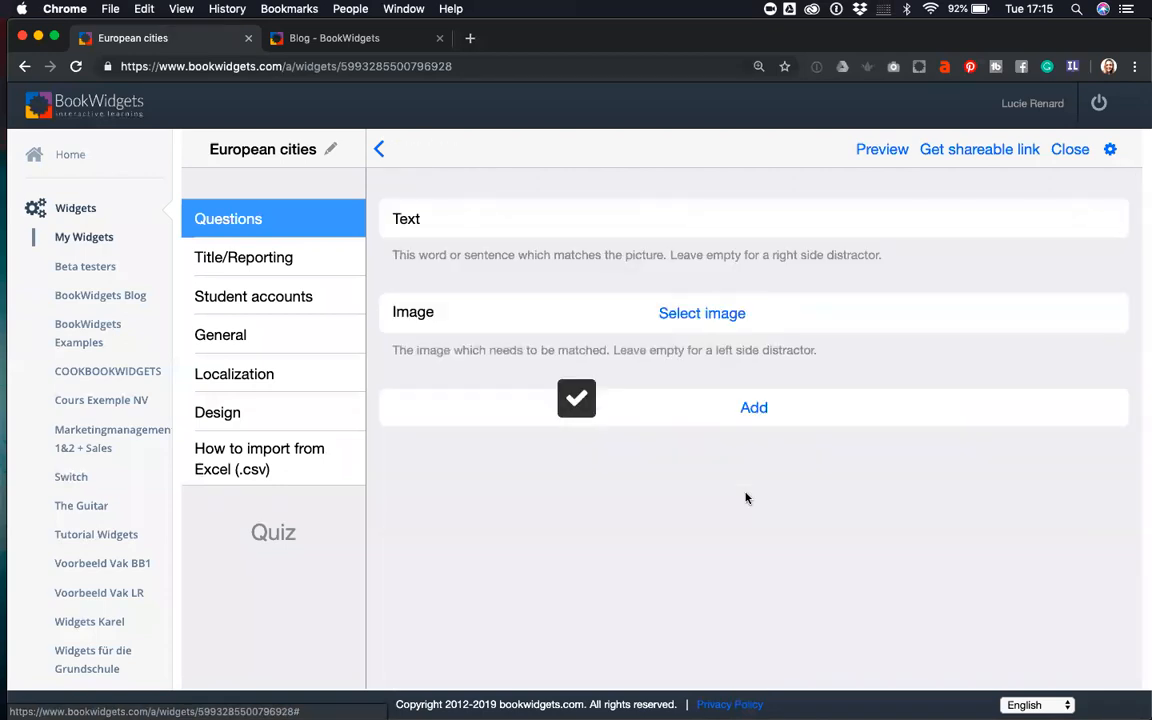
- Enter 'Brussels' as the new pair's text
left_click(680, 222)
type("Amster")
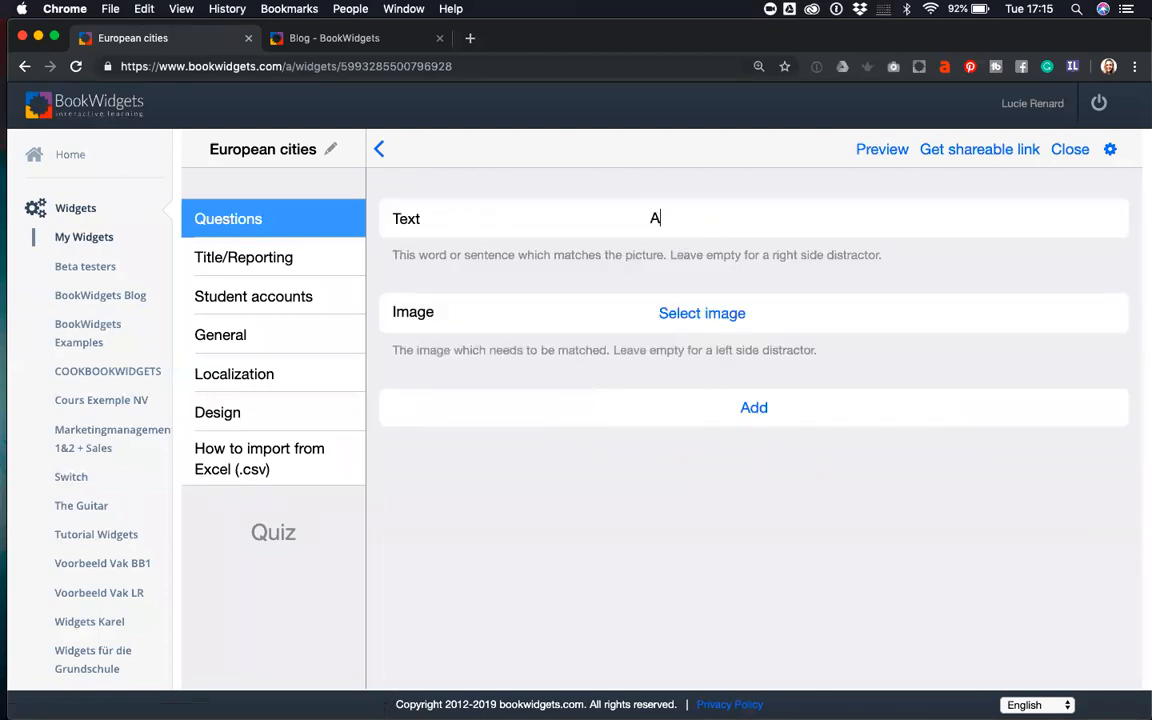
key("BackSpace")
key("BackSpace")
key("BackSpace")
type("Brussels")
left_click_drag(708, 218, 638, 225)
type("Belgium")
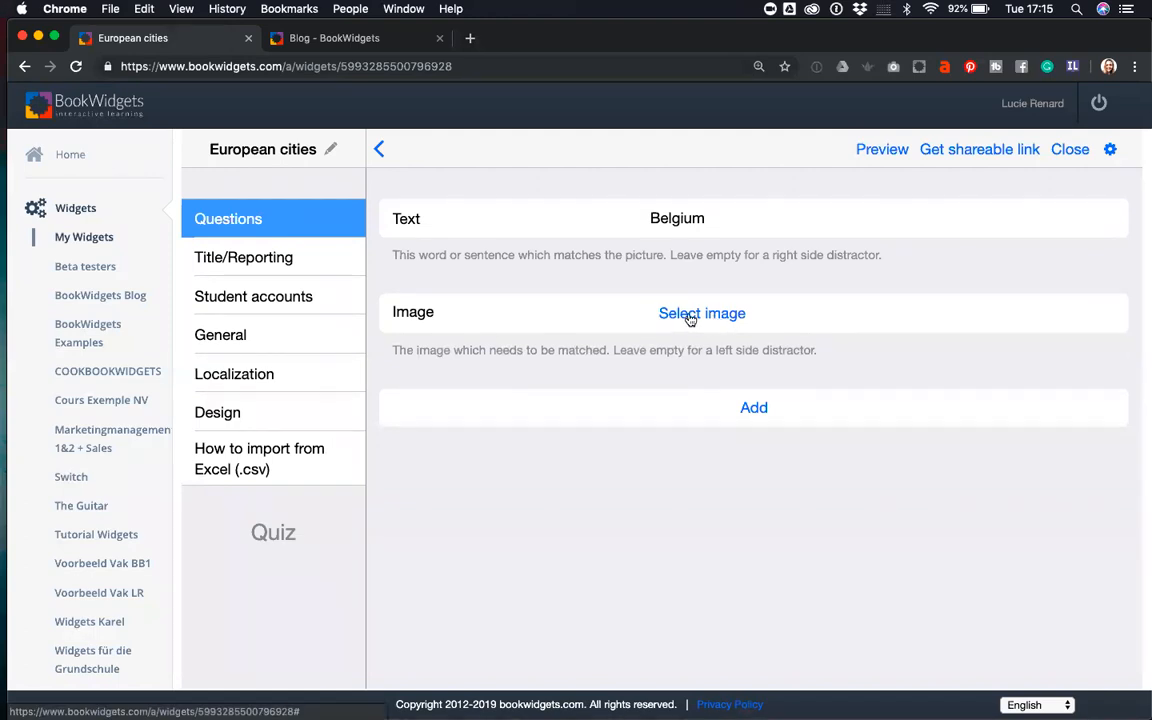
left_click_drag(706, 219, 638, 225)
type("Beuss")
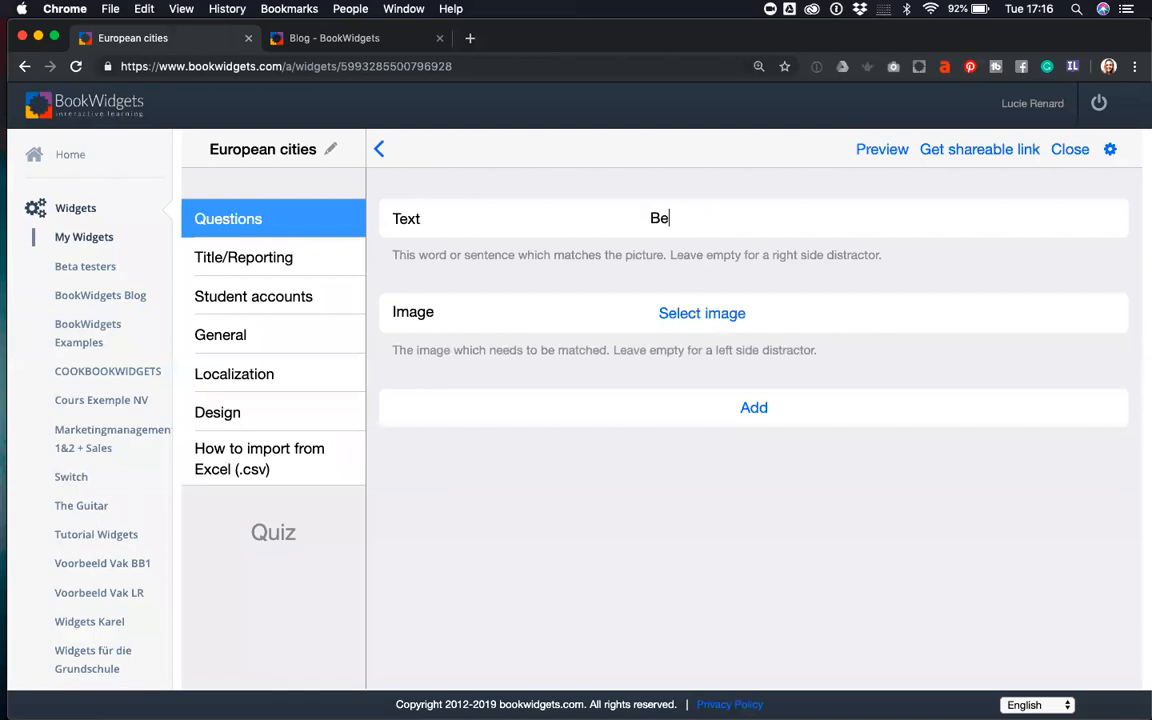
key("BackSpace")
key("BackSpace")
type("russel")
- Give the Brussels pair an Atomium photo found online and add it
left_click(674, 312)
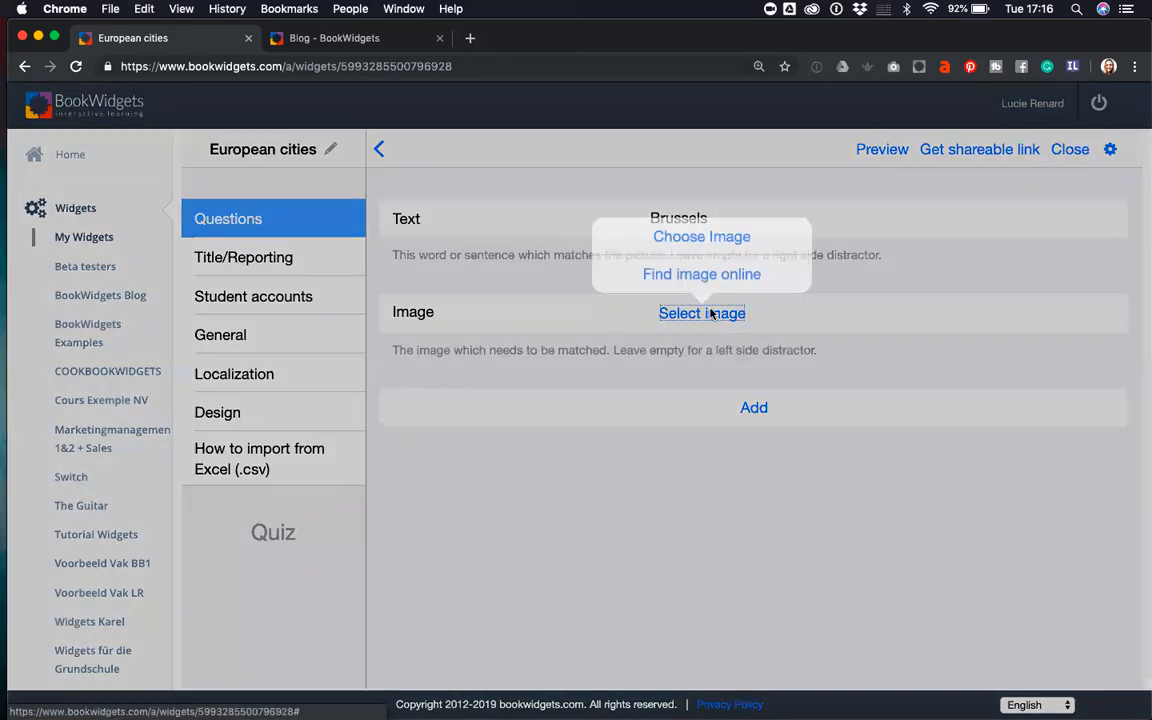
left_click(698, 277)
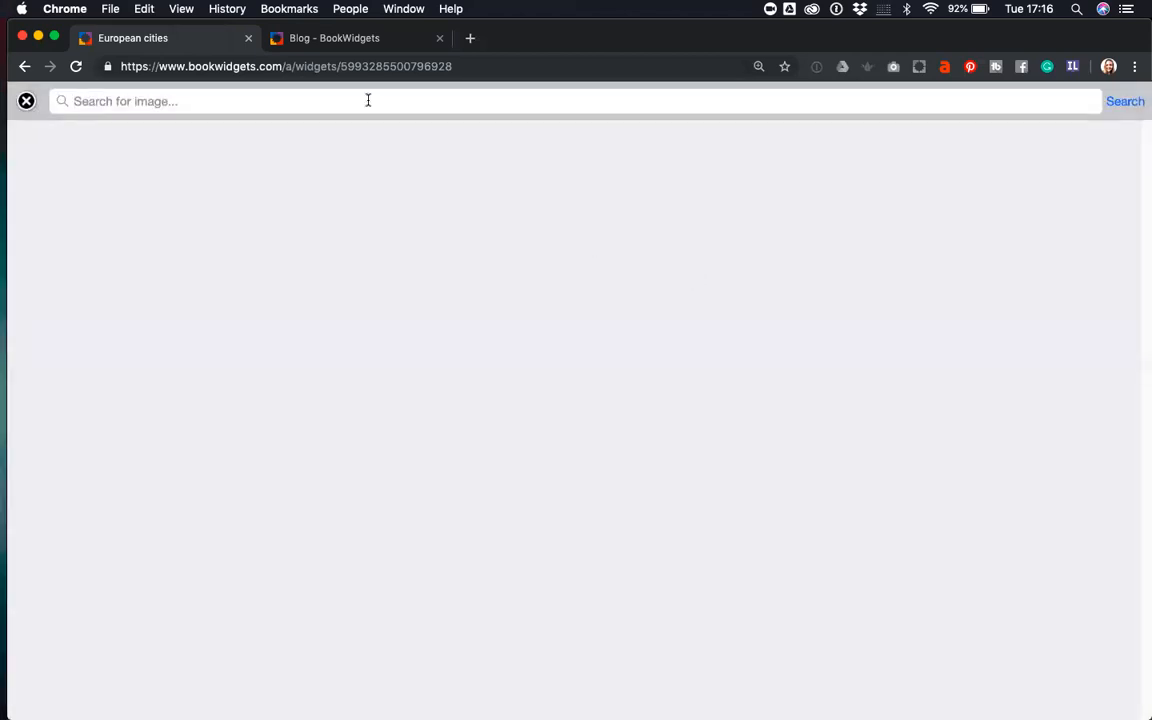
type("atomium")
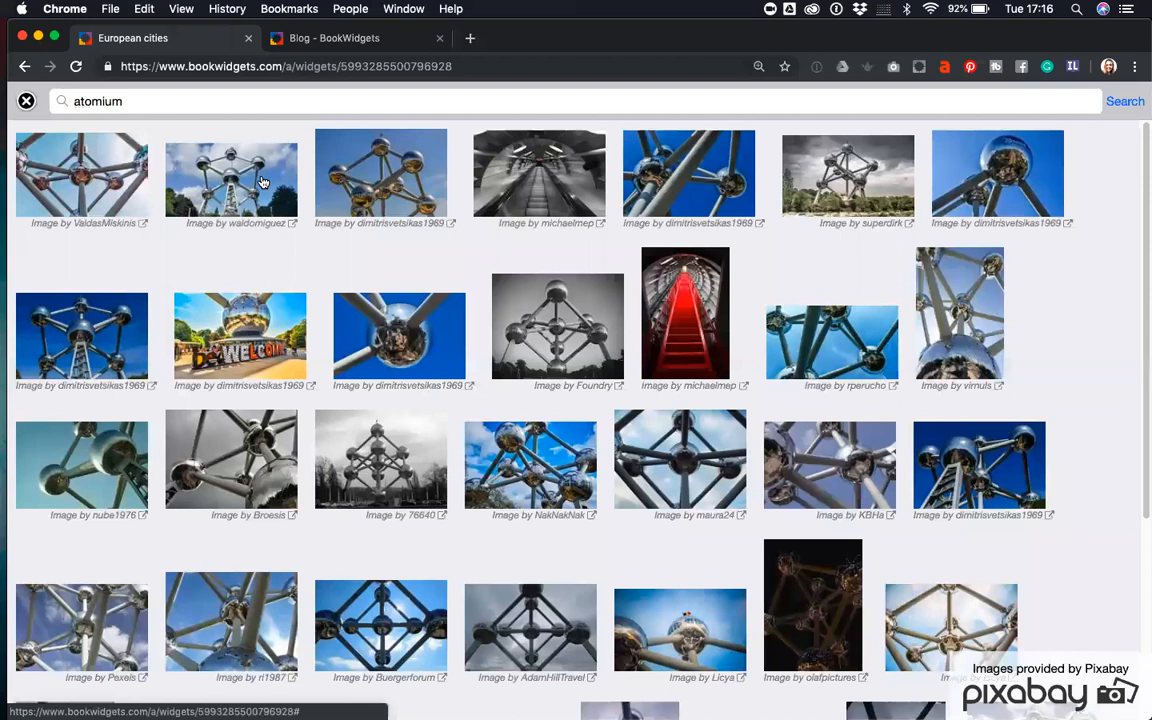
left_click(262, 181)
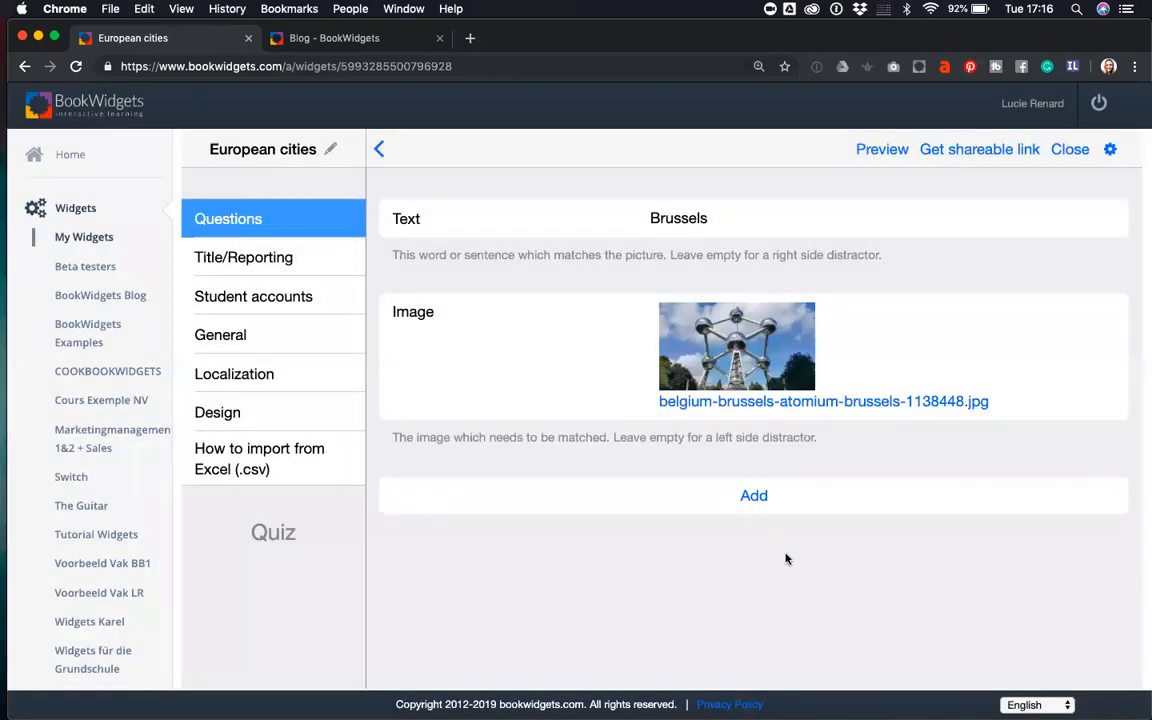
left_click(757, 498)
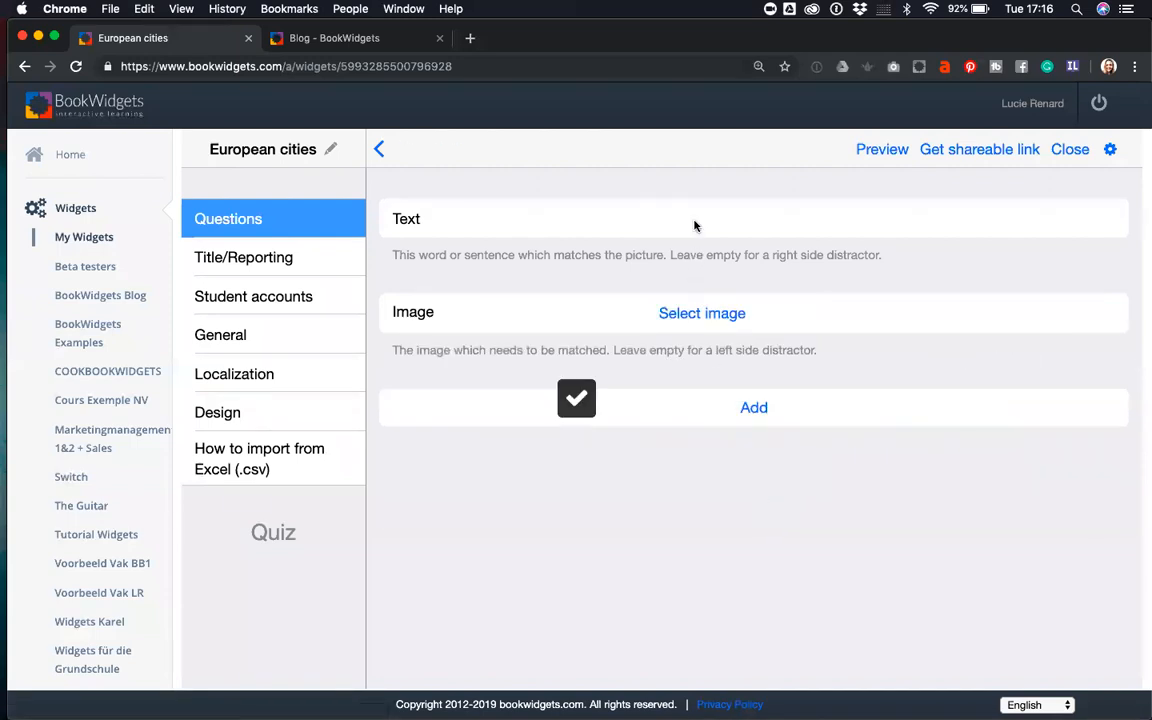
- Add a London pair with the Tower Bridge photo from an online 'London' search
type("London")
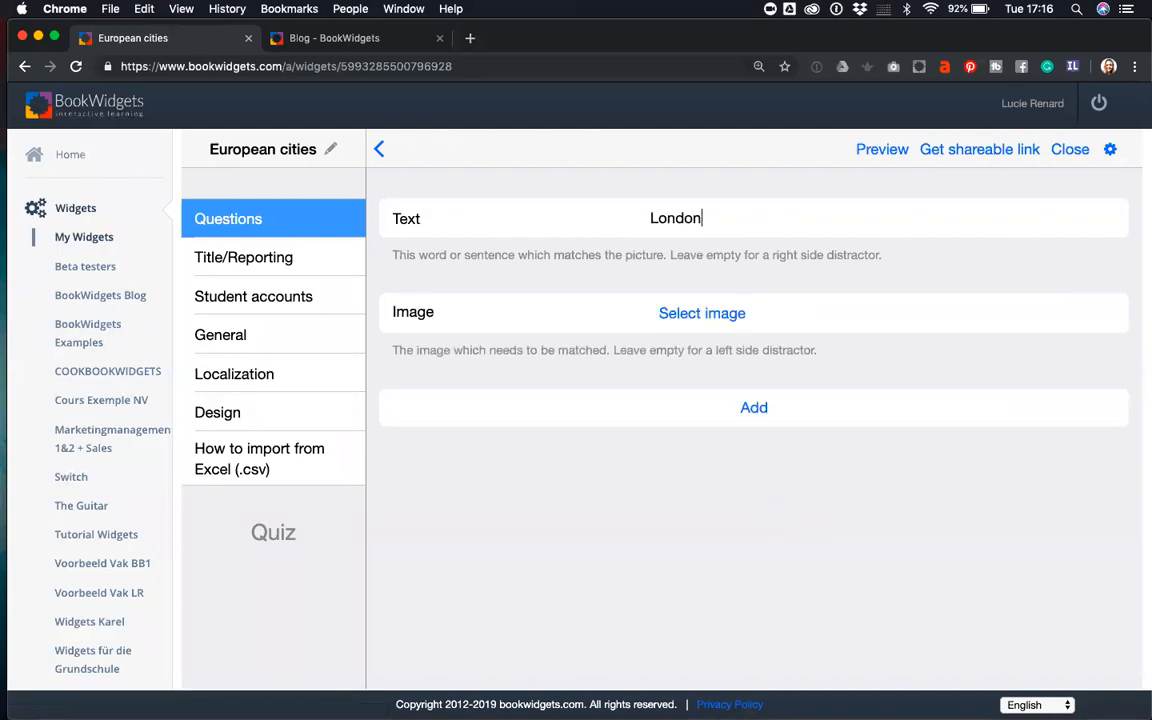
left_click(700, 313)
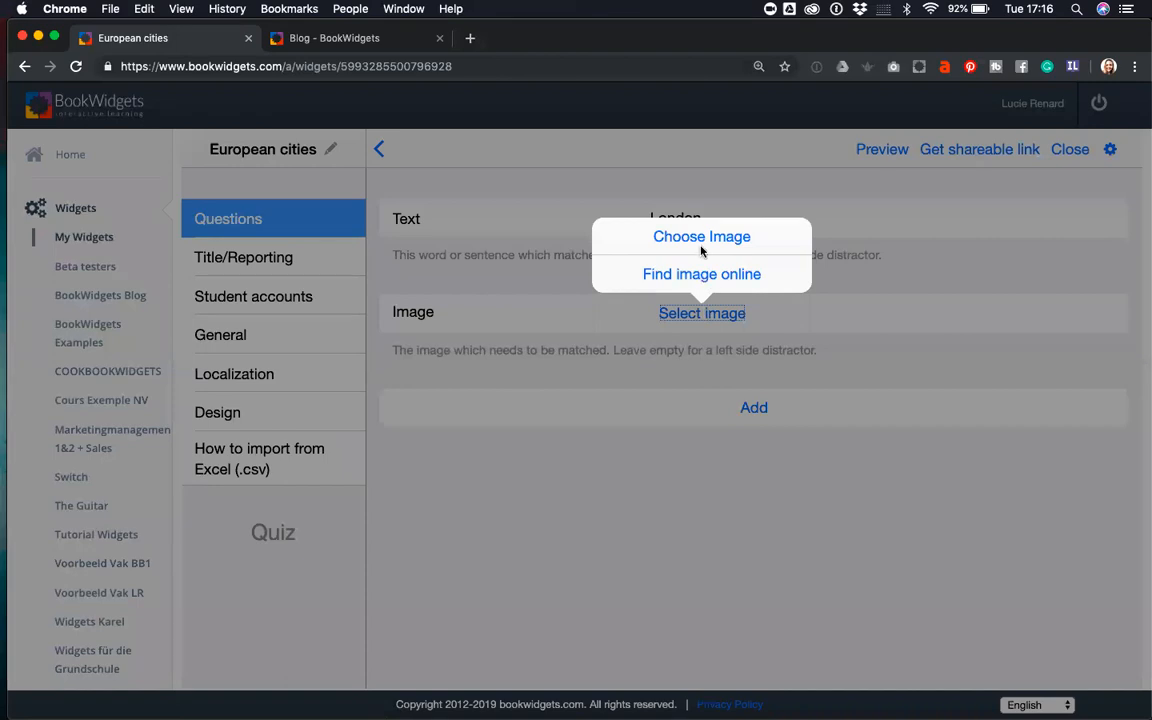
left_click(703, 275)
type("London")
key("Return")
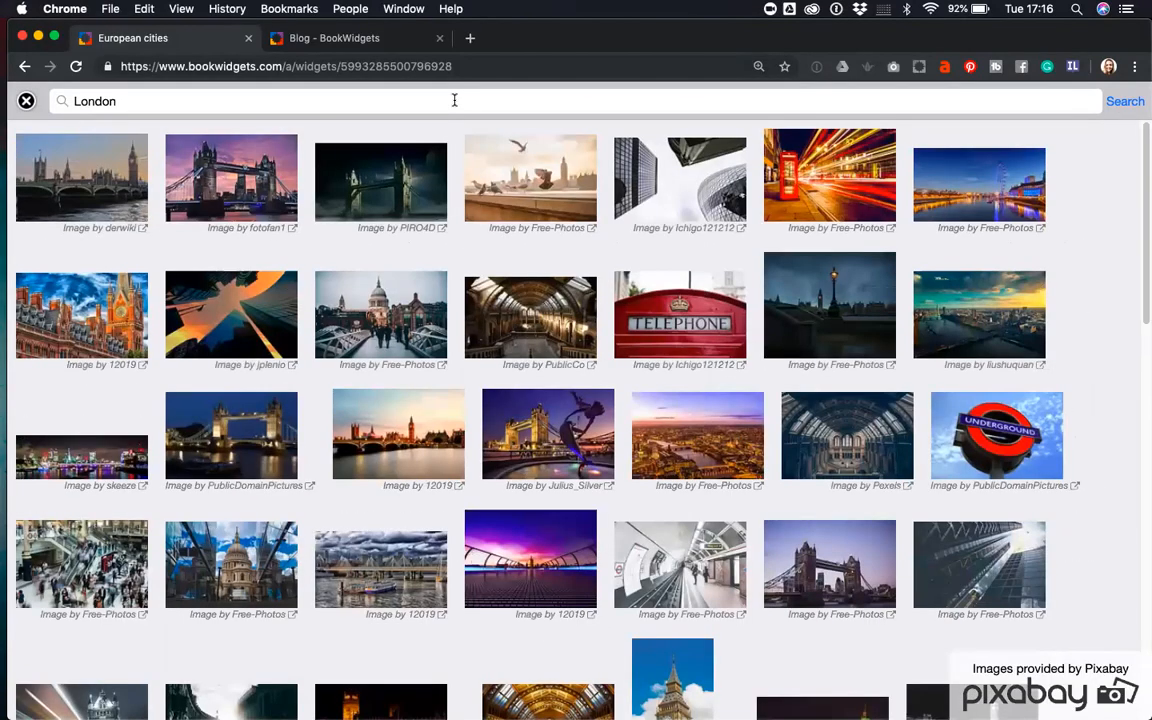
left_click(235, 168)
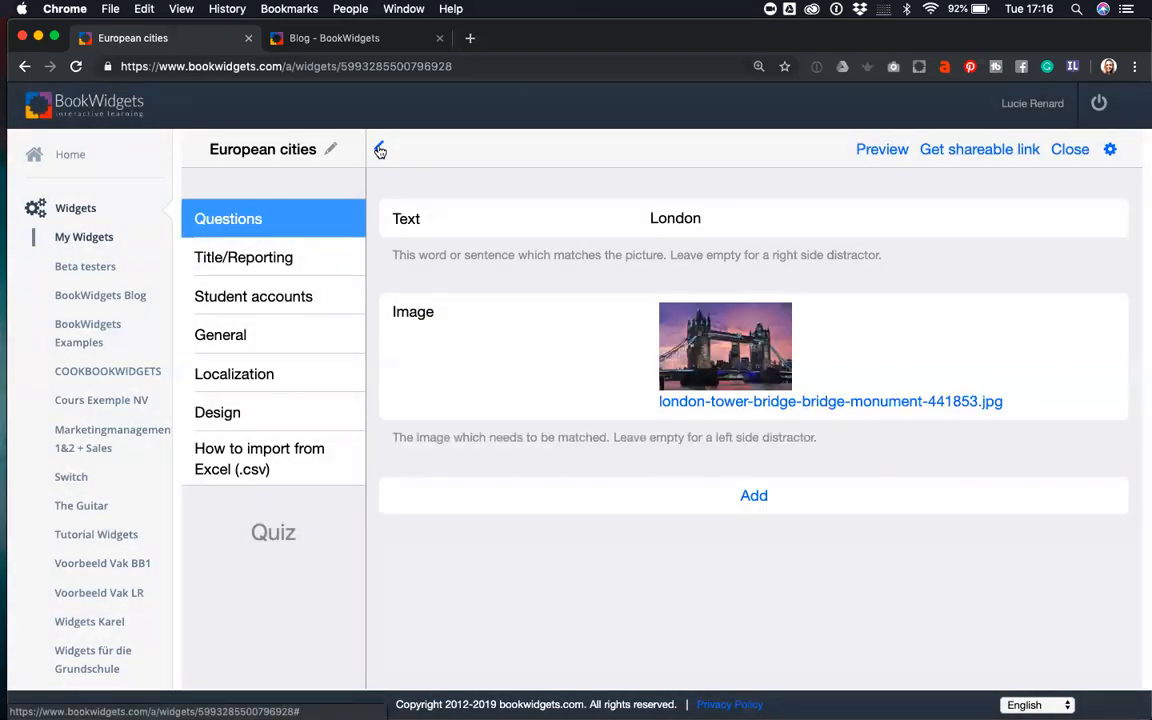
left_click(381, 150)
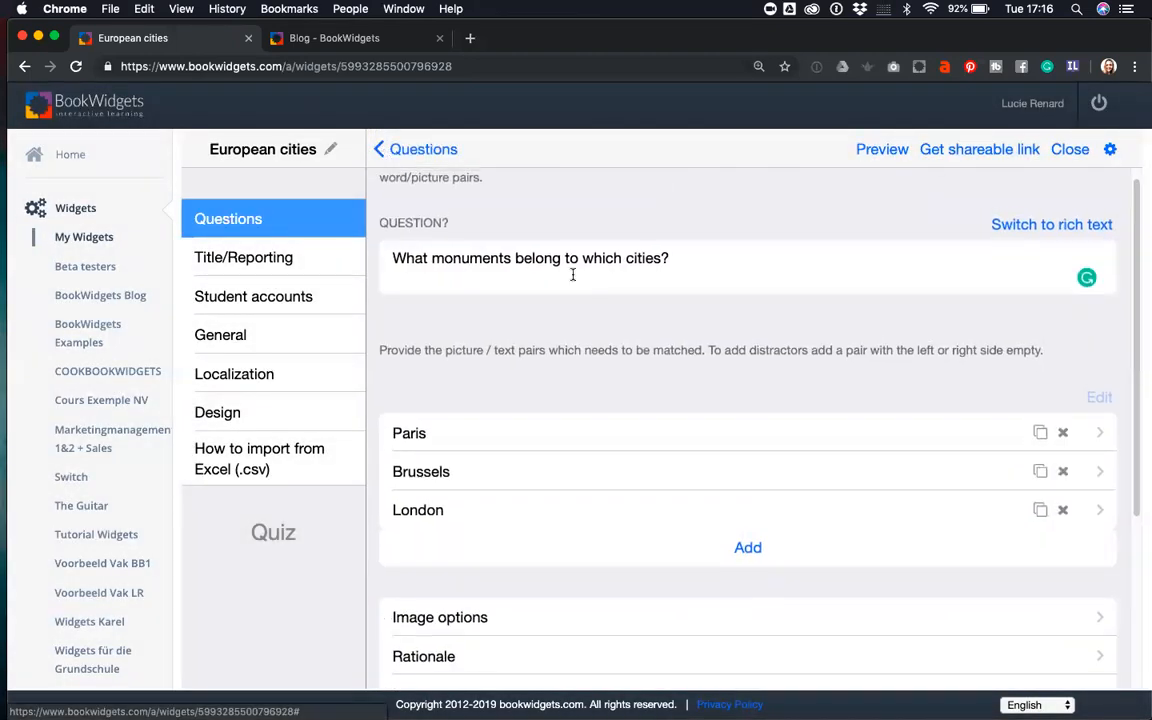
scroll(575, 279, "down", 4)
scroll(575, 276, "up", 4)
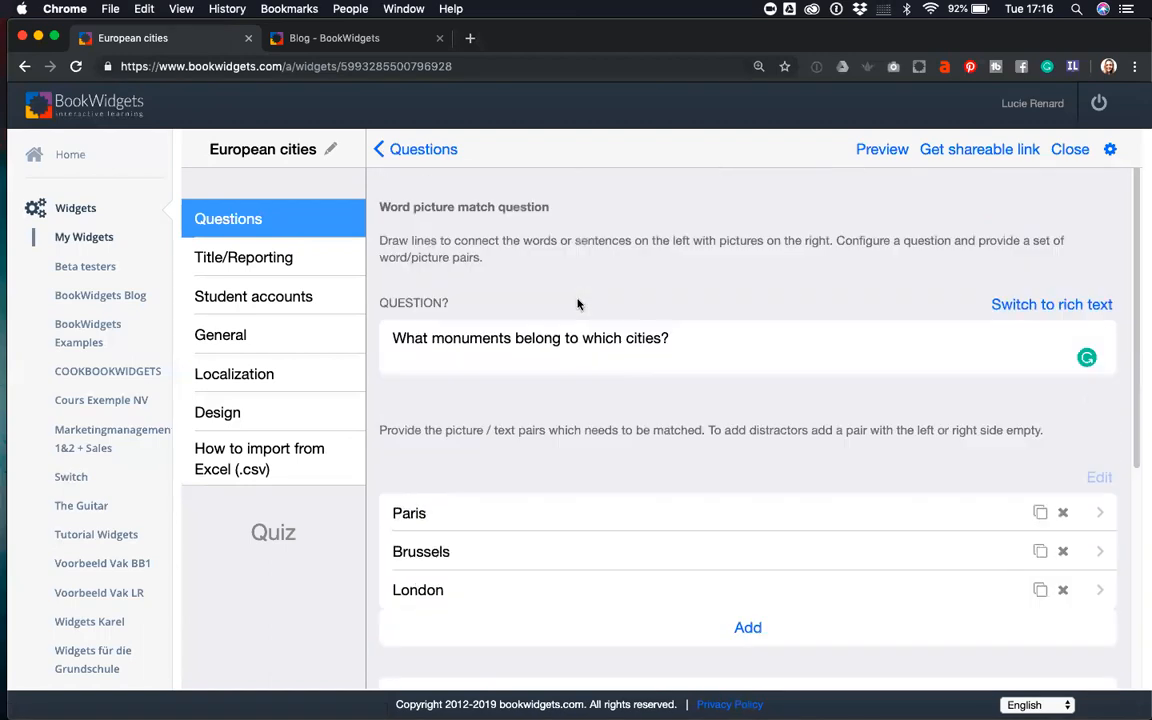
- Open the quiz's student preview and try the map's upper and Balkans label boxes
left_click(390, 150)
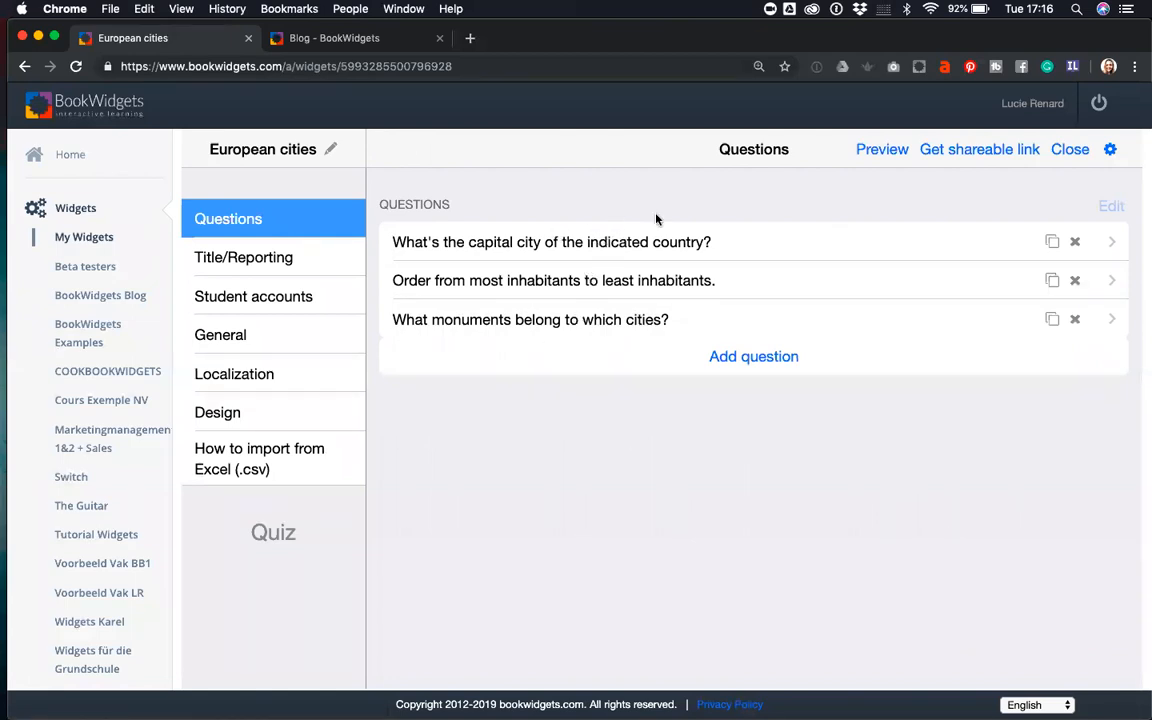
left_click(880, 150)
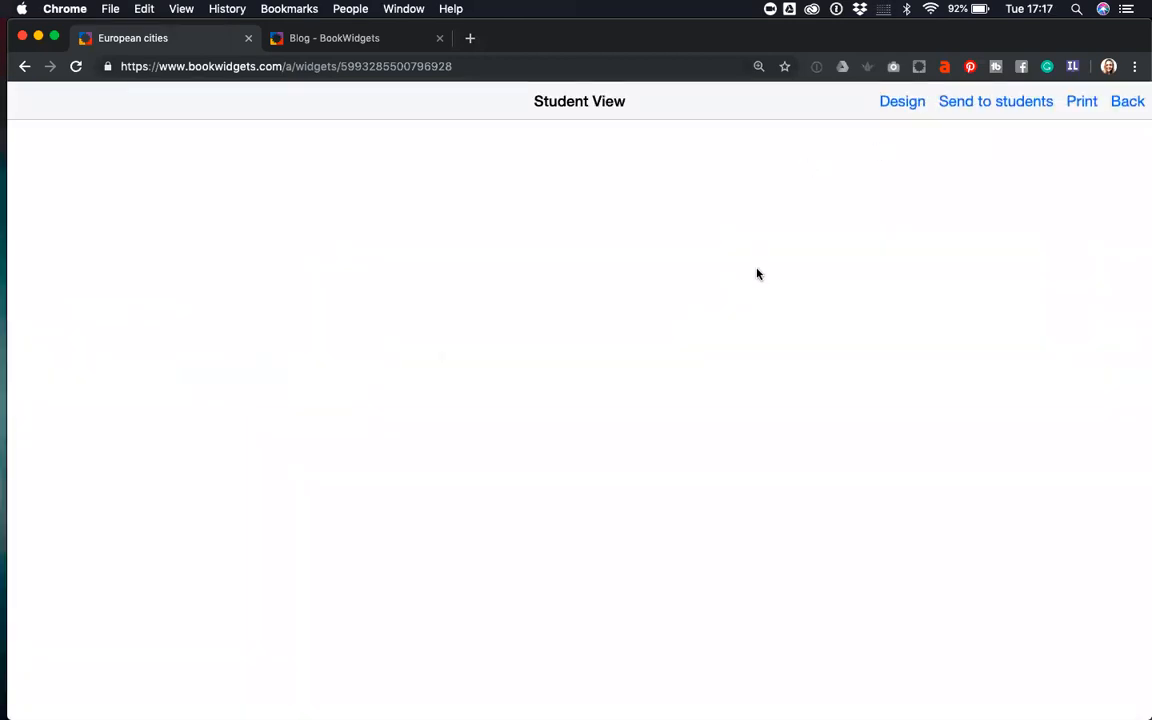
scroll(707, 312, "down", 3)
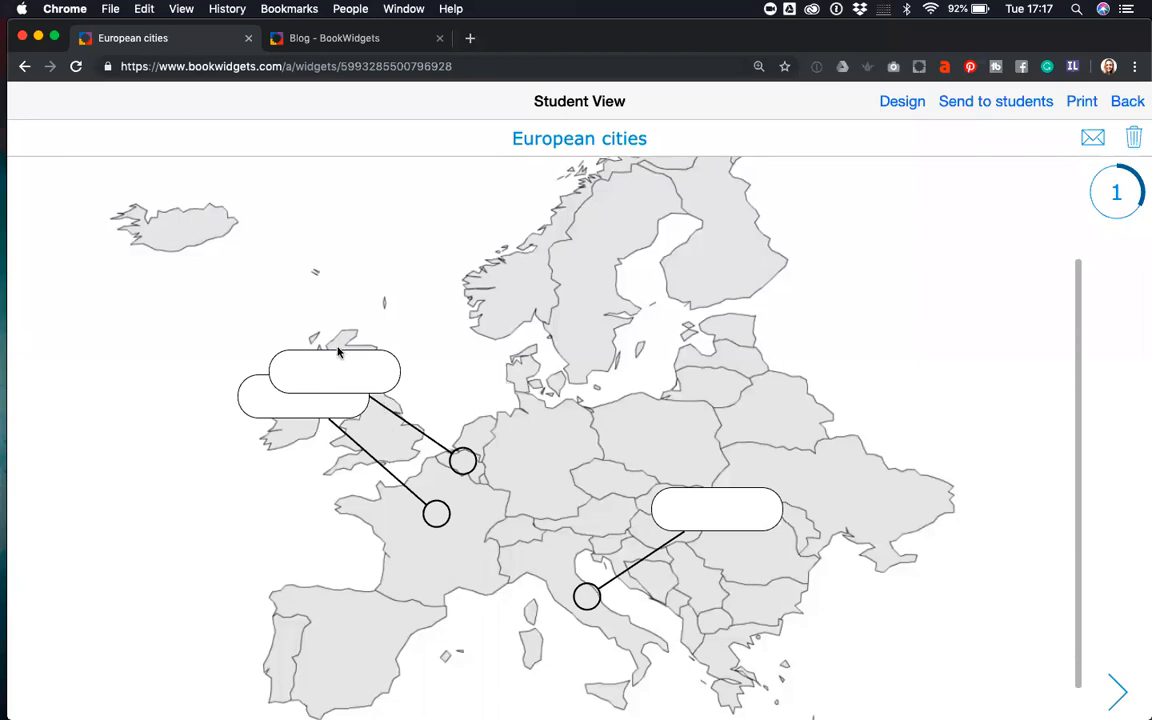
left_click(326, 359)
scroll(442, 353, "down", 1)
scroll(442, 353, "down", 1)
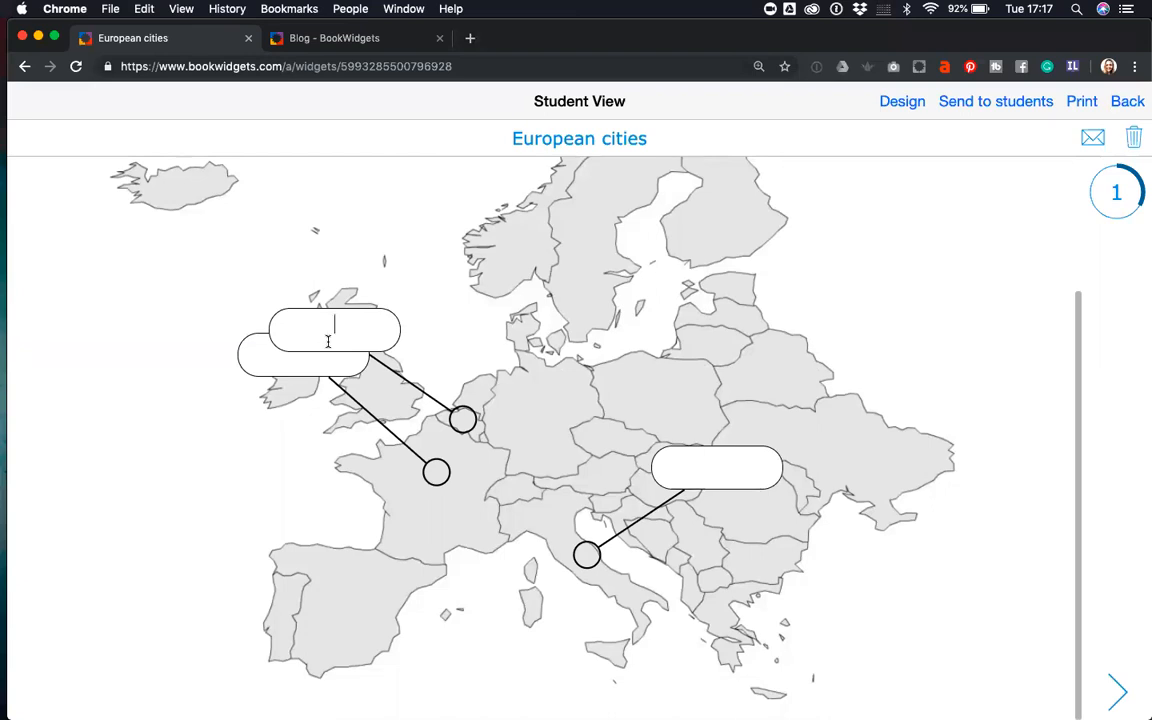
left_click(674, 472)
- In preview, order France, Italy and Denmark, then match Brussels to the Atomium photo
left_click(1117, 692)
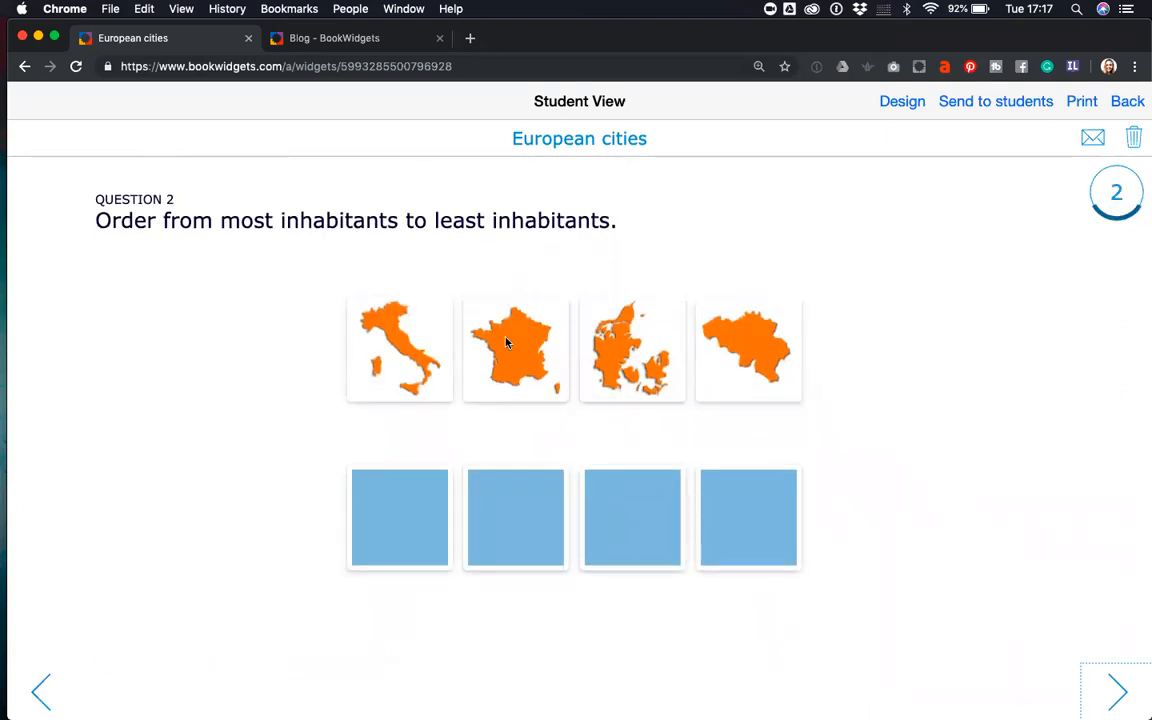
left_click_drag(507, 337, 414, 450)
left_click_drag(399, 350, 515, 522)
left_click_drag(642, 374, 647, 494)
left_click(1117, 692)
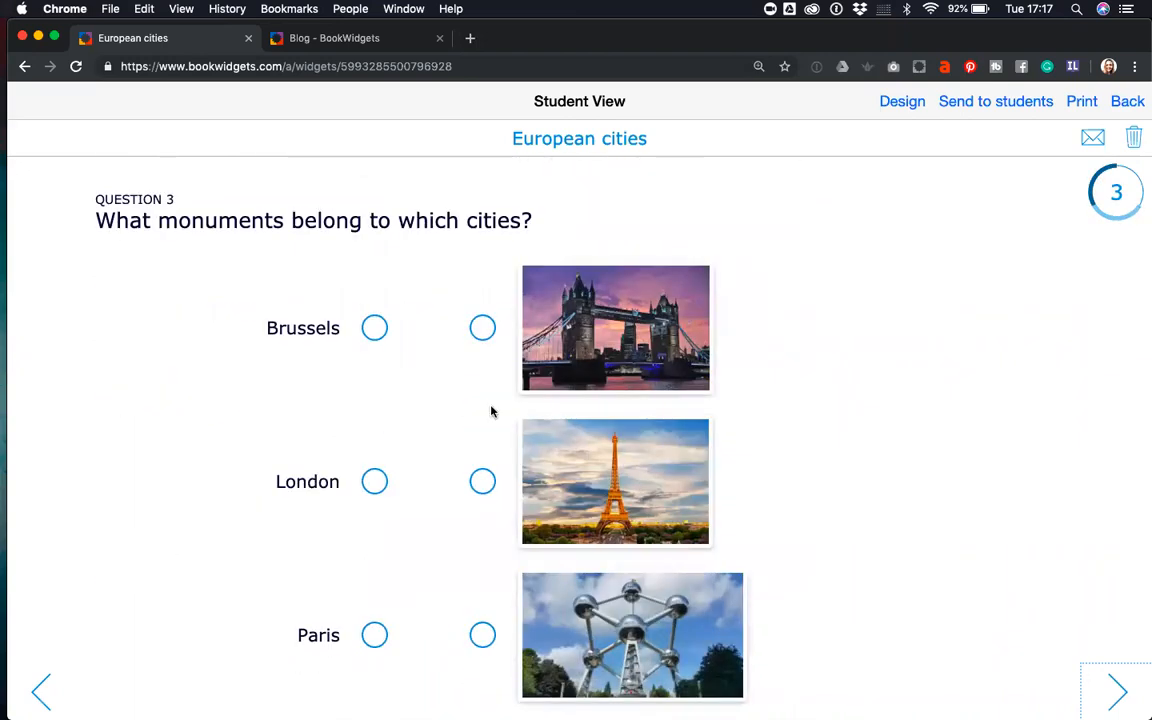
left_click_drag(375, 328, 482, 634)
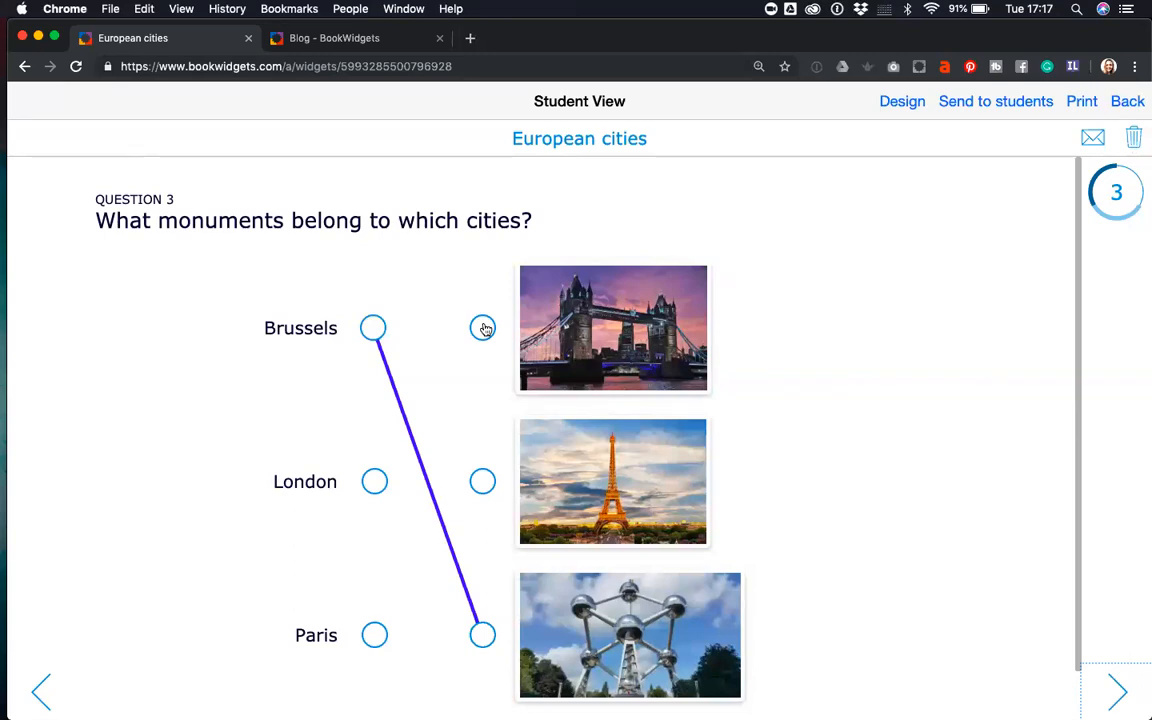
- Give the quiz a purple accent colour in the Design settings
left_click(898, 105)
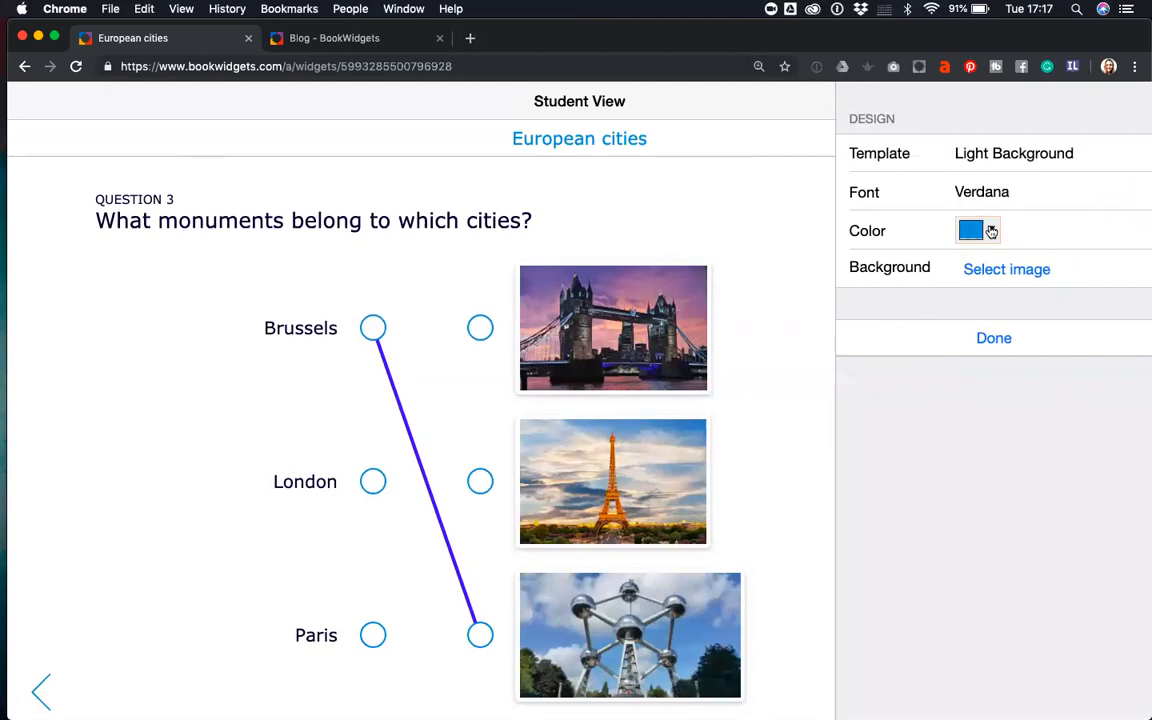
left_click(991, 231)
left_click(926, 264)
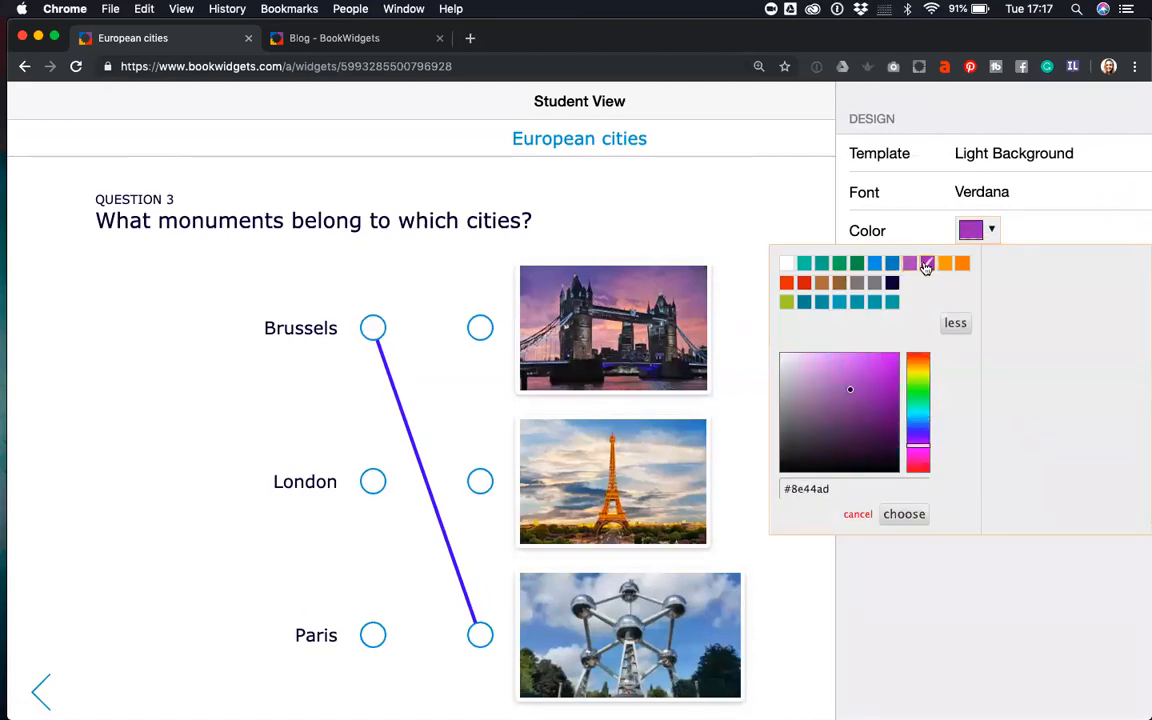
left_click(914, 516)
- Try the Dark Background template, then switch back to Light Background
left_click(996, 156)
left_click(997, 136)
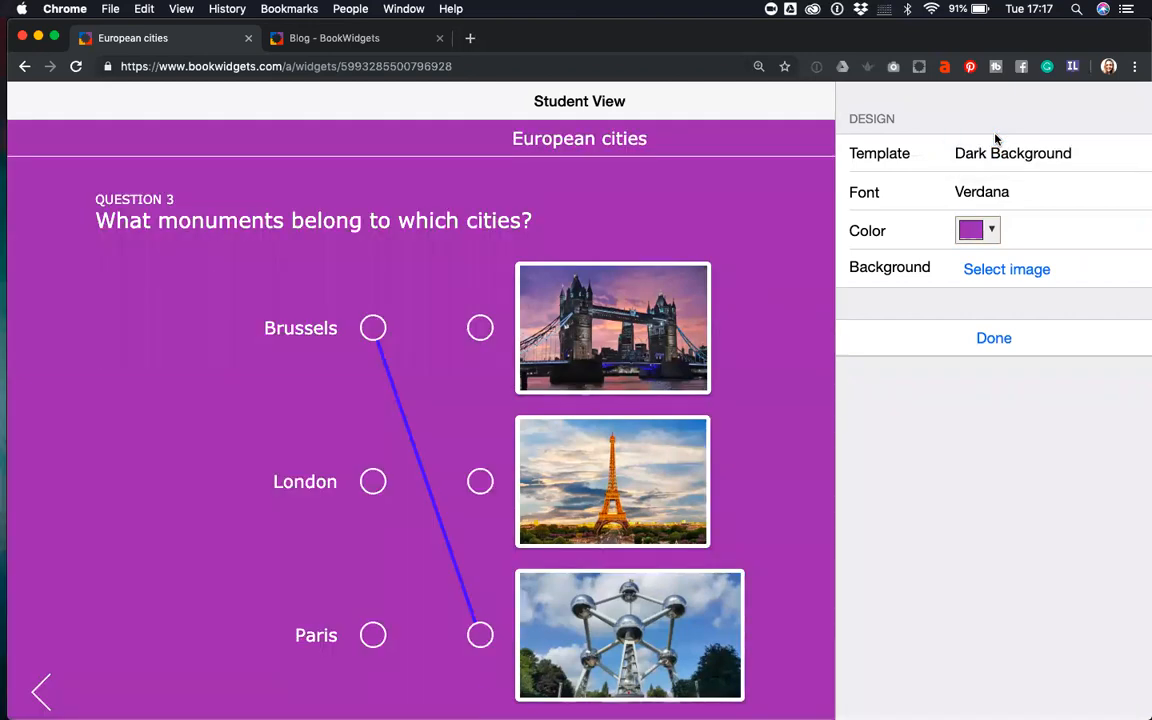
left_click(996, 154)
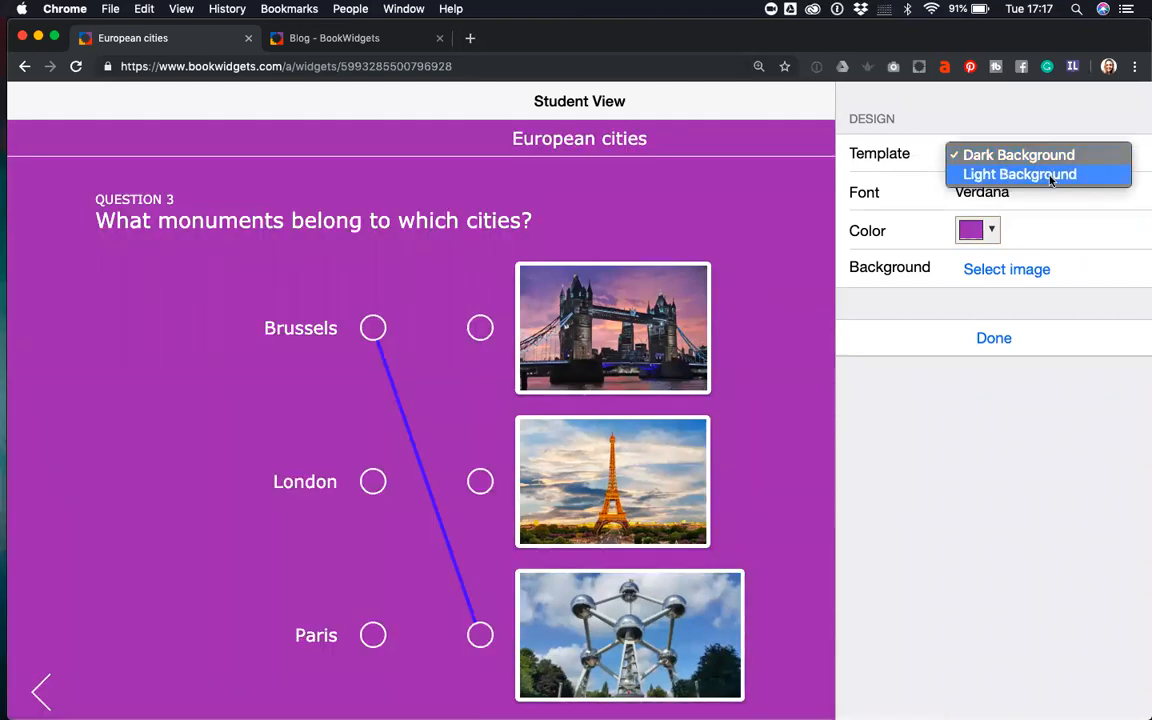
left_click(1040, 175)
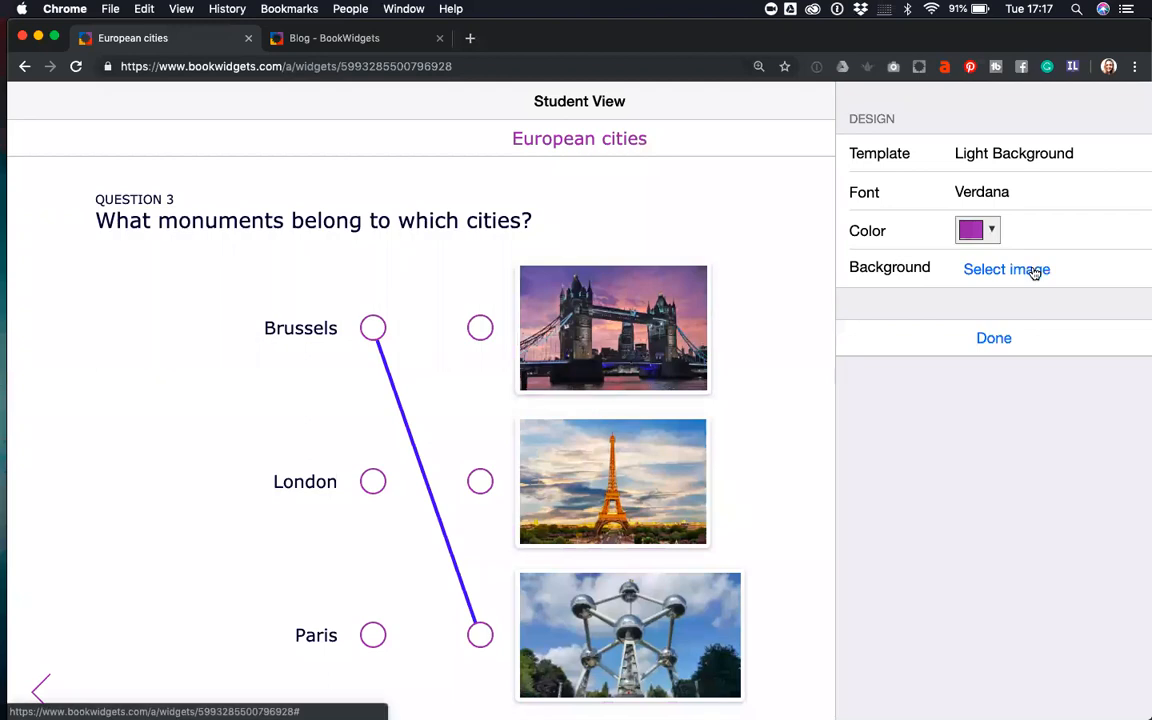
- Set a Europe map found by searching 'europe' as the background image
left_click(966, 268)
left_click(1016, 229)
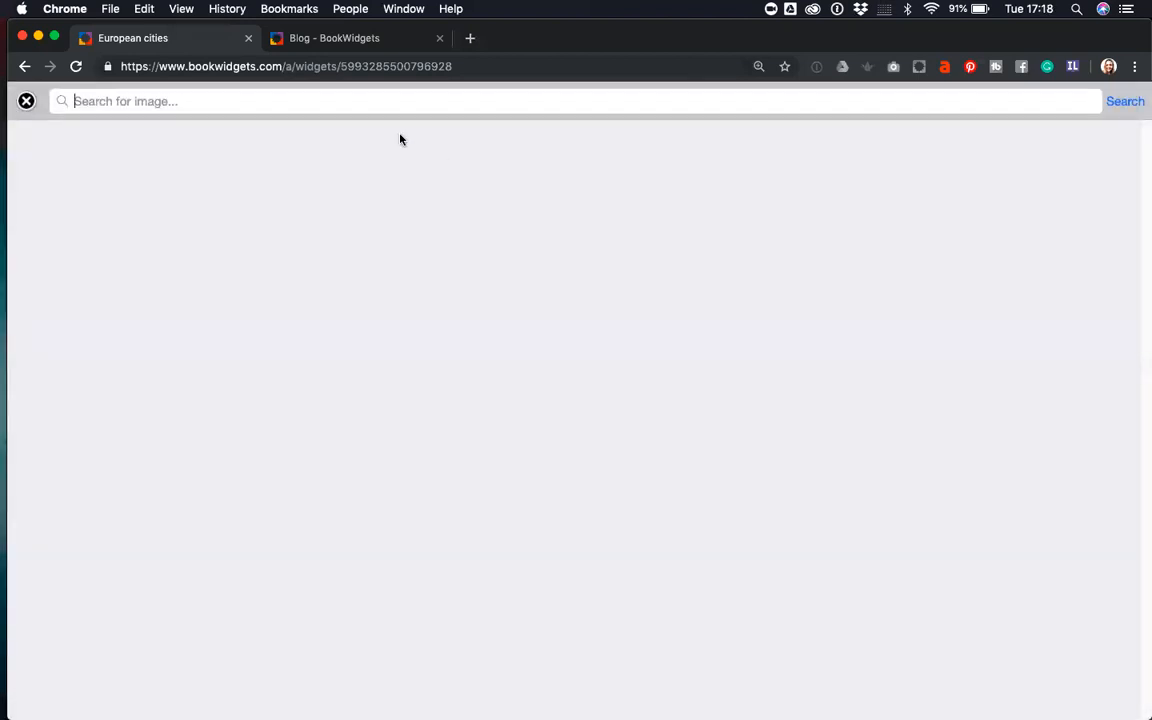
type("europe")
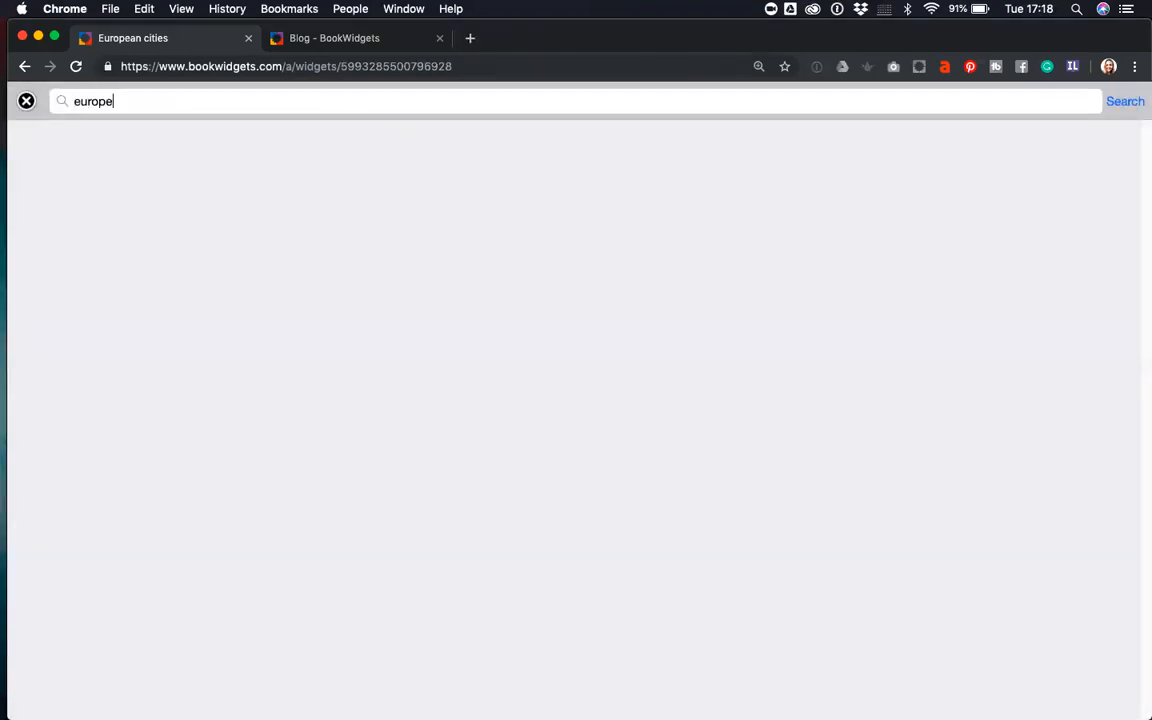
key("Return")
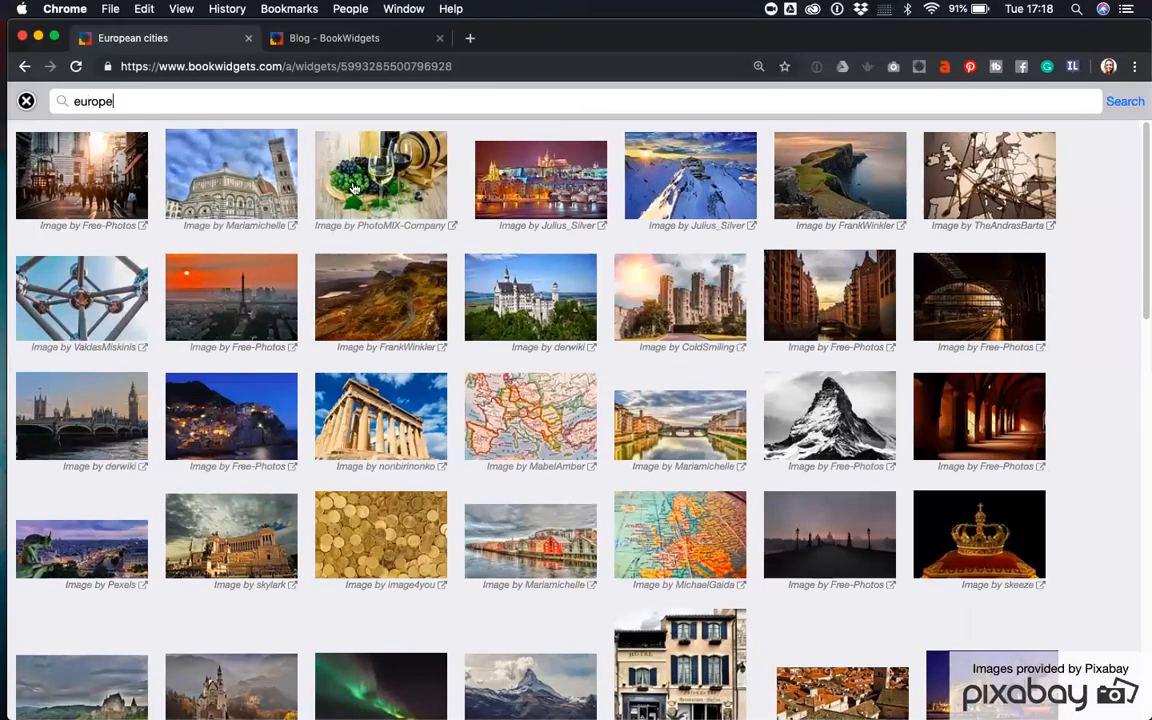
left_click(515, 391)
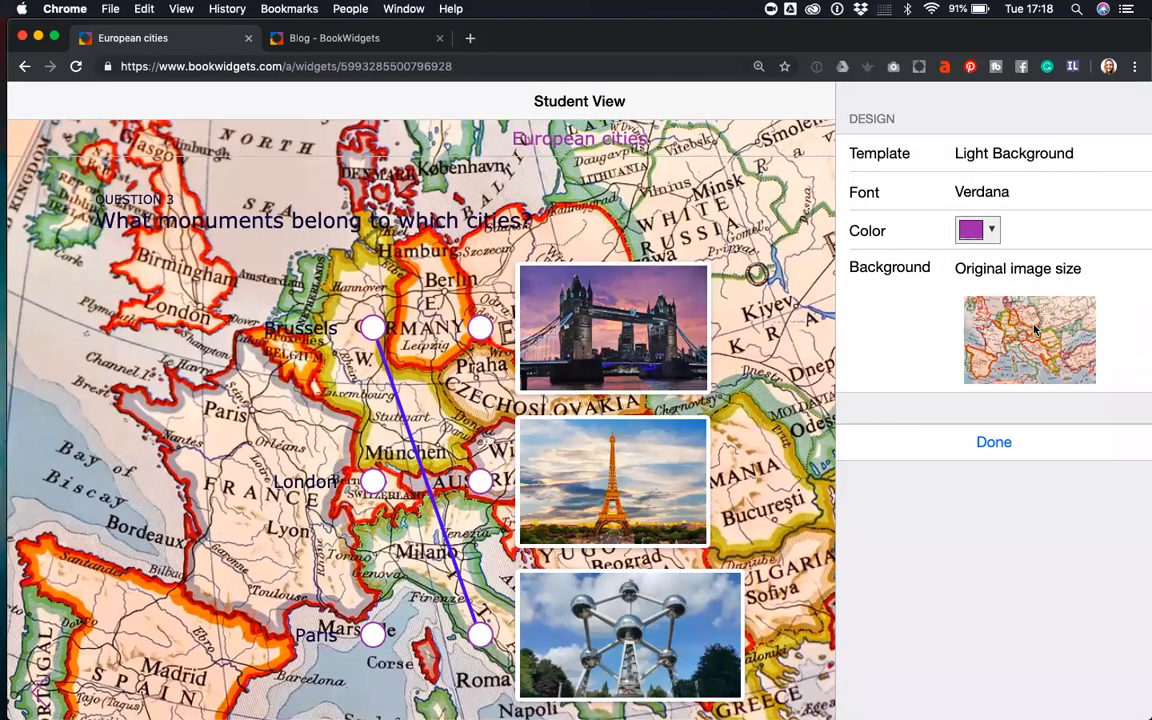
- Remove the background image again and close the design settings
left_click(928, 280)
left_click(1028, 267)
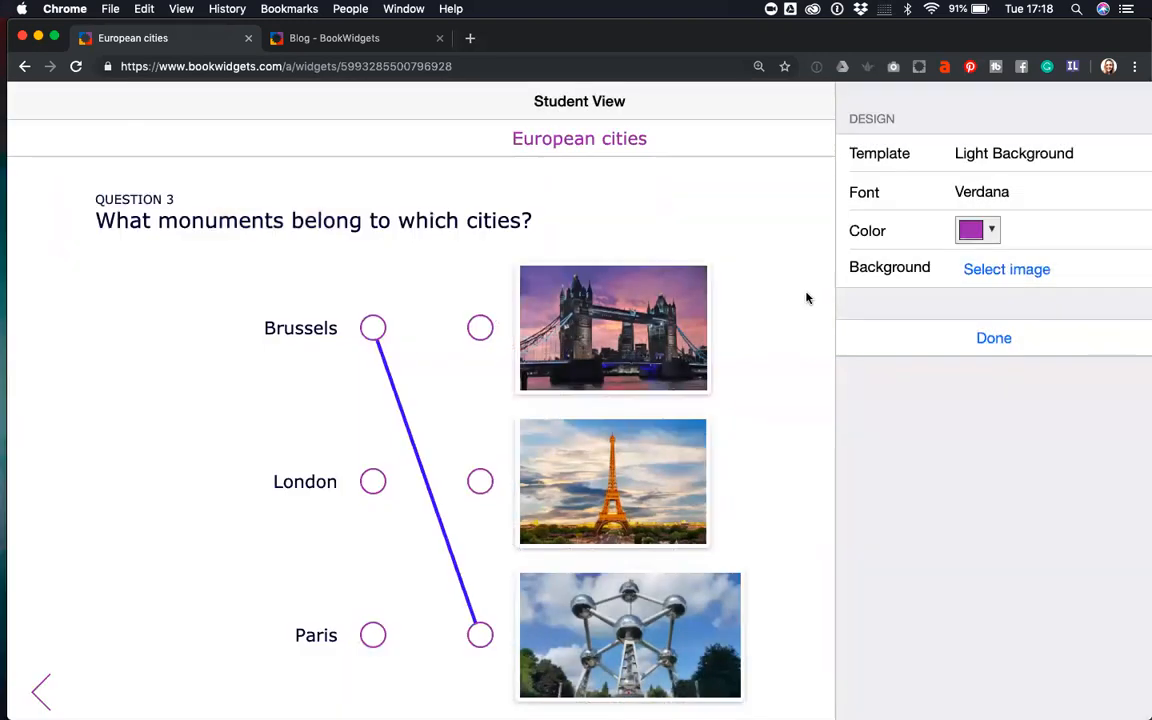
left_click(990, 342)
- Return from the student preview to the editor and show the quiz's General settings
left_click(1134, 104)
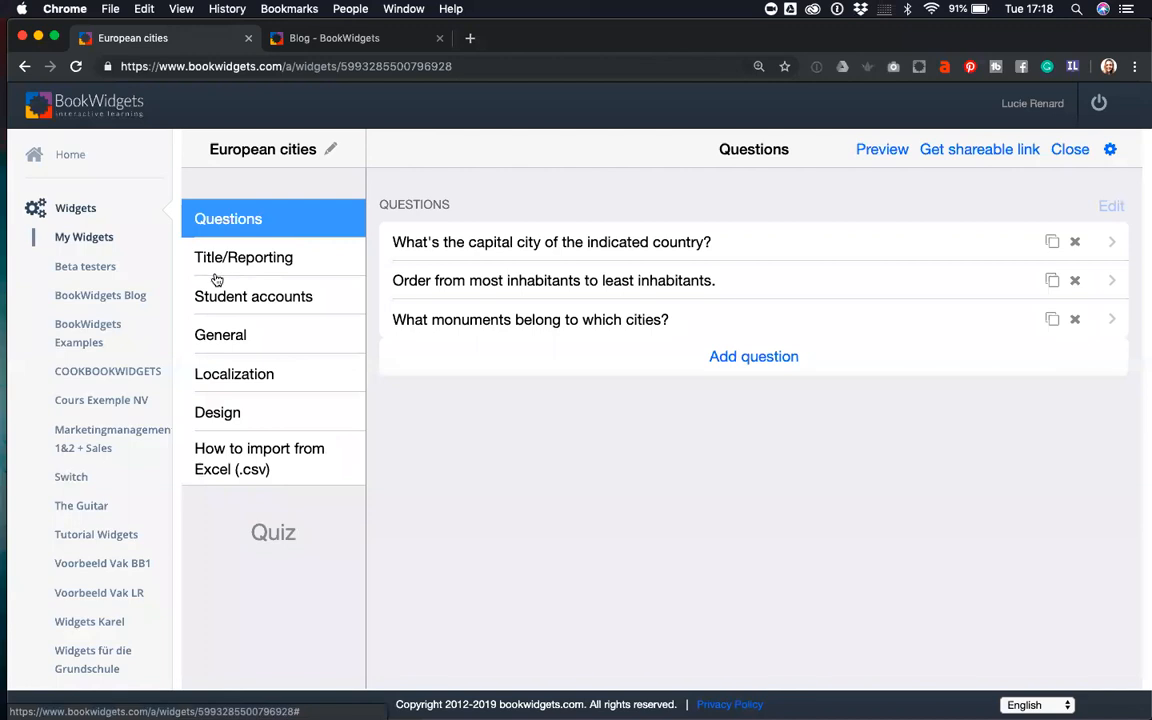
left_click(251, 262)
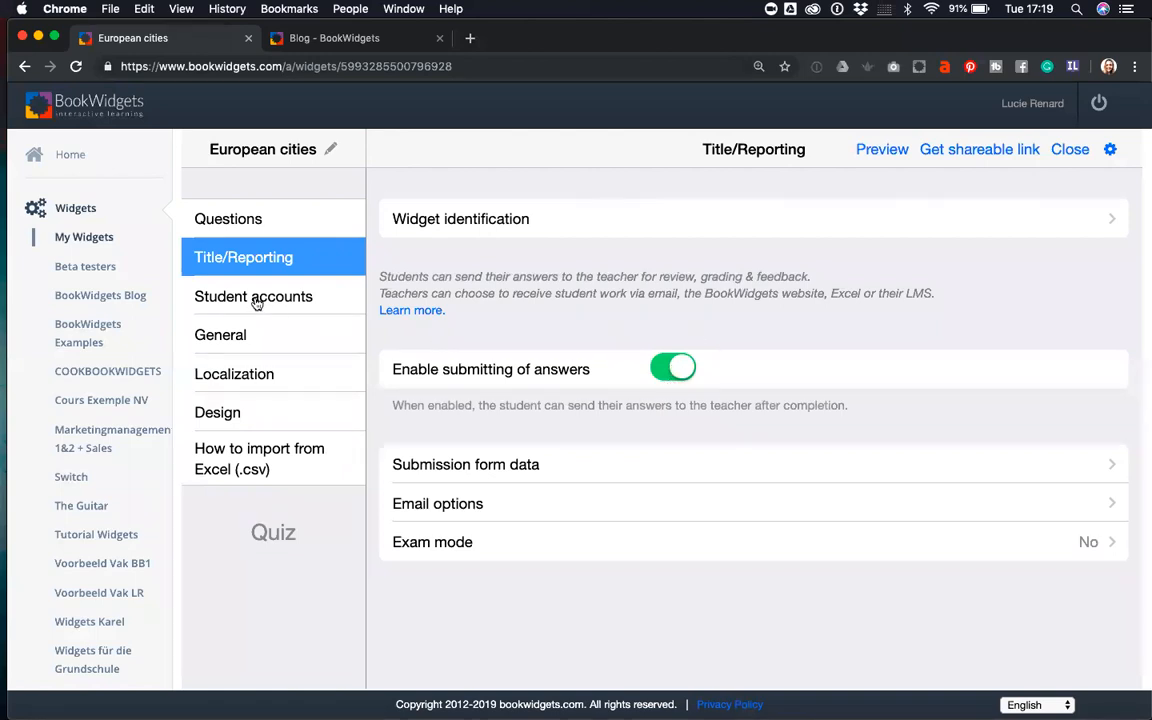
left_click(258, 340)
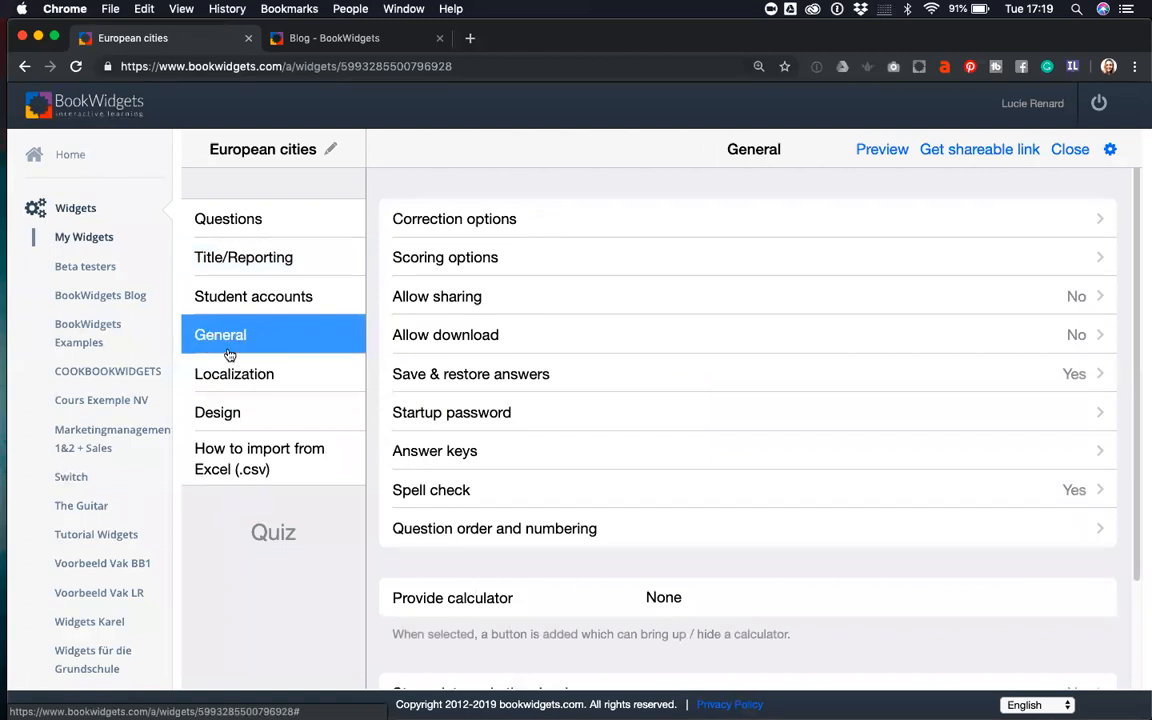
- Turn off 'Show correct answers when quiz is done' in the Correction options
left_click(491, 224)
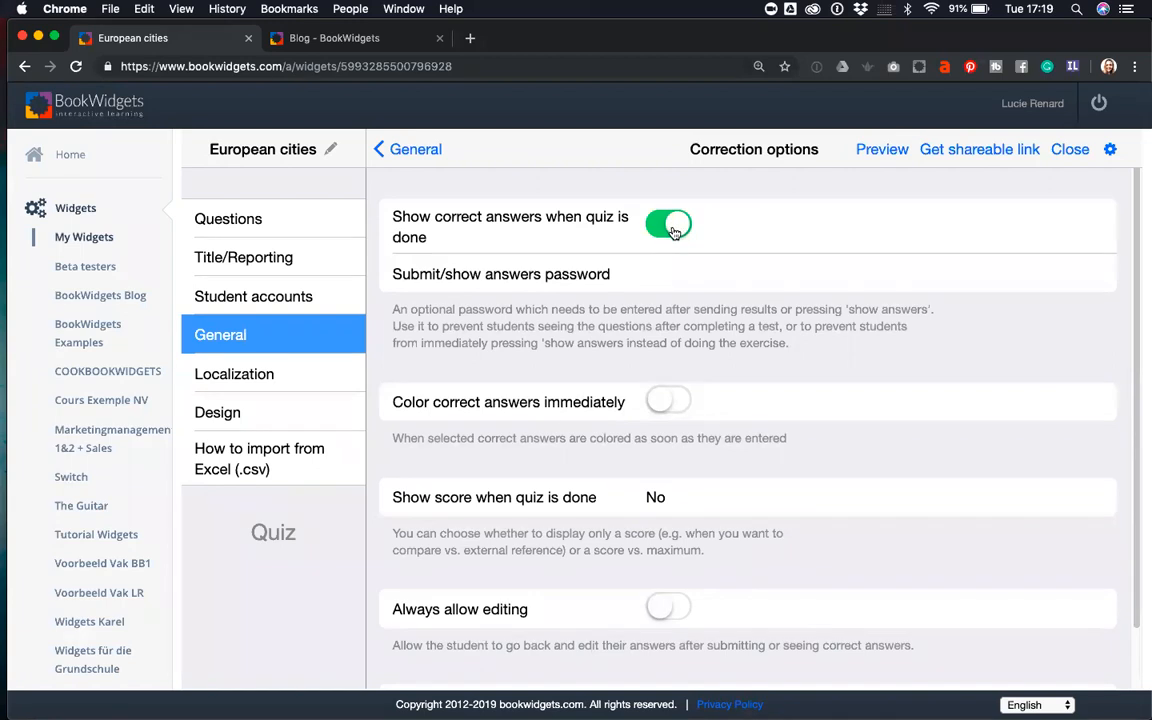
left_click(670, 227)
scroll(670, 280, "down", 2)
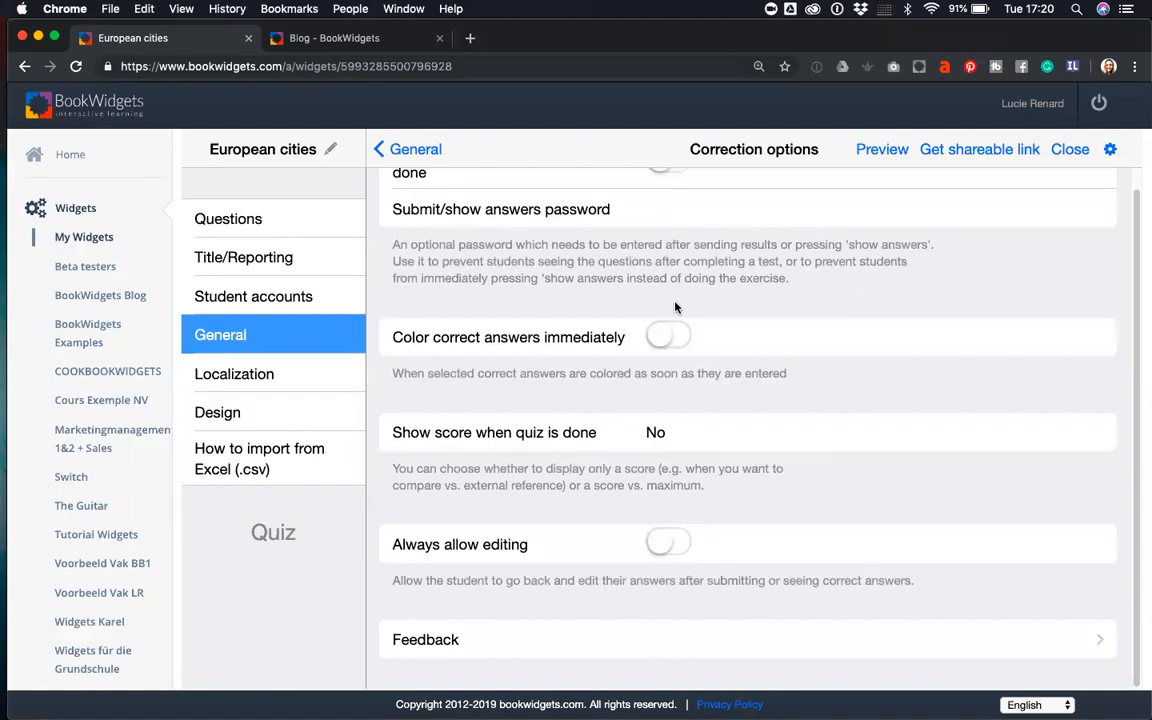
scroll(620, 285, "up", 2)
scroll(578, 264, "down", 2)
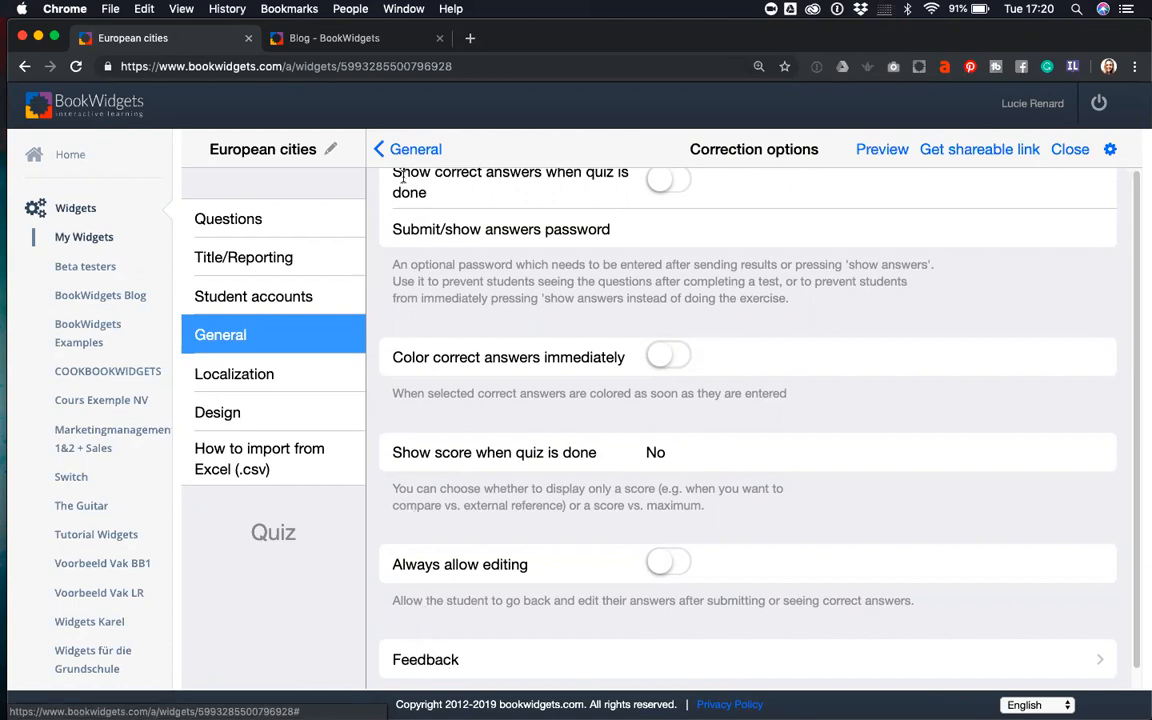
left_click(380, 149)
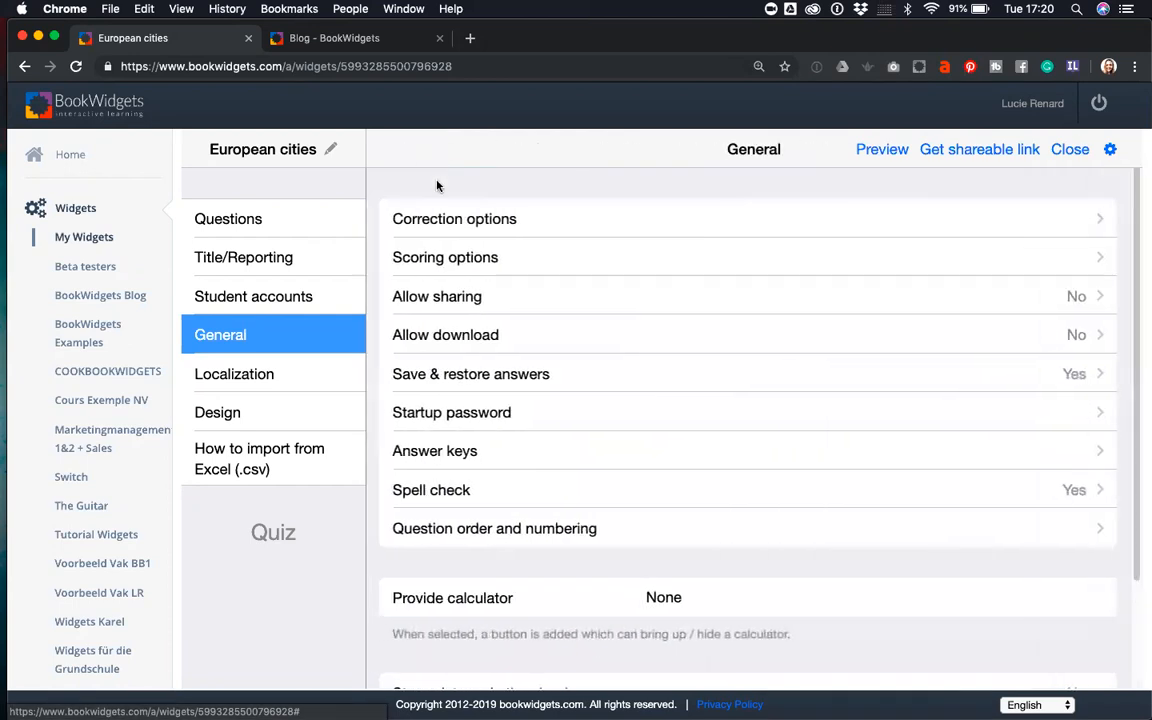
- Turn on 'Show points associated with each question' in the Scoring options
left_click(460, 257)
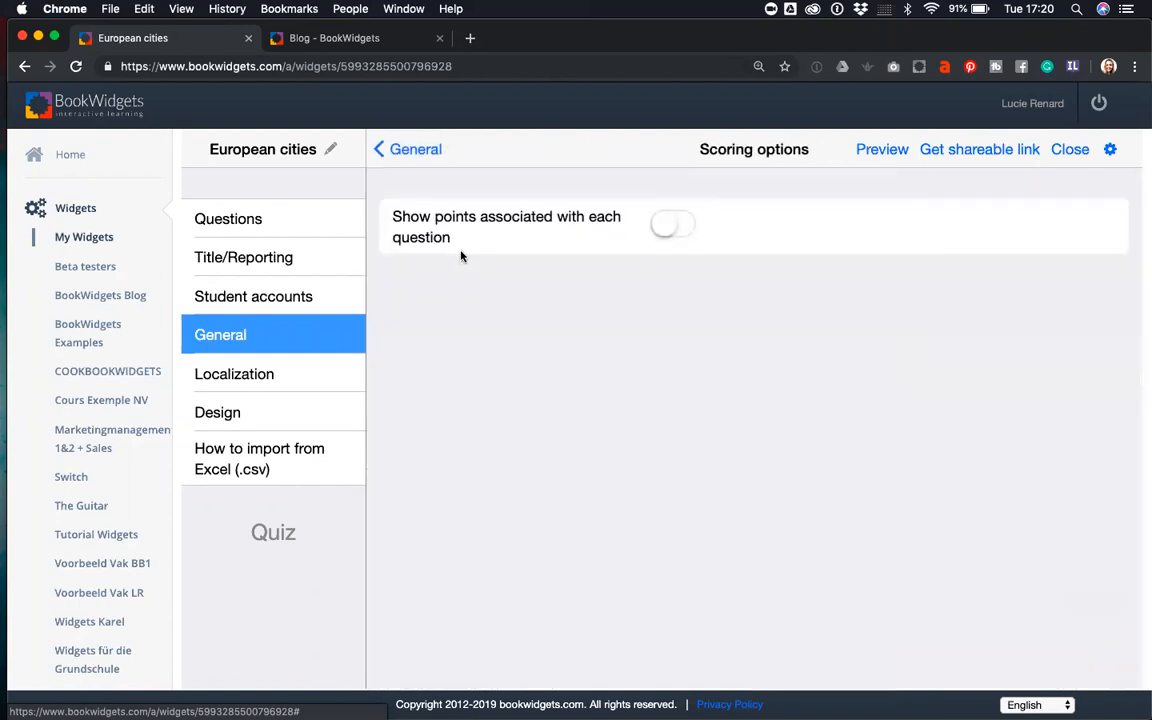
left_click(667, 225)
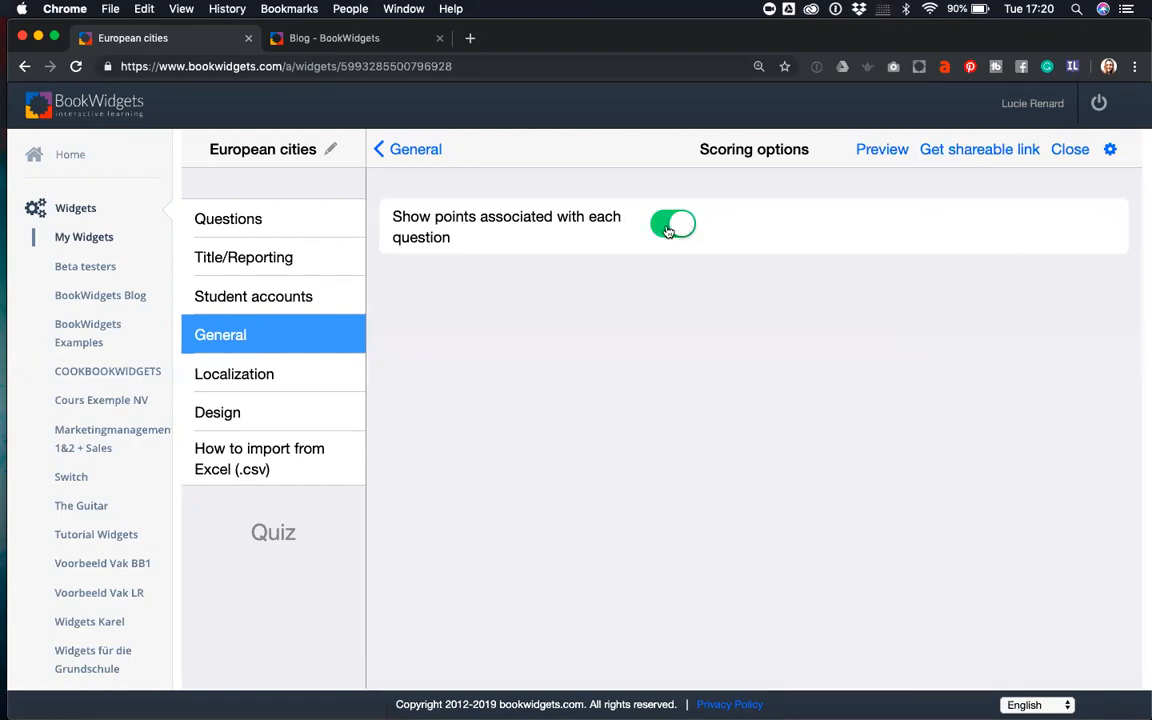
left_click(412, 151)
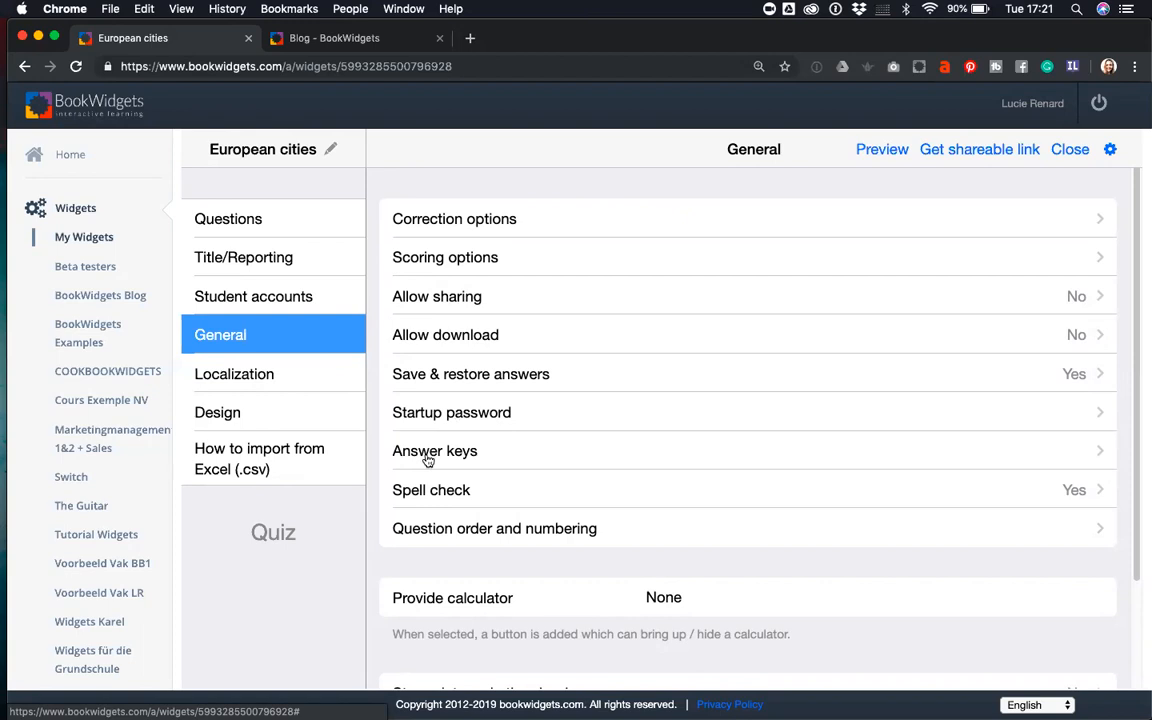
- Check Question order and numbering without changes, then return to the Questions list
left_click(453, 535)
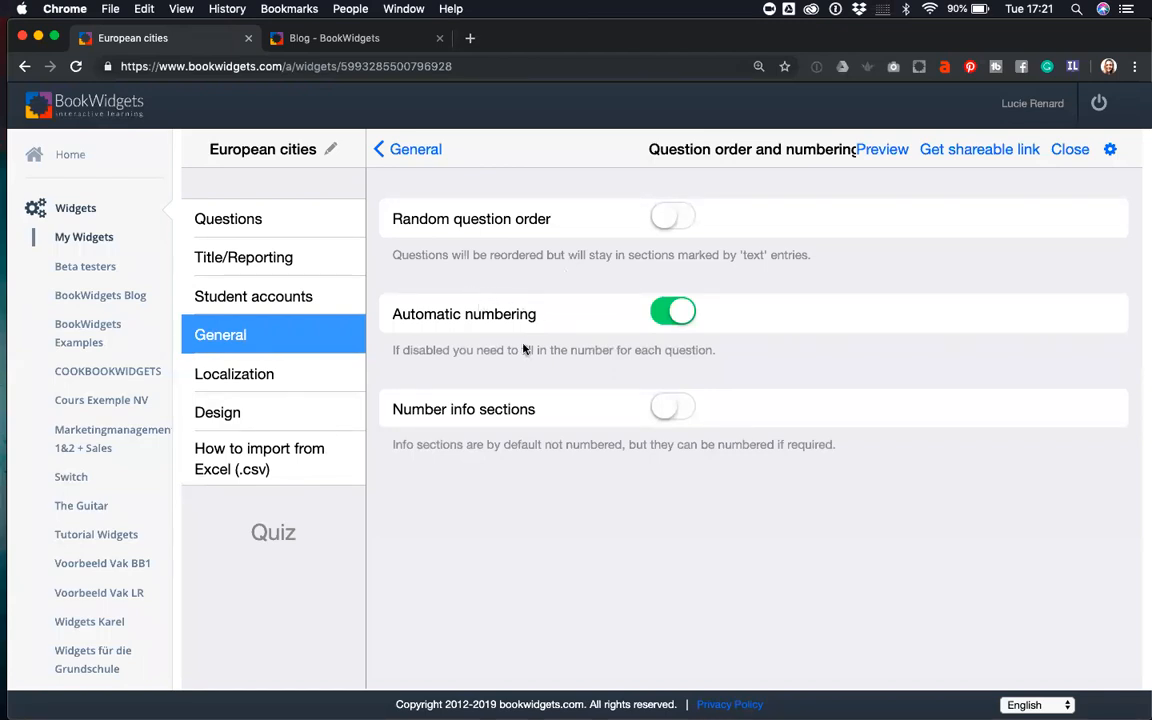
left_click(380, 150)
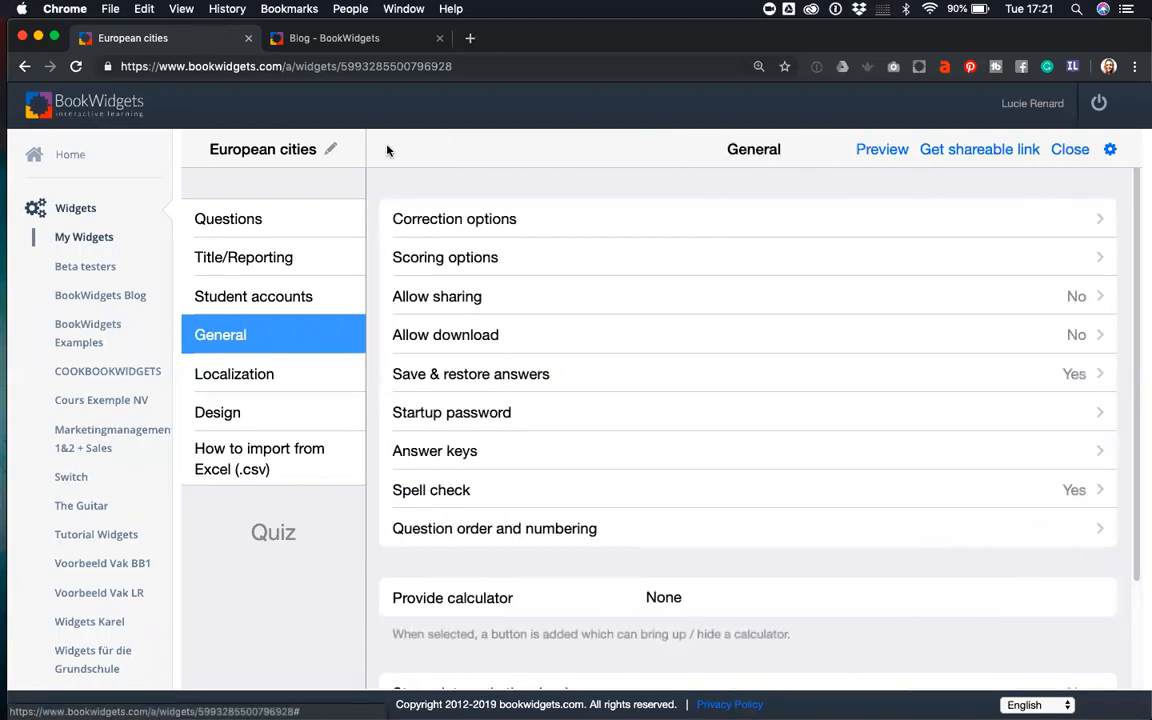
scroll(855, 520, "down", 3)
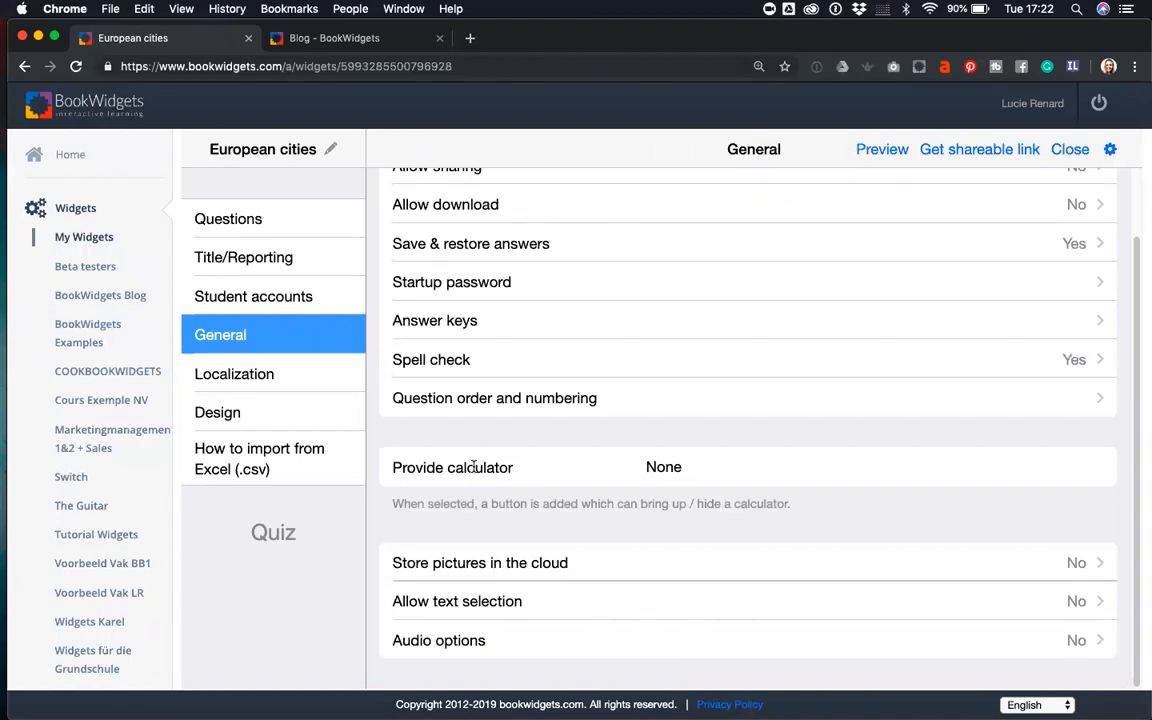
scroll(474, 467, "up", 3)
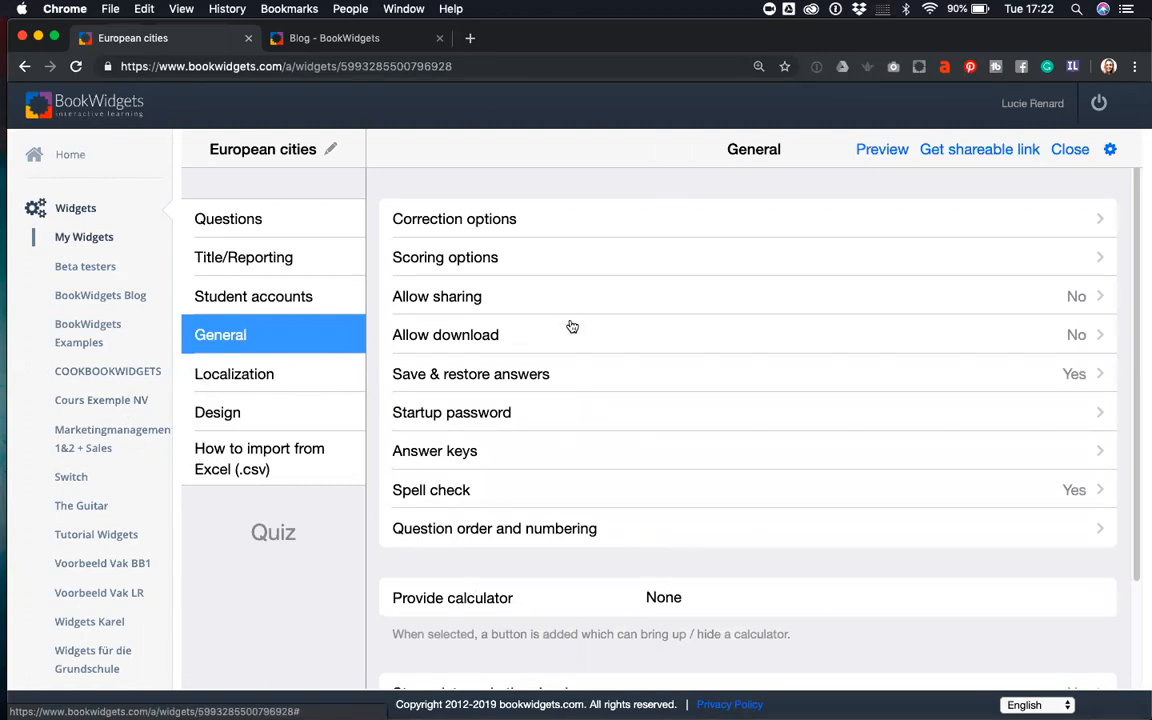
left_click(274, 228)
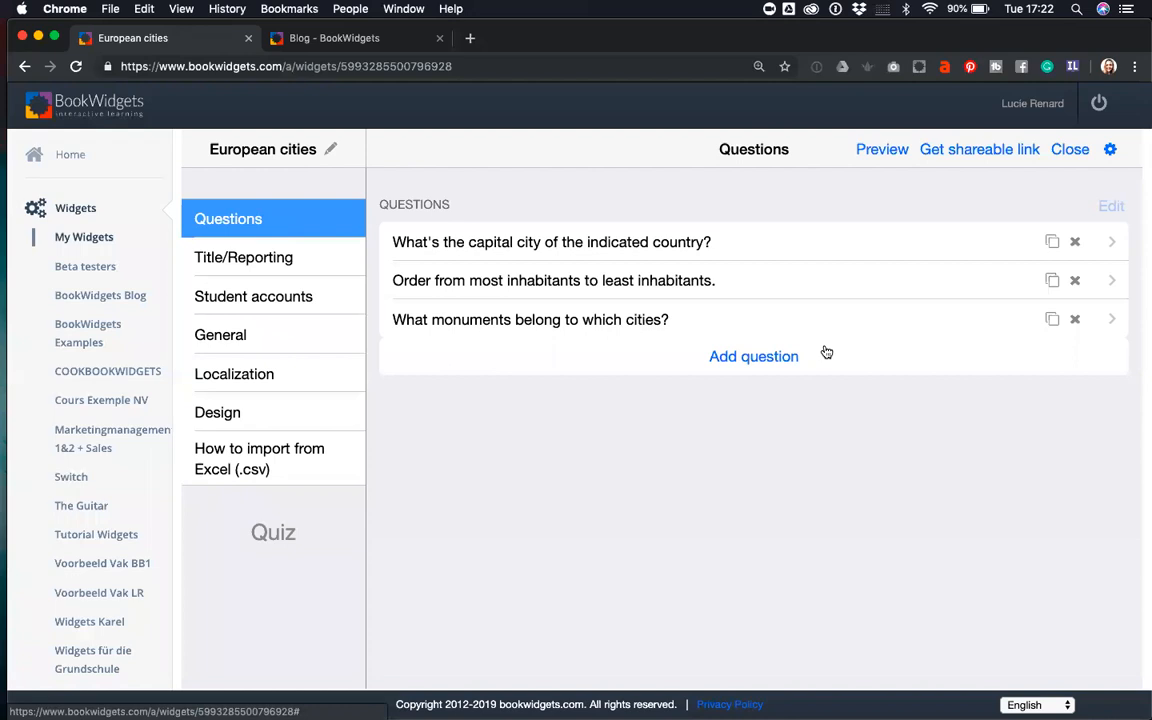
- Generate the quiz's student link, QR code and teacher link, then close sharing
left_click(978, 152)
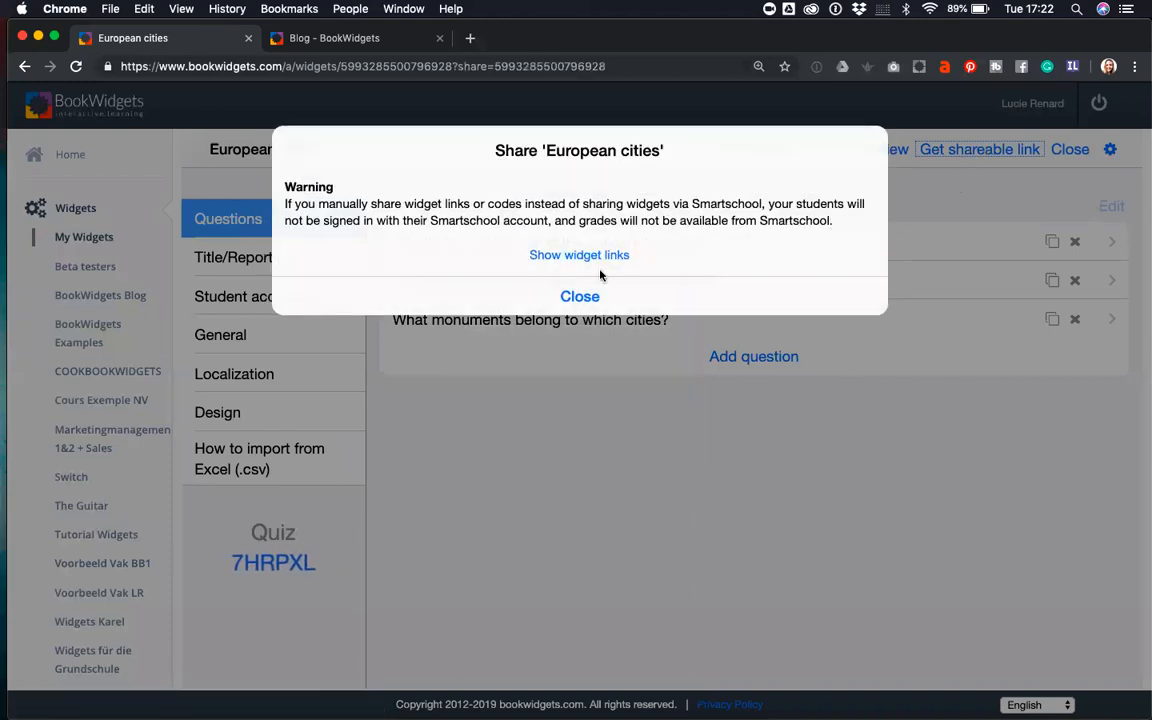
left_click(577, 257)
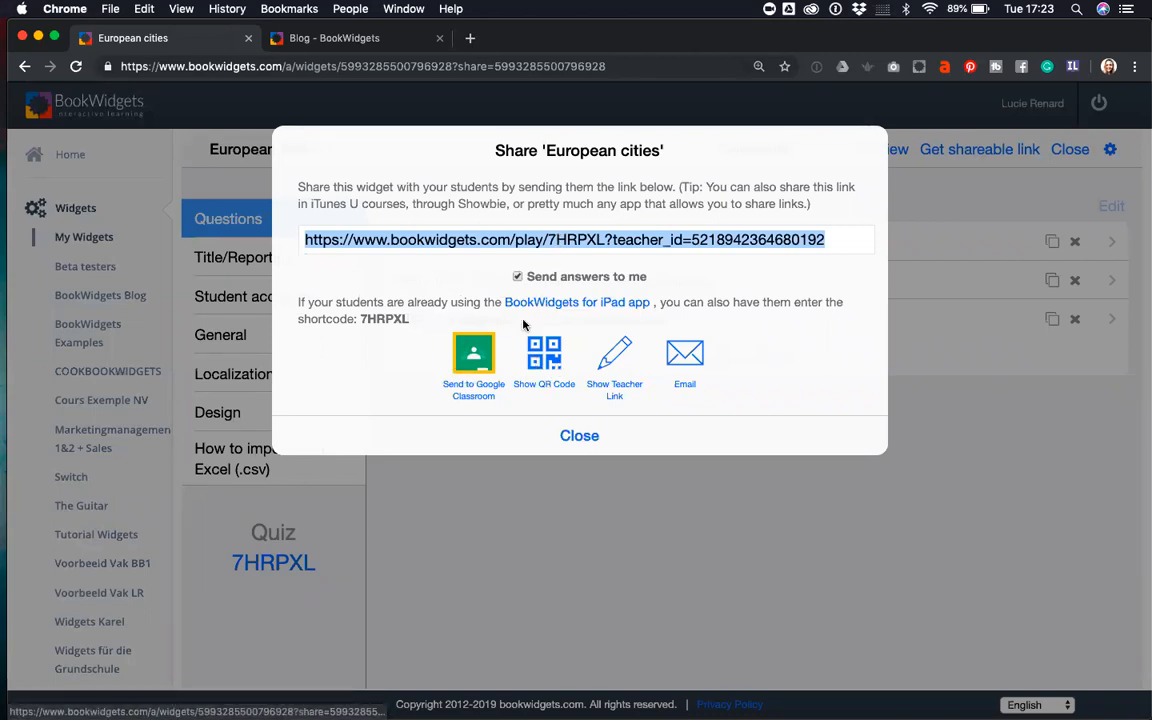
left_click(547, 365)
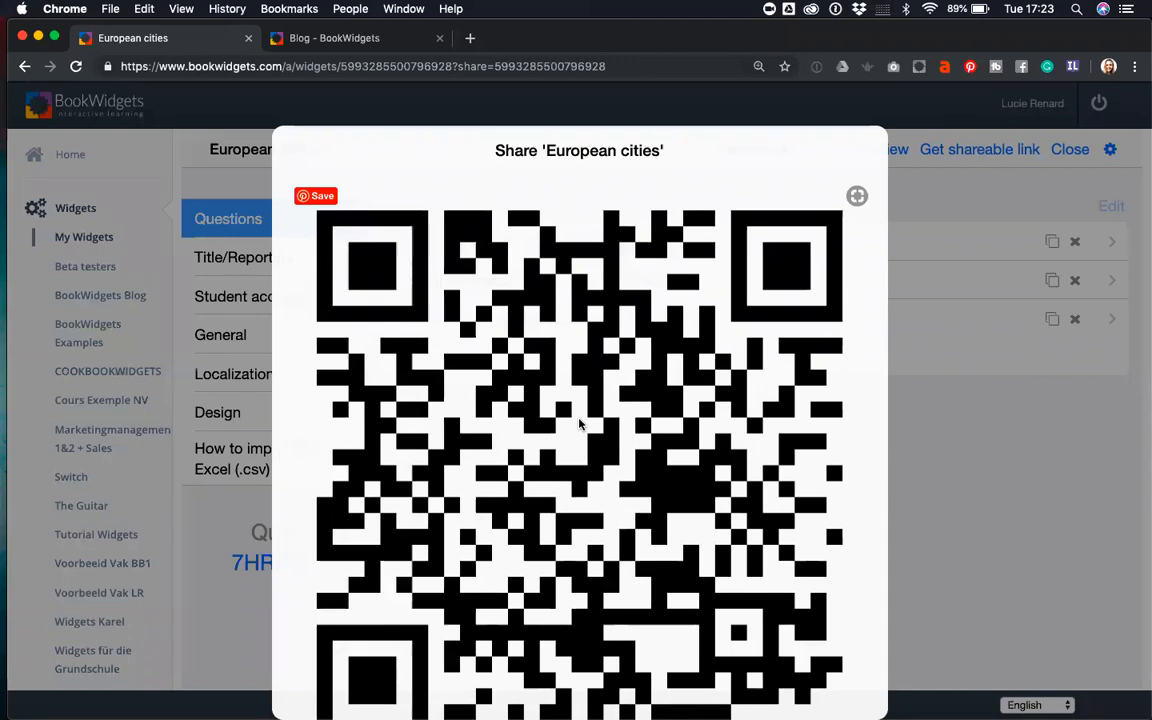
left_click(579, 424)
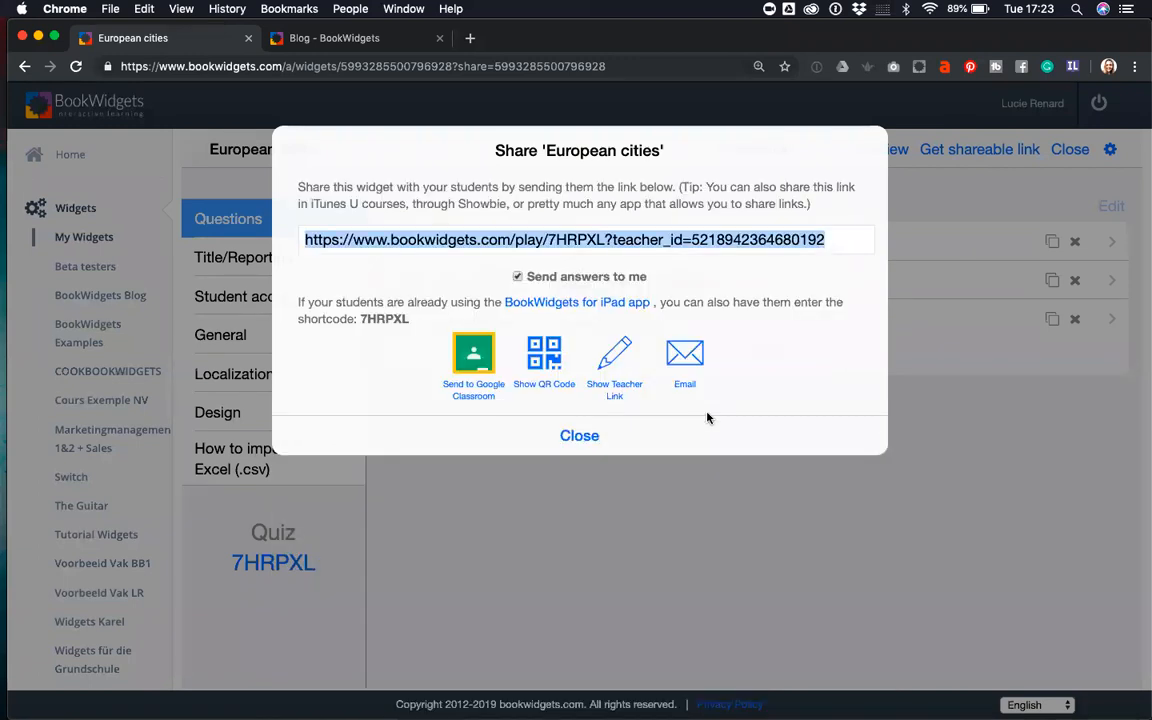
left_click(615, 358)
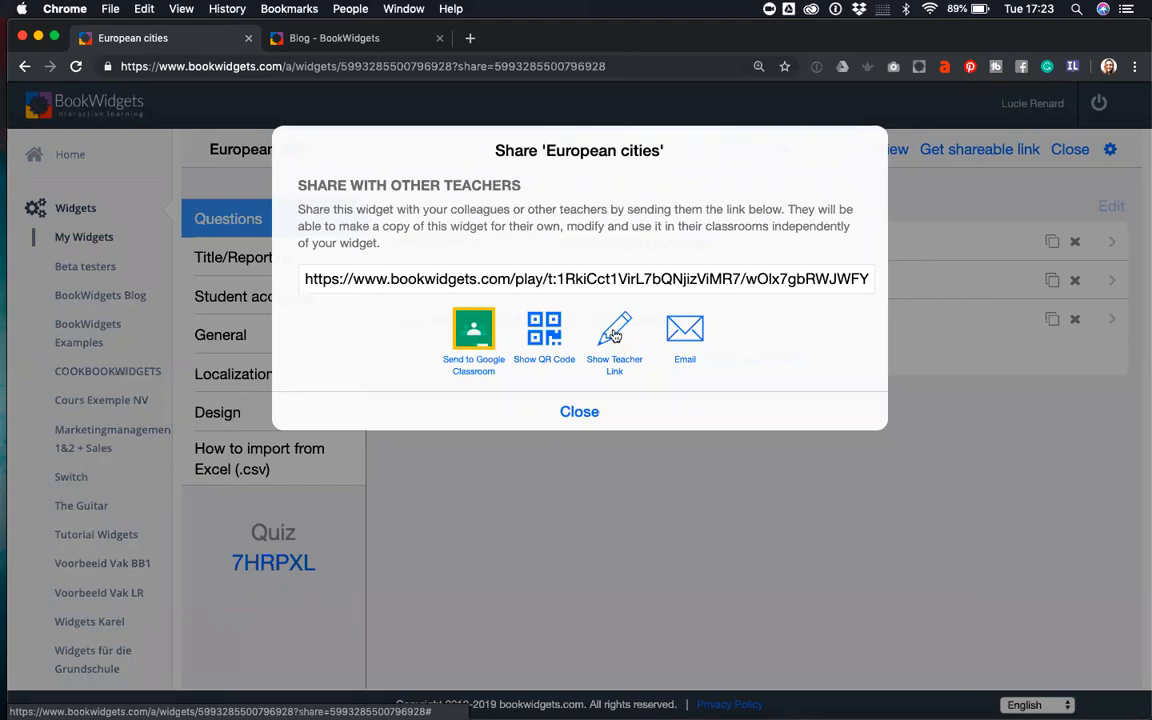
left_click(579, 413)
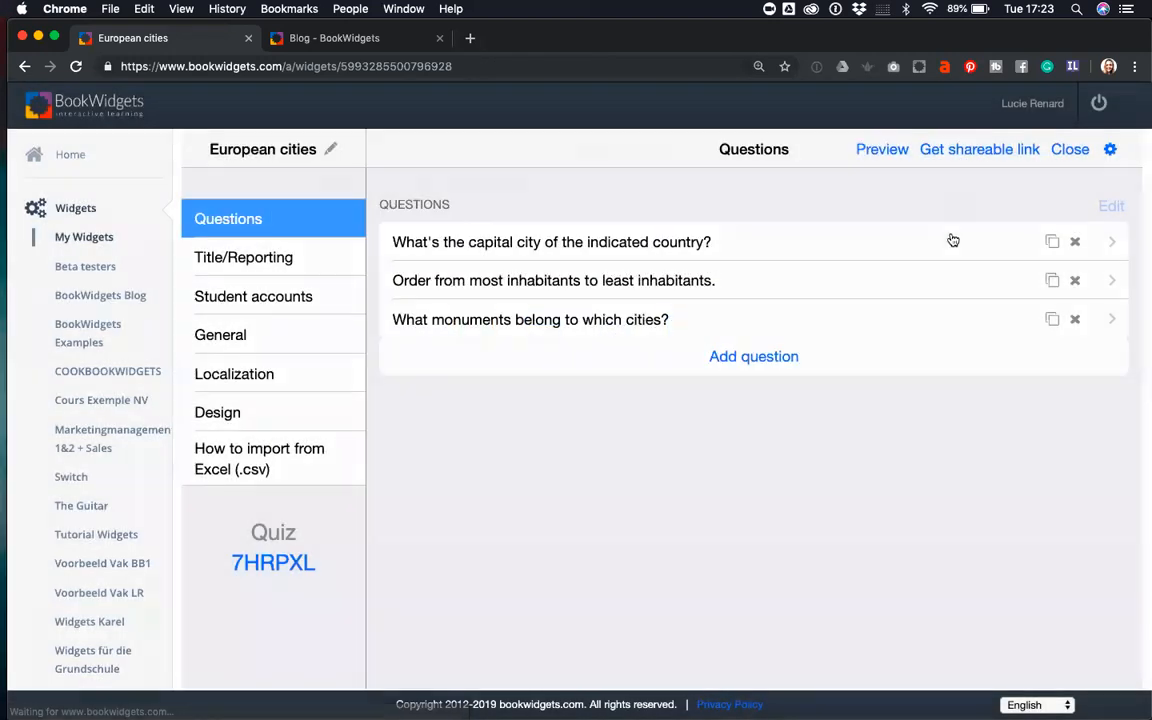
- Reopen sharing to show the student link again, then close the window
left_click(962, 152)
left_click(604, 257)
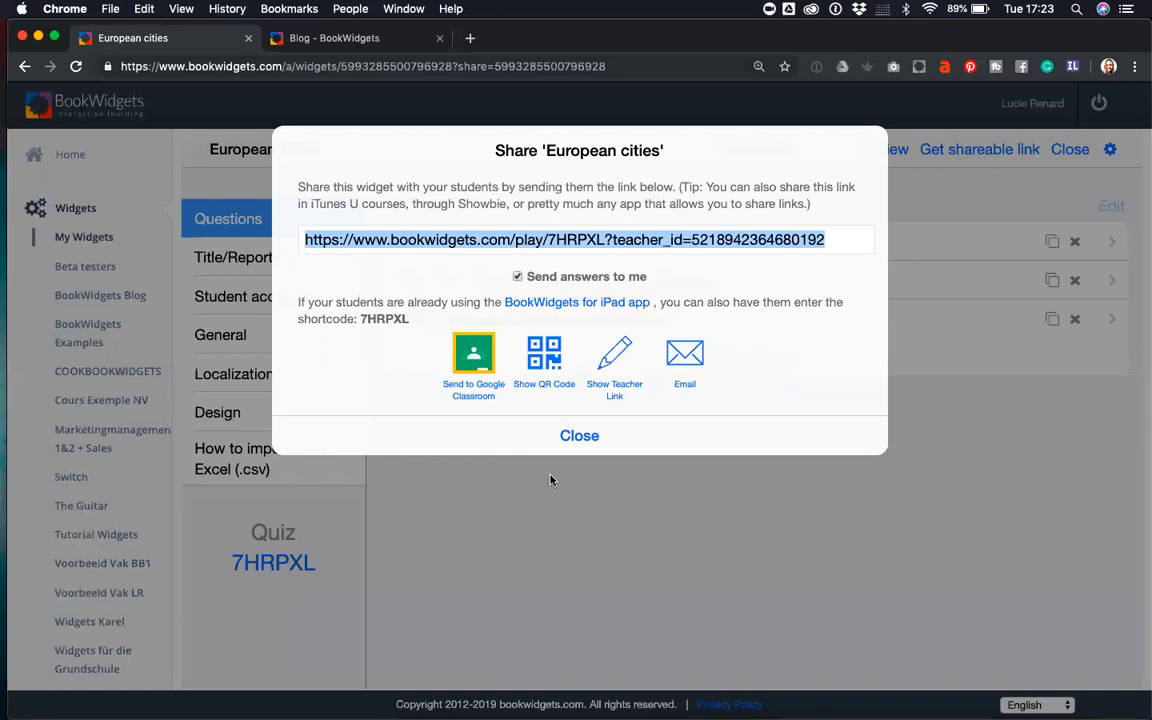
left_click(565, 443)
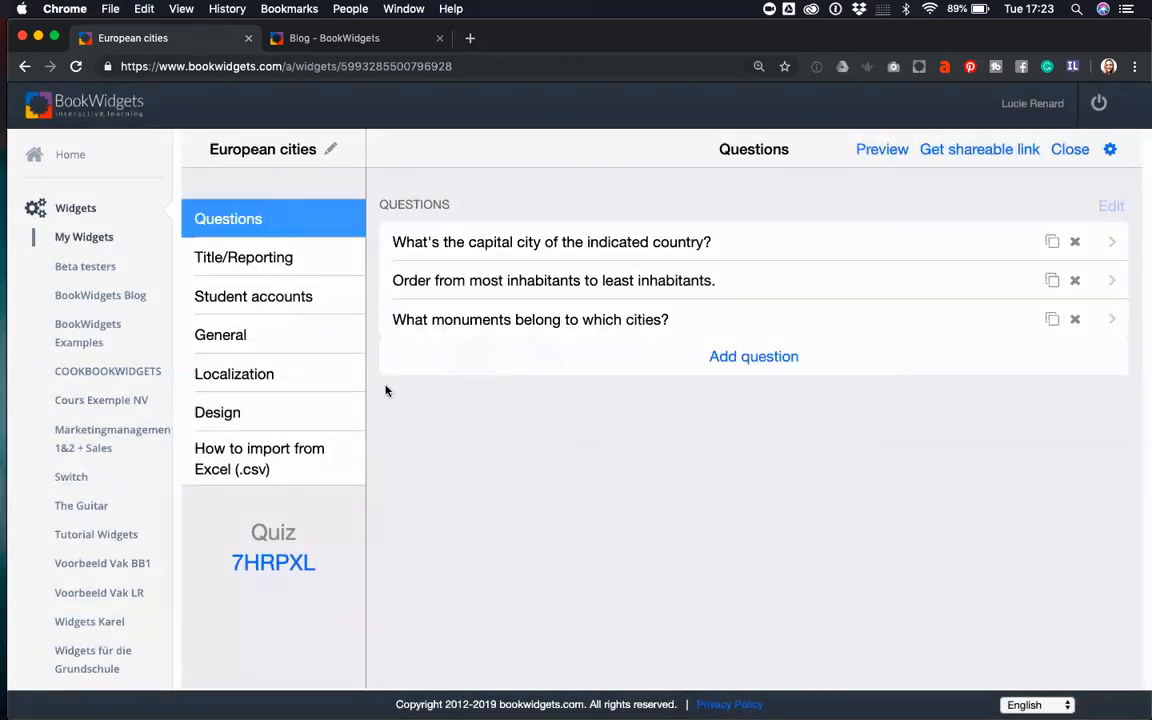
mouse_move(6, 206)
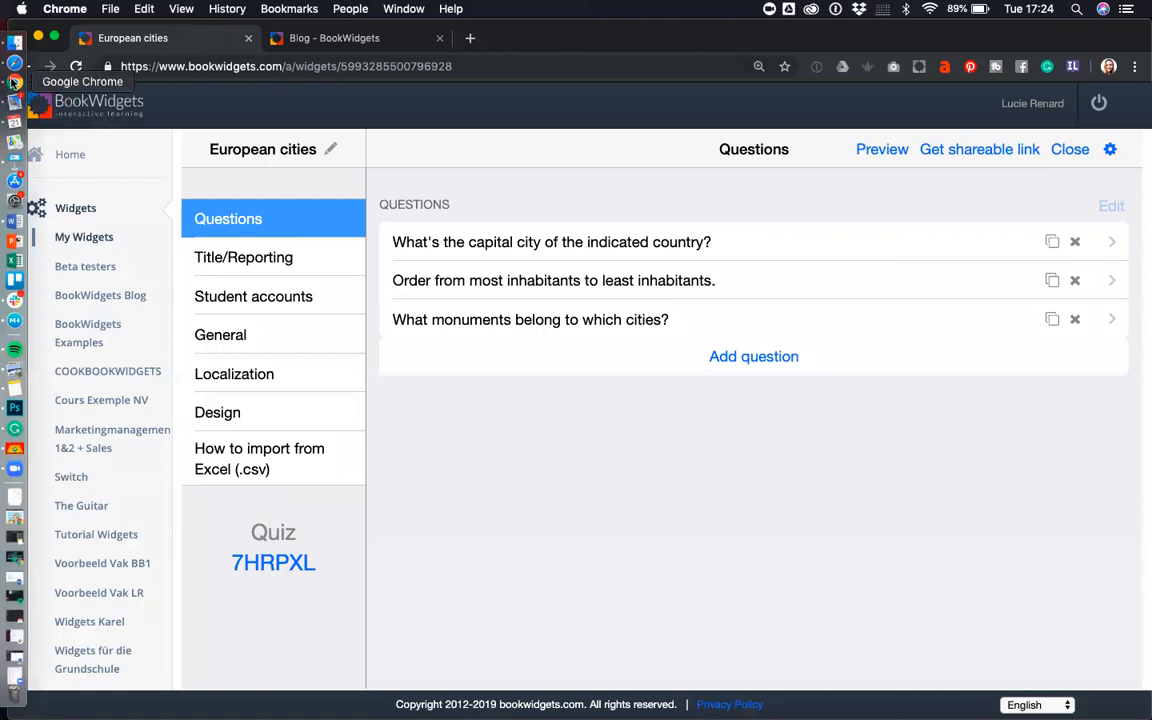
- Load the quiz's student link in Safari and select question 1's top answer box
left_click(14, 60)
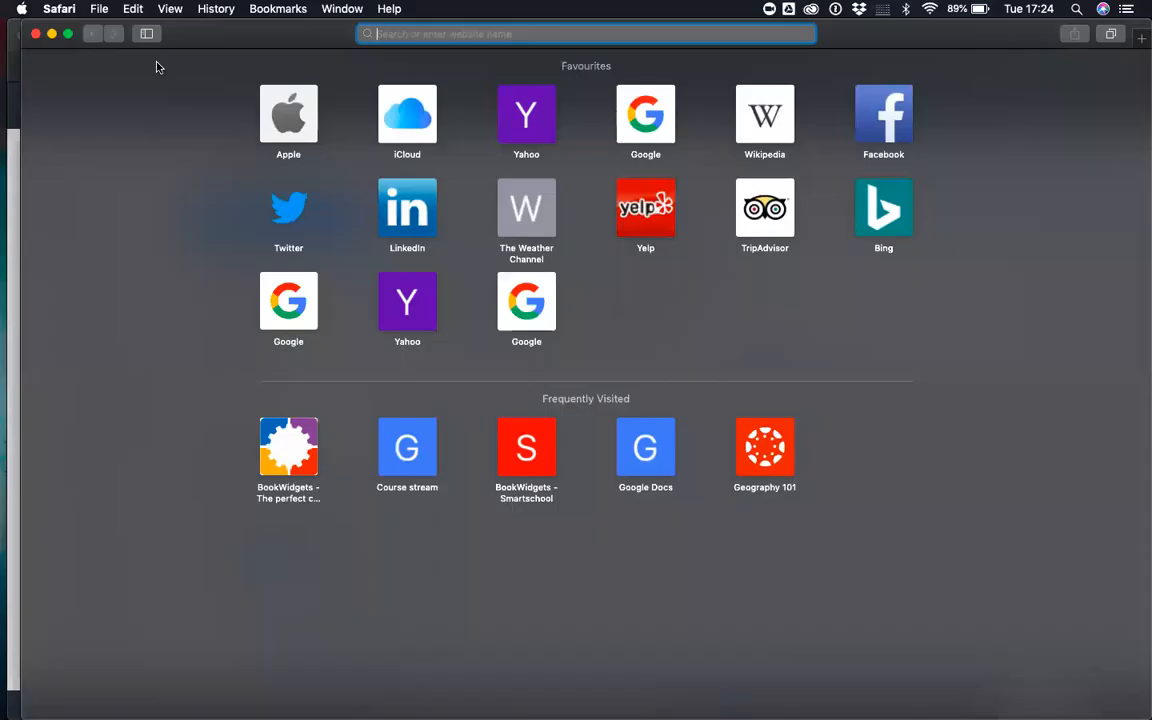
key("super+v")
key("Return")
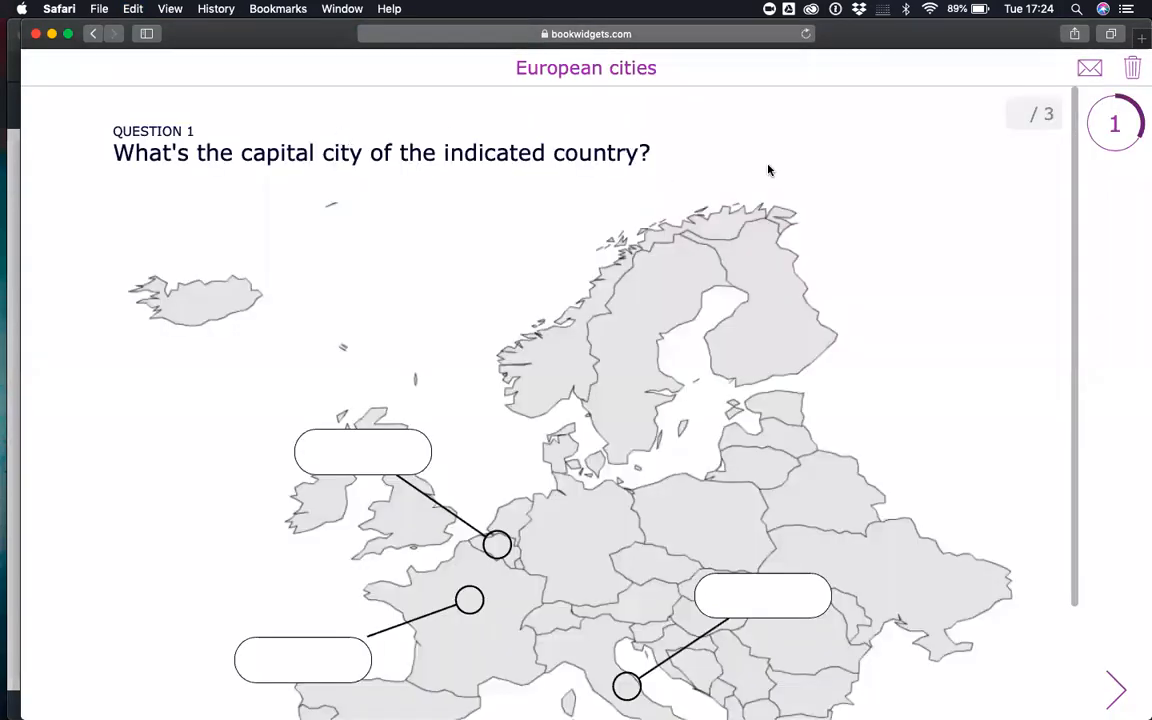
scroll(768, 170, "down", 3)
scroll(768, 170, "up", 2)
scroll(768, 170, "down", 1)
scroll(768, 170, "up", 1)
scroll(982, 159, "down", 3)
left_click(362, 319)
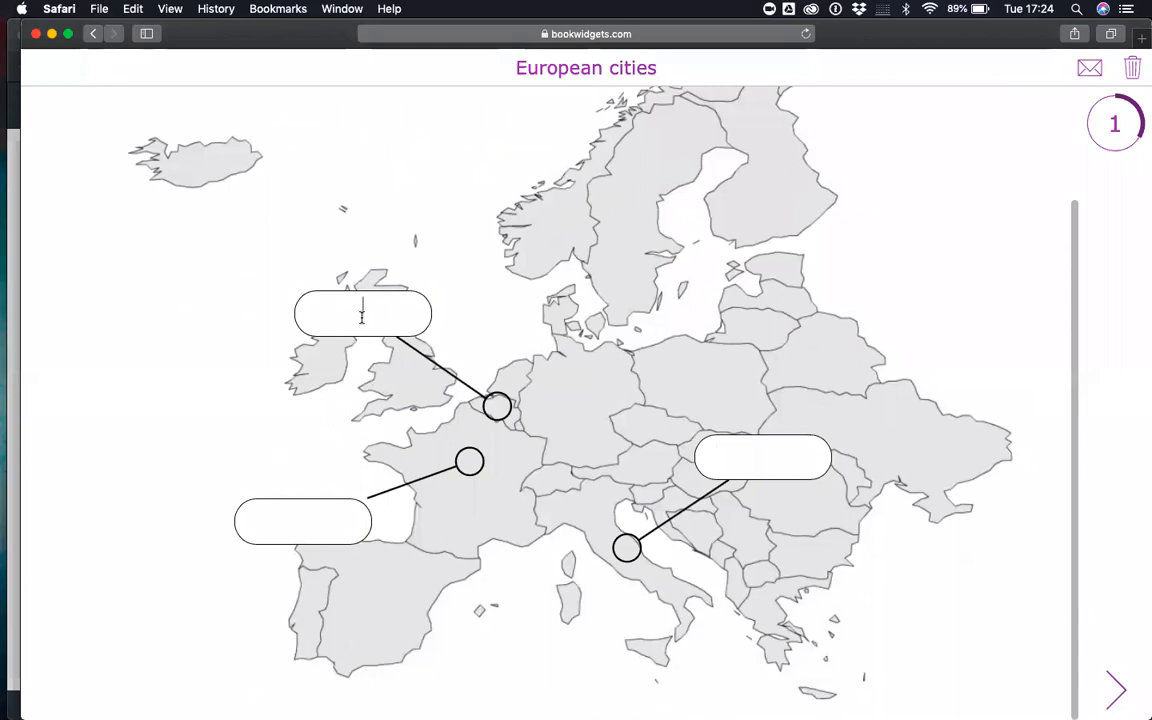
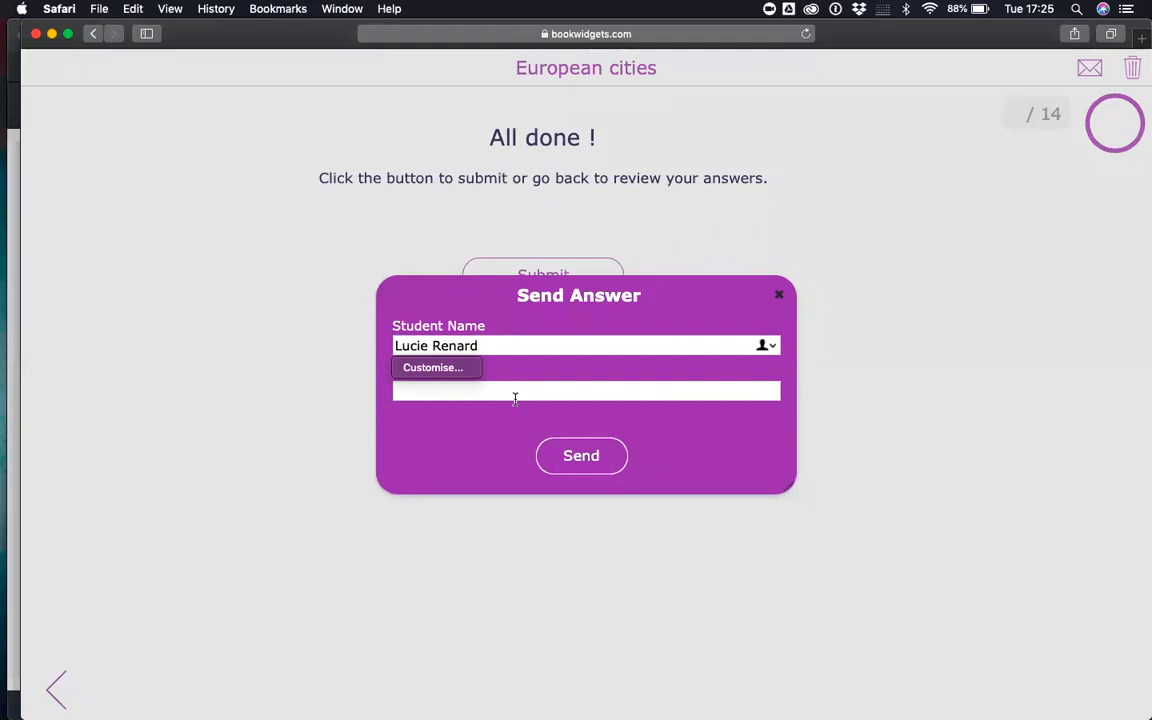
- Send the answers under the student's name and e-mail address, then dismiss the success message
left_click(515, 396)
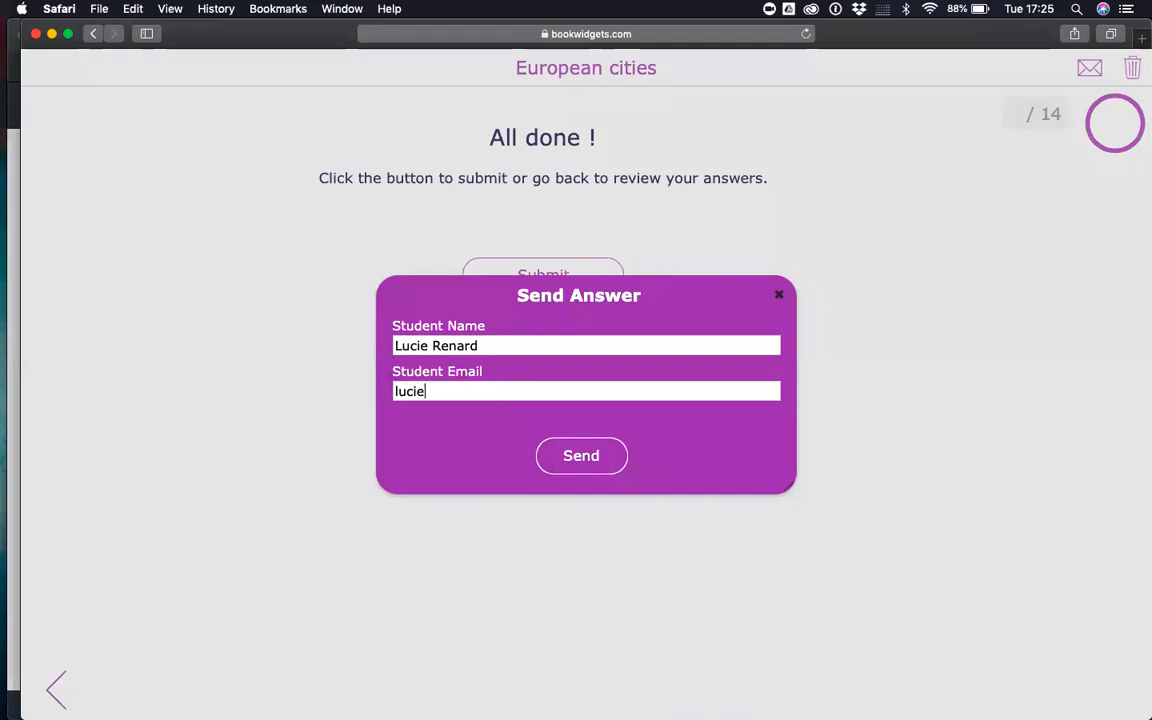
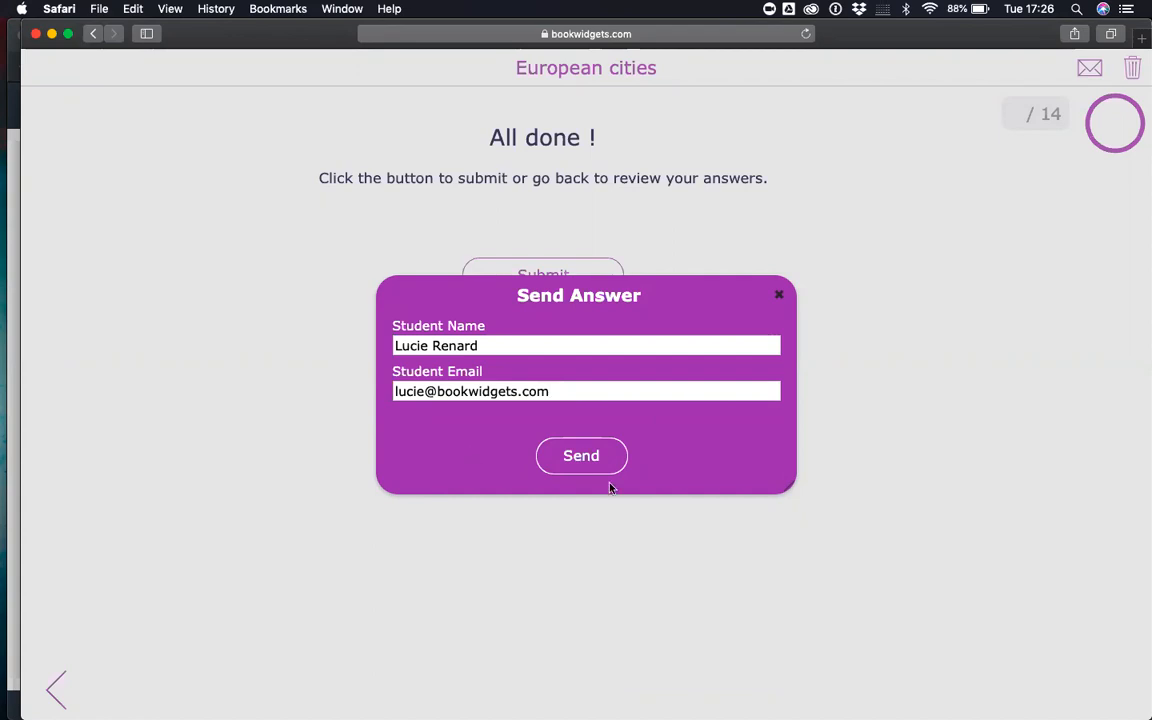
left_click(594, 457)
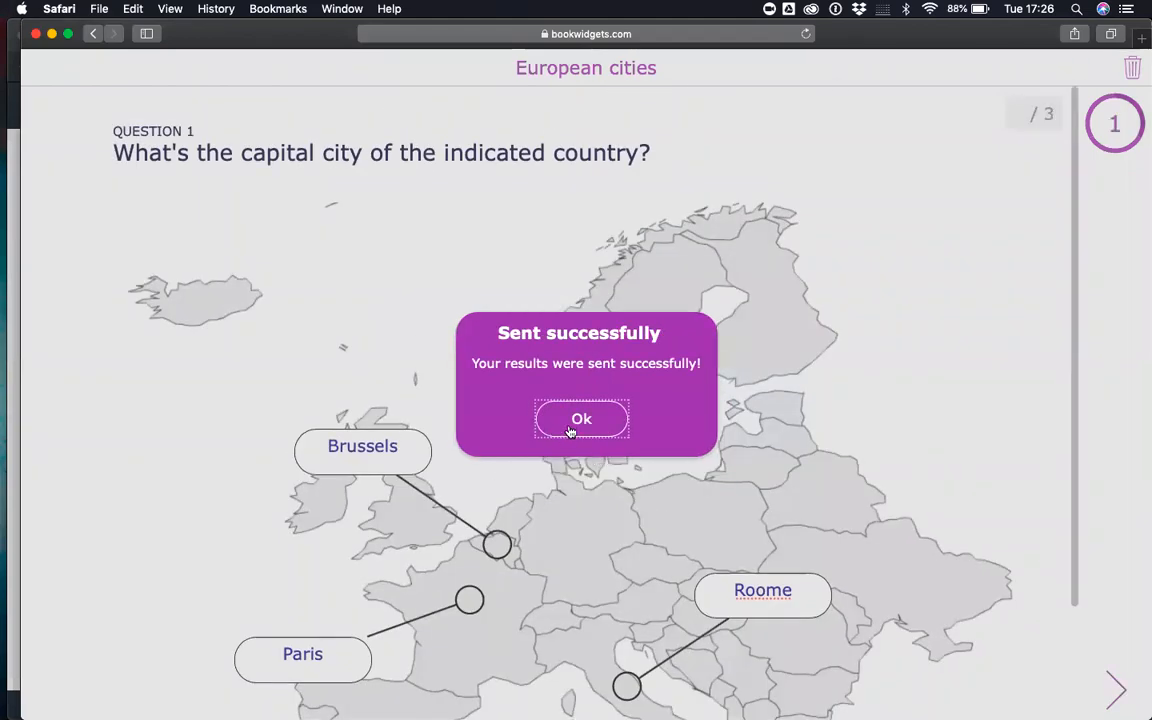
left_click(571, 431)
key("ctrl+Up")
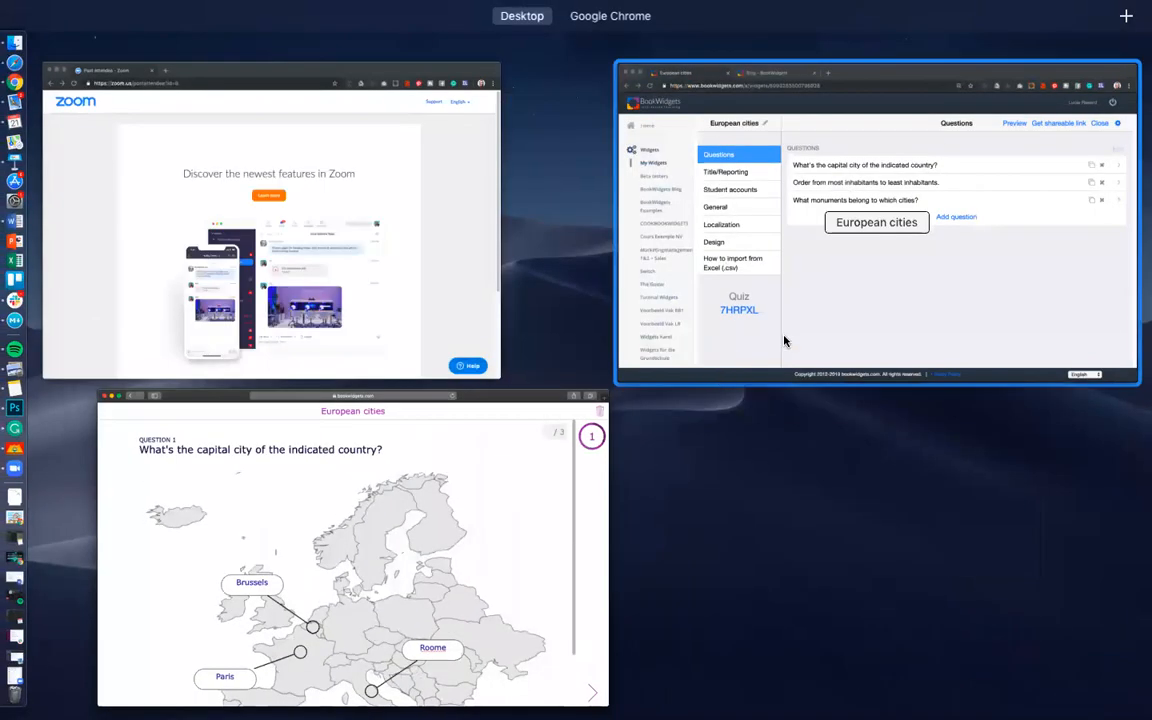
- Back in the teacher's BookWidgets window, close the editor and go to Grades & Reporting > Student Work
left_click(785, 339)
left_click(1071, 150)
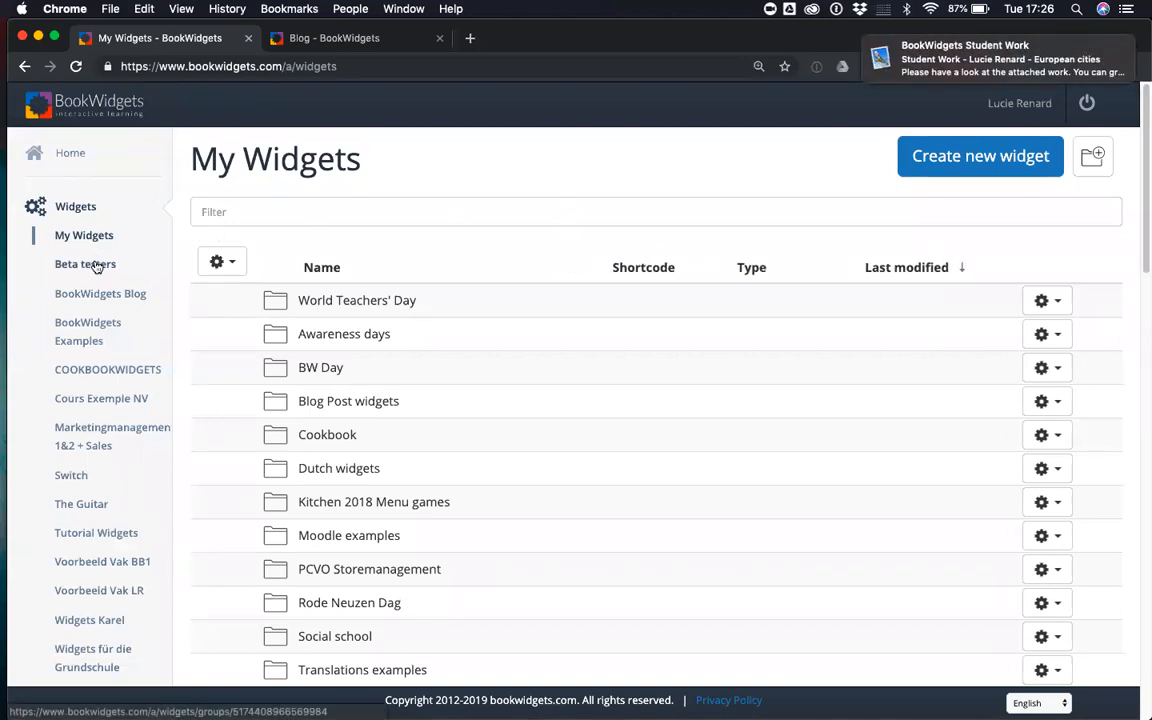
left_click(68, 160)
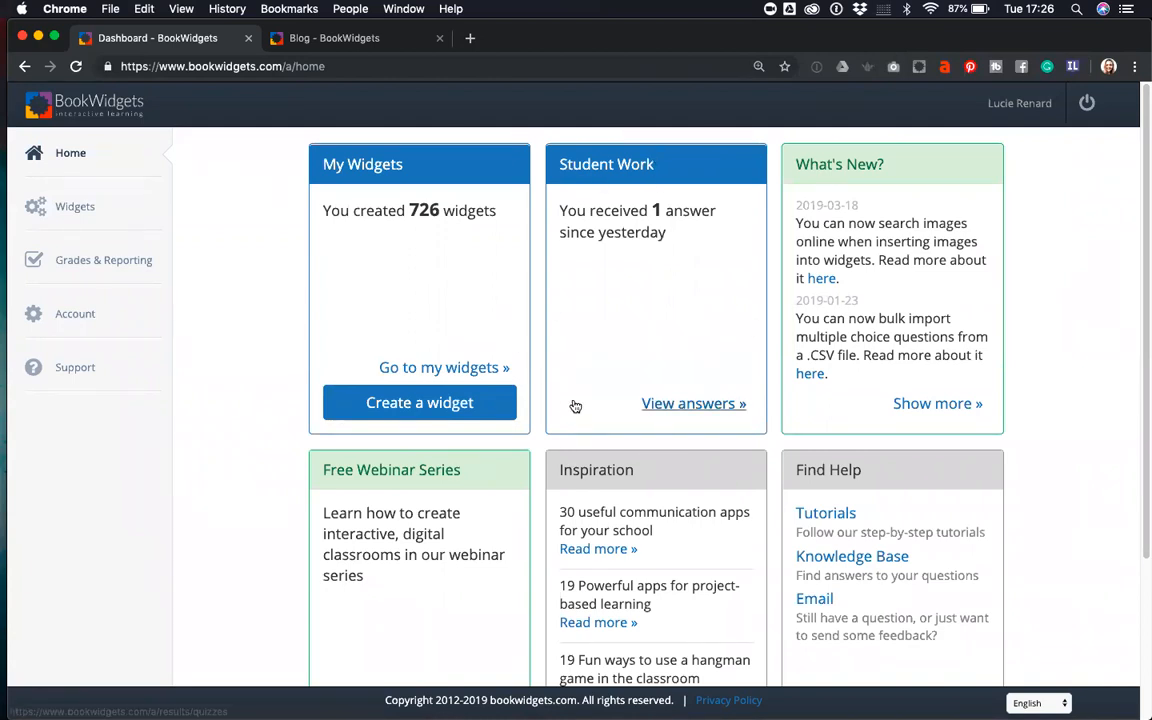
left_click(94, 264)
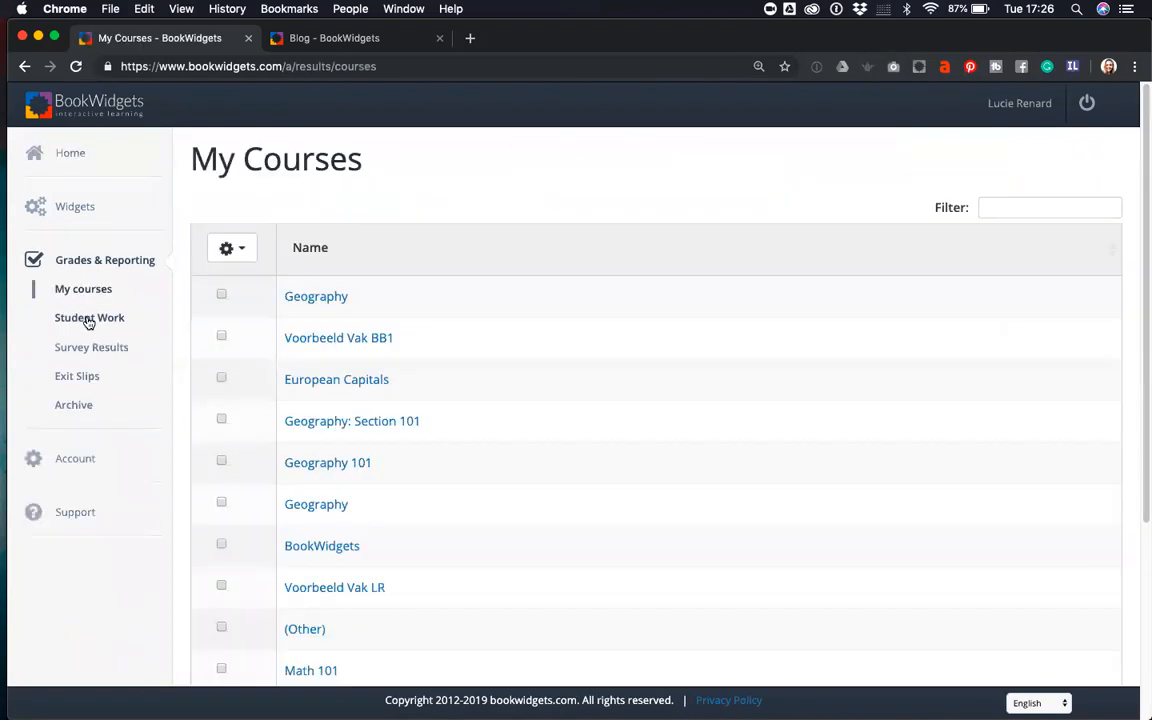
left_click(88, 320)
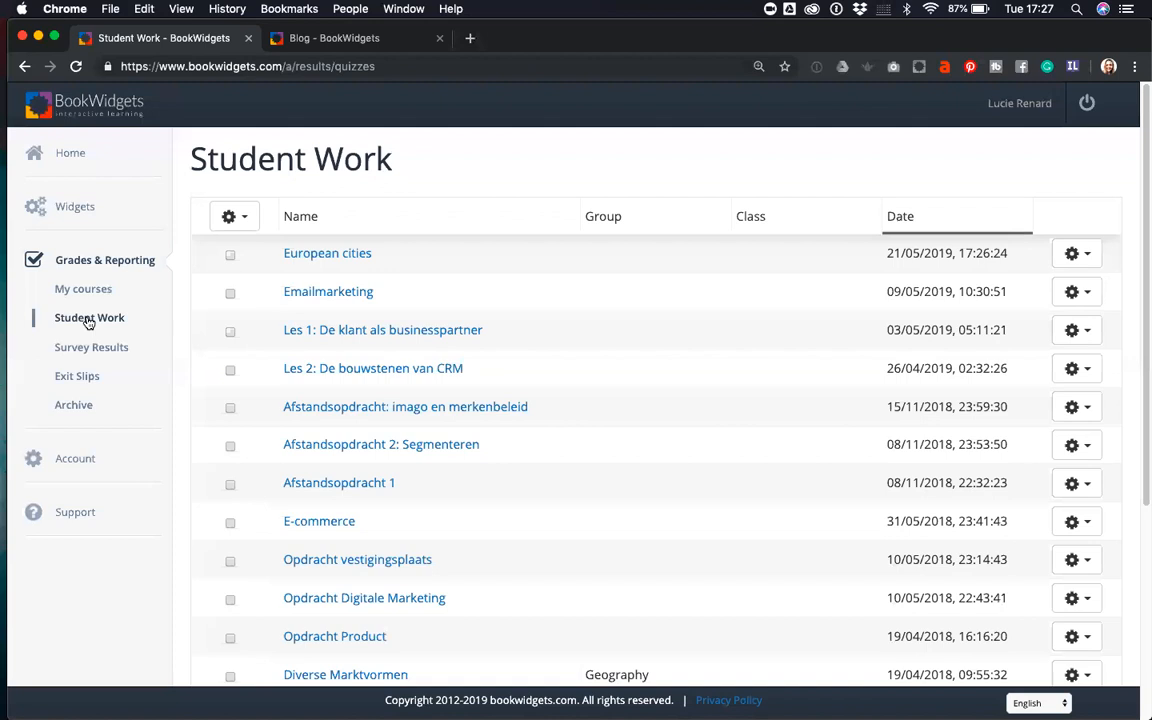
- Open the European cities results and review the 67%, 100% and 33% averages and the 11/14 answer
left_click(317, 256)
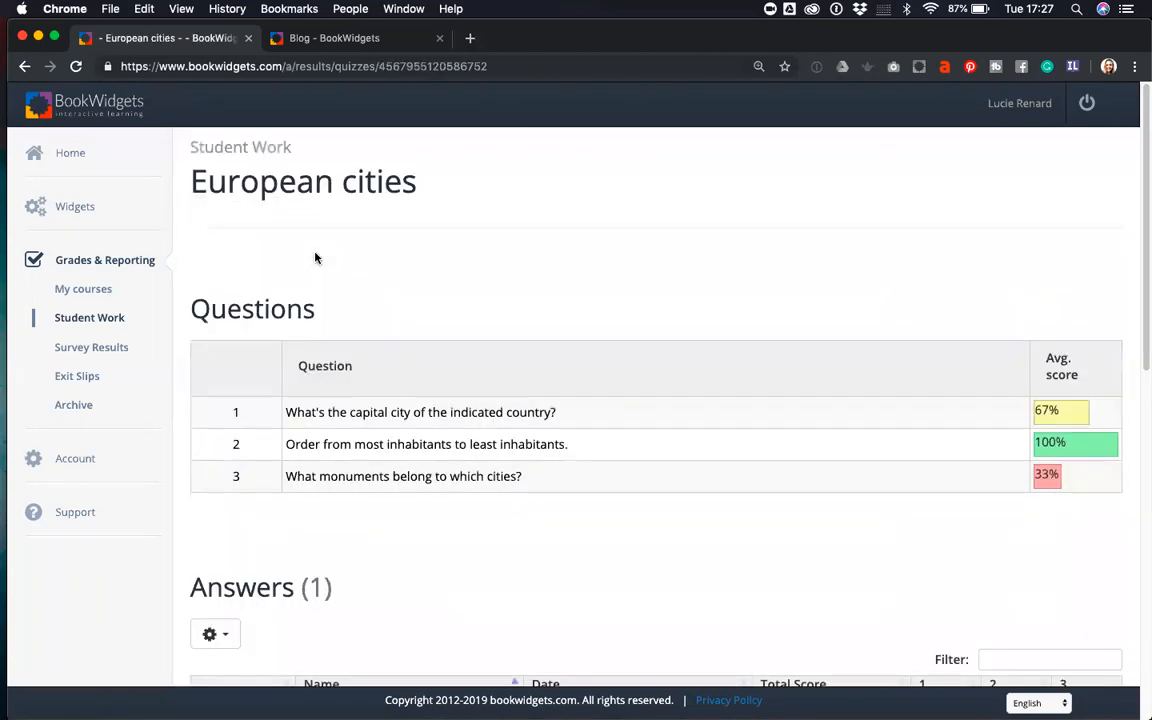
scroll(836, 548, "down", 2)
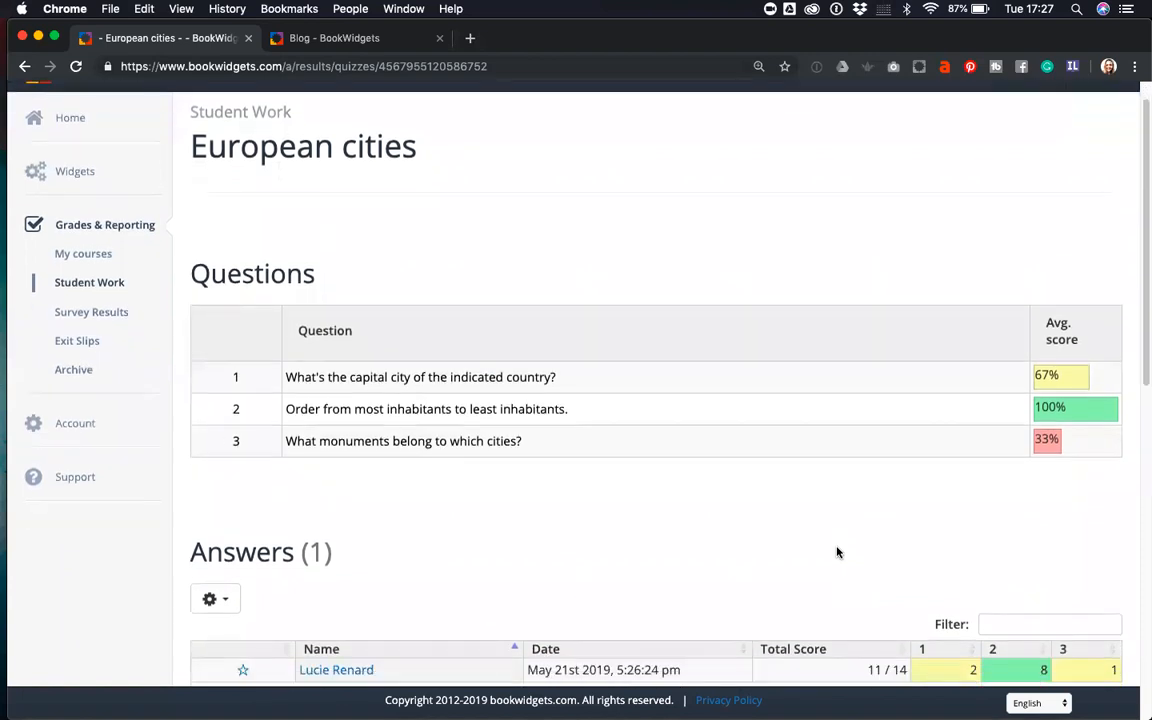
scroll(838, 552, "up", 2)
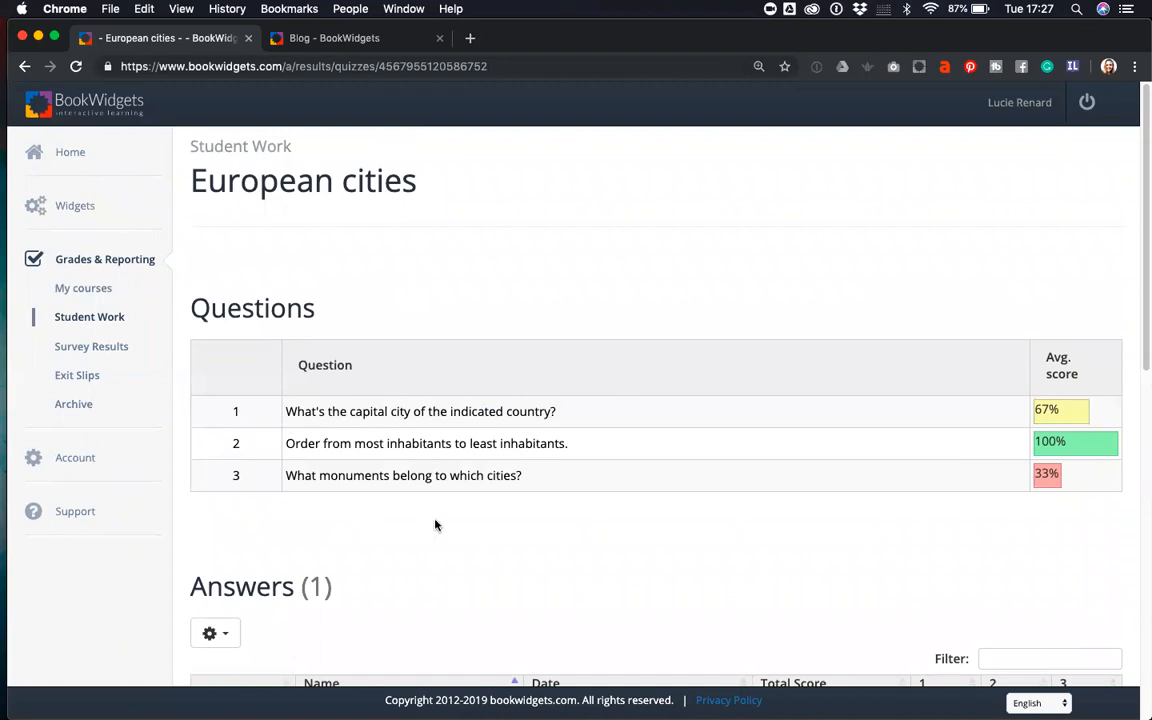
scroll(635, 533, "down", 3)
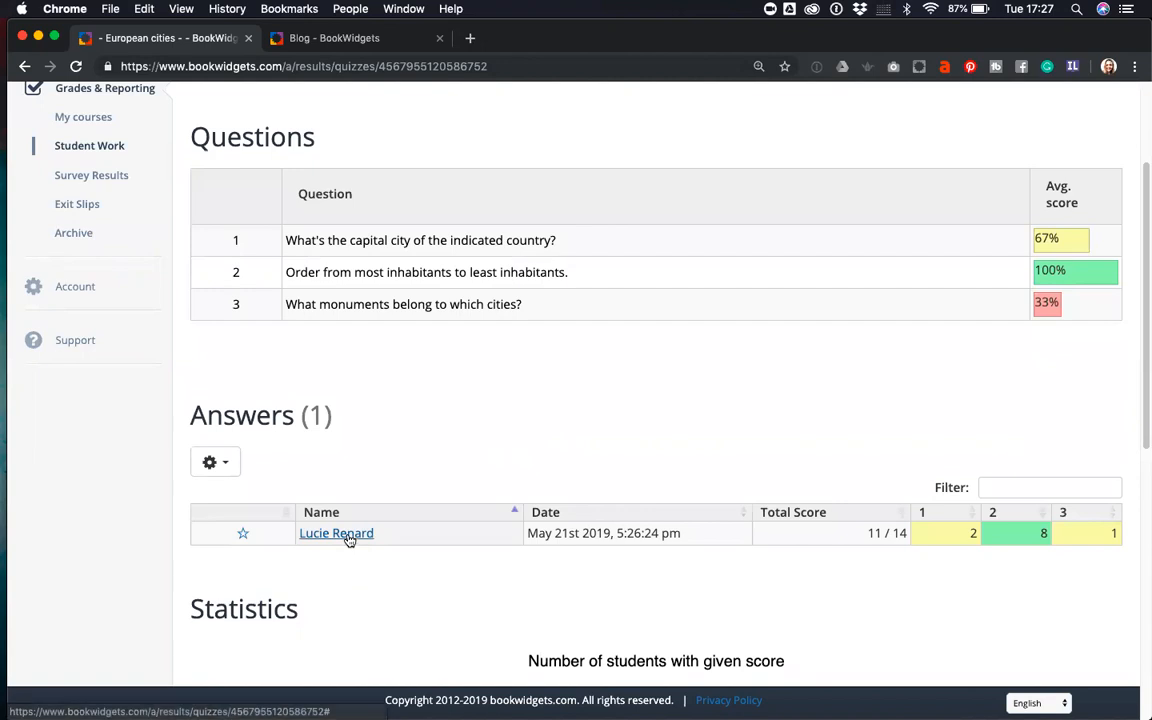
scroll(378, 555, "up", 2)
scroll(507, 544, "down", 2)
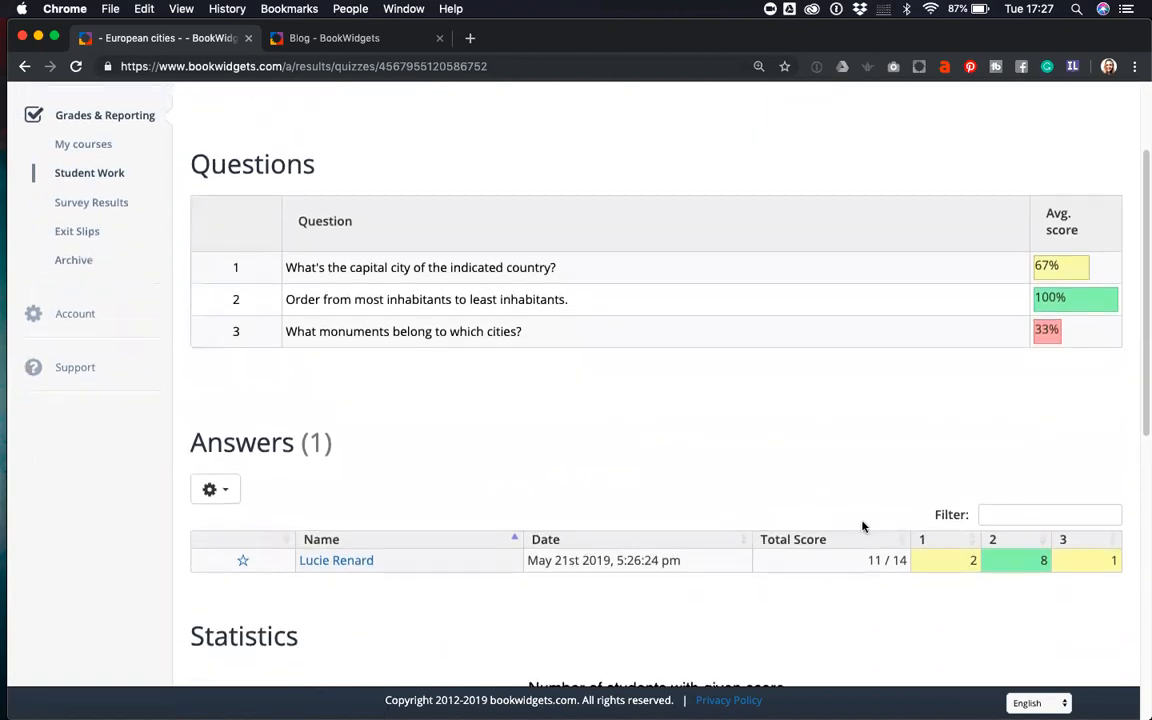
scroll(830, 450, "up", 1)
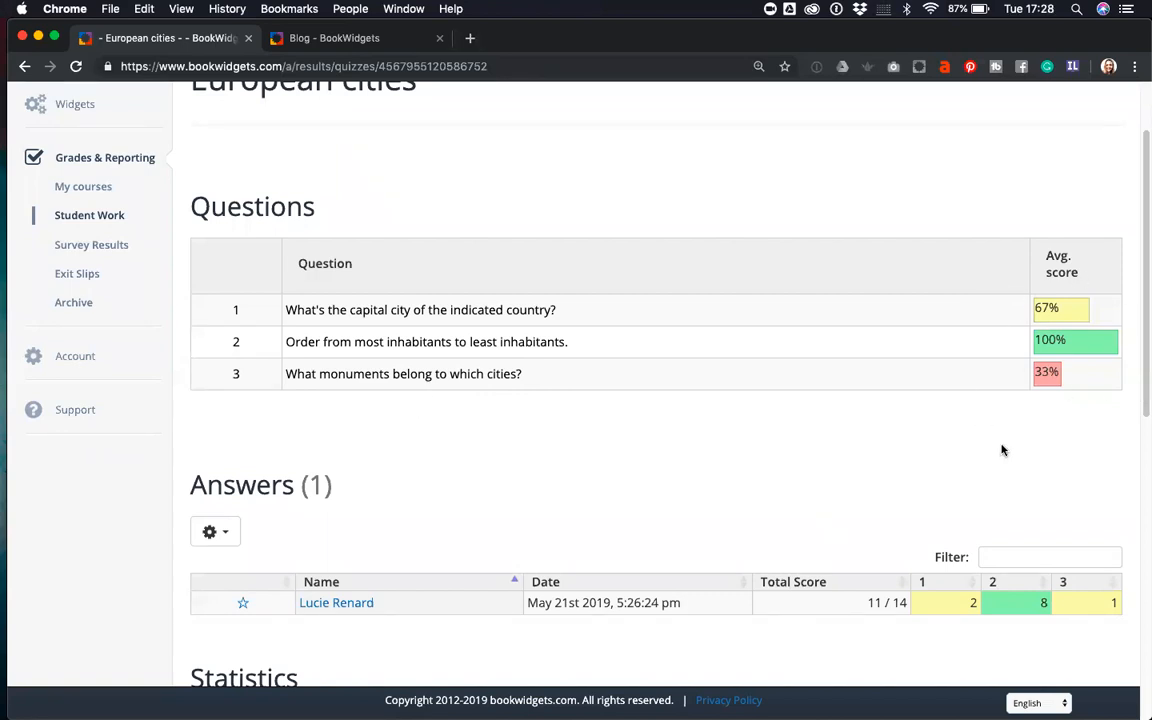
scroll(852, 433, "down", 1)
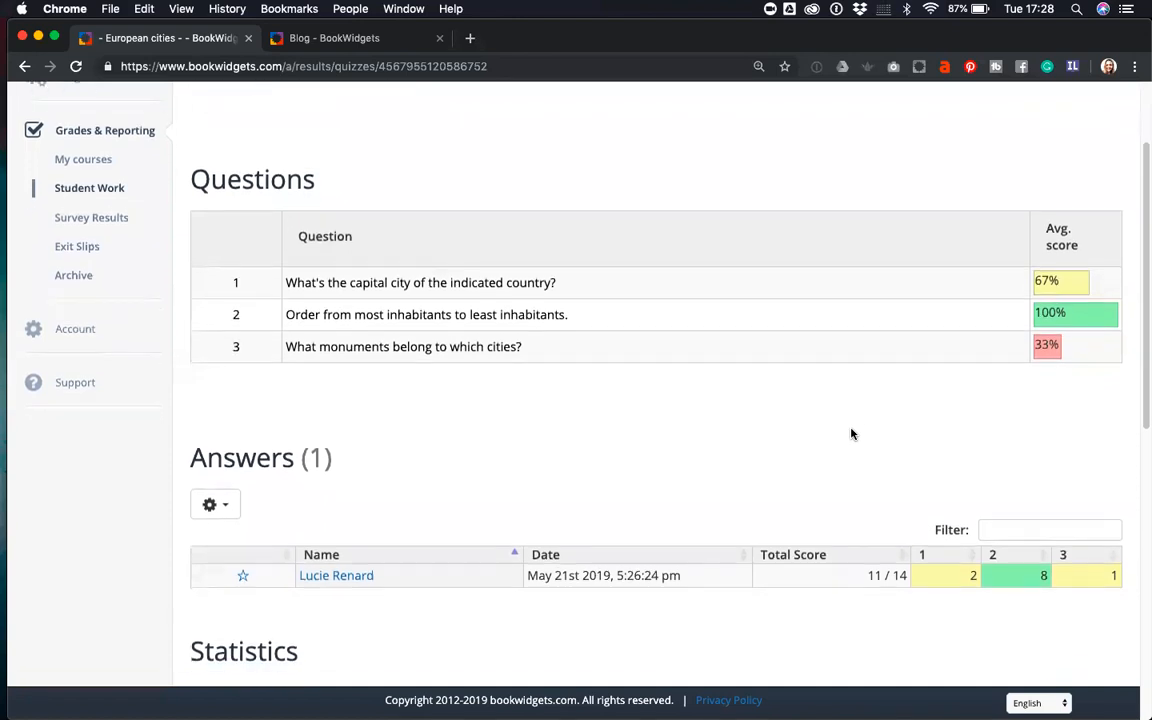
scroll(700, 360, "down", 2)
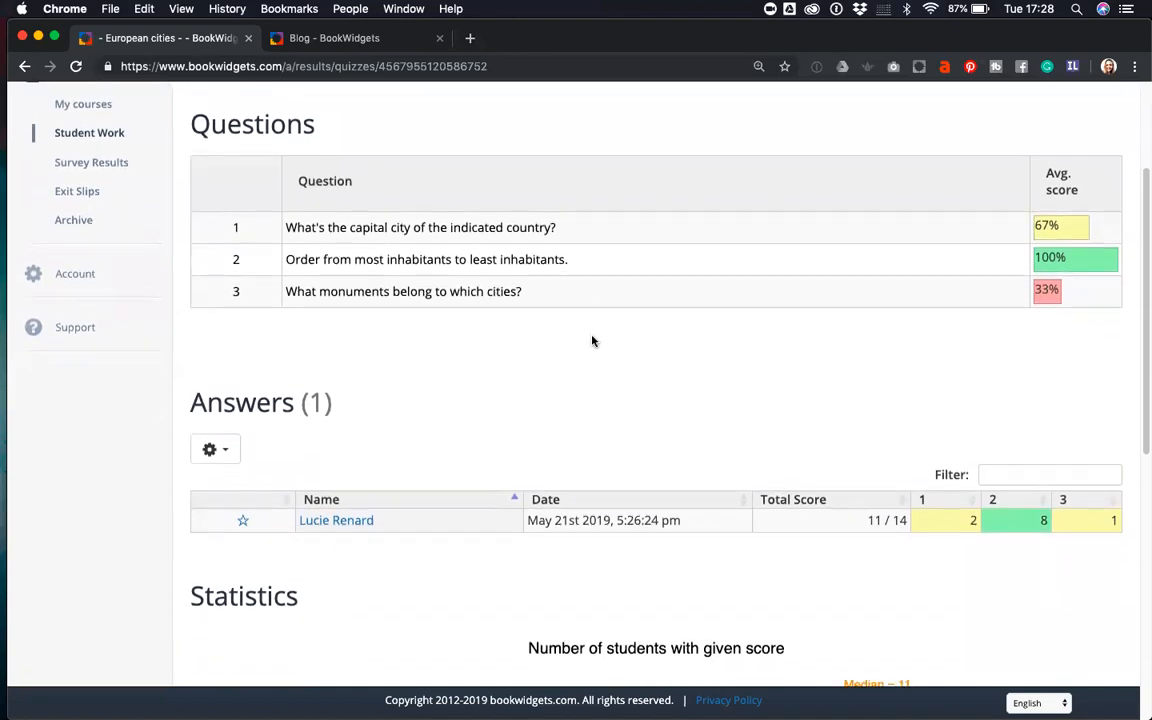
scroll(592, 341, "down", 5)
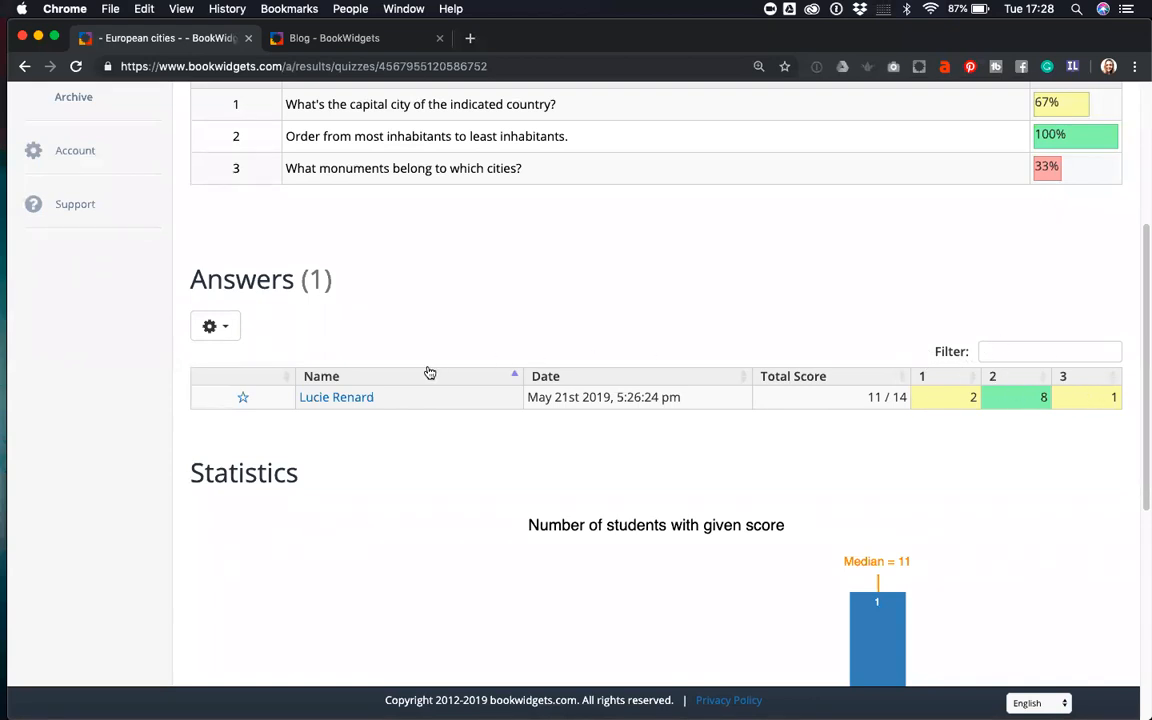
scroll(424, 370, "up", 1)
scroll(419, 370, "up", 2)
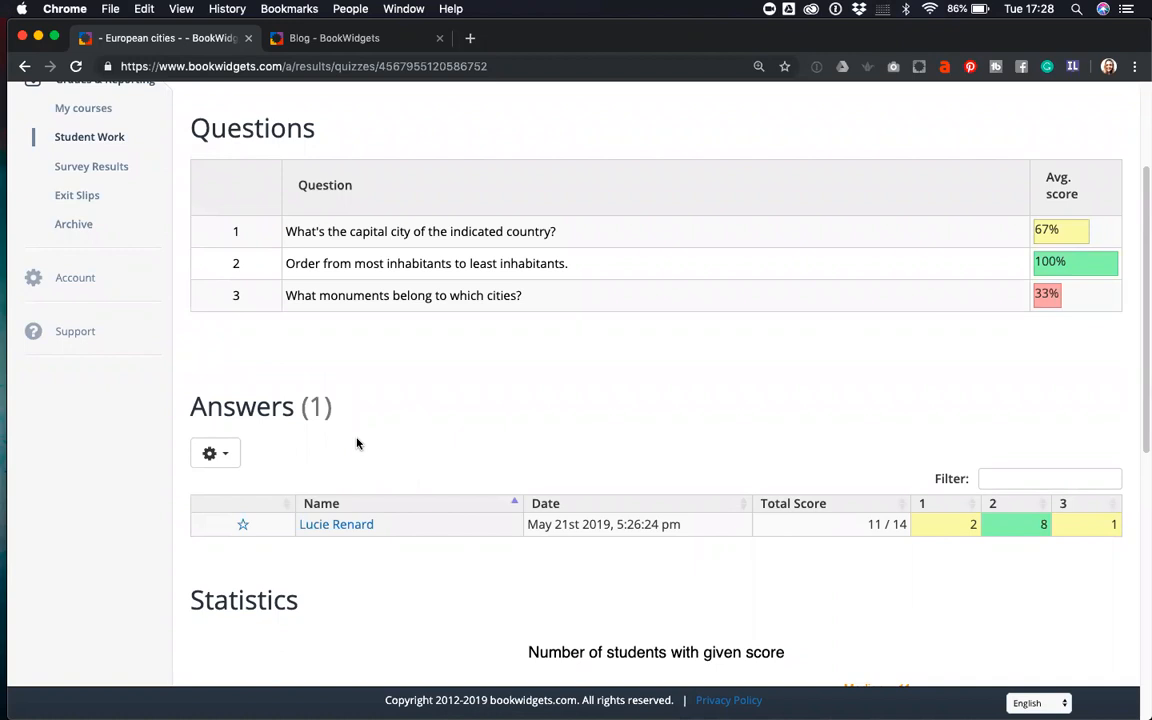
scroll(397, 445, "down", 1)
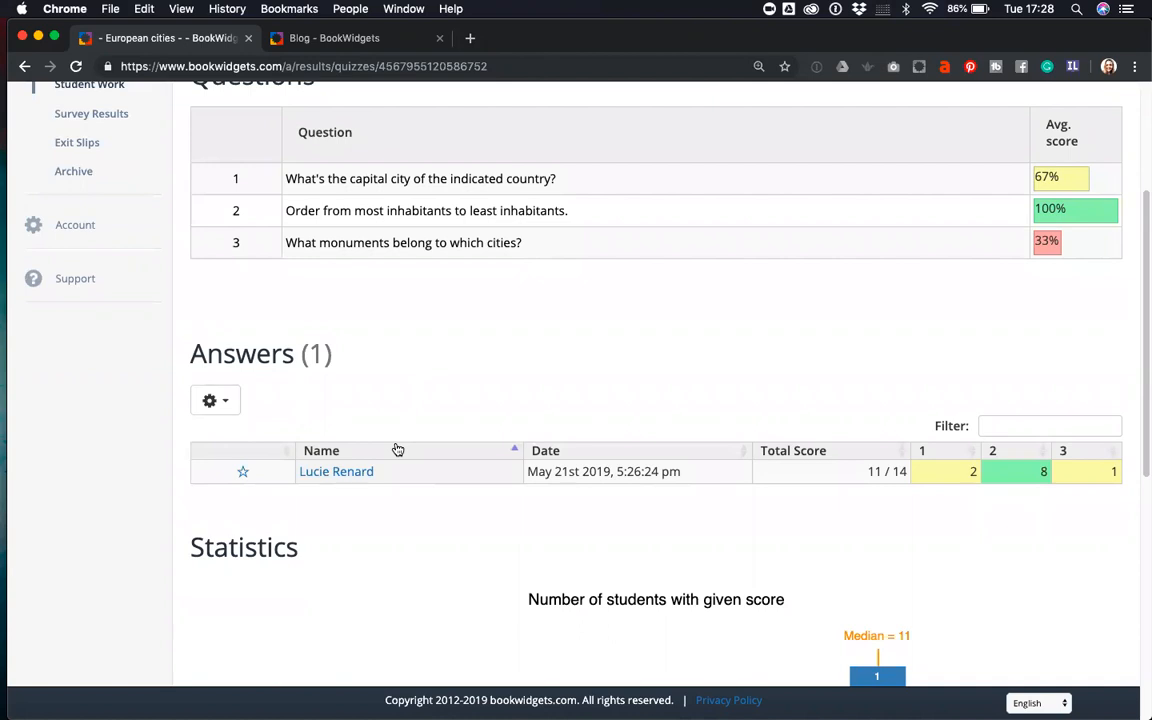
scroll(397, 449, "down", 1)
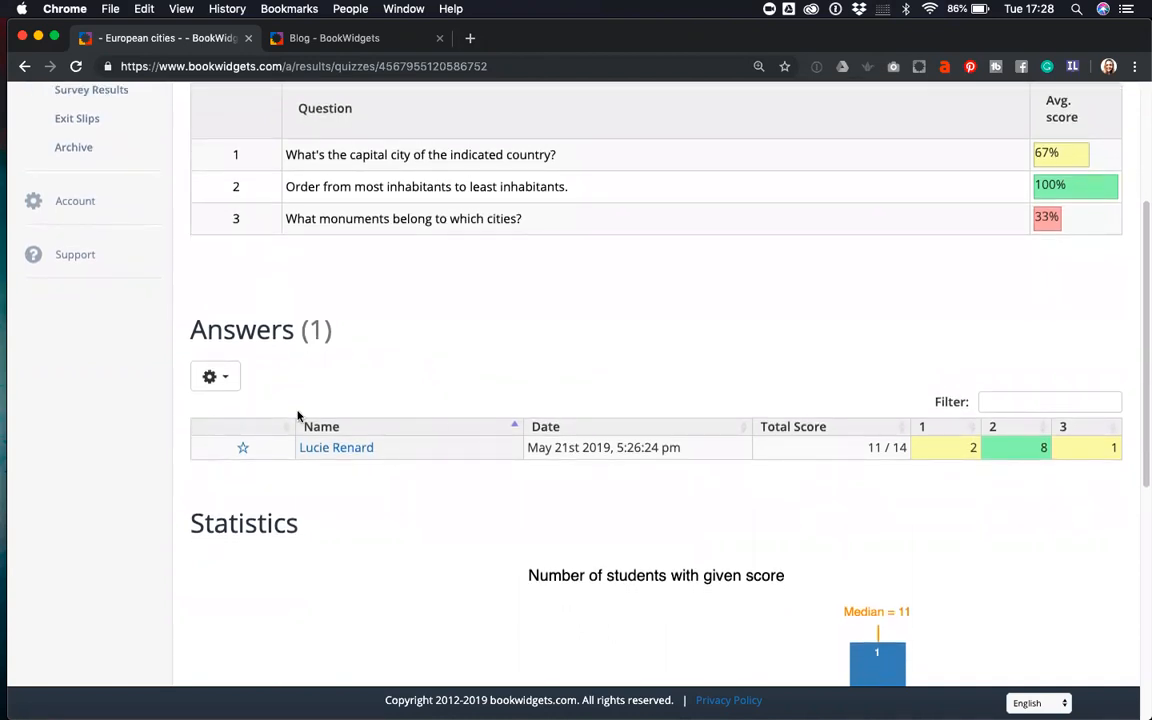
- Open the student's submission and regrade question 1 to 3 points, making the total 12 / 14
left_click(342, 453)
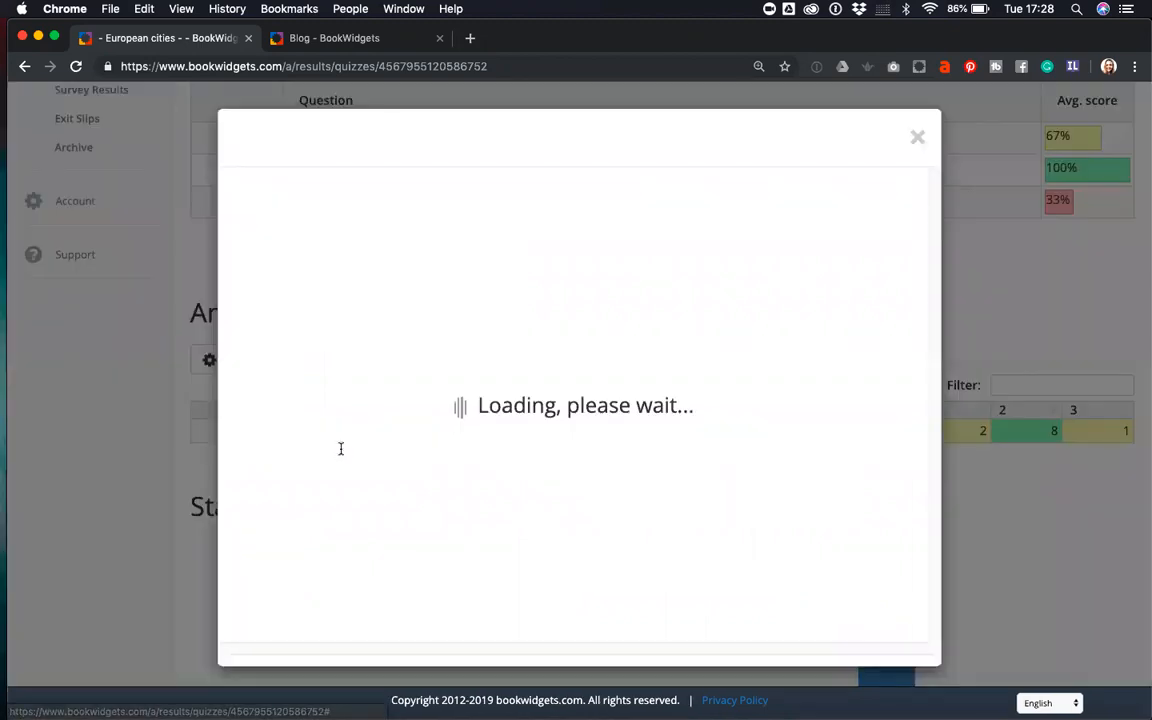
scroll(563, 455, "down", 5)
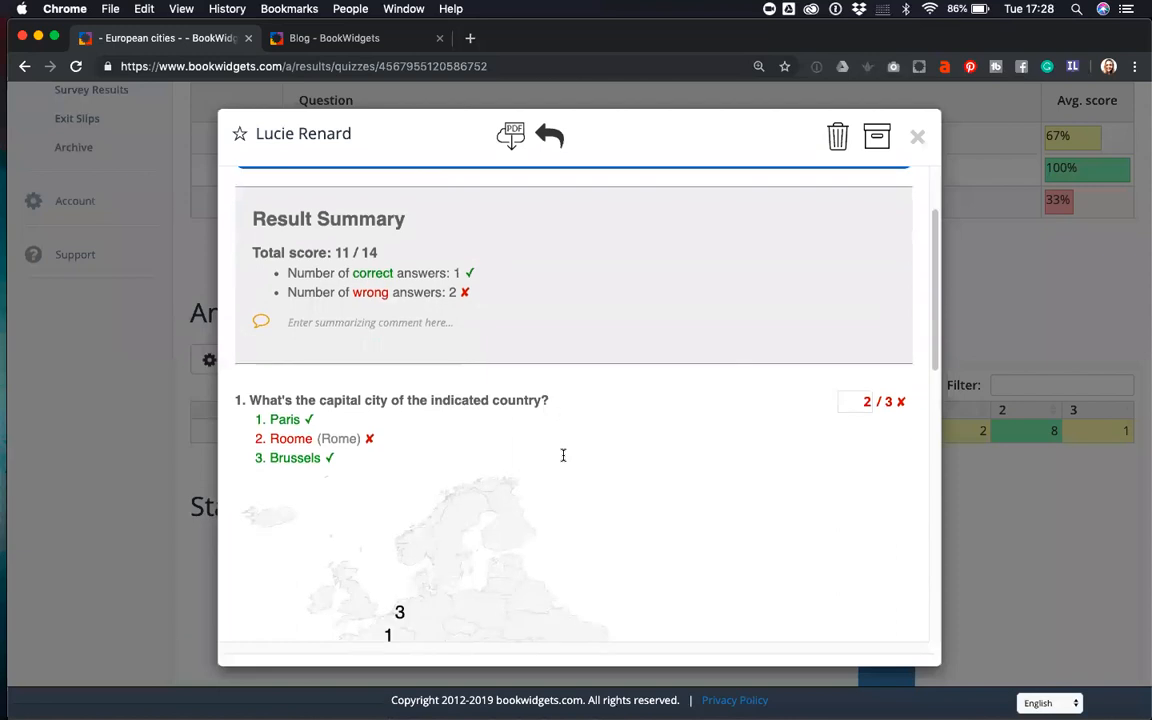
scroll(565, 464, "down", 2)
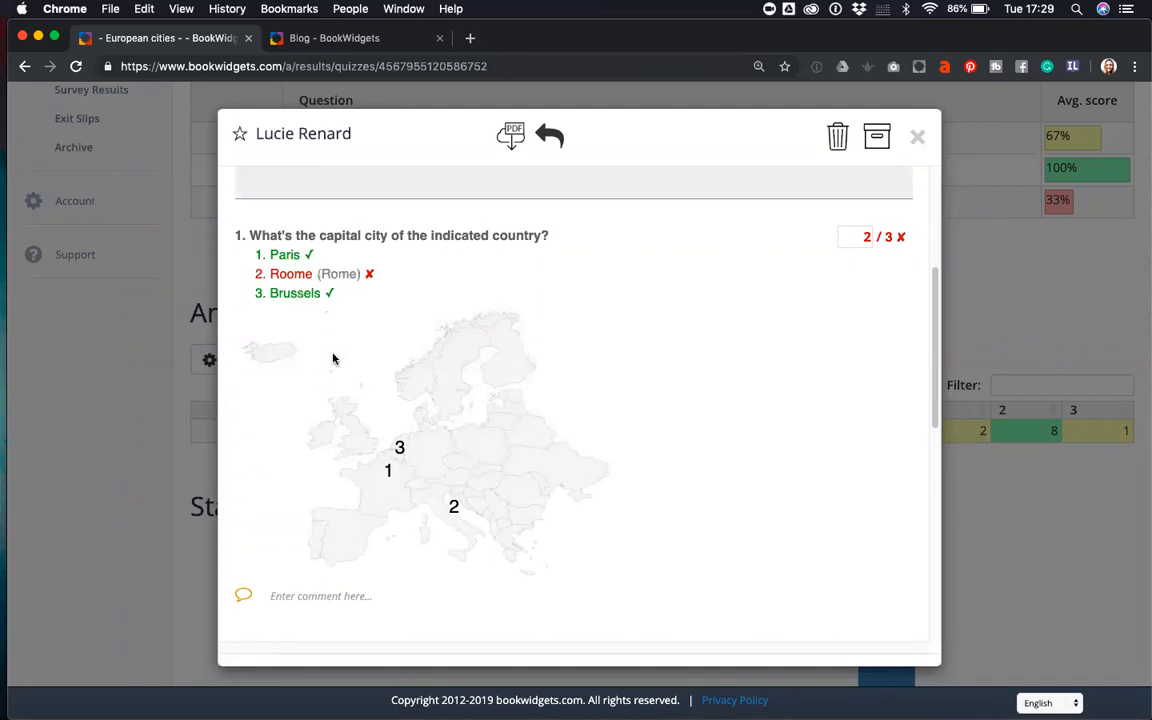
left_click(867, 235)
type("3")
double_click(866, 235)
- Comment 'Mind you spelling!' on question 1's answer
scroll(772, 305, "down", 2)
scroll(770, 309, "up", 2)
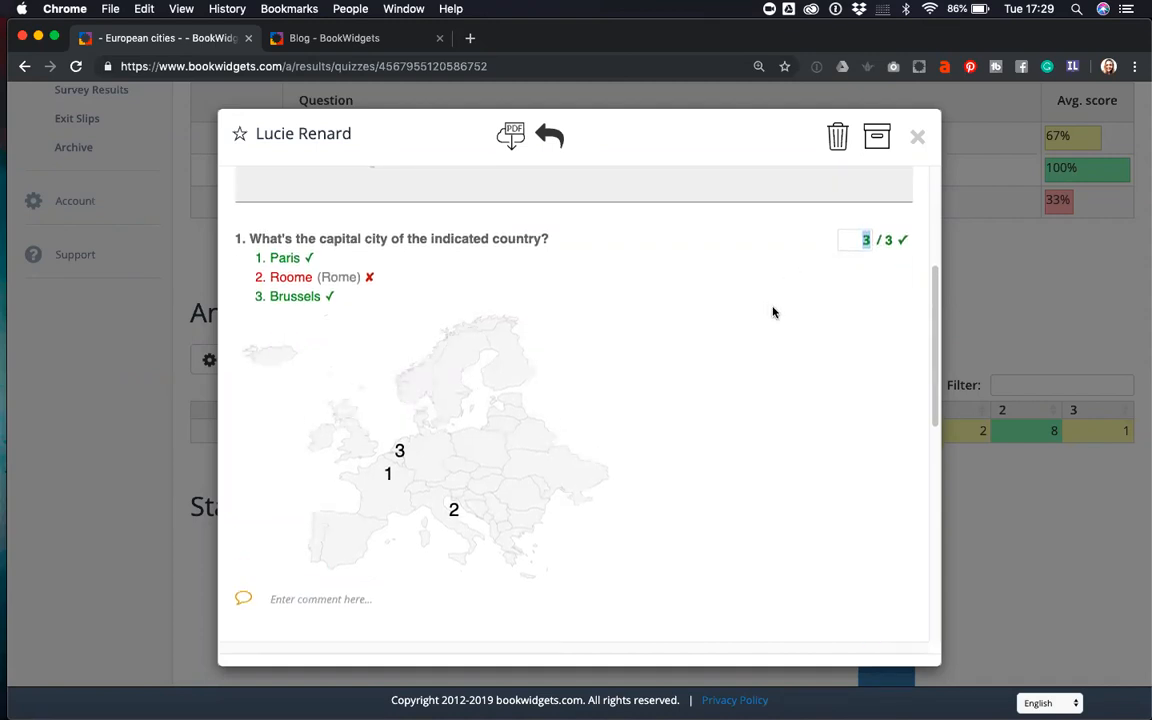
scroll(772, 313, "down", 5)
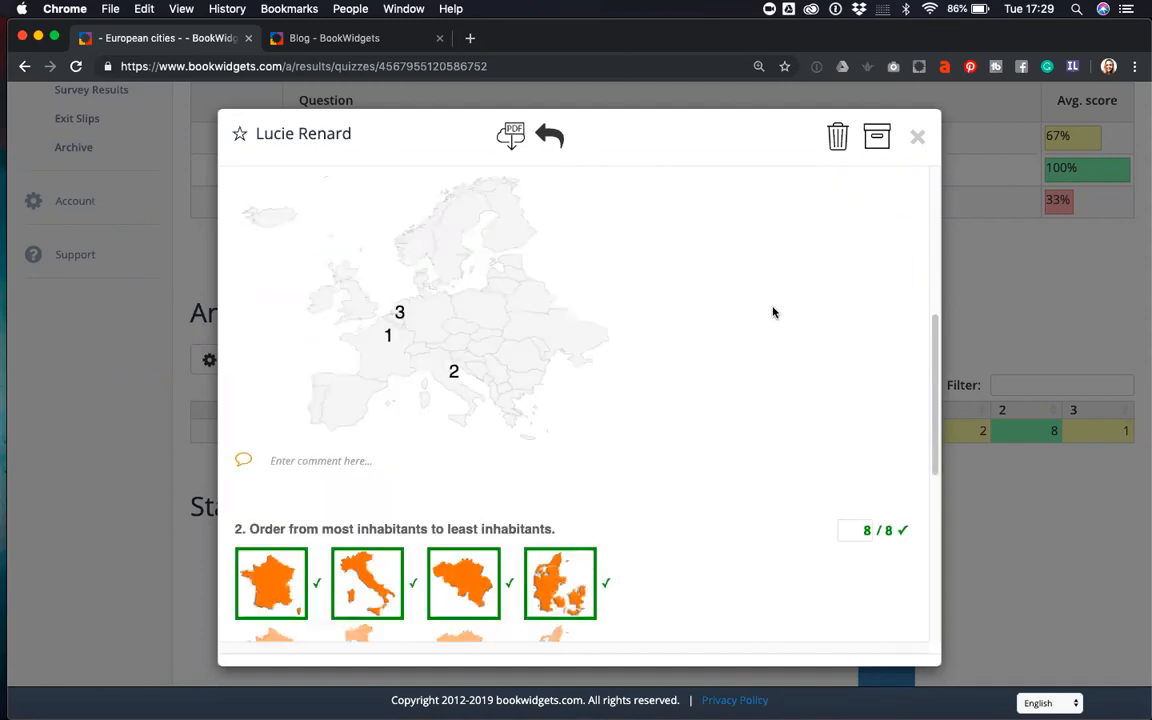
left_click(284, 466)
scroll(280, 408, "up", 2)
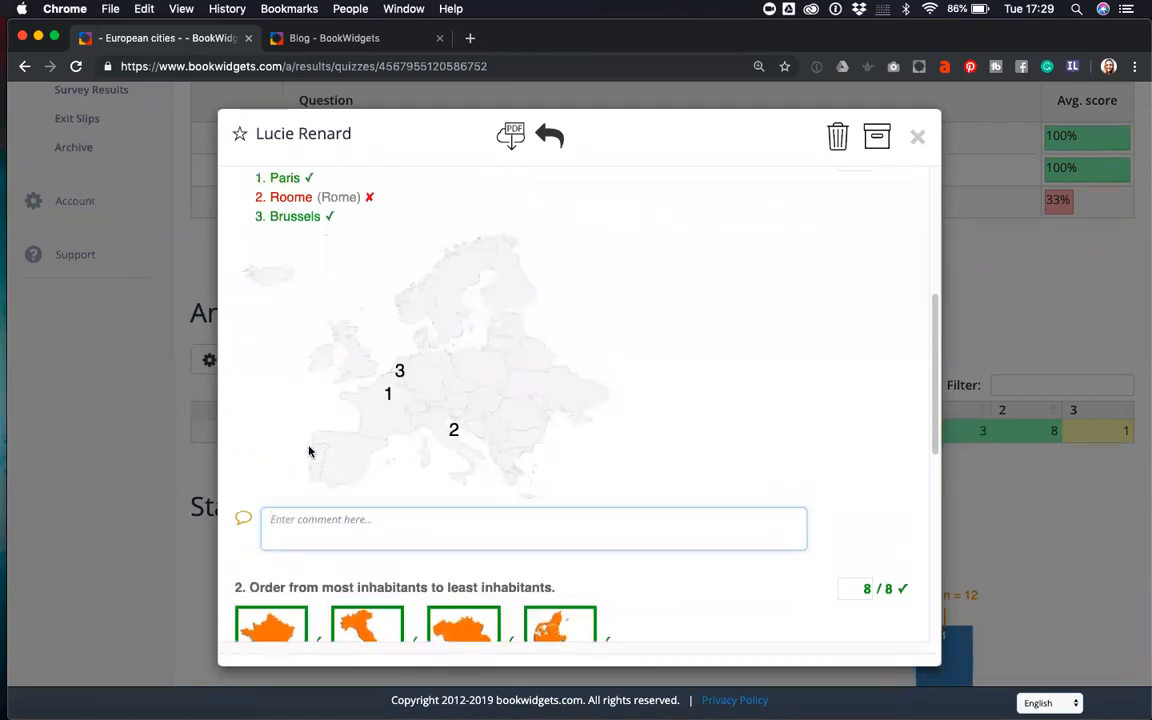
type("Mind you spelling!")
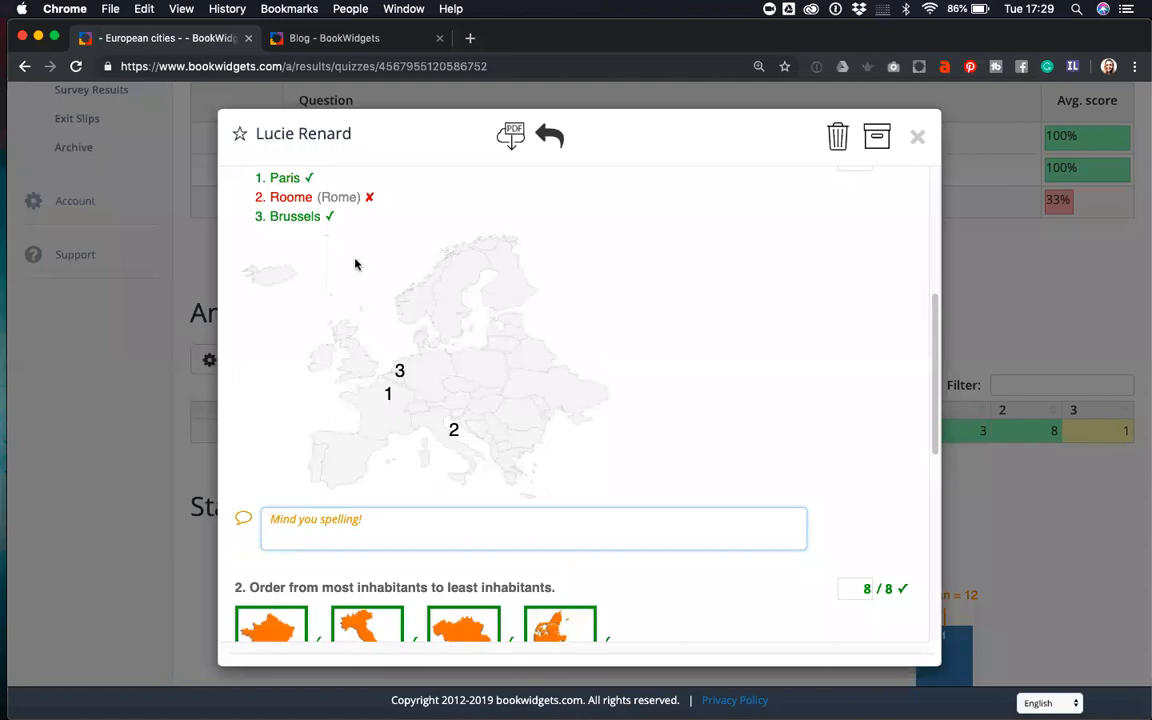
- Add the comment 'Great!' under question 2
scroll(391, 442, "down", 5)
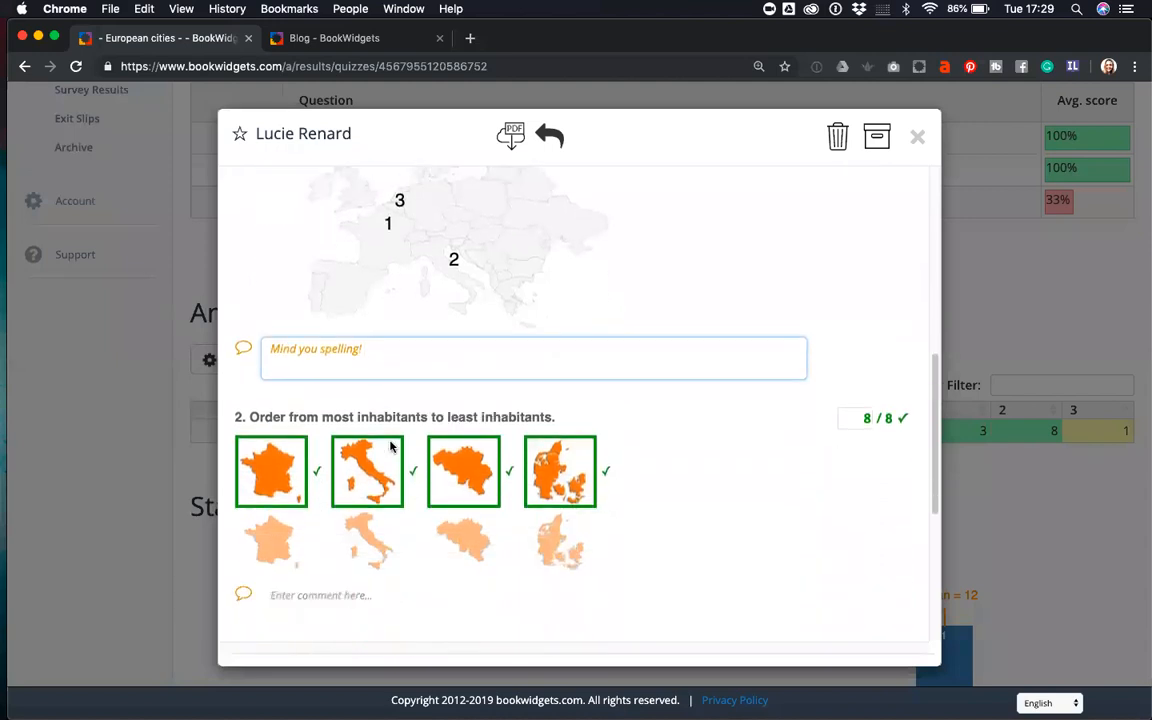
scroll(283, 450, "down", 5)
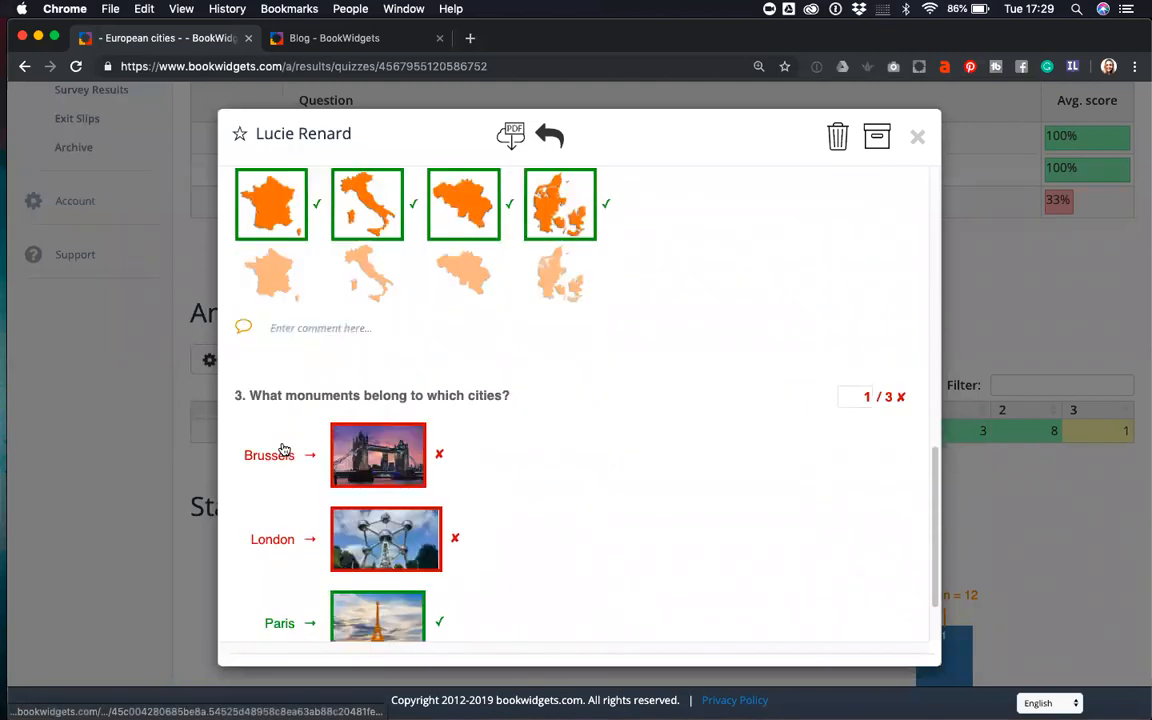
scroll(284, 450, "down", 2)
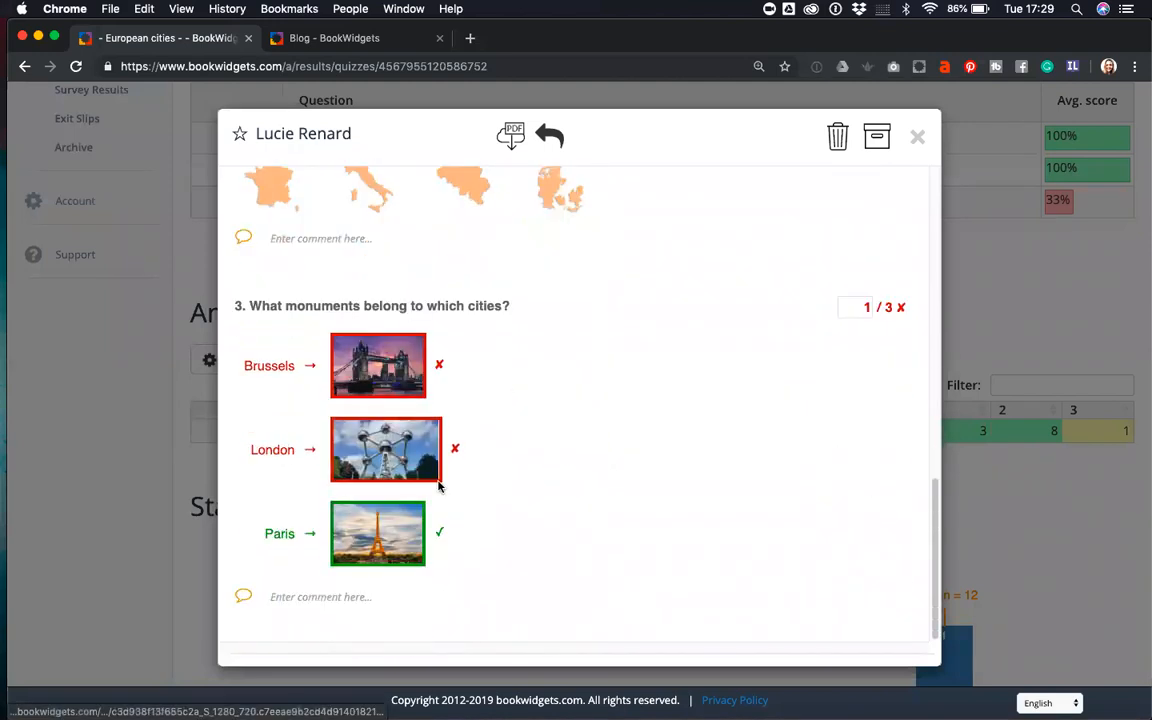
left_click(298, 240)
type("Great!")
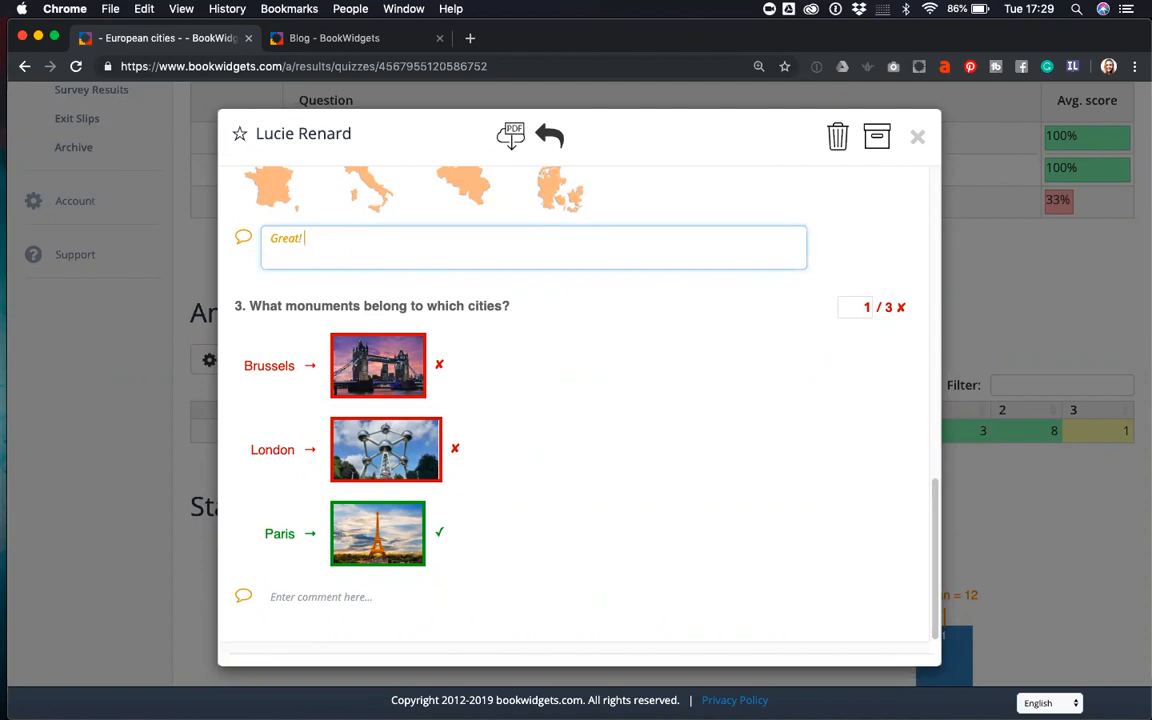
- Place the caret in the summarizing comment field for the whole result
scroll(297, 250, "up", 10)
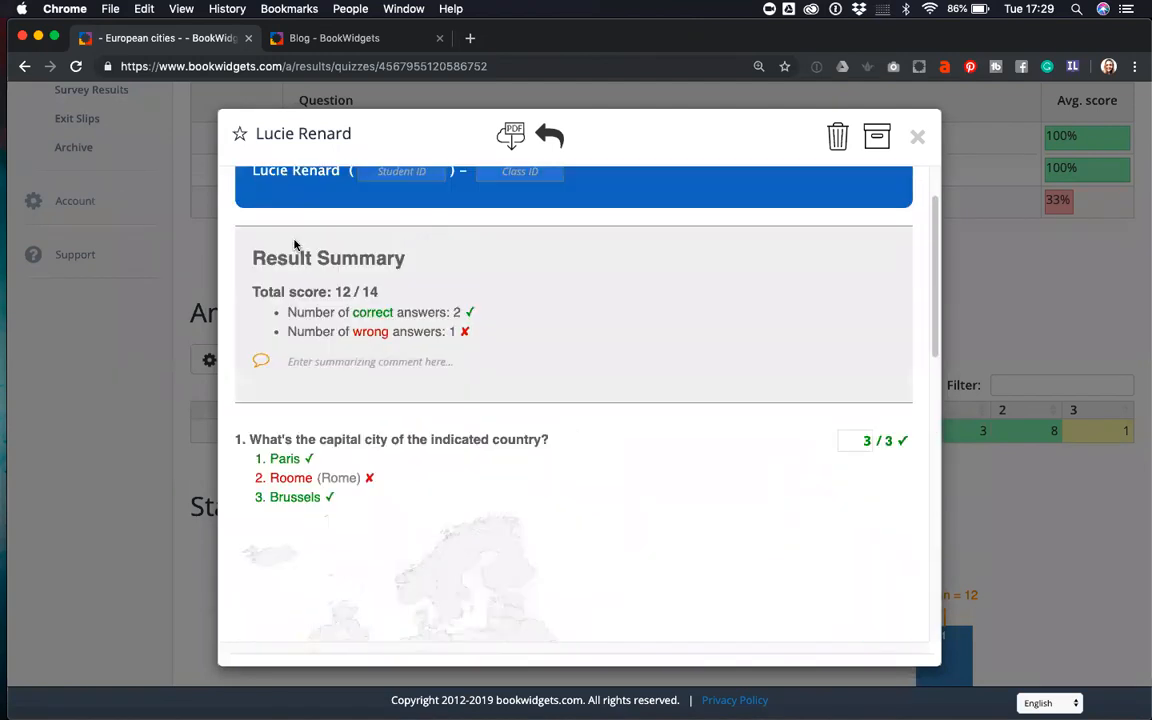
scroll(340, 368, "up", 2)
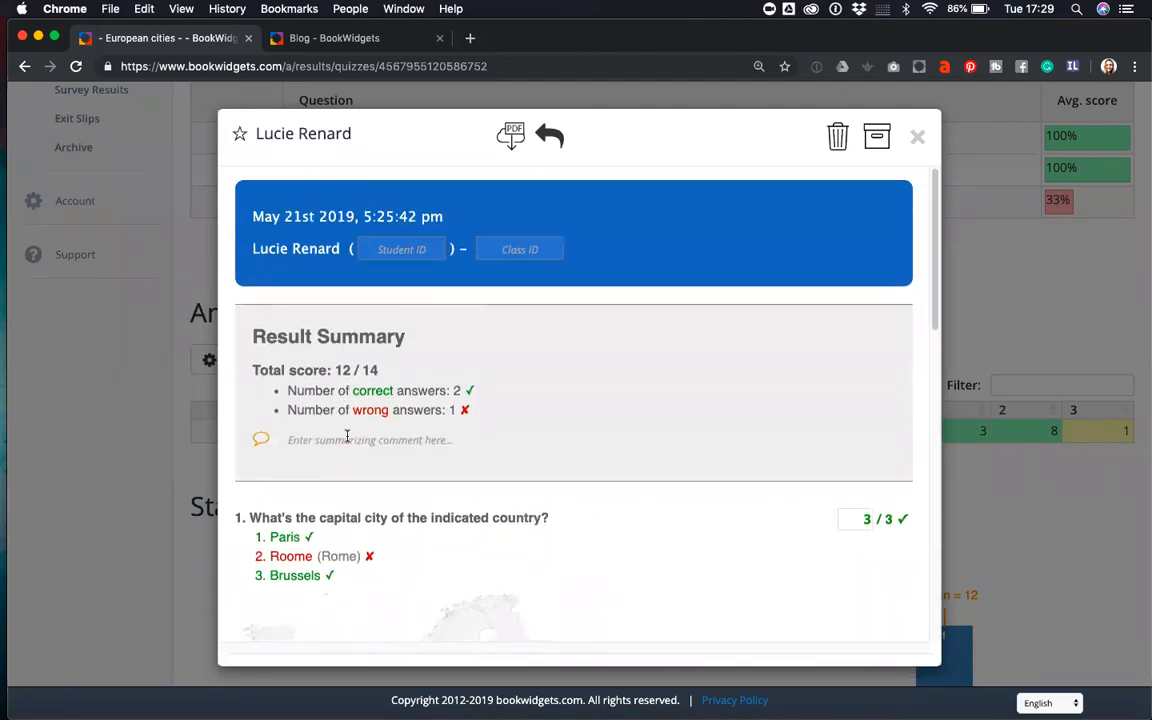
left_click(305, 437)
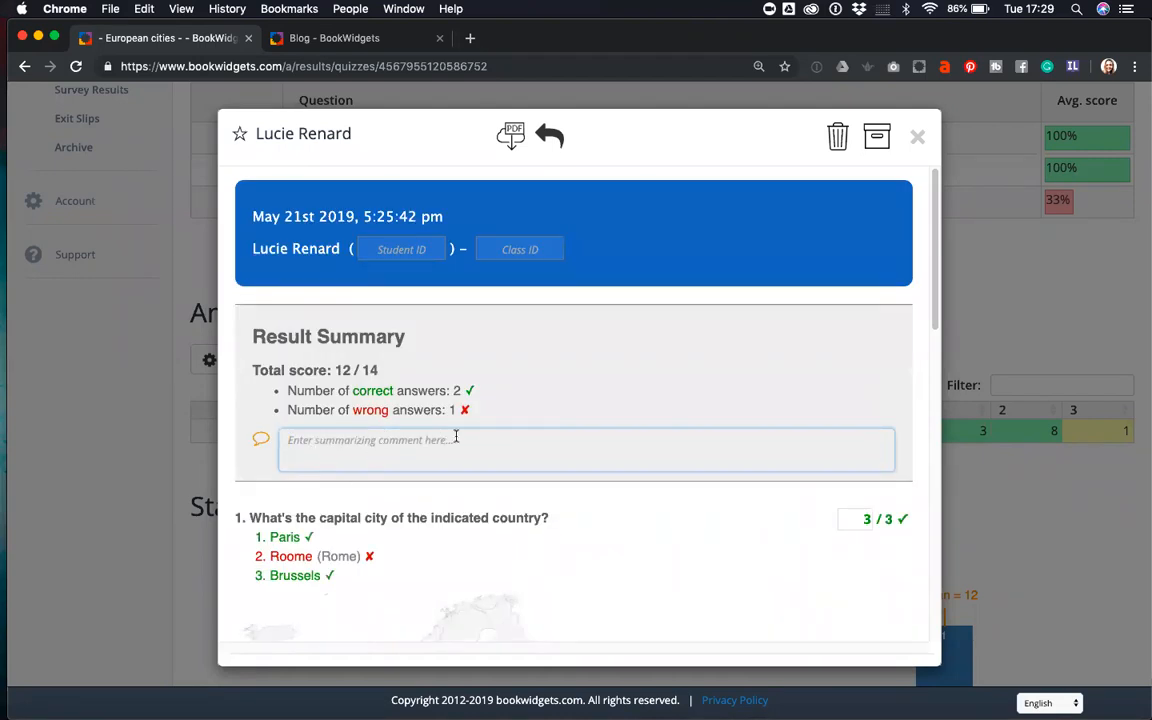
scroll(478, 440, "down", 5)
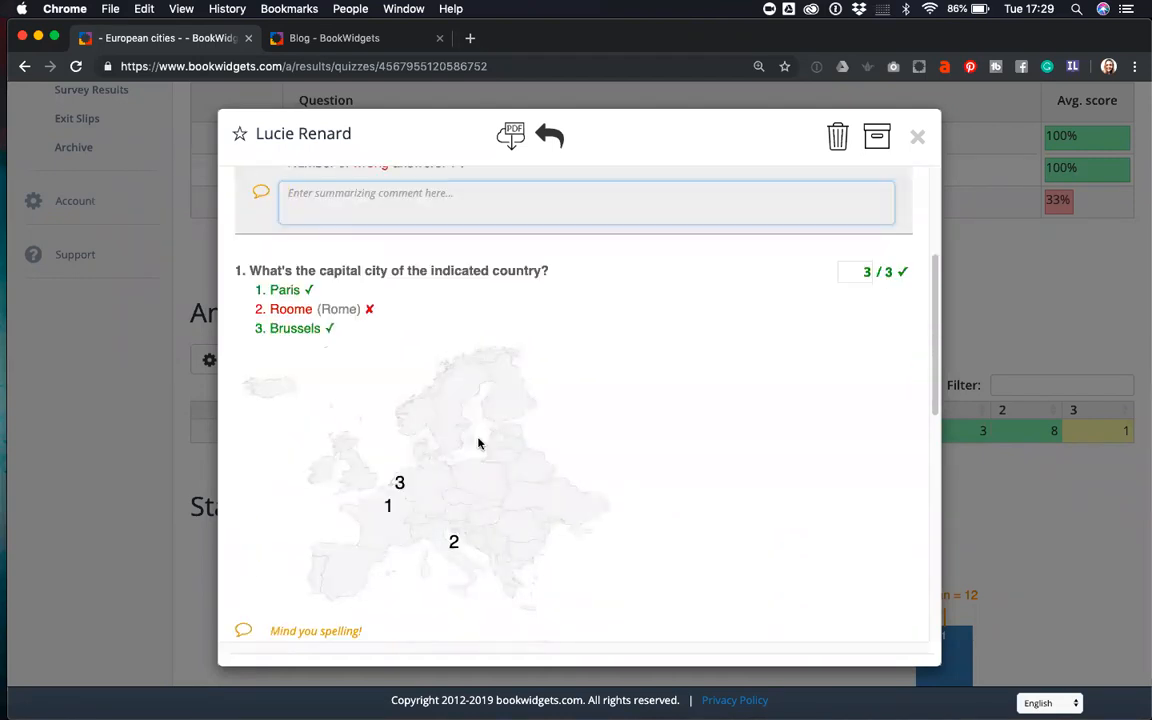
scroll(447, 417, "down", 2)
scroll(442, 432, "up", 3)
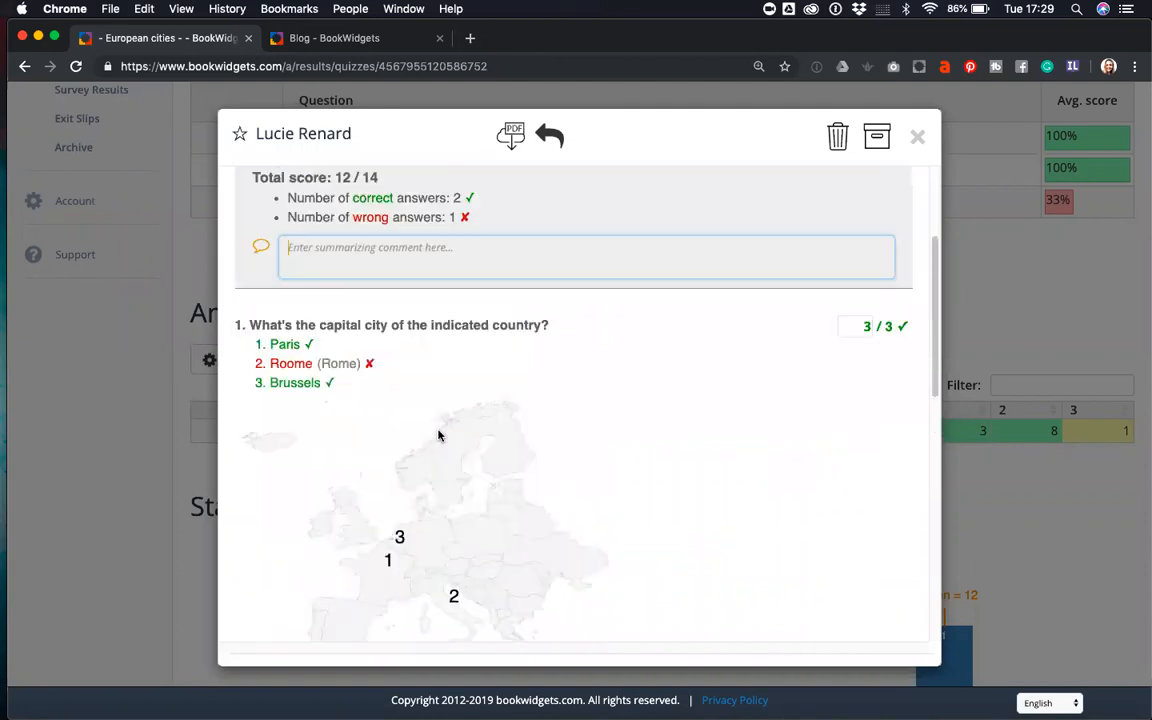
scroll(346, 260, "up", 1)
left_click(350, 324)
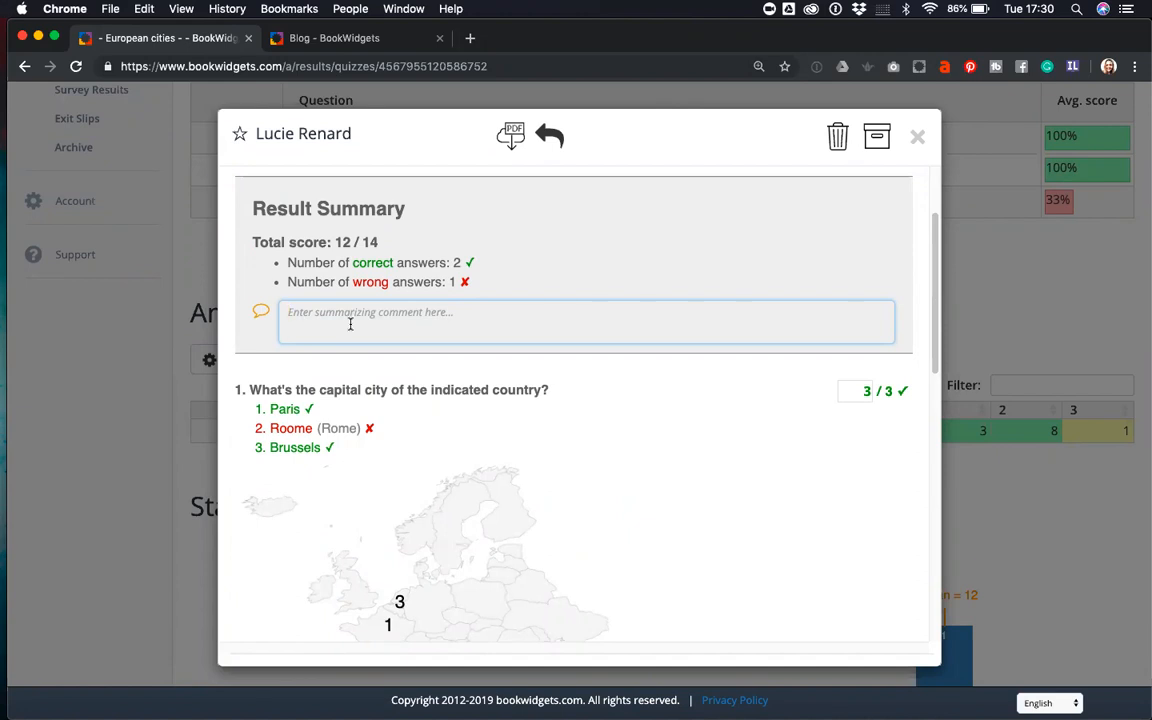
scroll(350, 325, "up", 3)
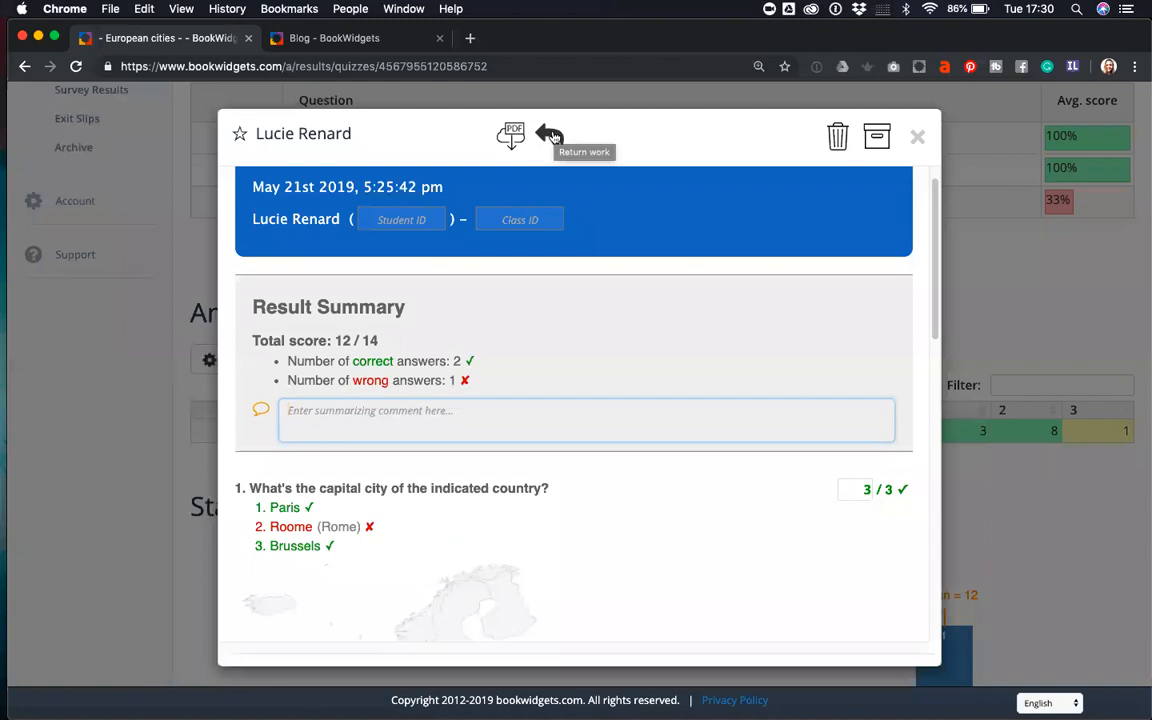
- Close the result and start Return works for the answers, keeping the student selected
left_click(918, 140)
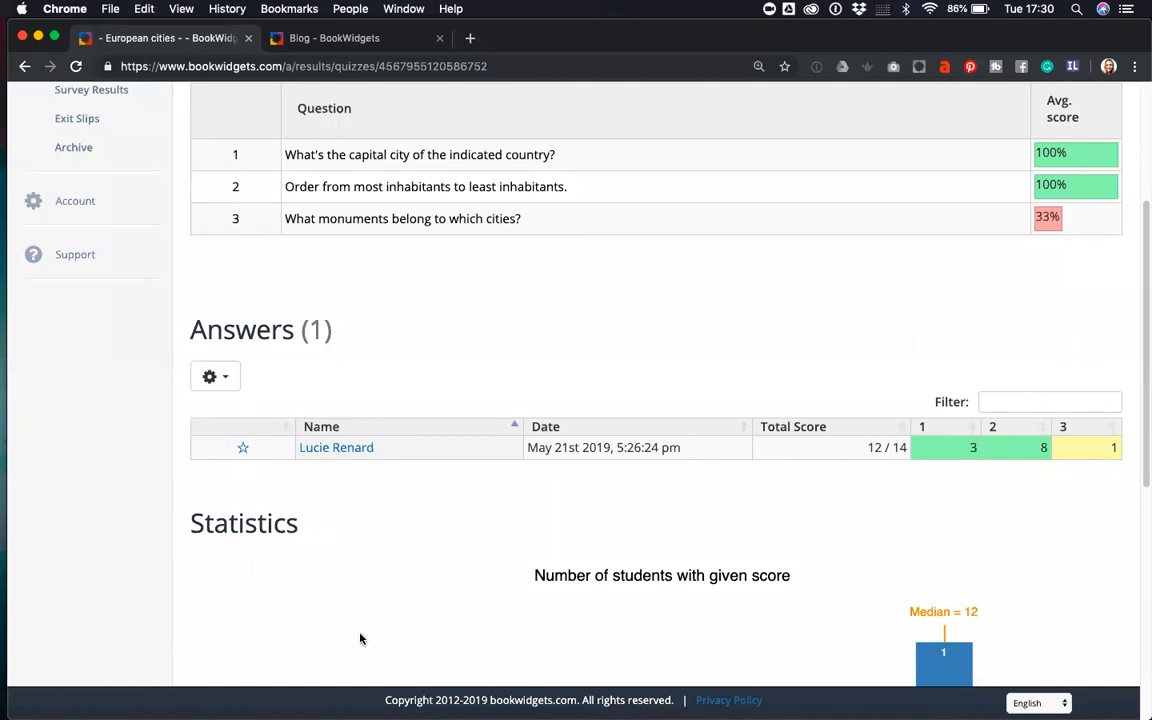
left_click(224, 377)
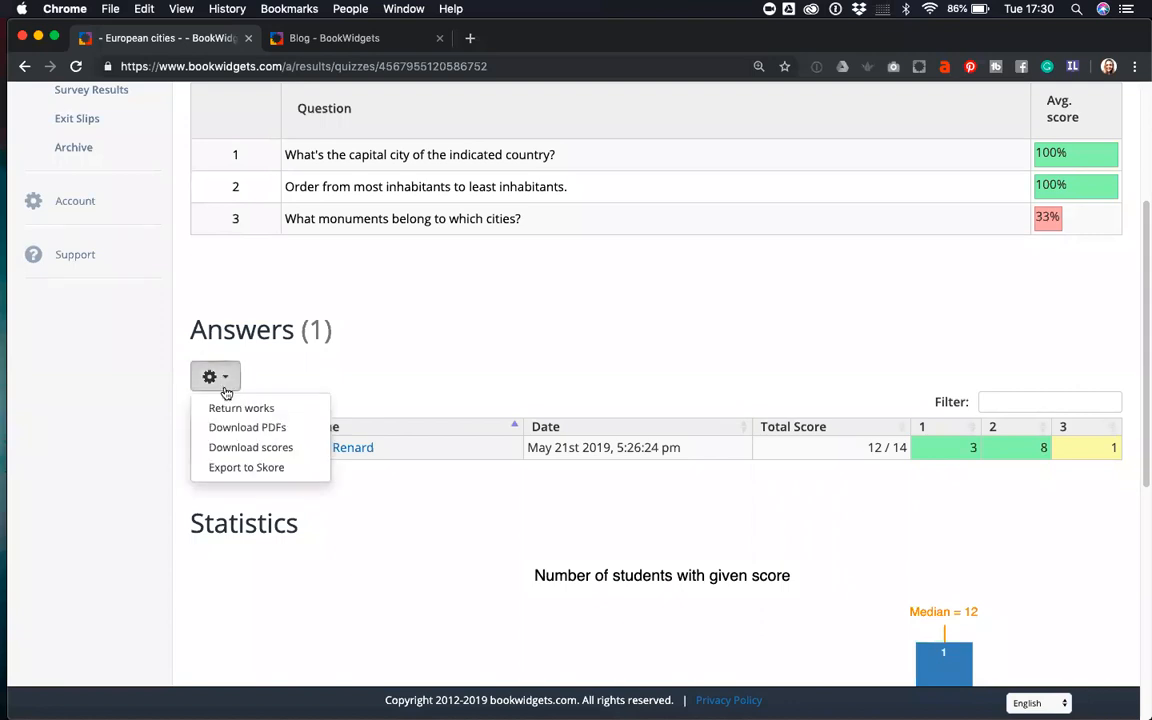
left_click(234, 408)
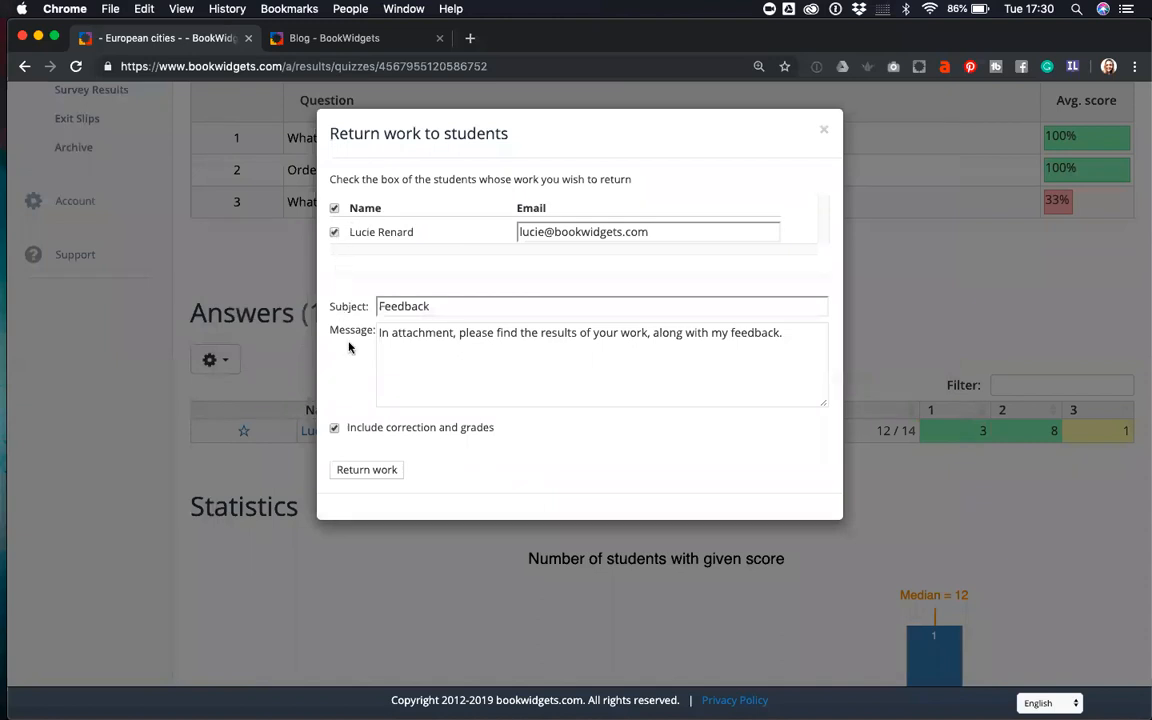
left_click(336, 232)
left_click(336, 232)
- Inspect the return form's subject, the student's e-mail address and the message text
double_click(380, 305)
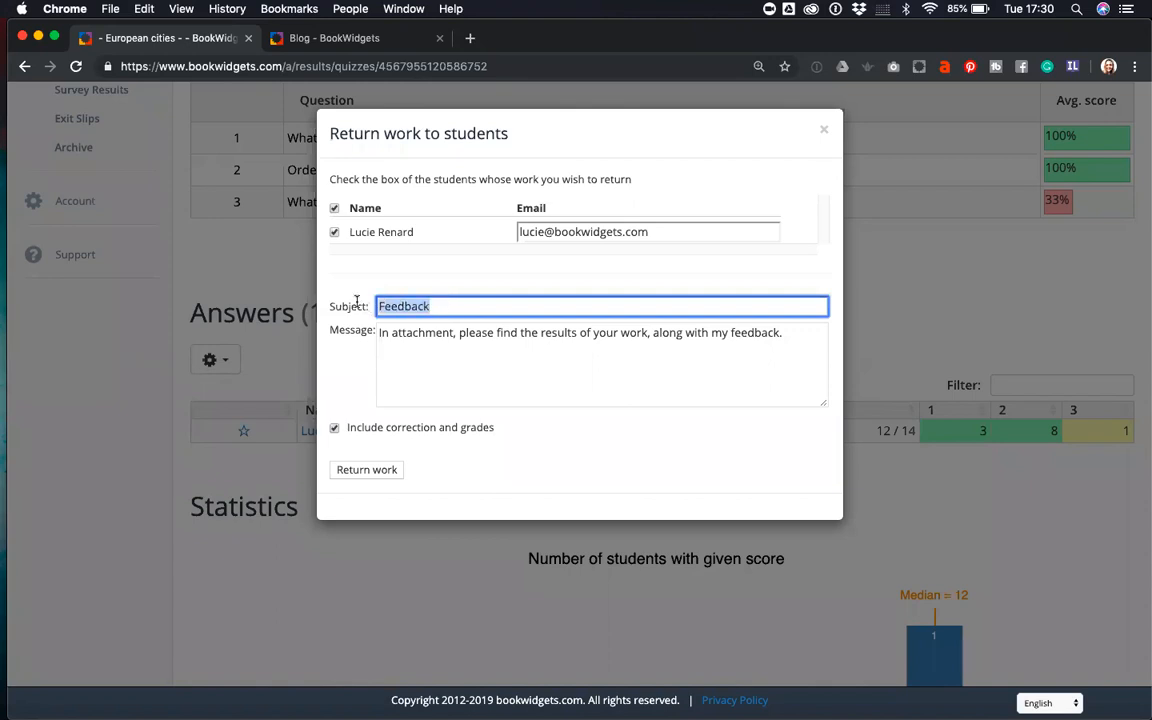
left_click(455, 305)
left_click_drag(648, 232, 512, 237)
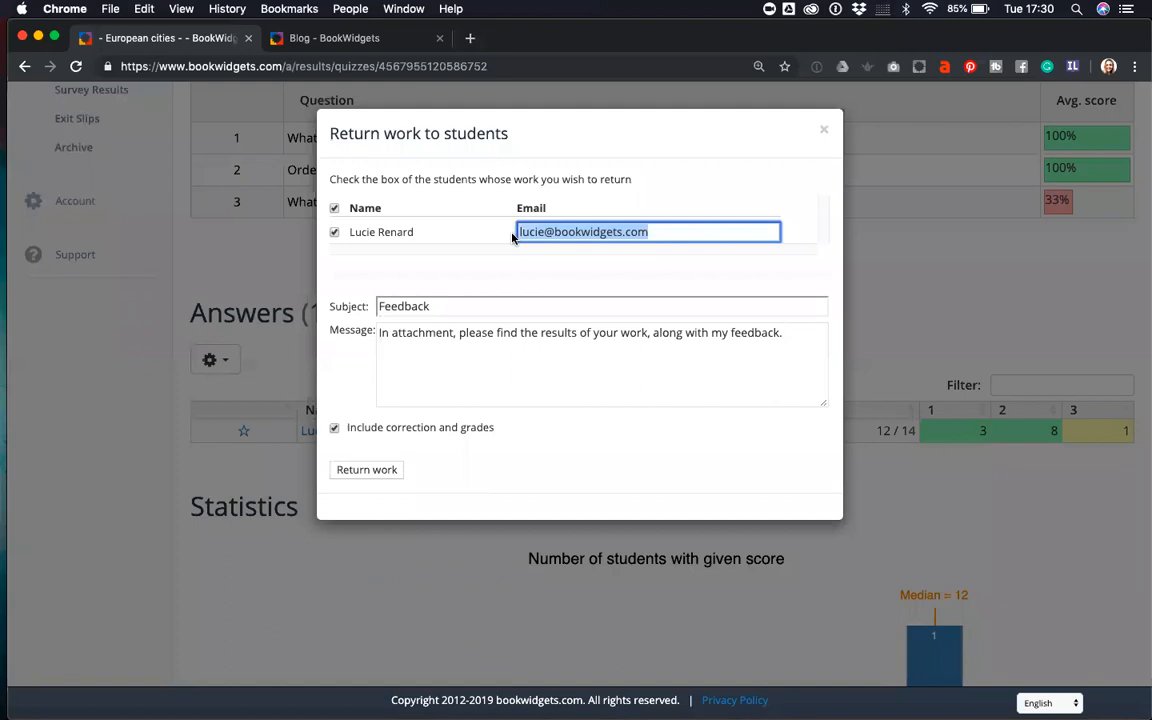
left_click(671, 235)
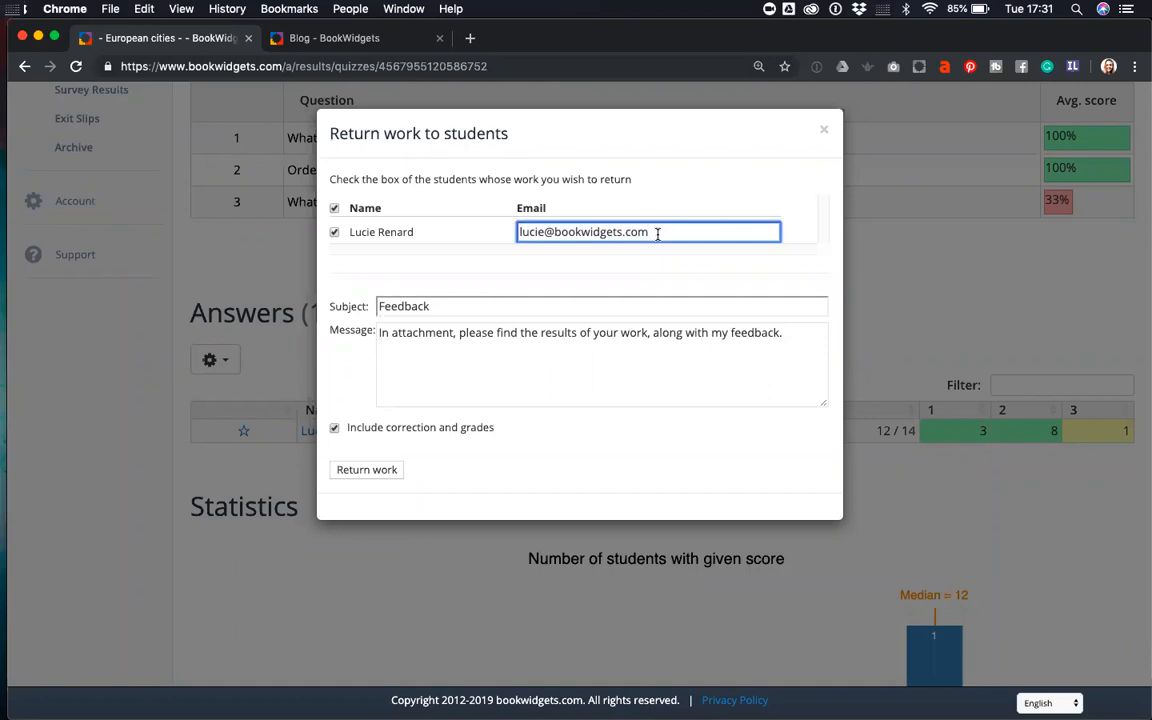
left_click_drag(655, 232, 514, 236)
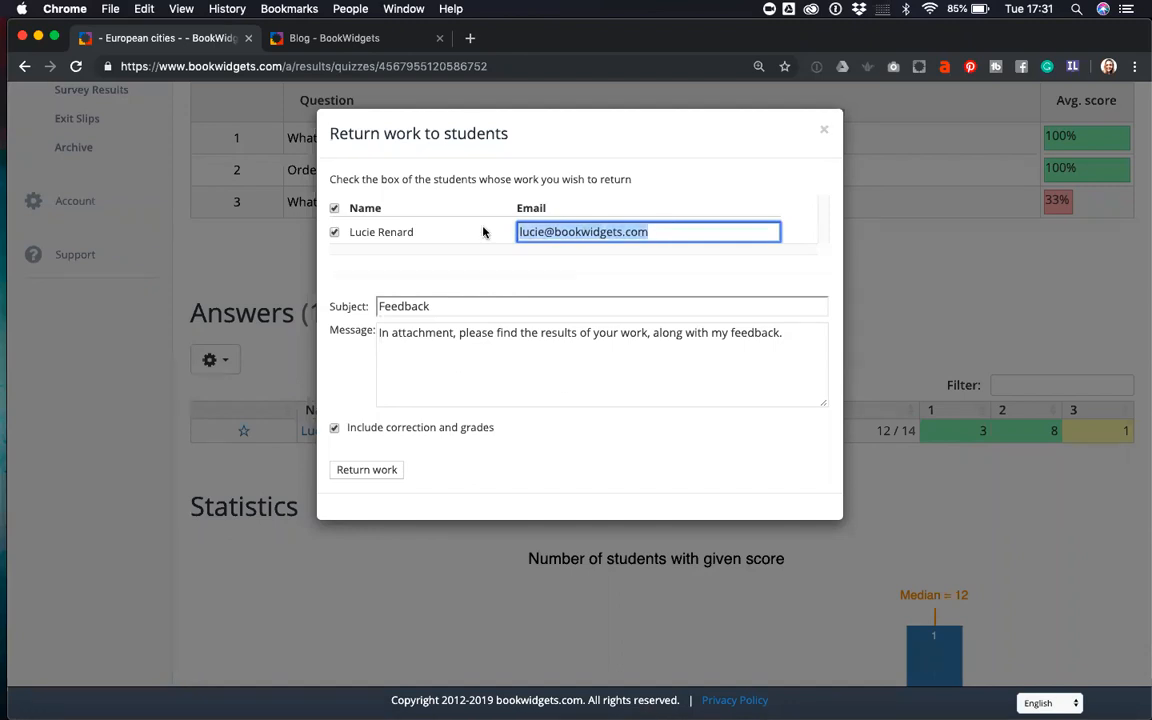
left_click(474, 259)
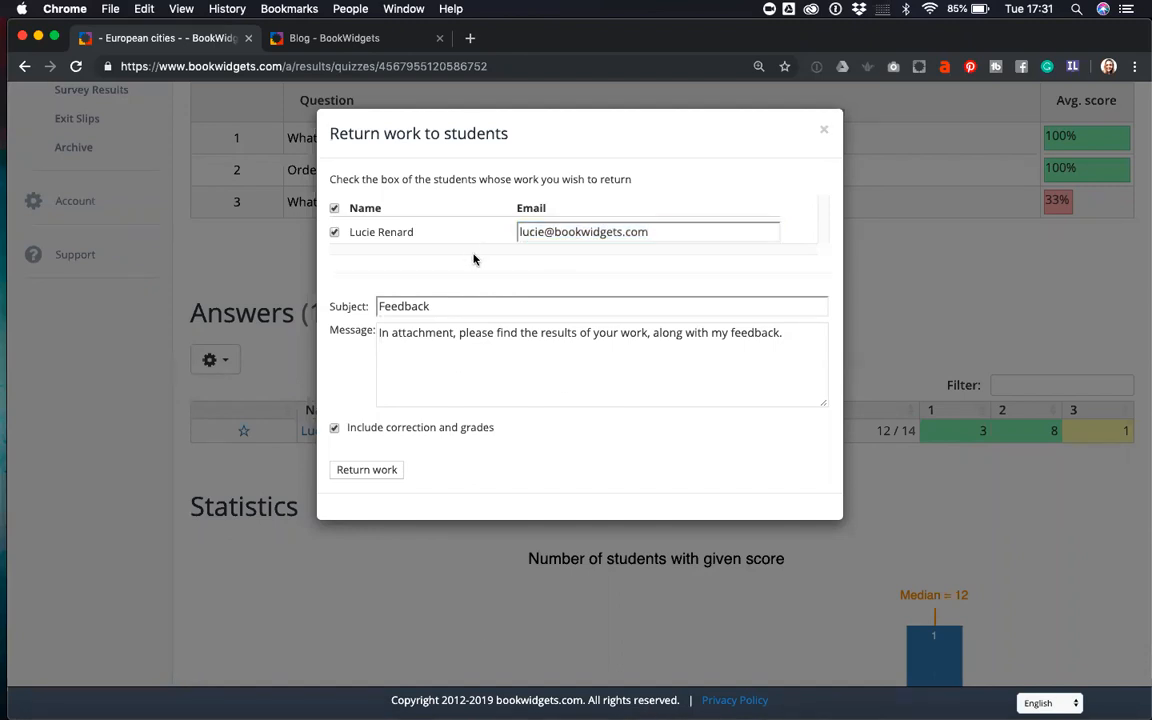
left_click_drag(648, 231, 509, 231)
left_click(509, 231)
left_click_drag(654, 233, 446, 212)
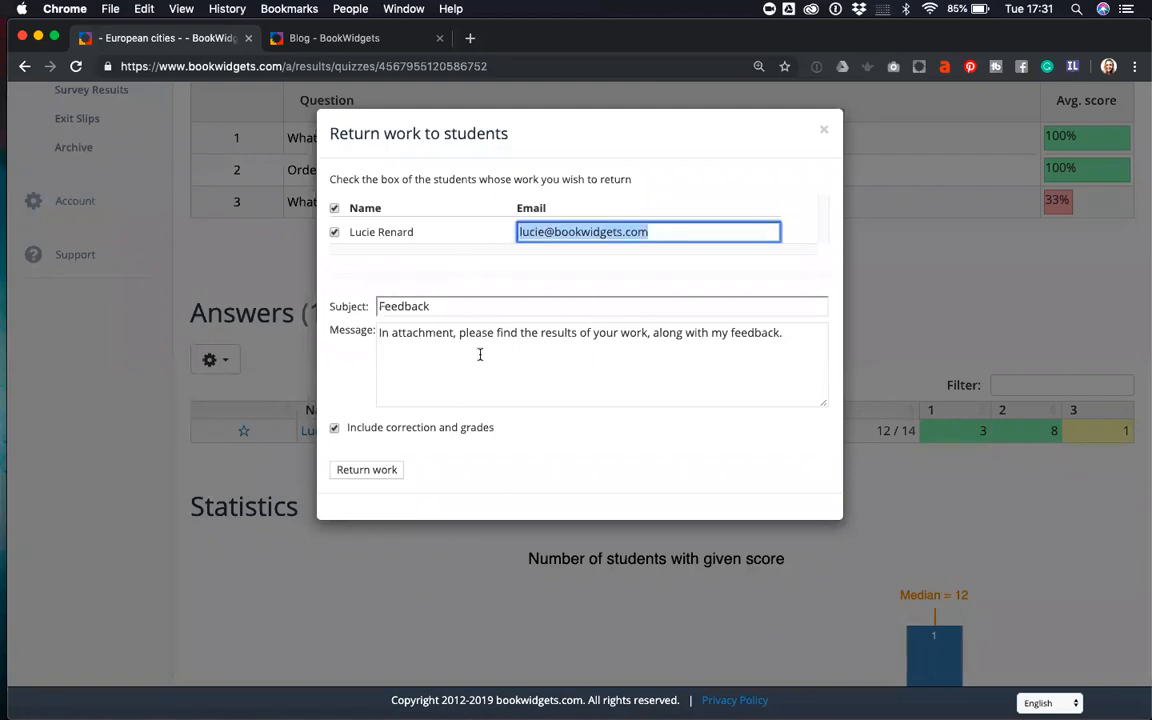
left_click(772, 356)
left_click_drag(785, 332, 378, 332)
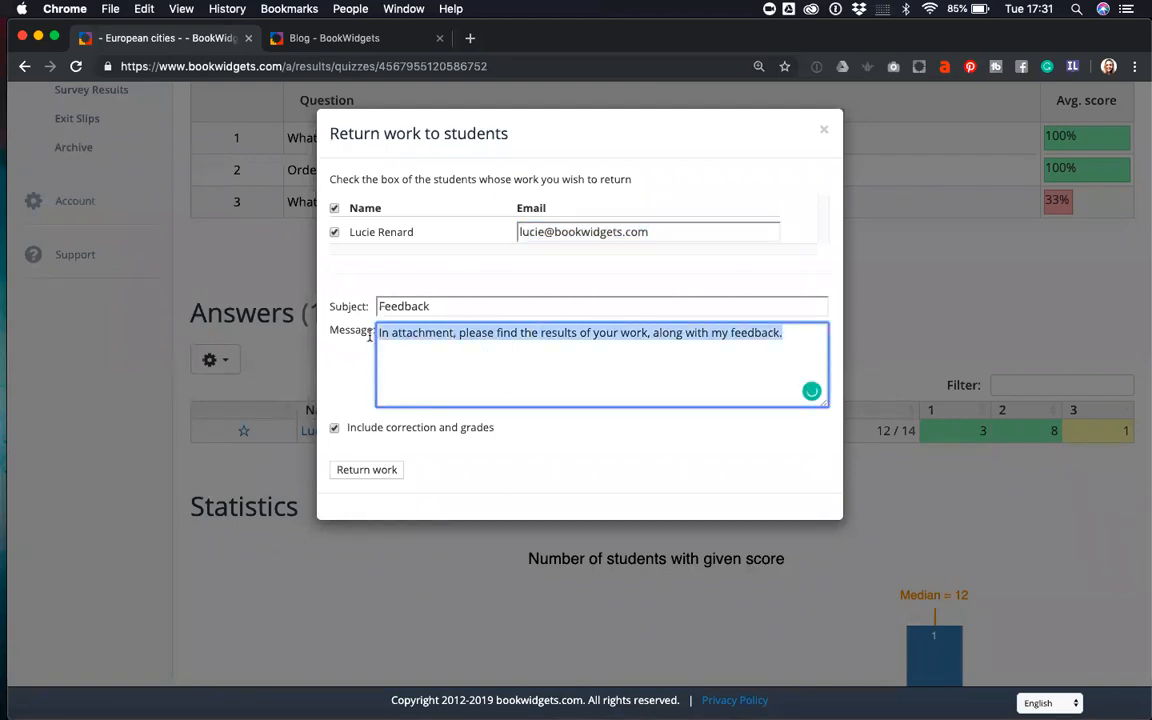
- Change the subject to 'Feedback test', include correction and grades, and return the work
double_click(445, 305)
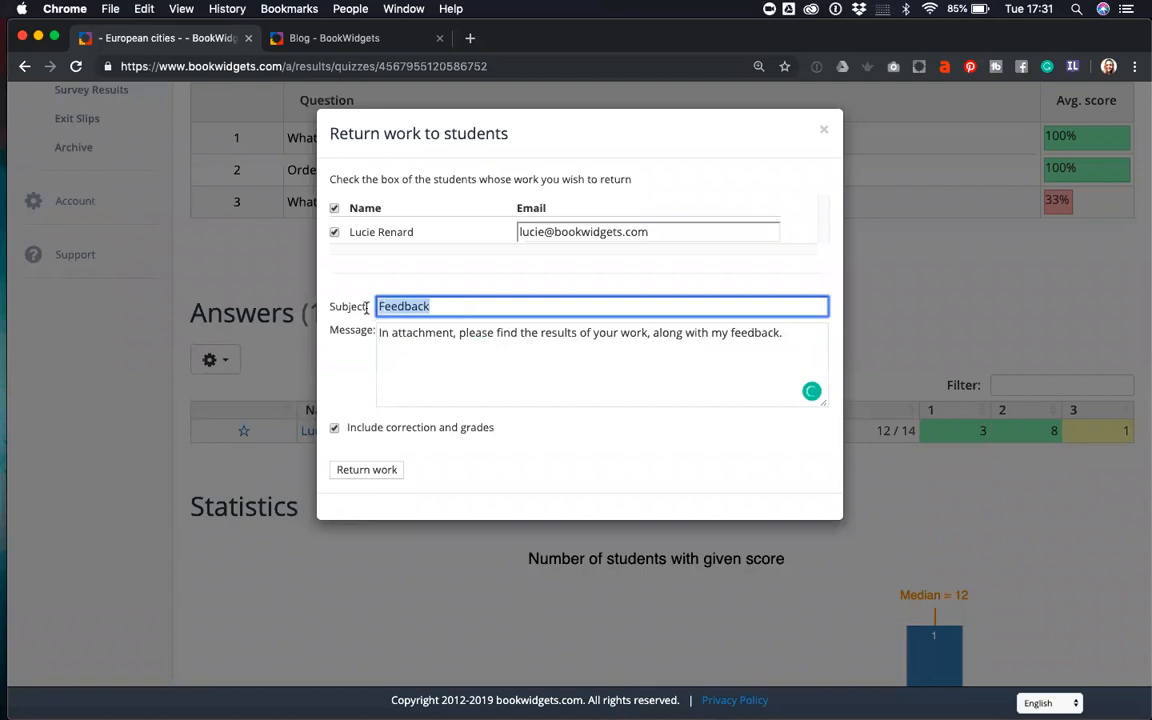
left_click(432, 306)
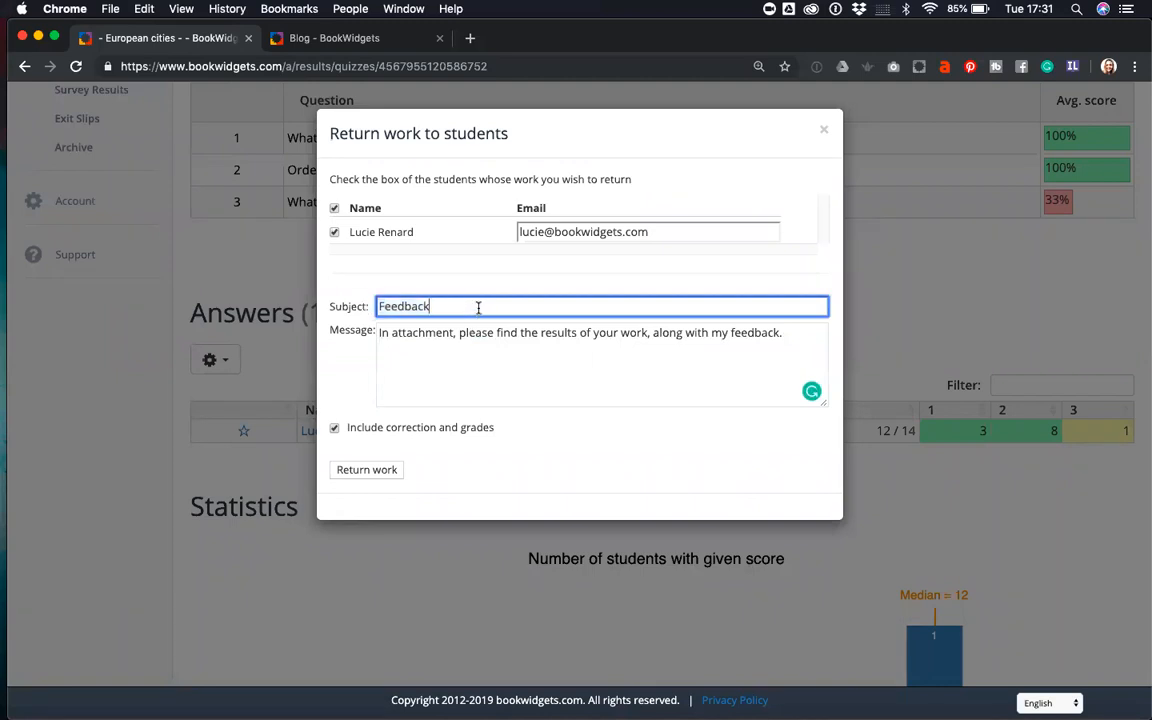
type("test")
left_click_drag(800, 333, 375, 335)
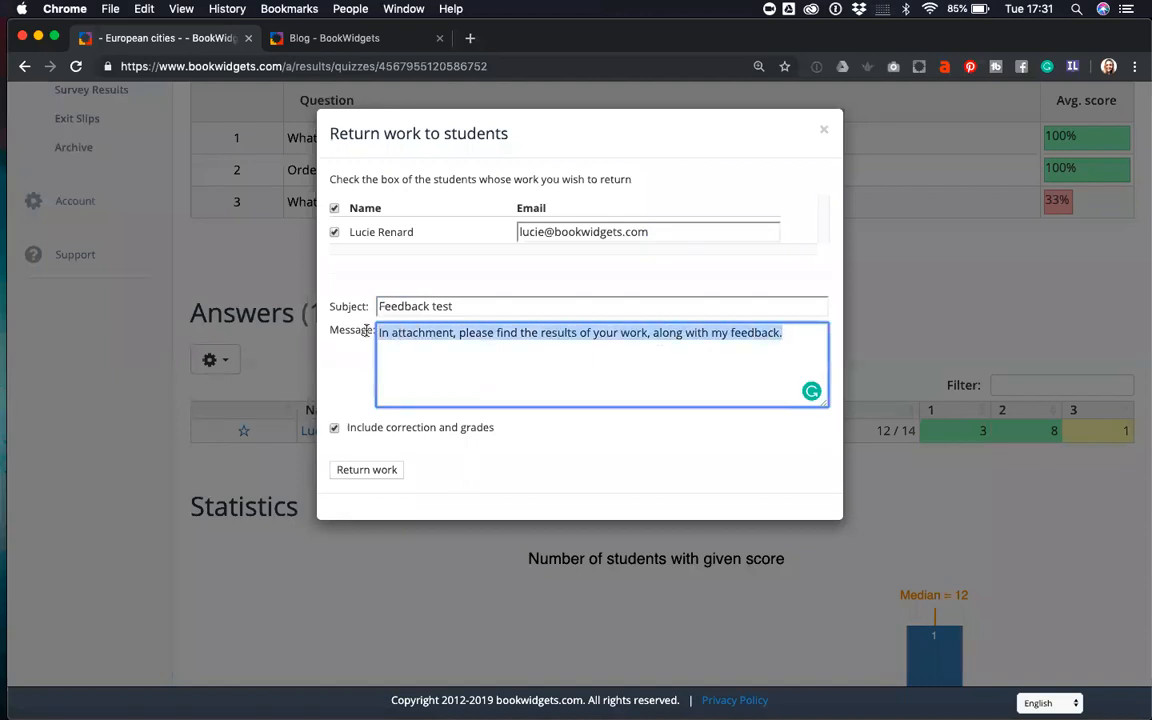
left_click(674, 373)
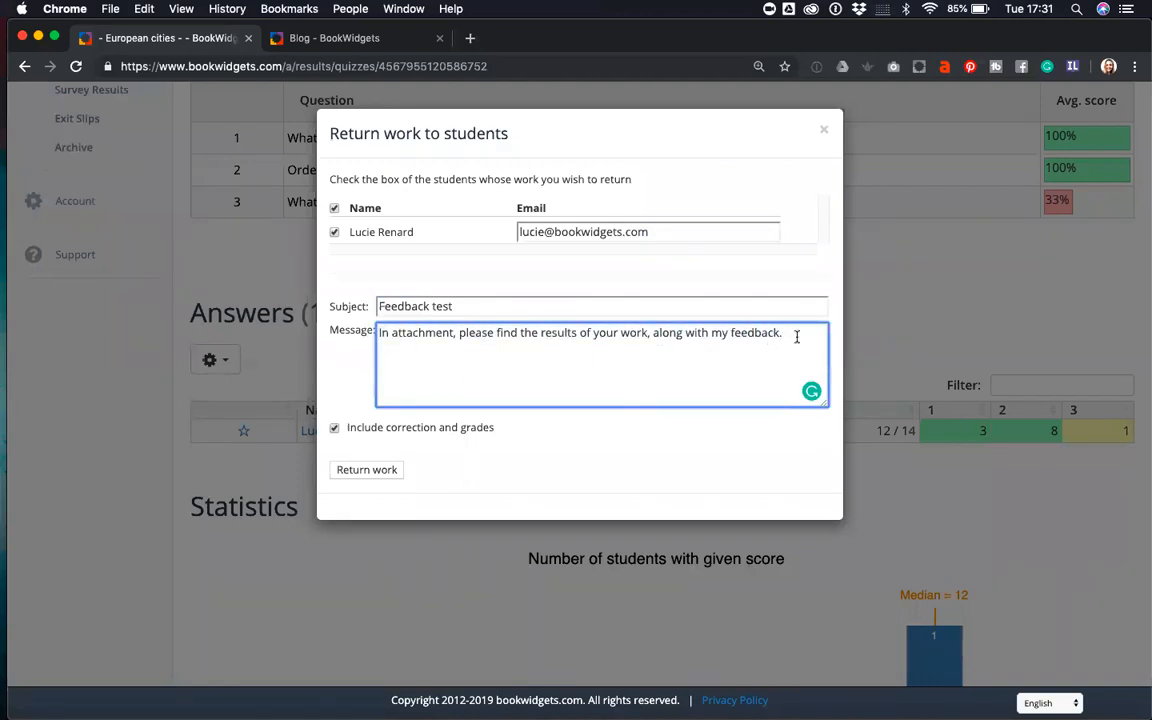
left_click(335, 429)
left_click(368, 470)
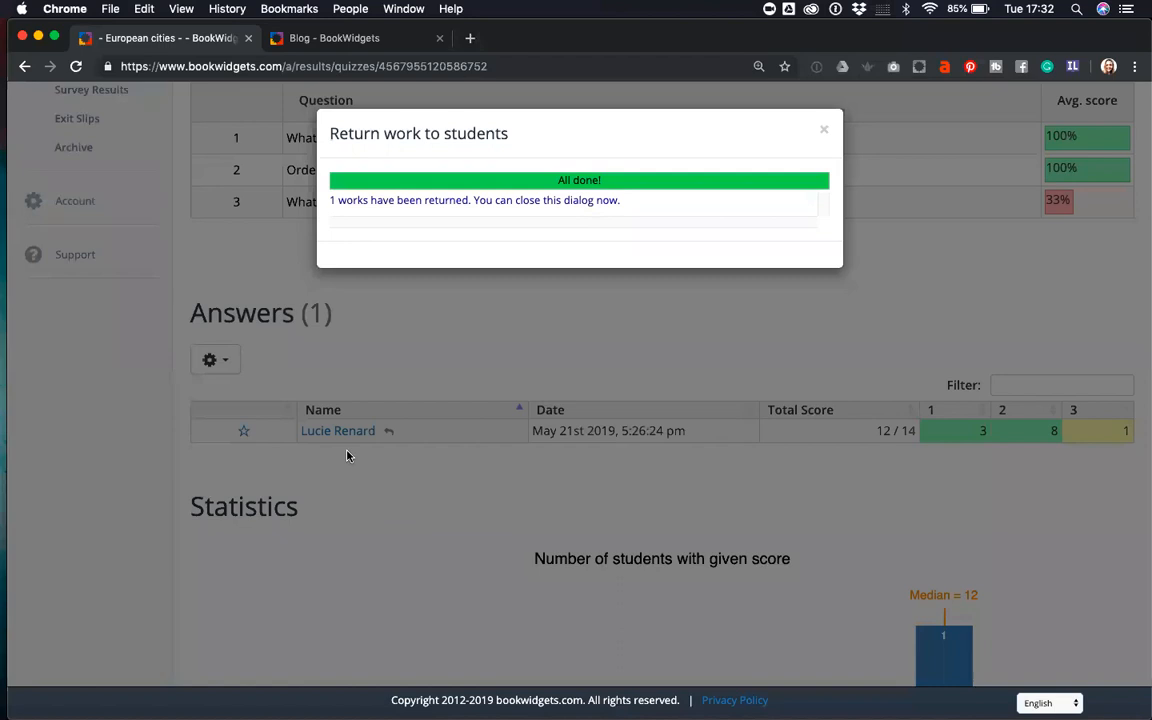
- In Mail, open the 'Feedback test' message from BookWidgets Student Work and its results PDF
mouse_move(2, 76)
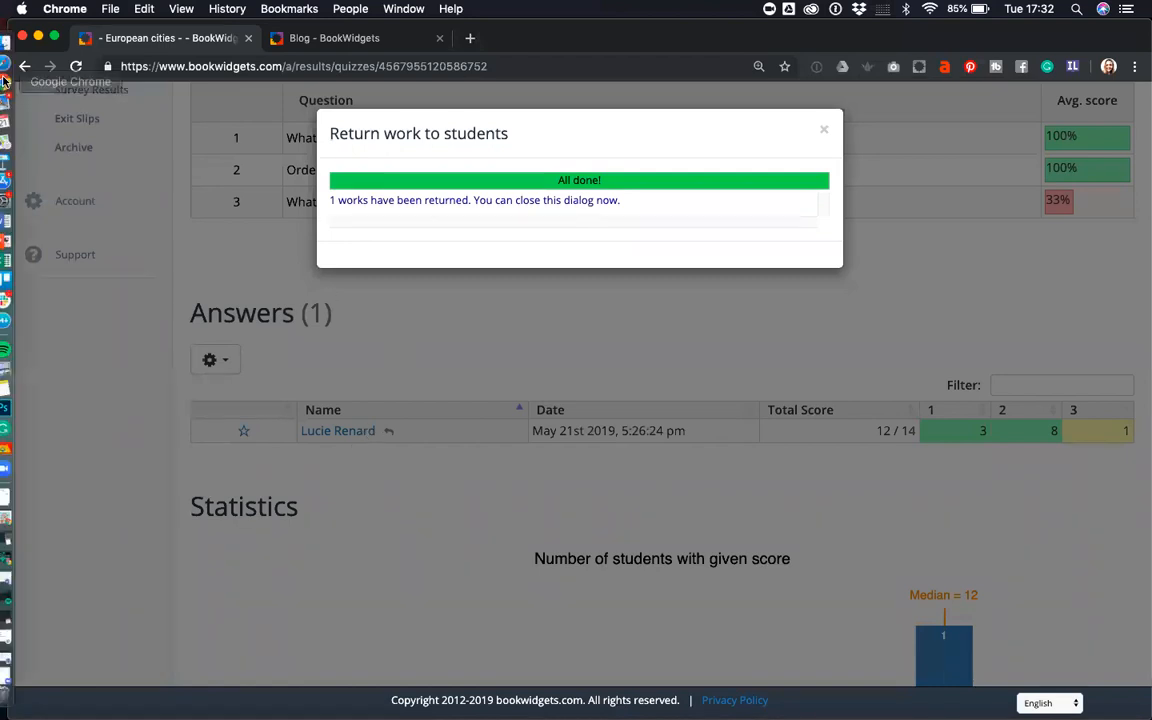
left_click(12, 98)
left_click_drag(699, 46, 290, 40)
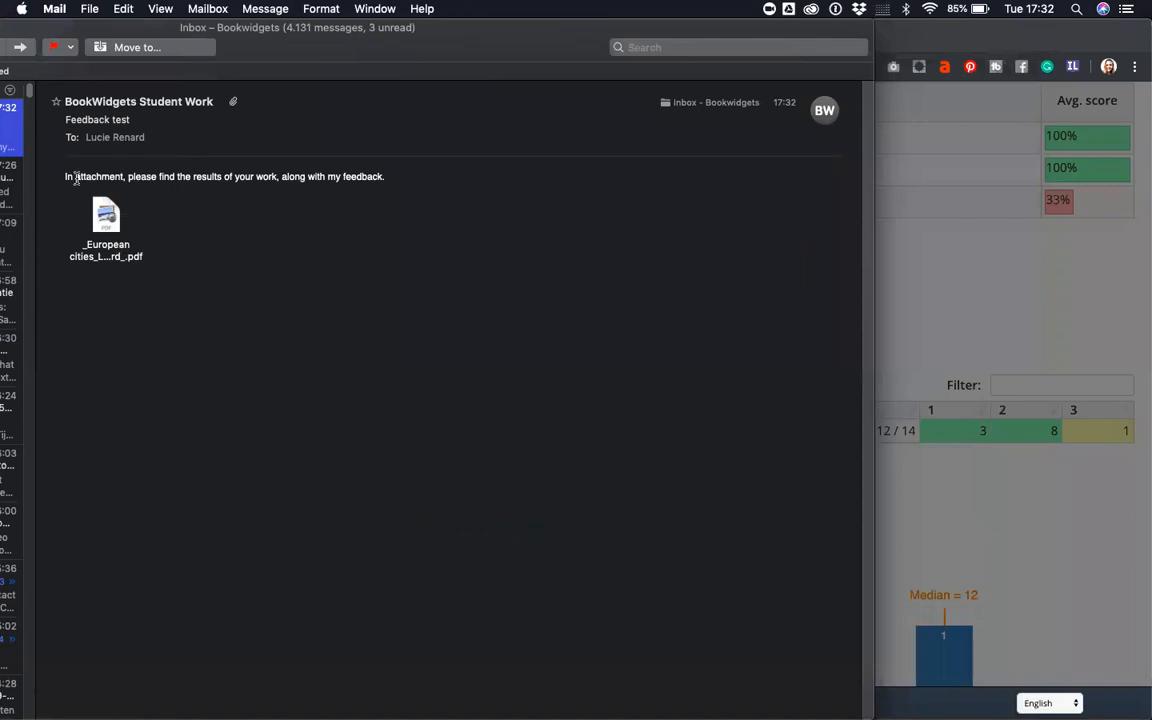
left_click_drag(65, 177, 389, 175)
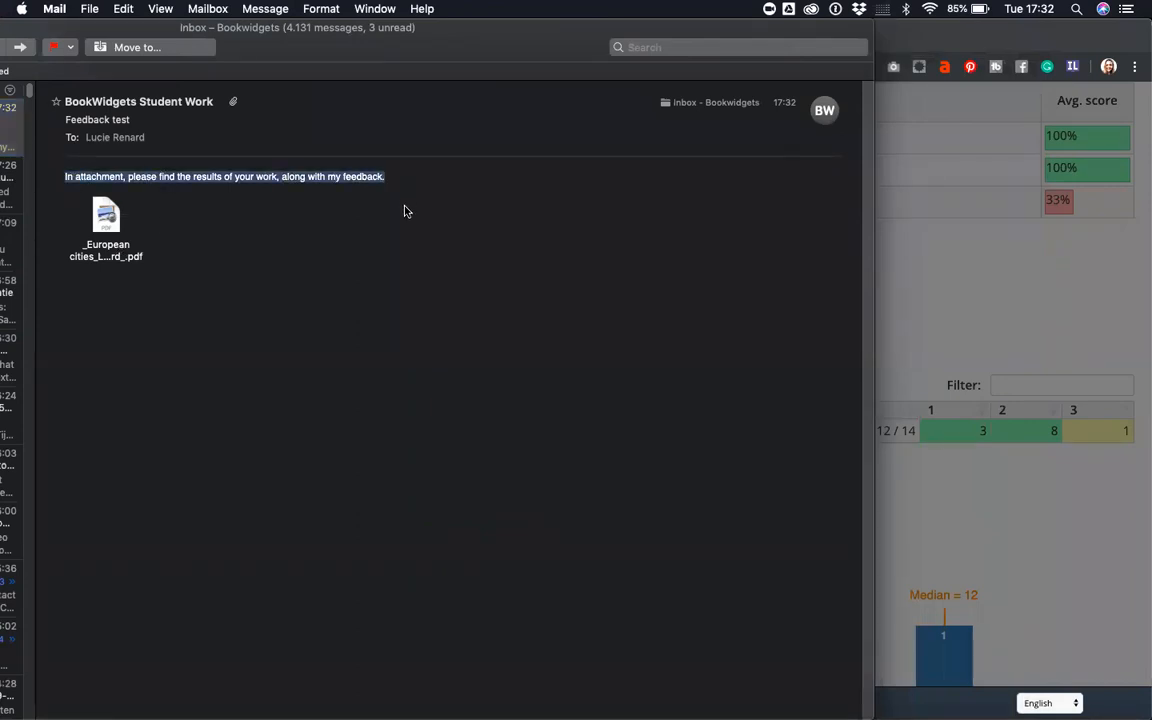
left_click(105, 213)
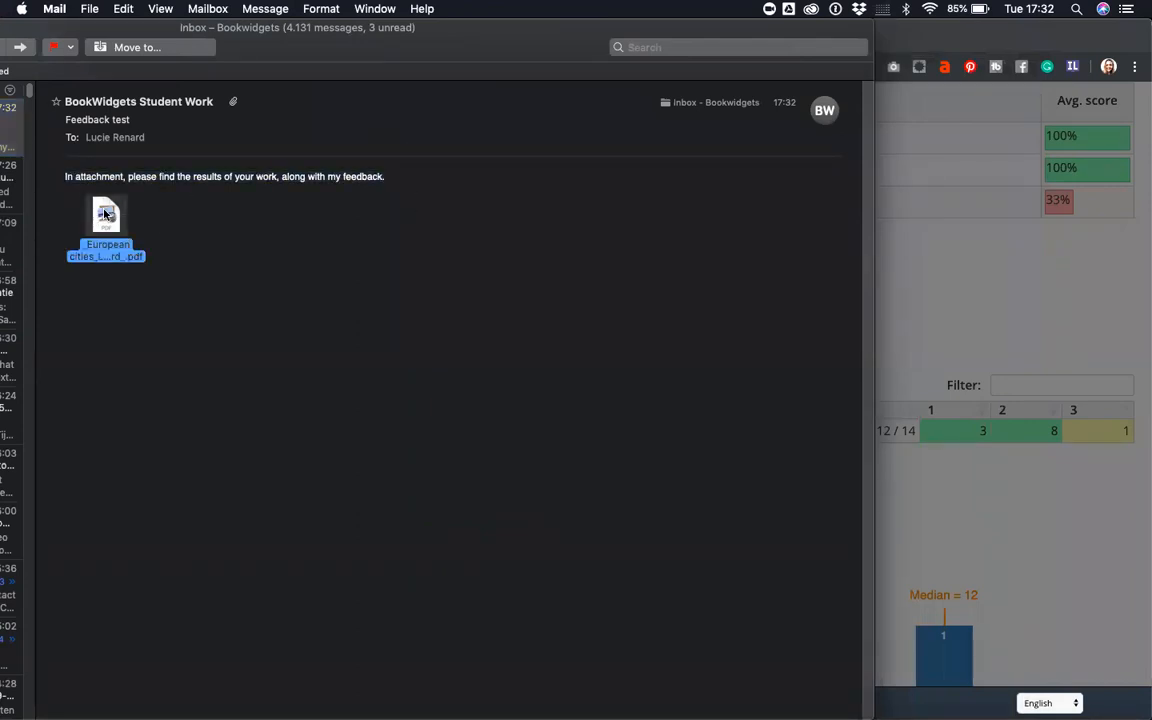
double_click(105, 213)
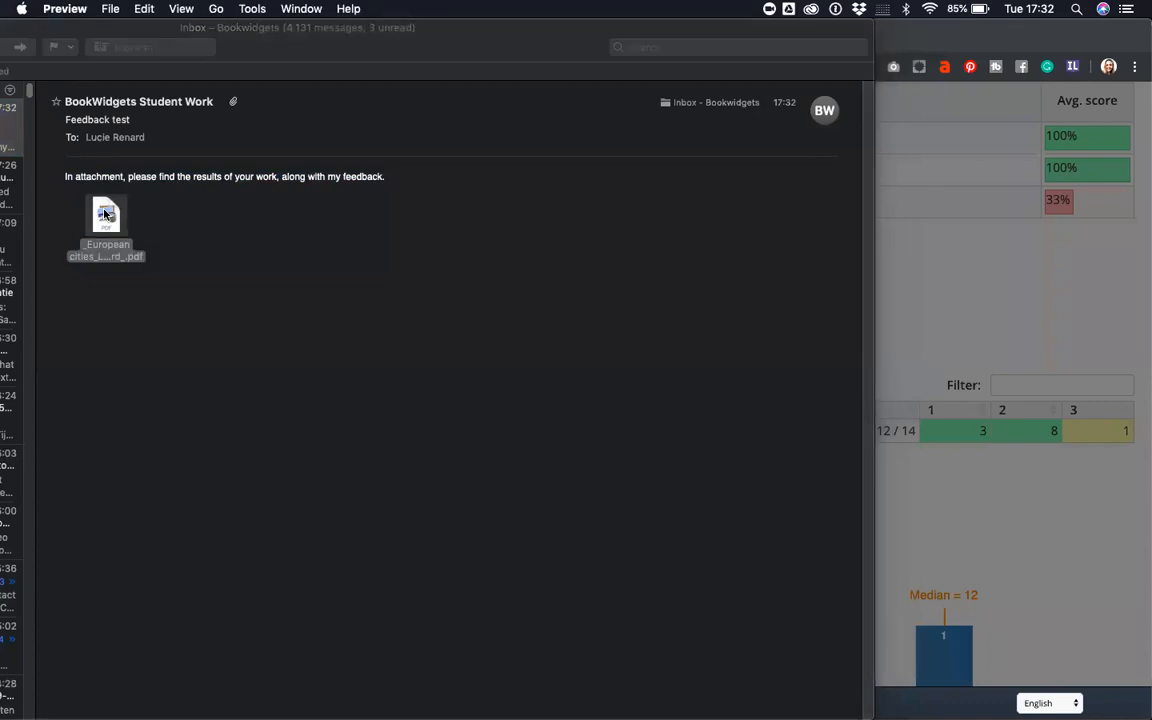
- Scroll through the European cities results PDF, including the teacher's comment lines
scroll(332, 334, "down", 3)
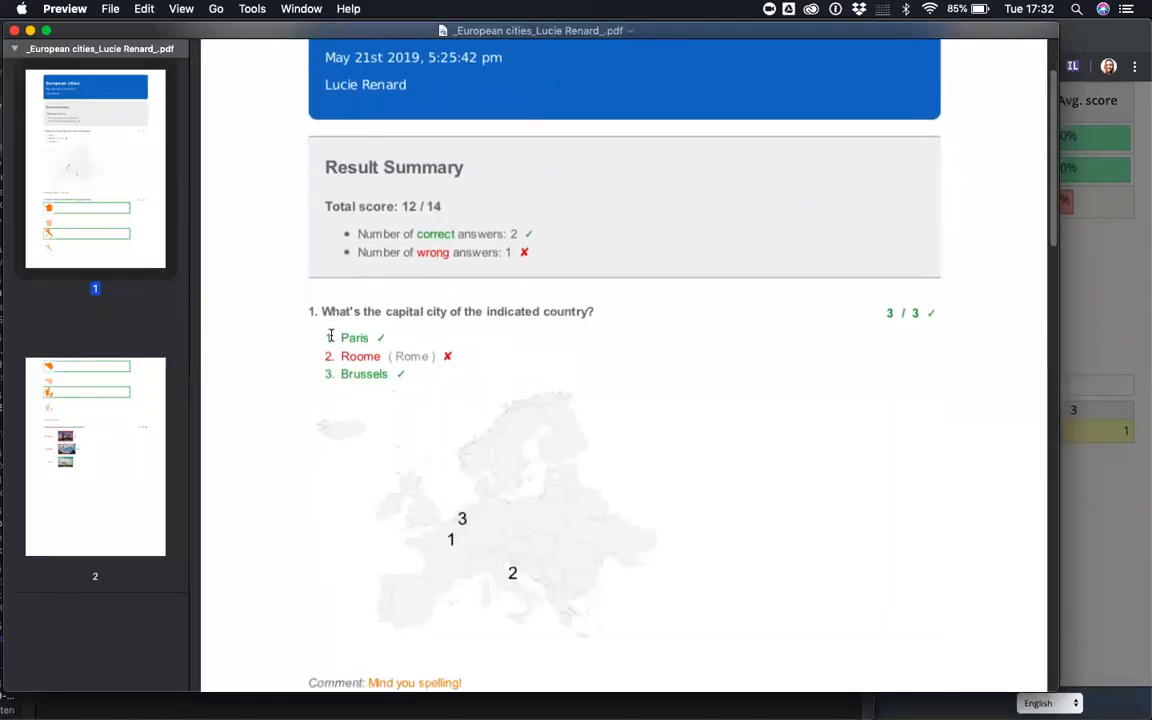
scroll(645, 401, "down", 3)
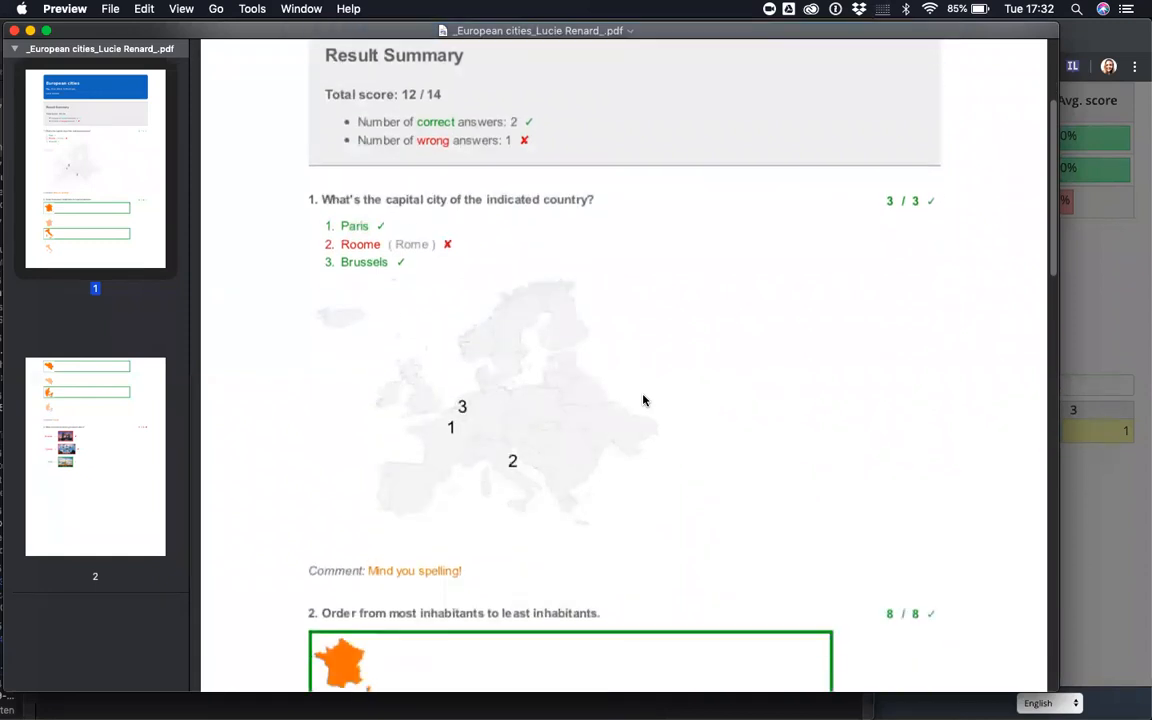
scroll(644, 400, "down", 2)
left_click_drag(488, 512, 286, 517)
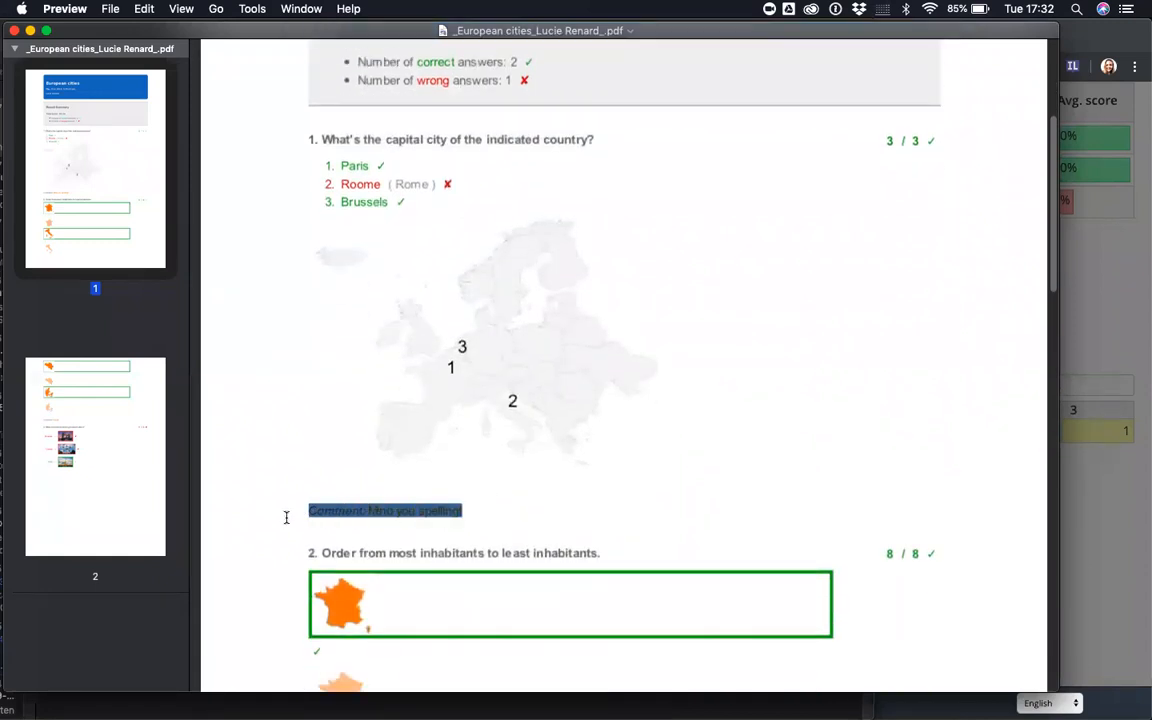
left_click(363, 446)
scroll(364, 430, "down", 15)
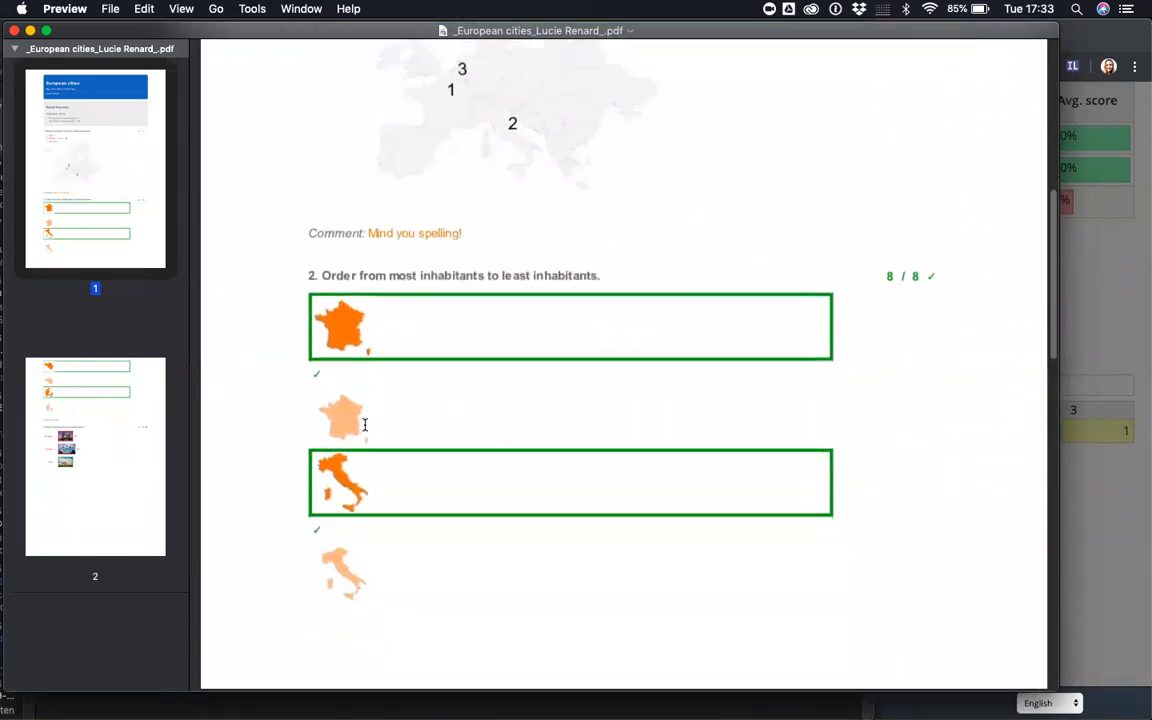
scroll(365, 416, "down", 17)
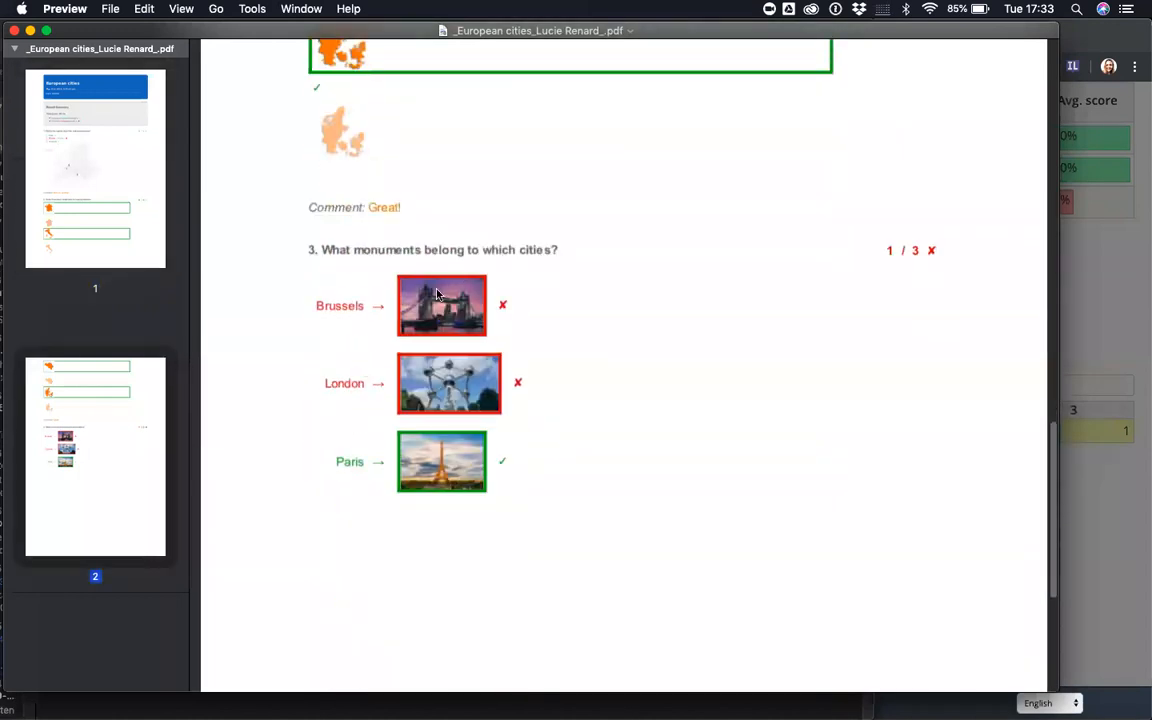
scroll(470, 453, "up", 6)
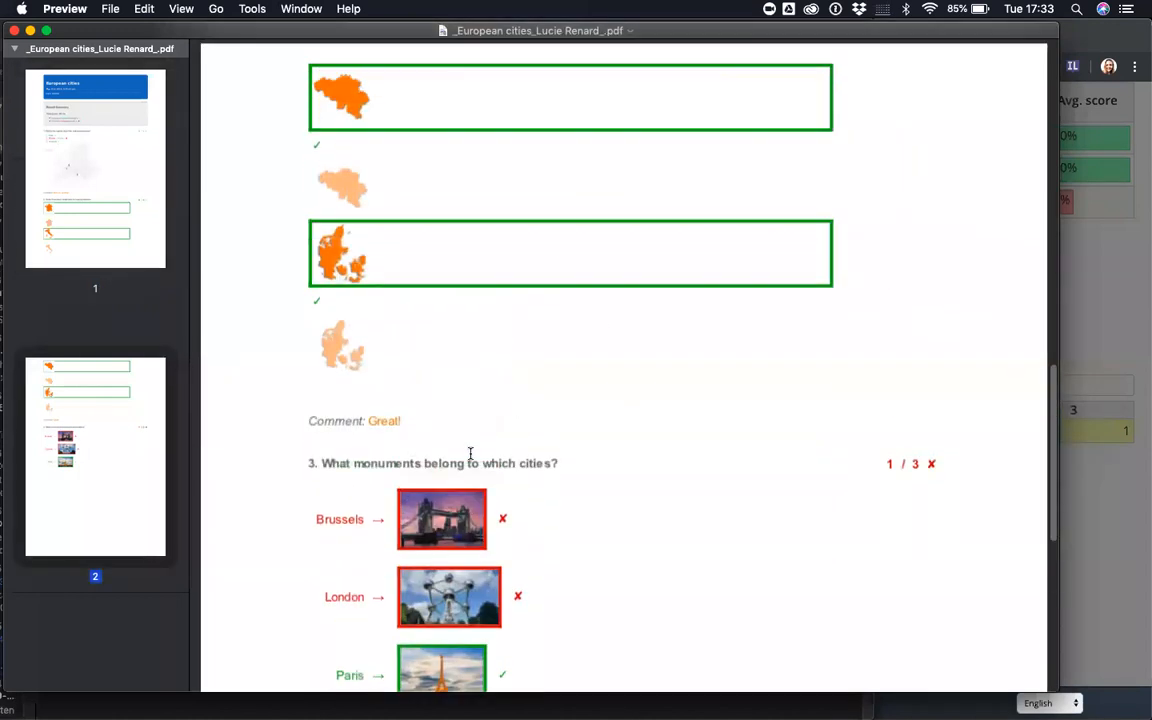
scroll(408, 427, "up", 20)
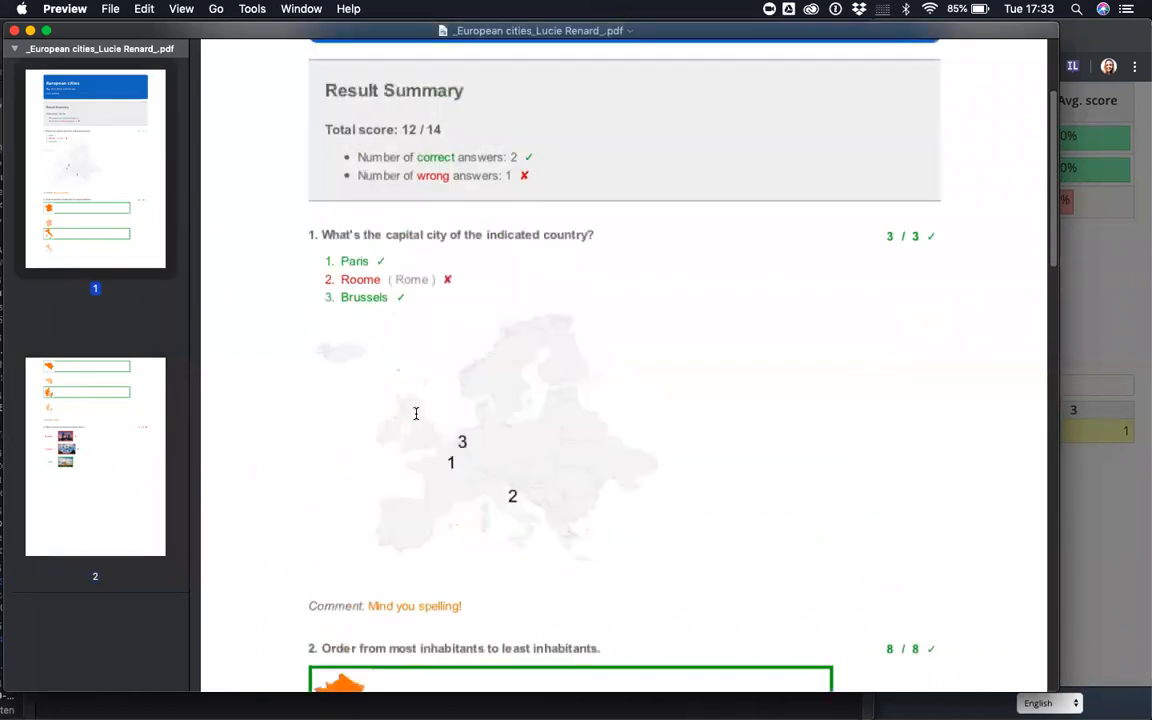
- Highlight the 'Total score: 12 / 14' line, then close Preview and the return-work notice
left_click_drag(444, 311, 301, 310)
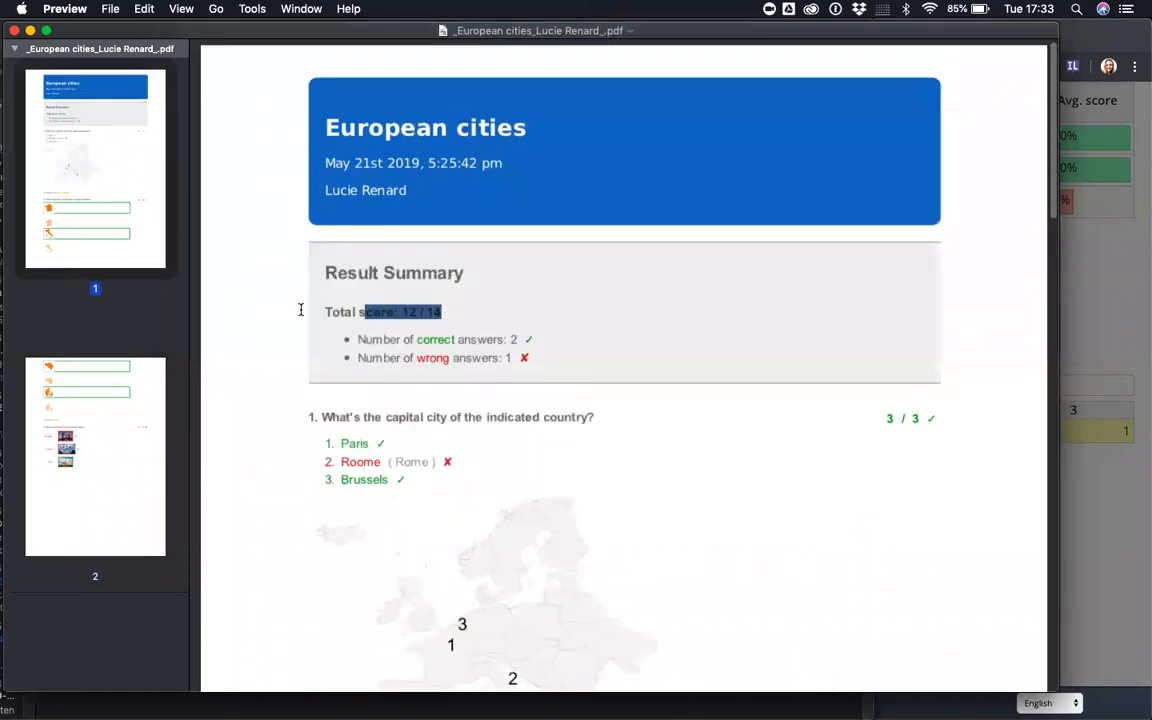
left_click(499, 313)
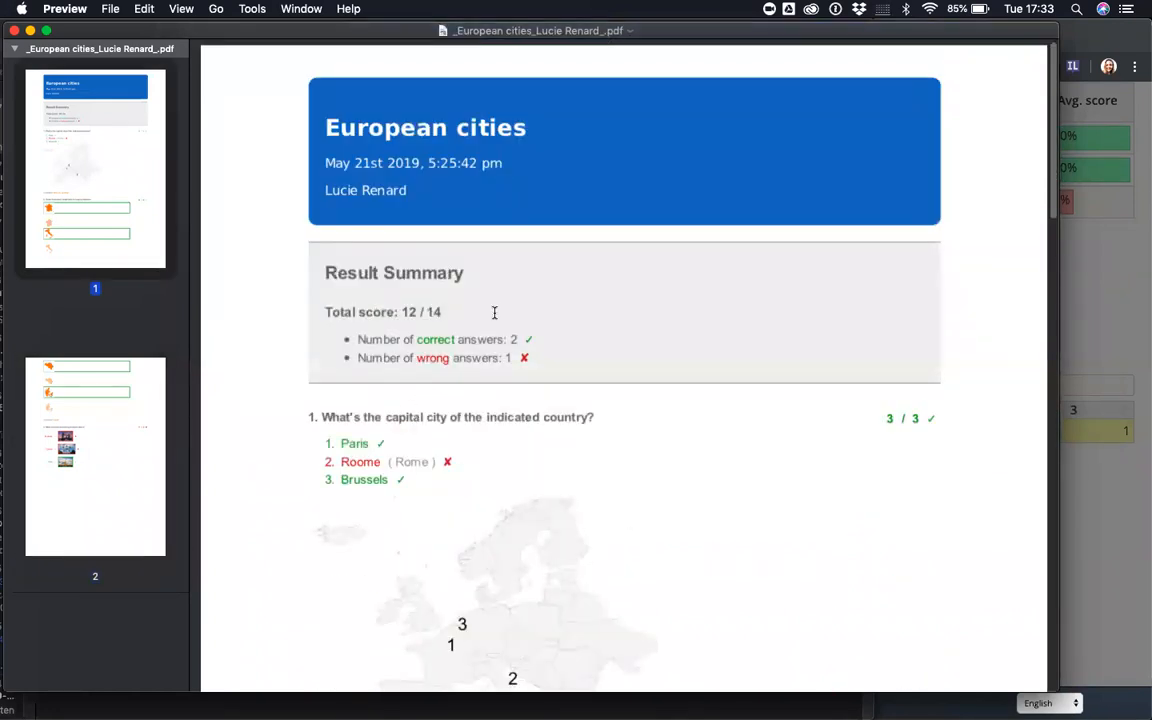
left_click(31, 33)
left_click(822, 130)
- From Widgets, create a new widget and pick Crossword among the Games types
scroll(656, 177, "up", 5)
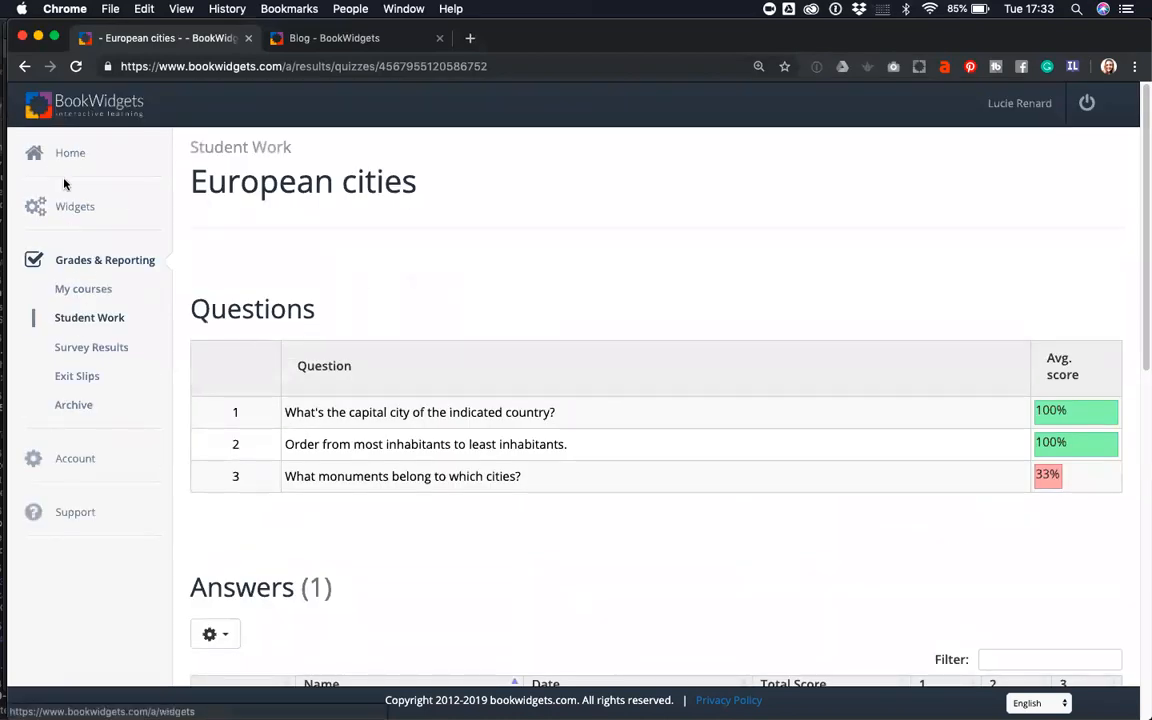
left_click(74, 208)
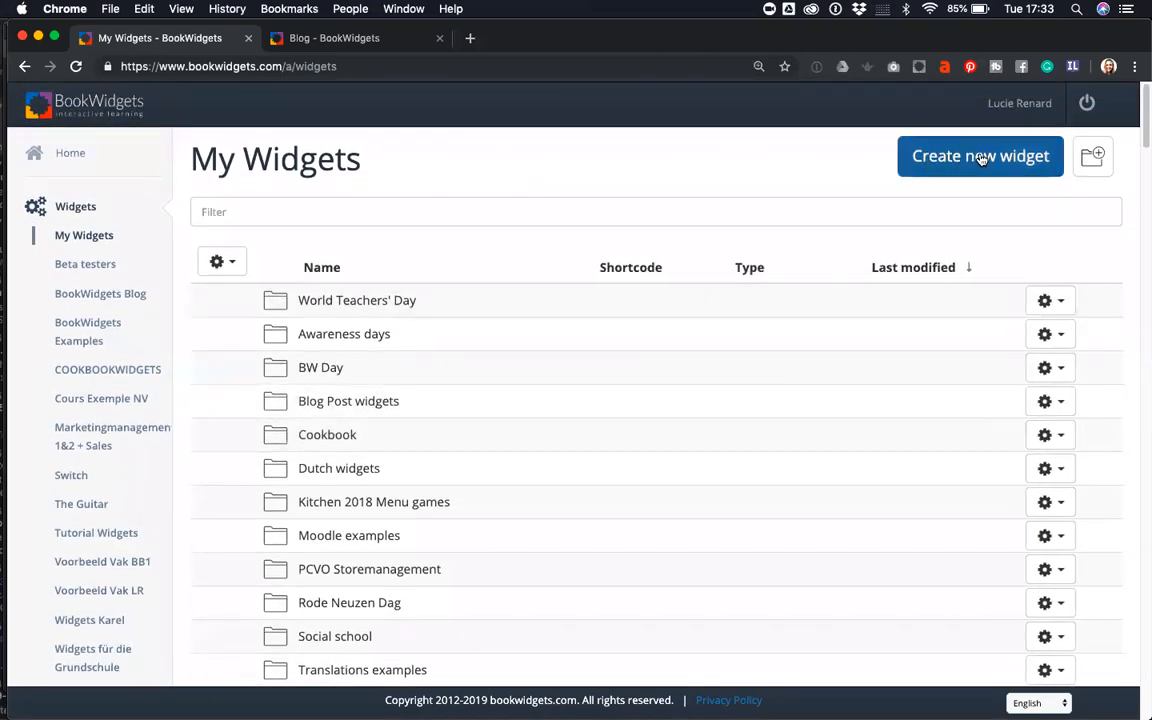
left_click(77, 158)
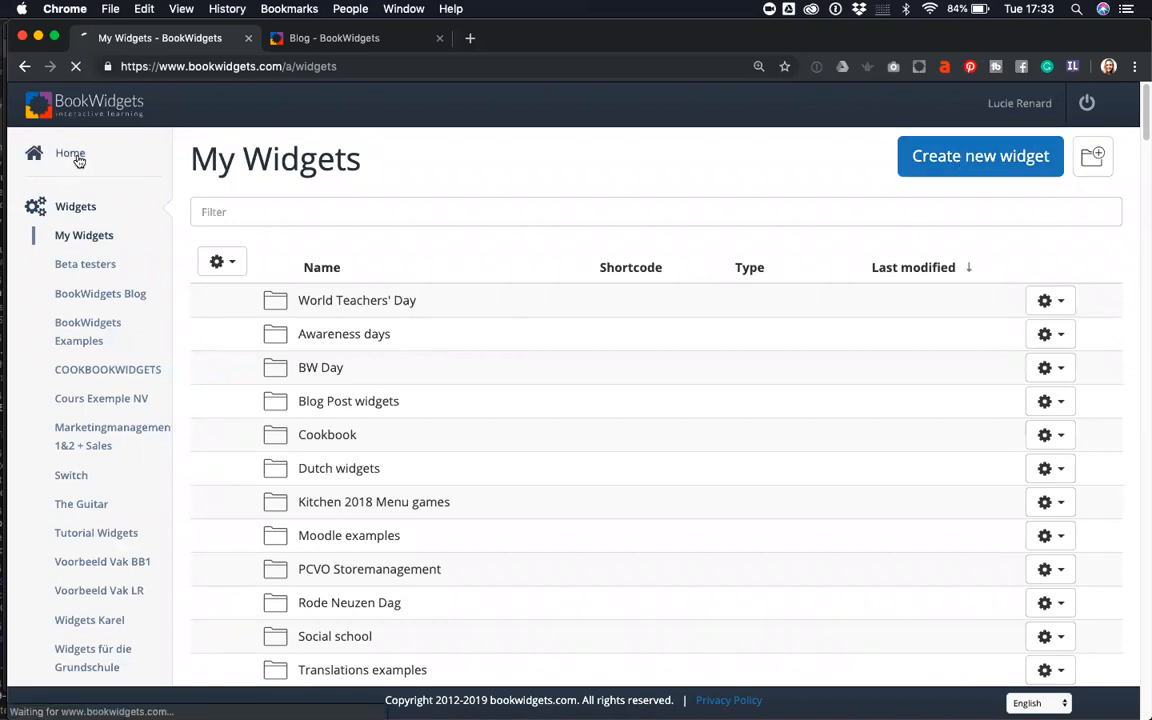
left_click(426, 403)
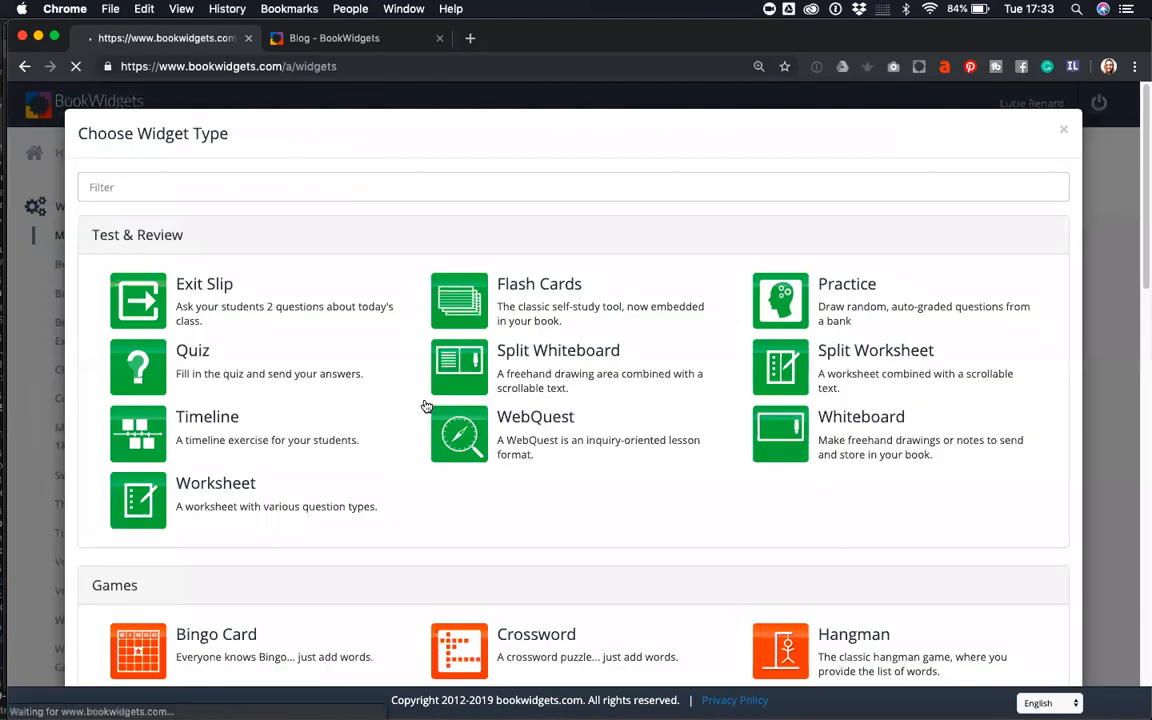
scroll(859, 535, "down", 2)
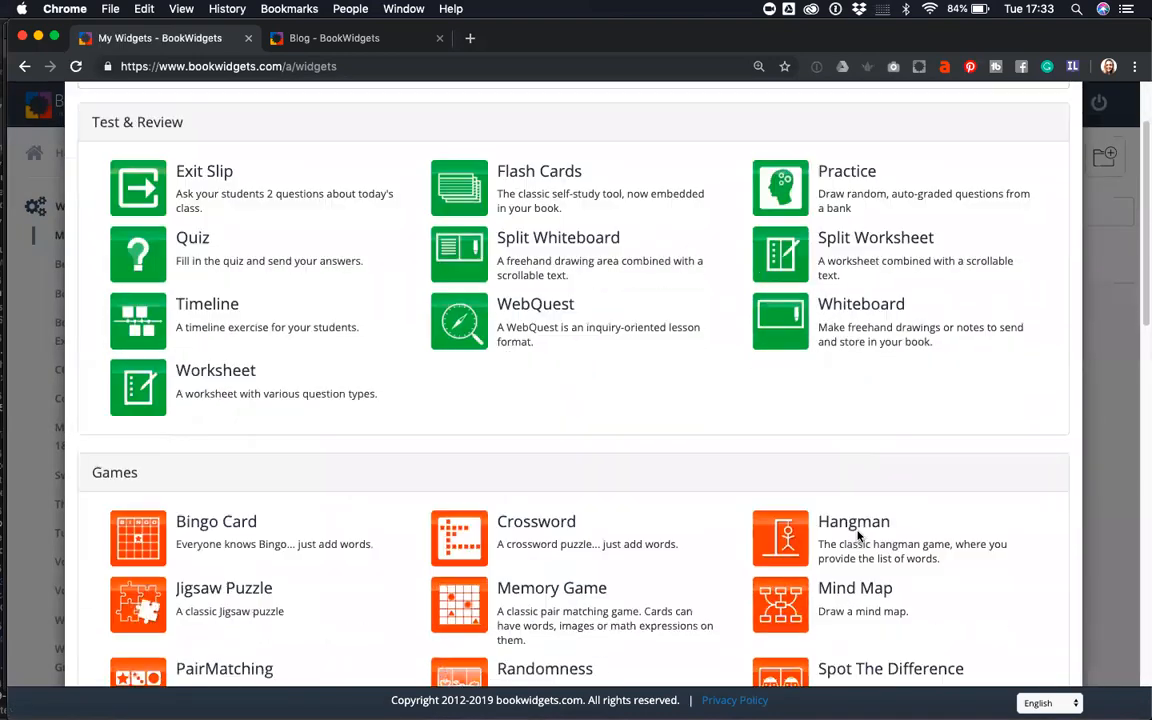
scroll(857, 536, "down", 6)
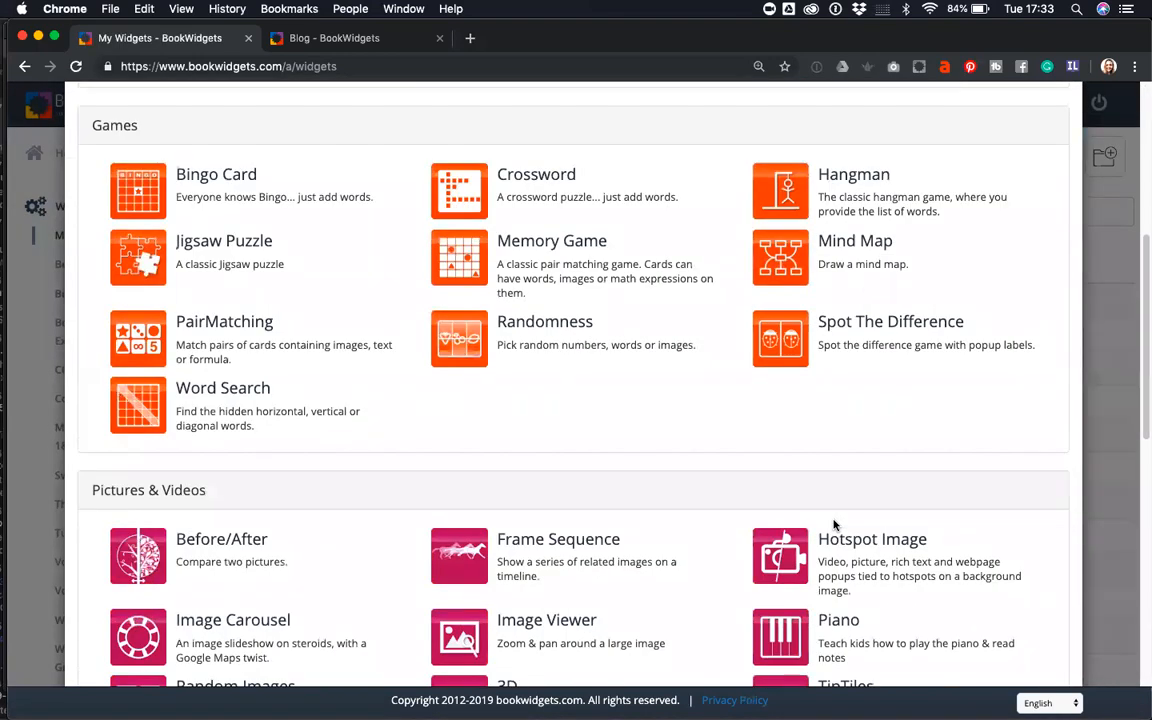
left_click(523, 178)
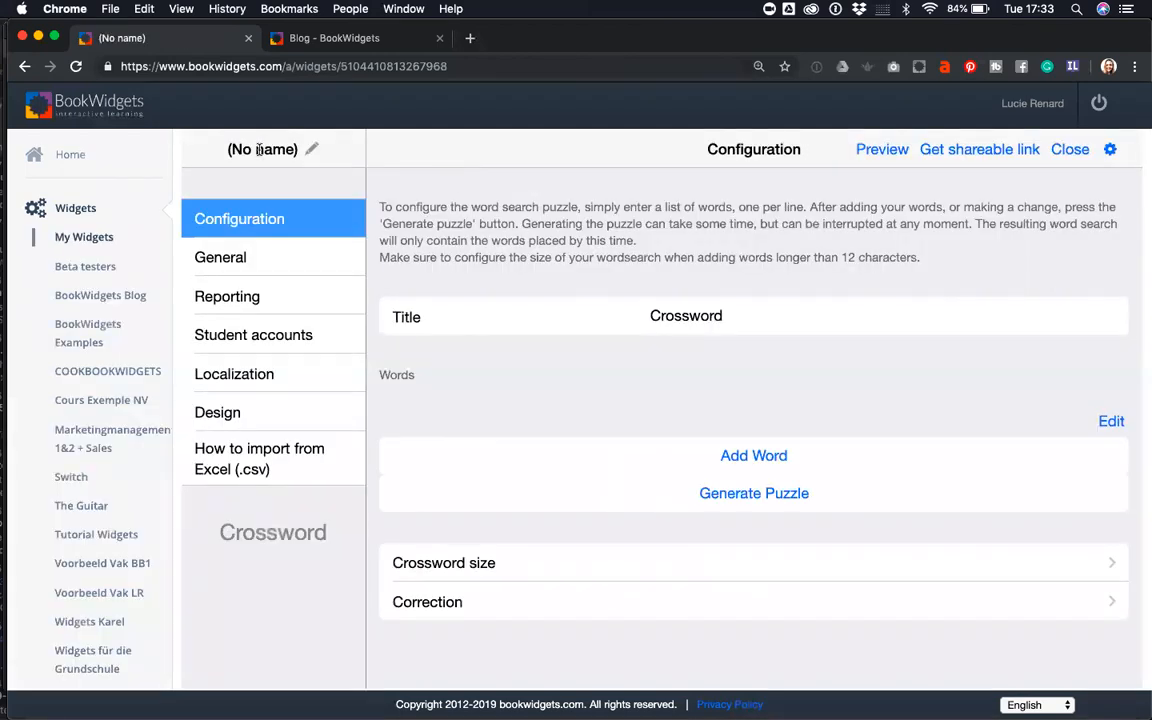
- Name the new crossword widget and its title 'Opposites'
left_click(259, 149)
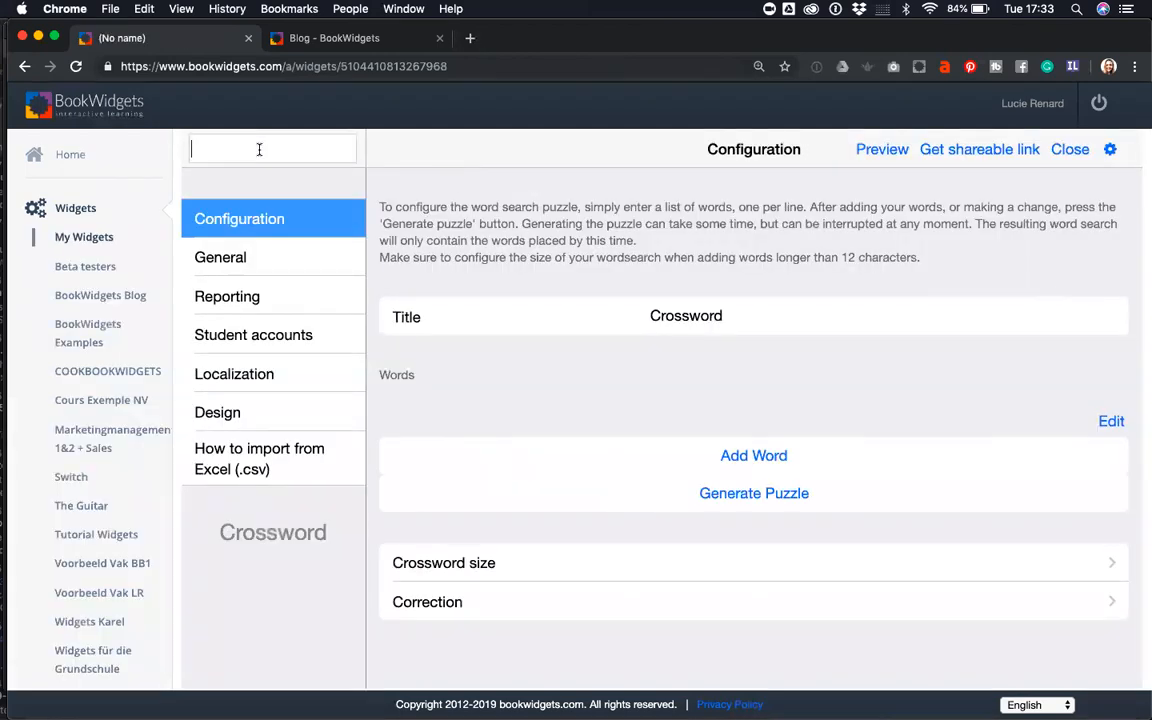
type("Opposites")
left_click_drag(743, 318, 625, 303)
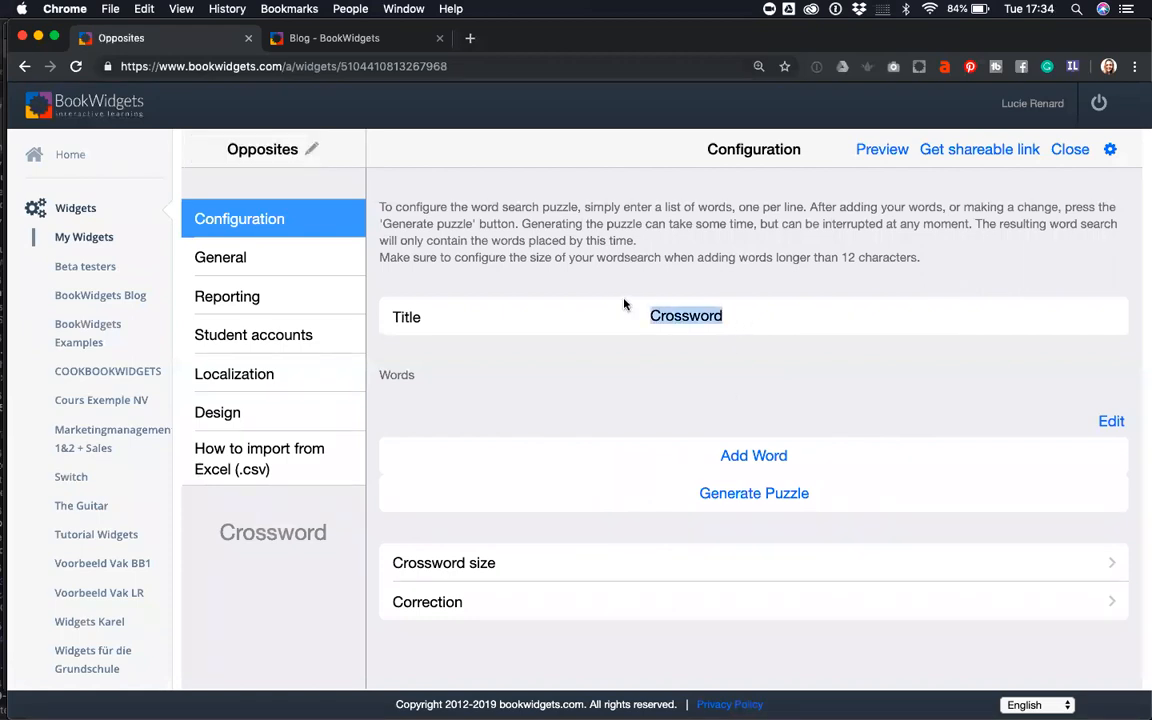
type("Oppo")
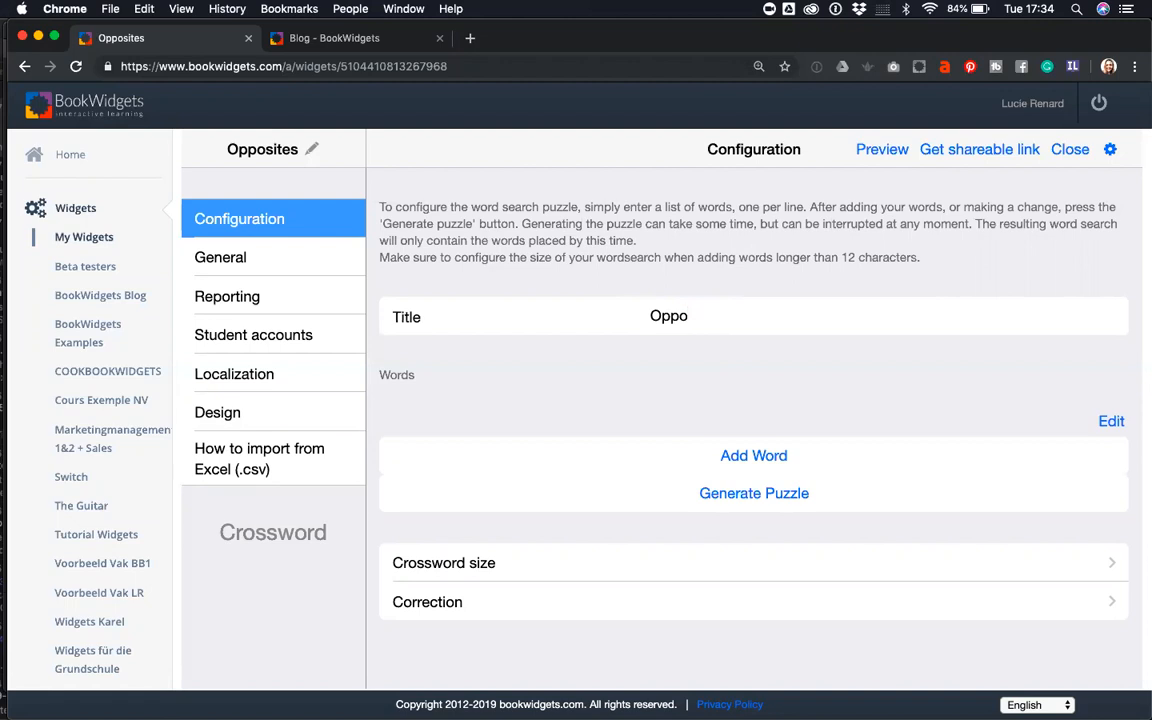
type("sites")
left_click(750, 456)
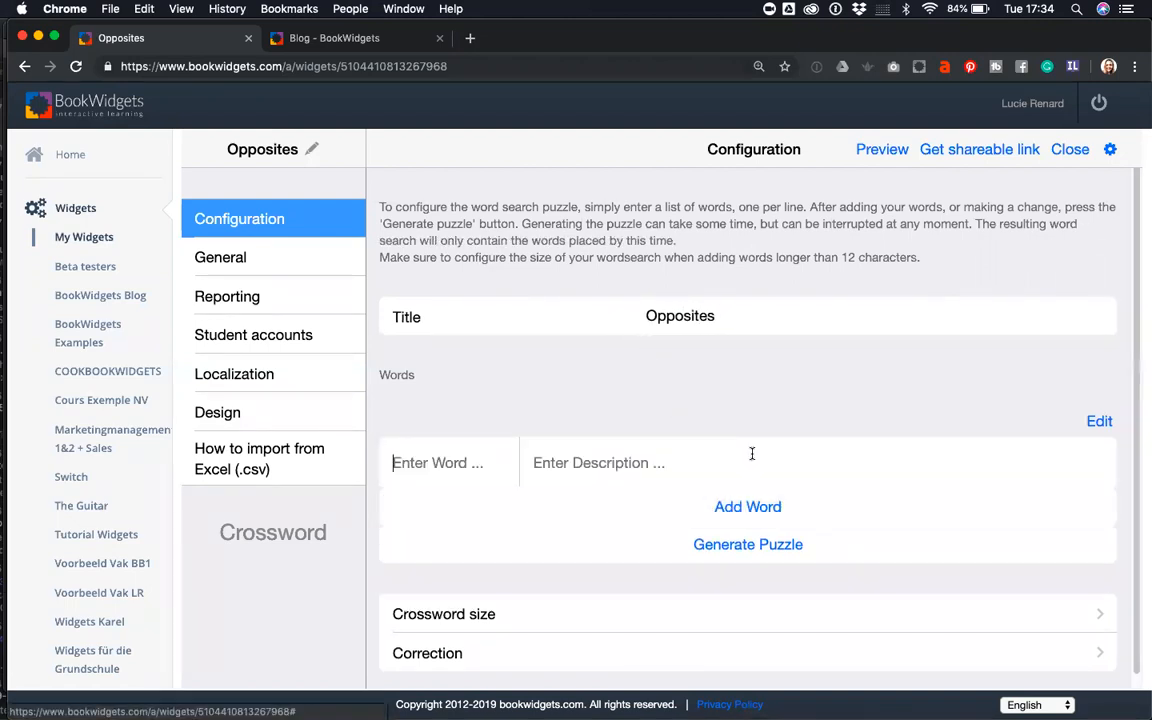
double_click(700, 315)
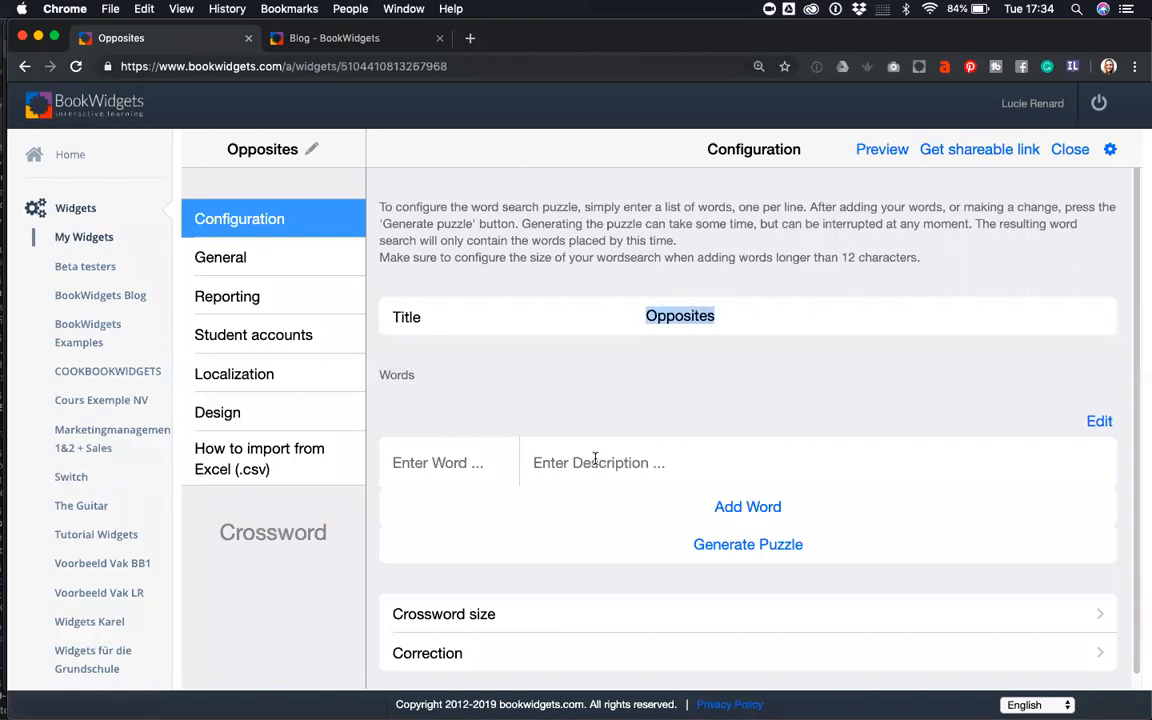
- Add the first word pair: Laugh with description Cry
left_click(475, 461)
left_click(540, 463)
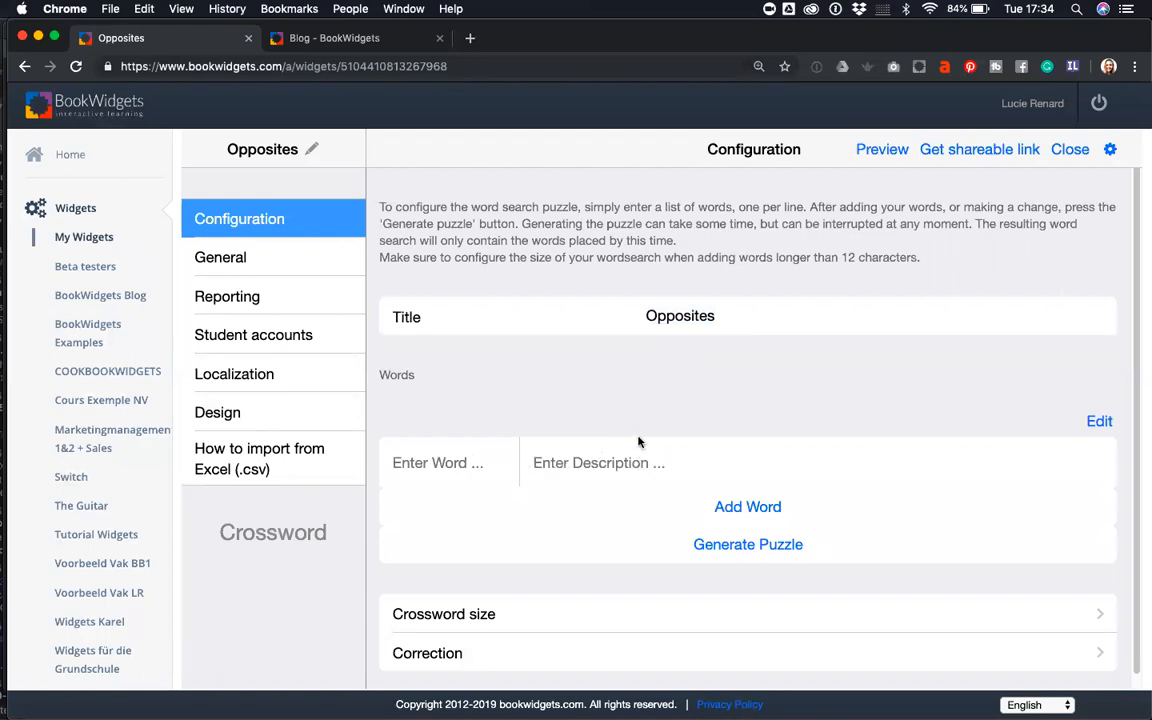
left_click(447, 463)
type("Laugh")
left_click(535, 463)
type("cr")
key("BackSpace")
key("BackSpace")
type("Cry")
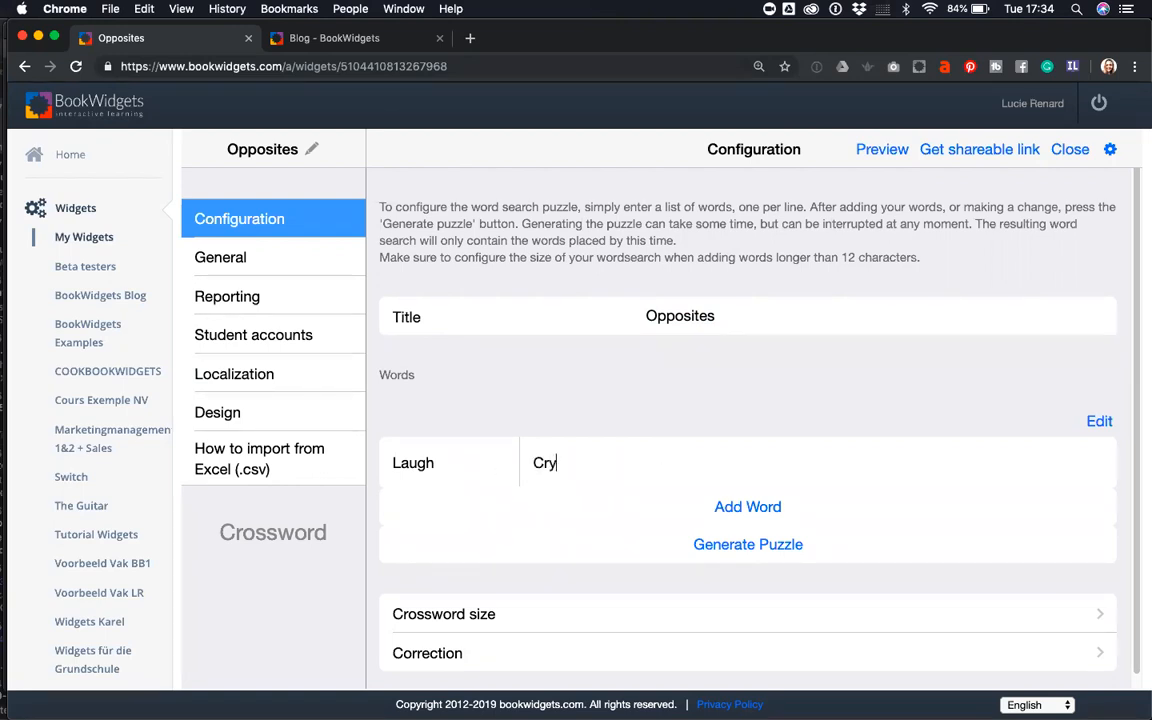
- Add the word pair Dark with description Light
left_click(724, 510)
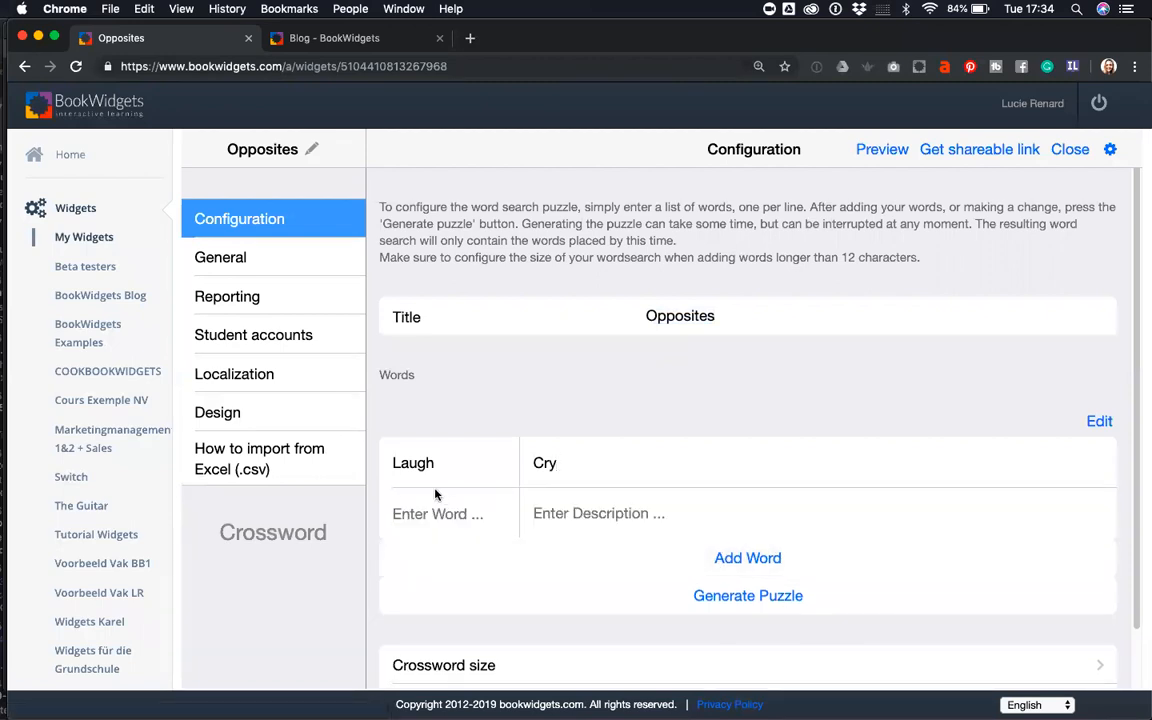
type("Dar")
left_click(540, 513)
type("Light")
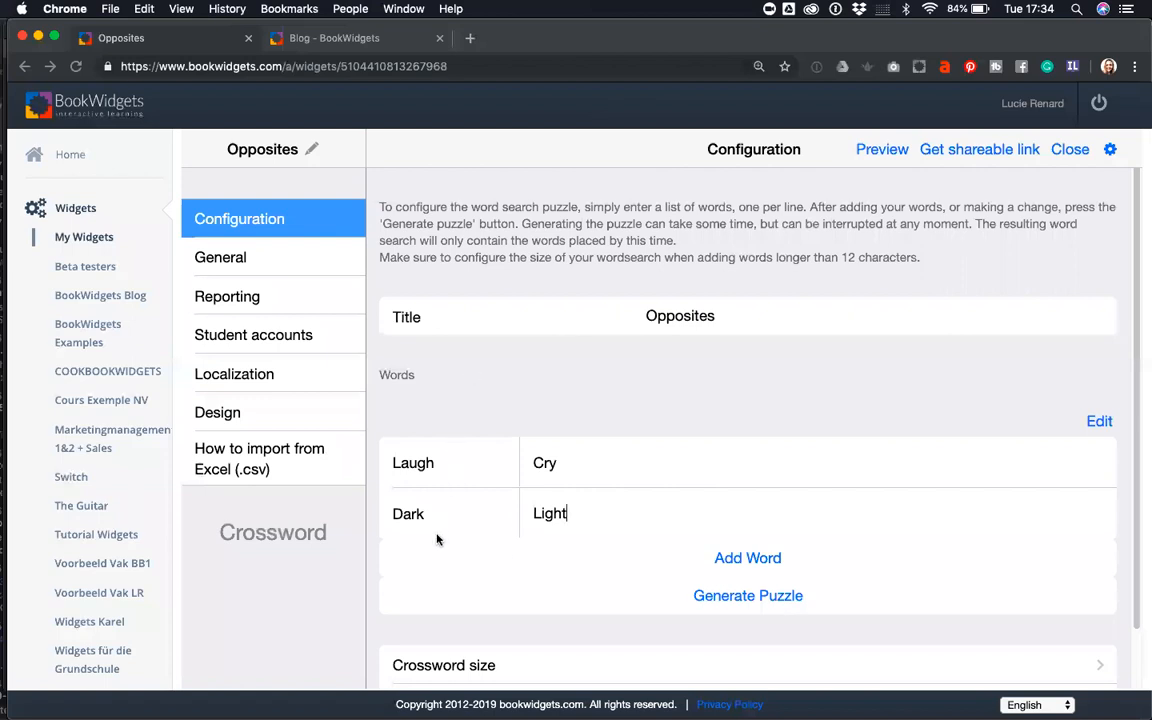
key("Return")
type("Left")
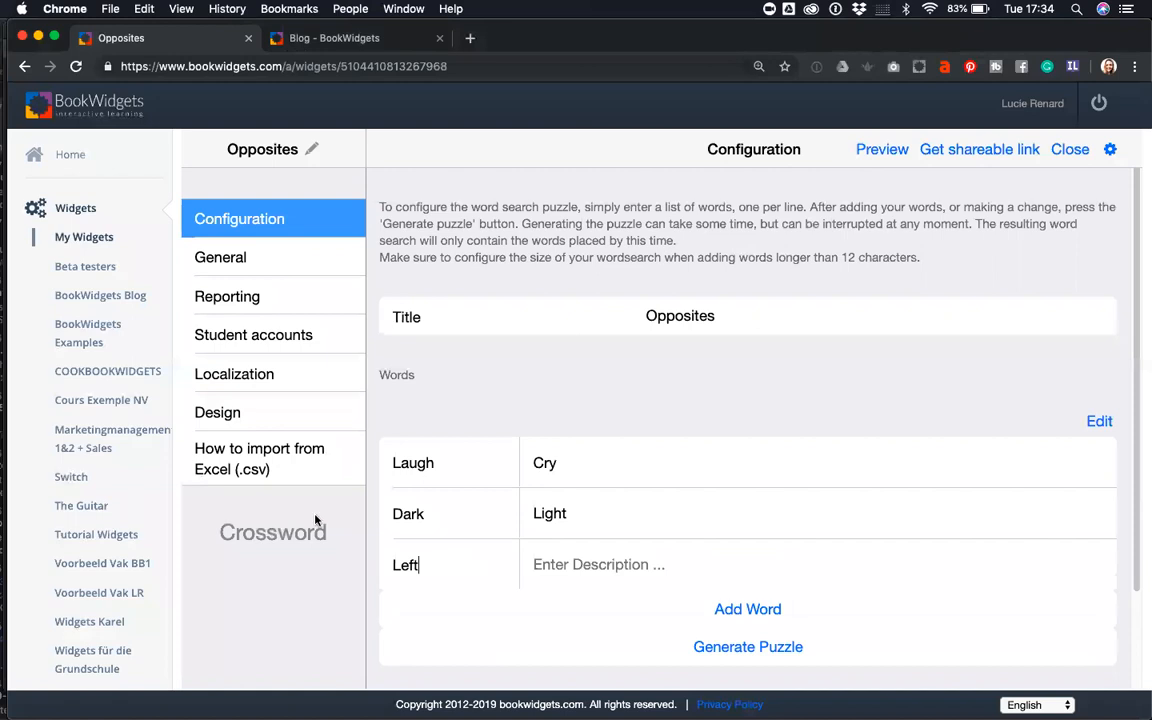
type("Ricgh")
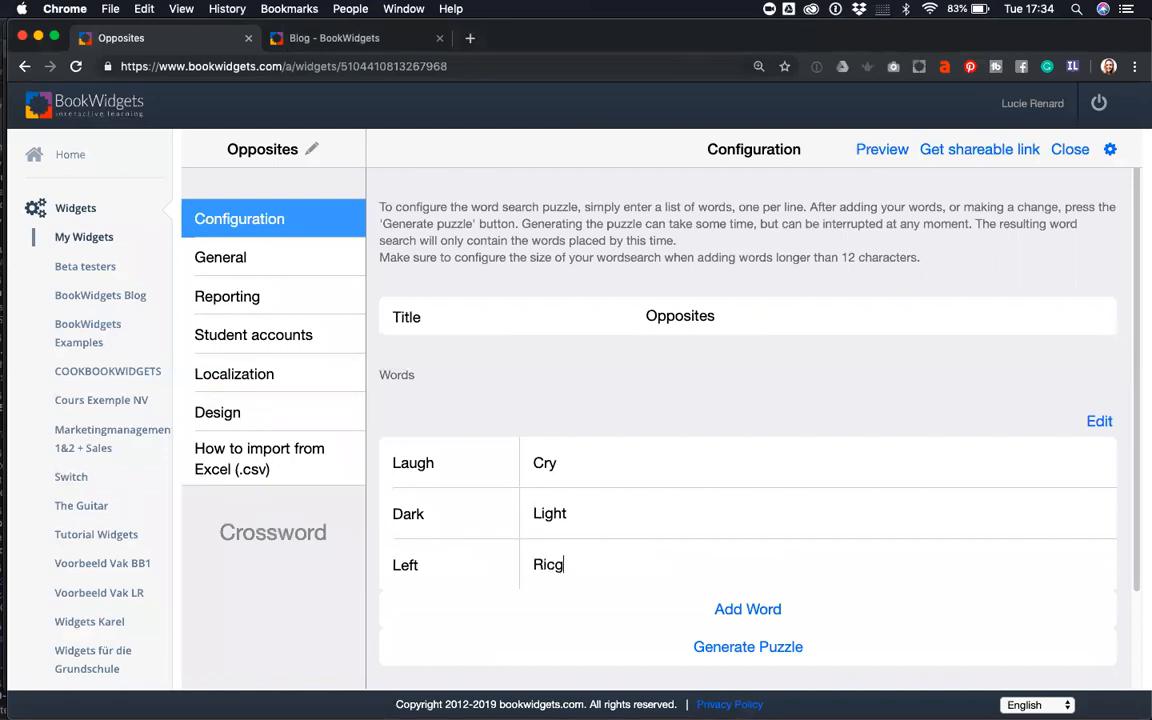
key("BackSpace")
key("BackSpace")
key("BackSpace")
type("ght")
- Add the word pair Black with description White
left_click(748, 609)
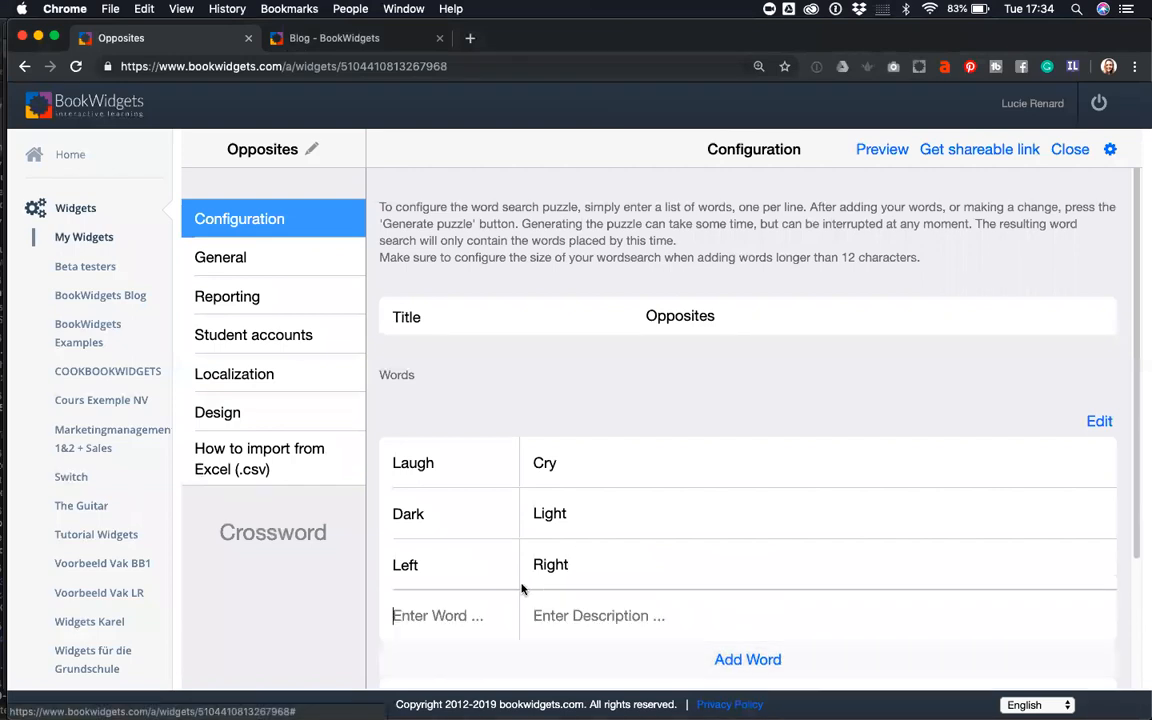
type("Black")
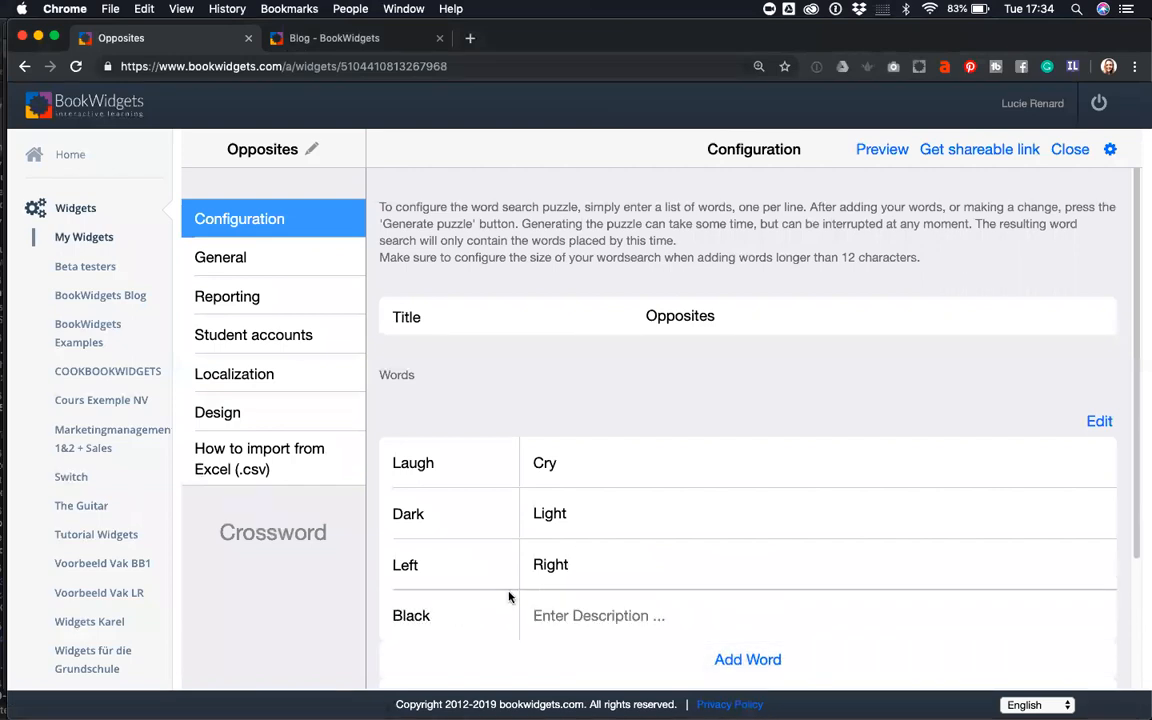
key("Tab")
type("Whit")
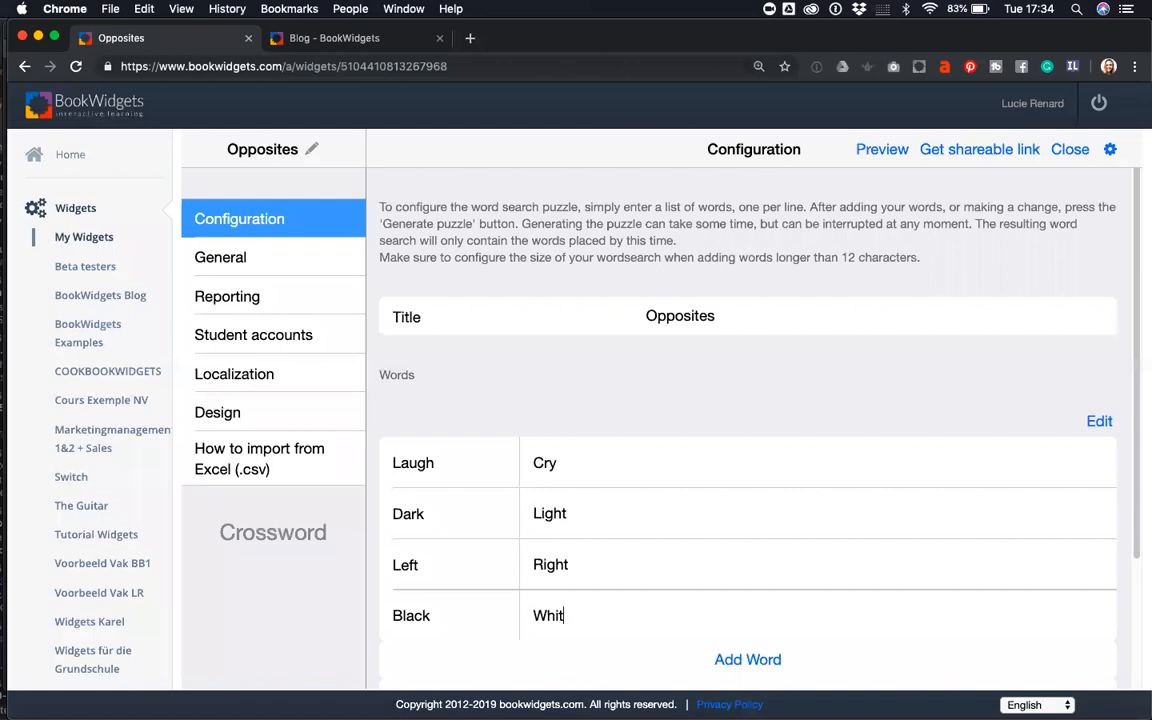
scroll(705, 553, "down", 2)
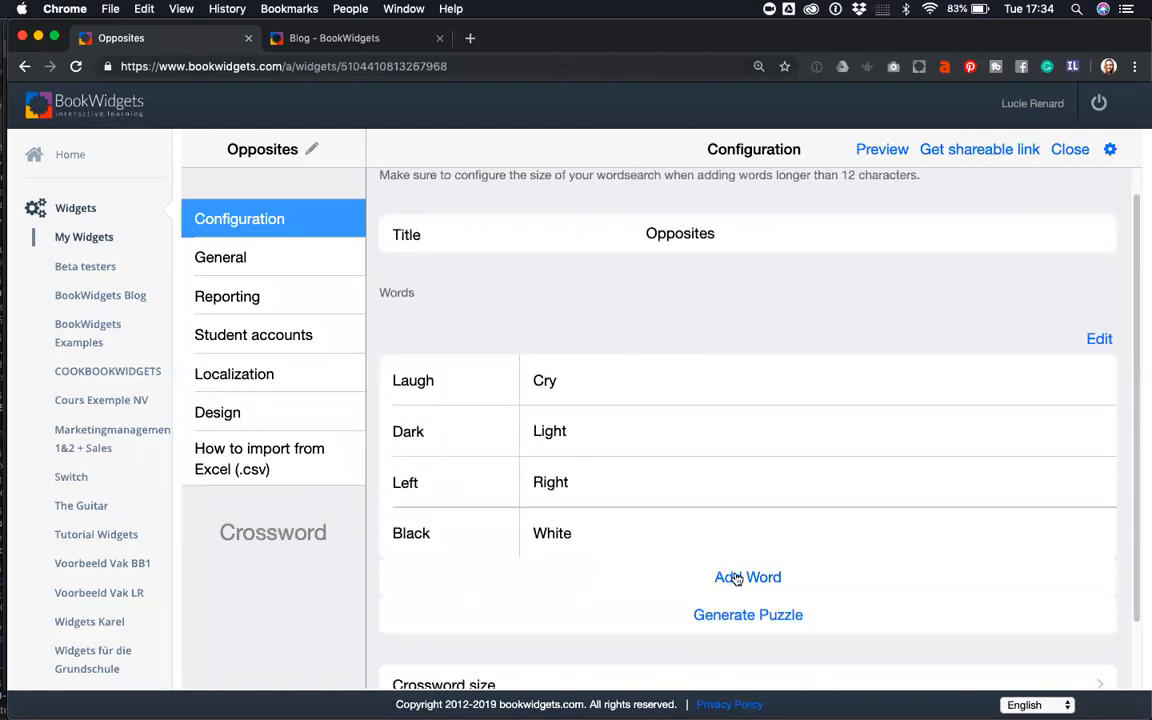
- Add the pairs Interesting/Boring and Difficult/Easy
left_click(736, 579)
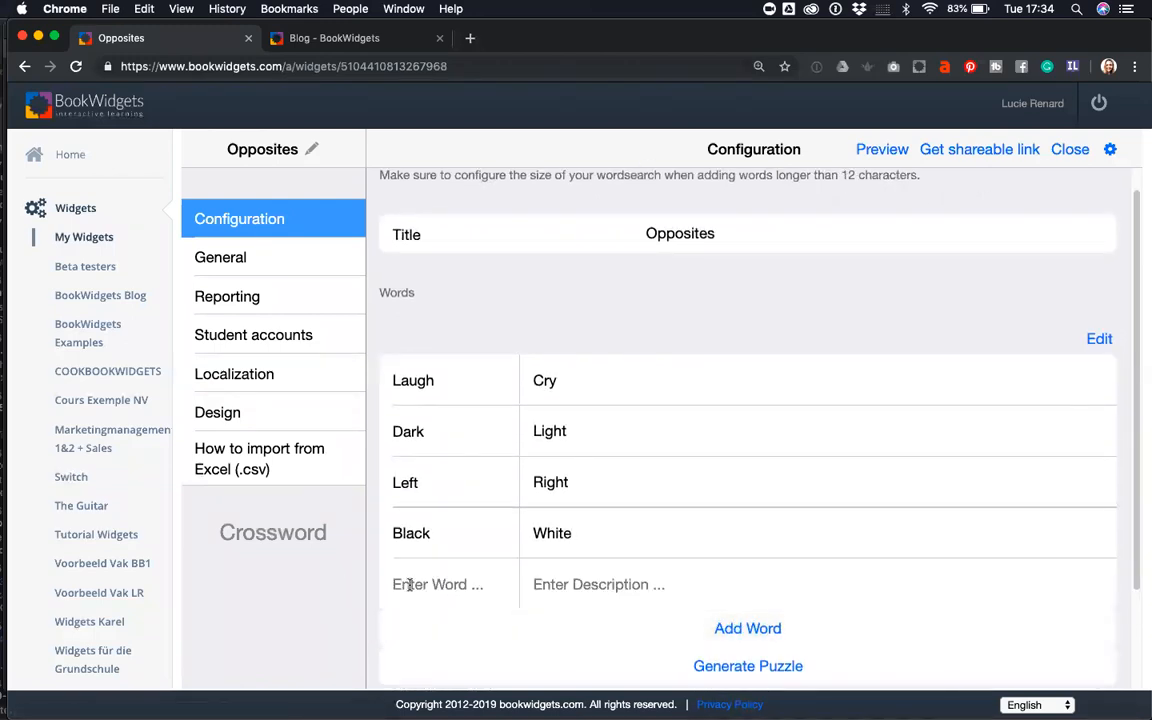
type("Interesting")
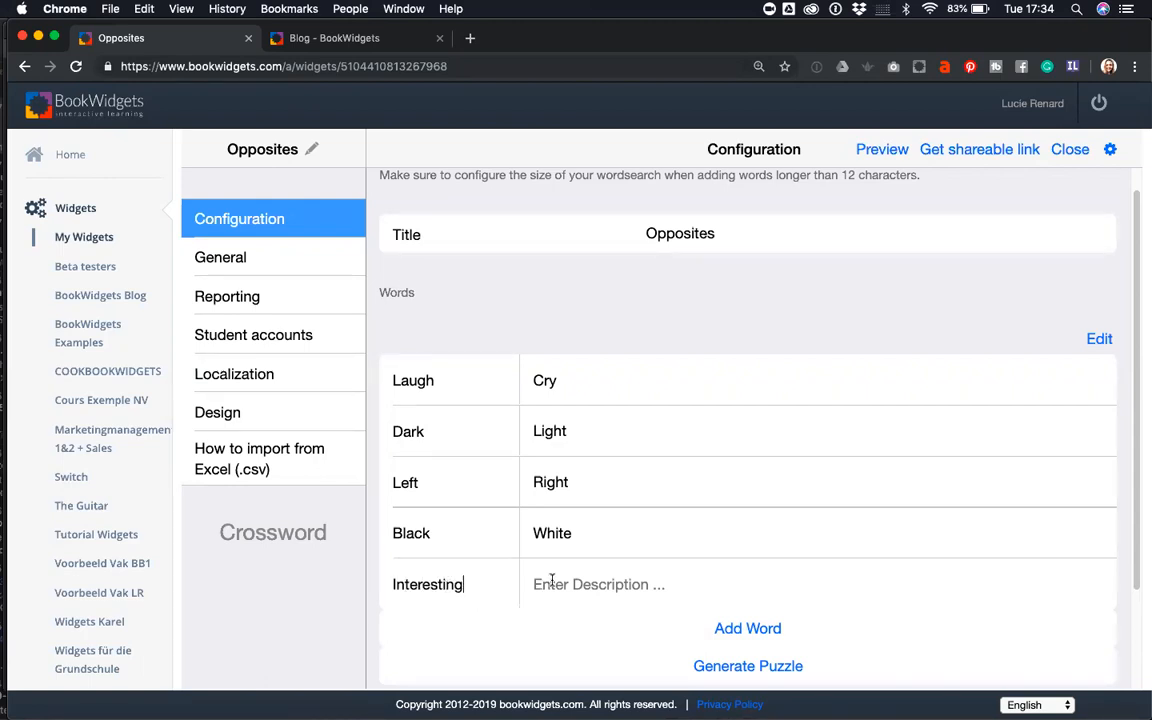
left_click(551, 584)
type("Boring")
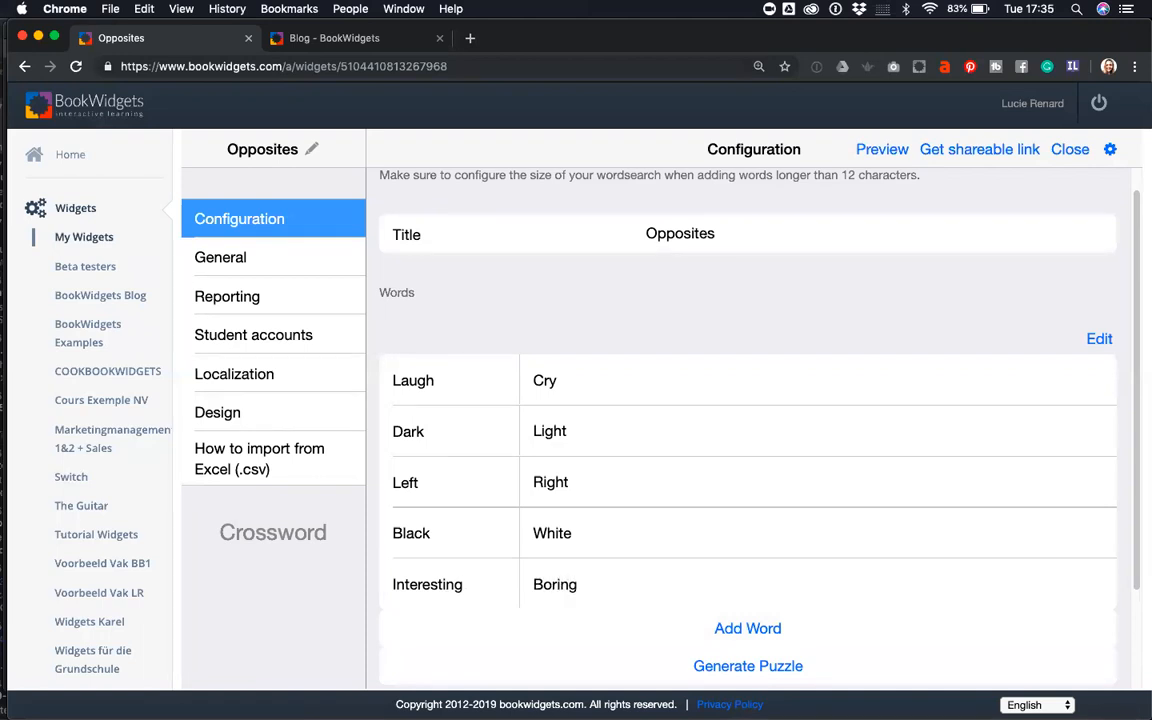
left_click(722, 628)
type("Difficult")
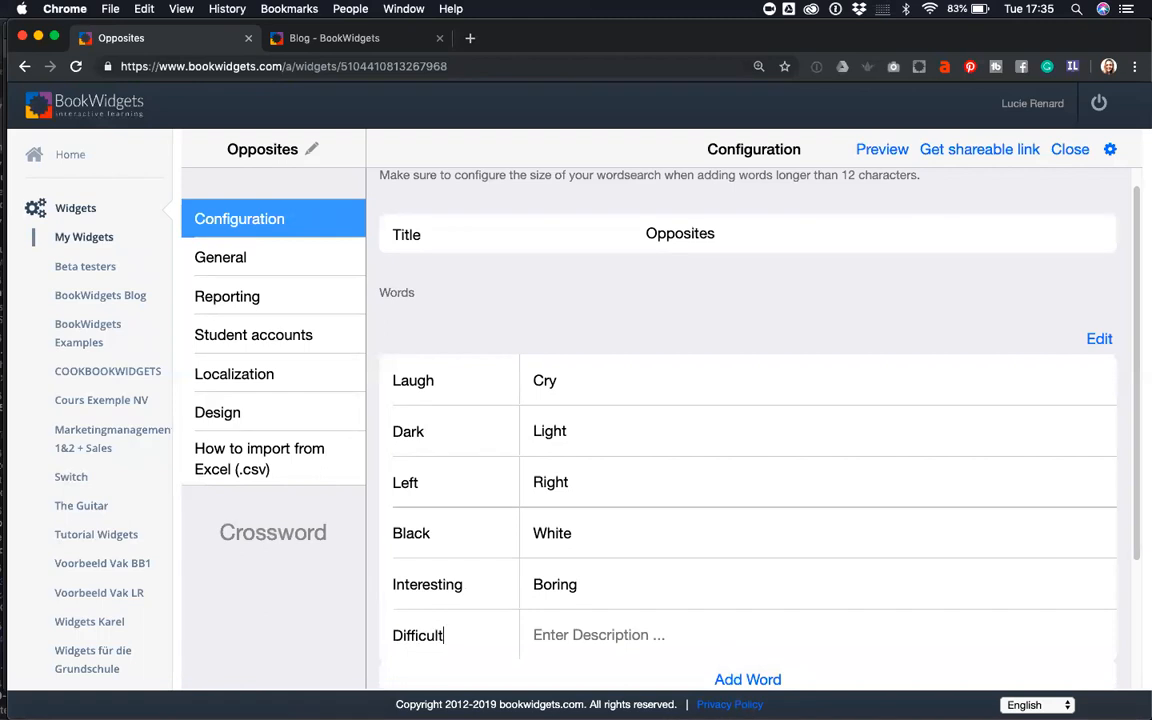
left_click(571, 635)
type("Easy")
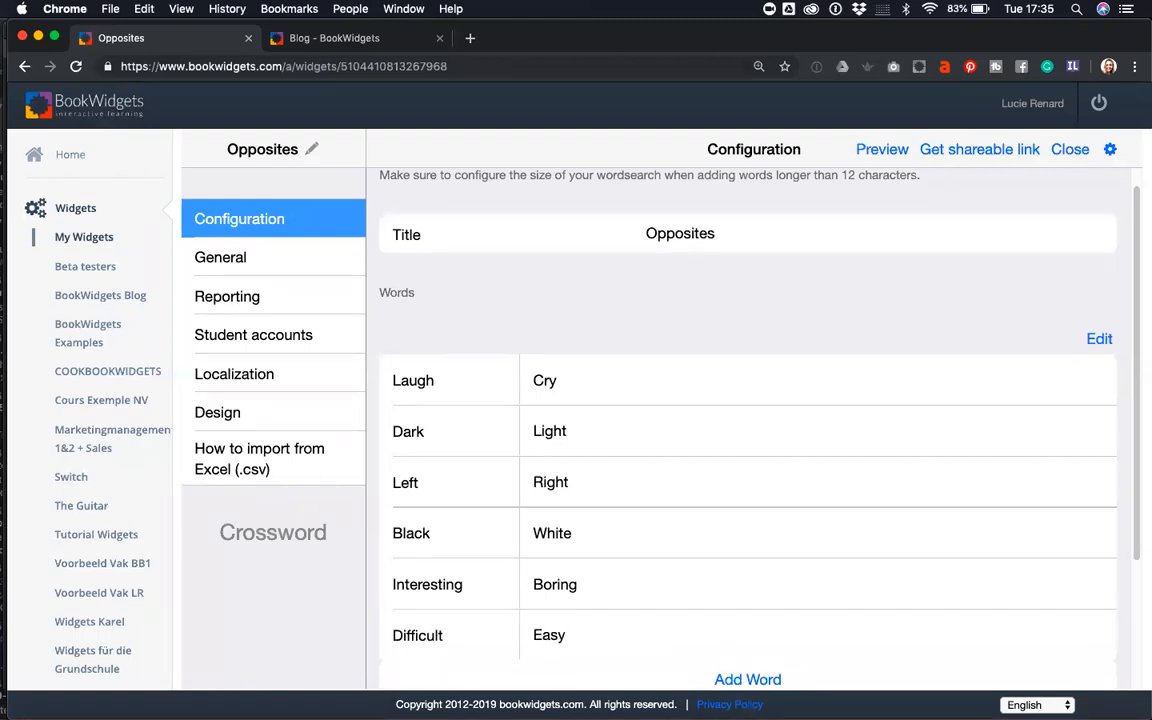
scroll(565, 615, "down", 3)
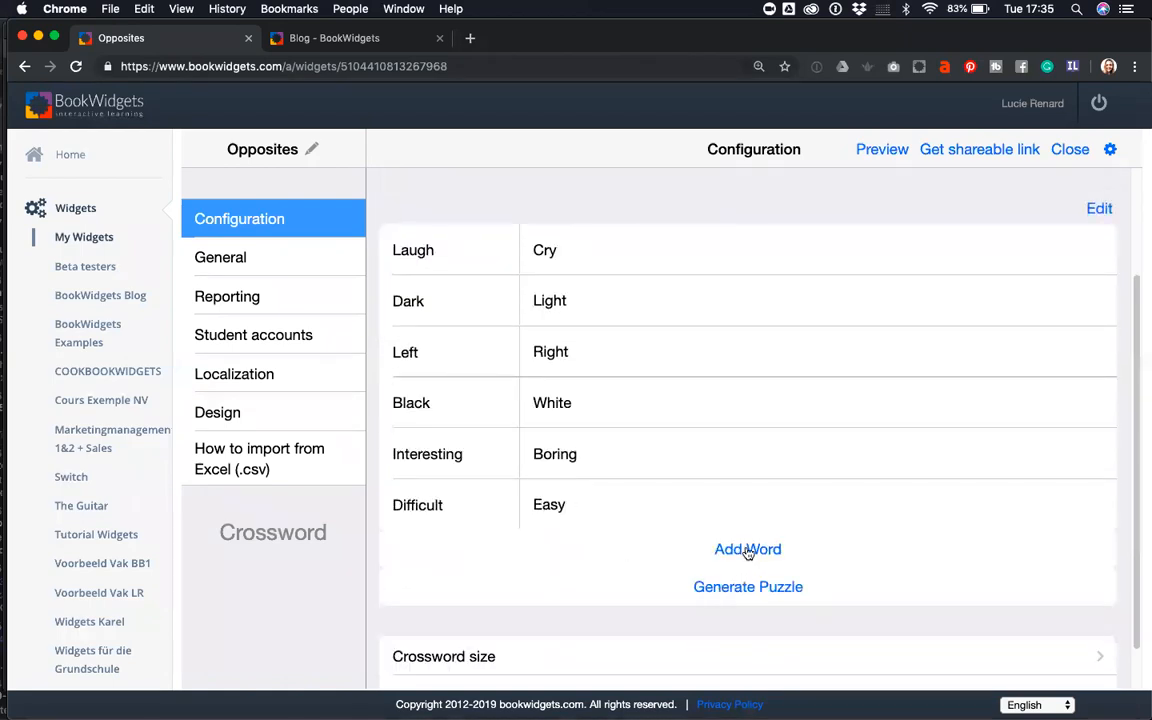
- Add the pairs Old/Young and Online/Offline
left_click(747, 551)
type("Old")
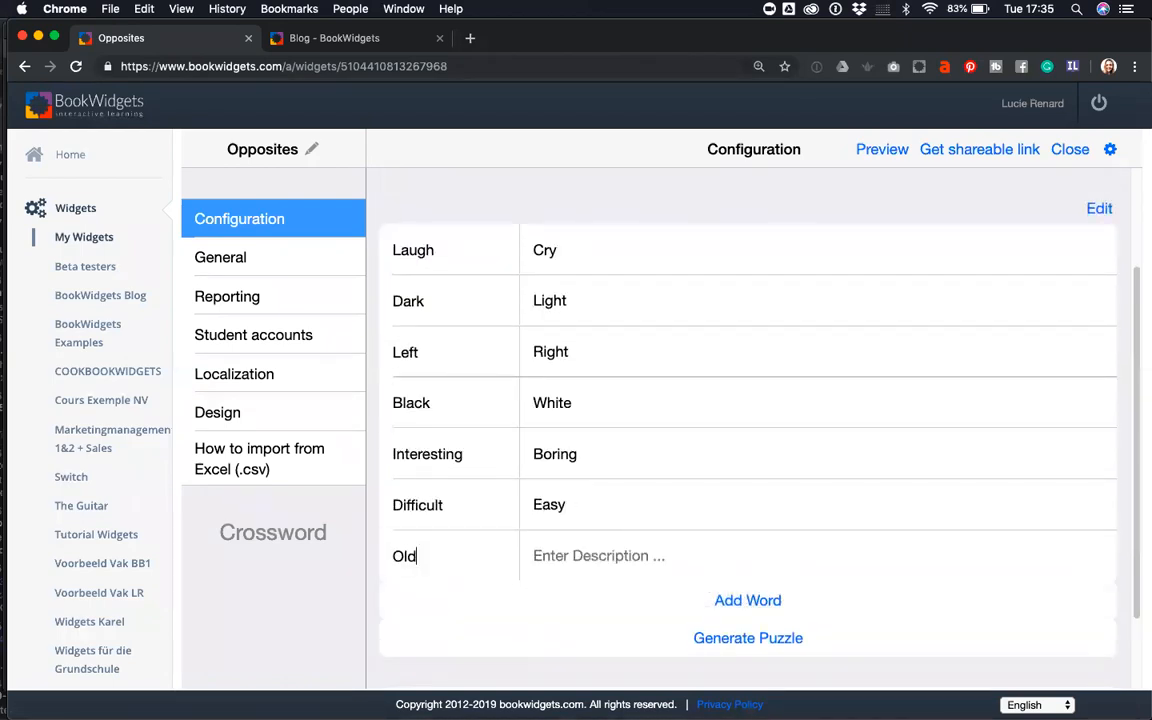
key("Tab")
type("Young")
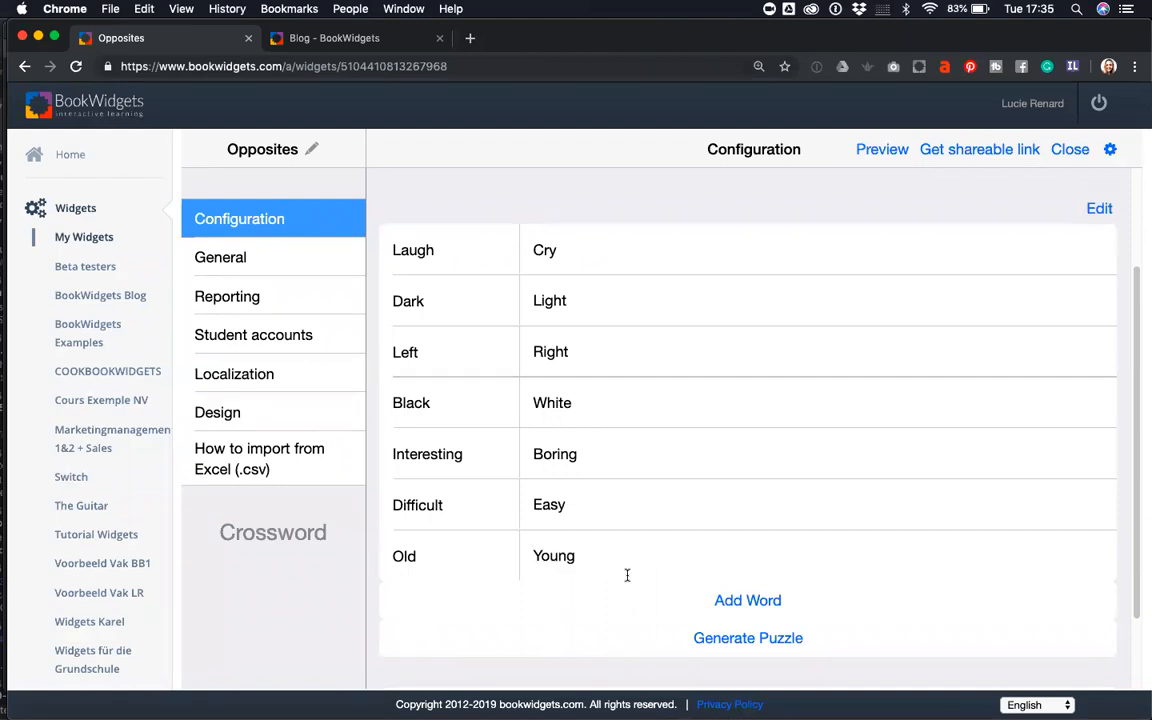
left_click(716, 600)
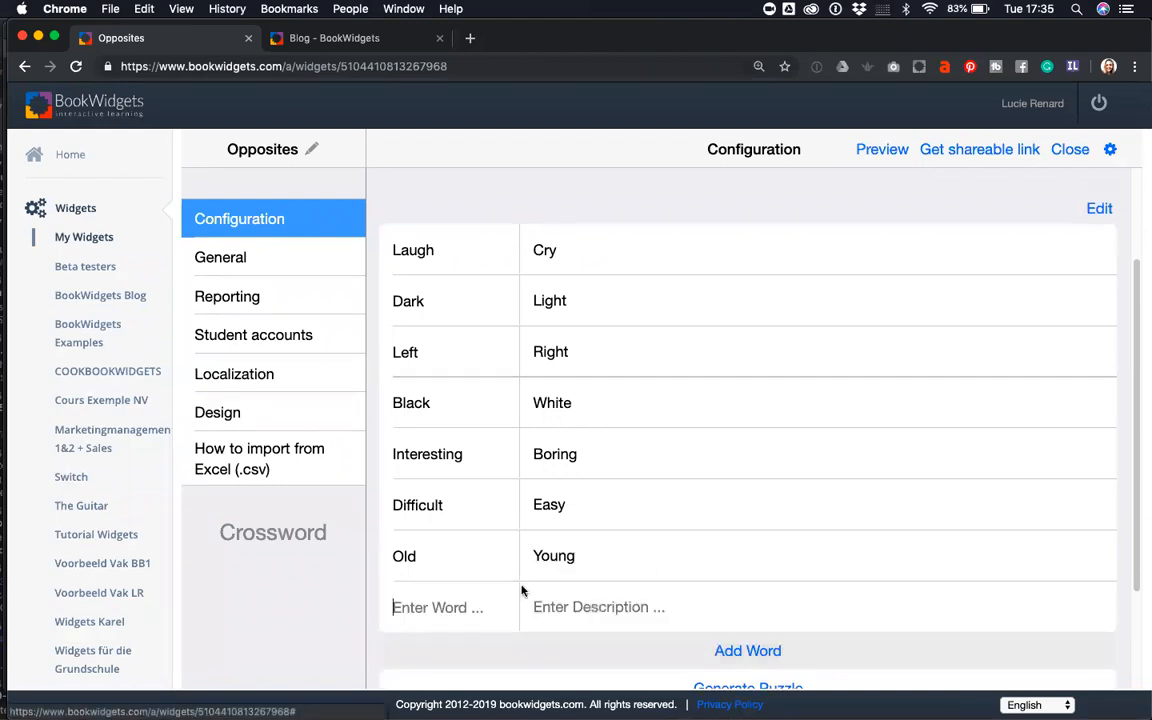
type("Online")
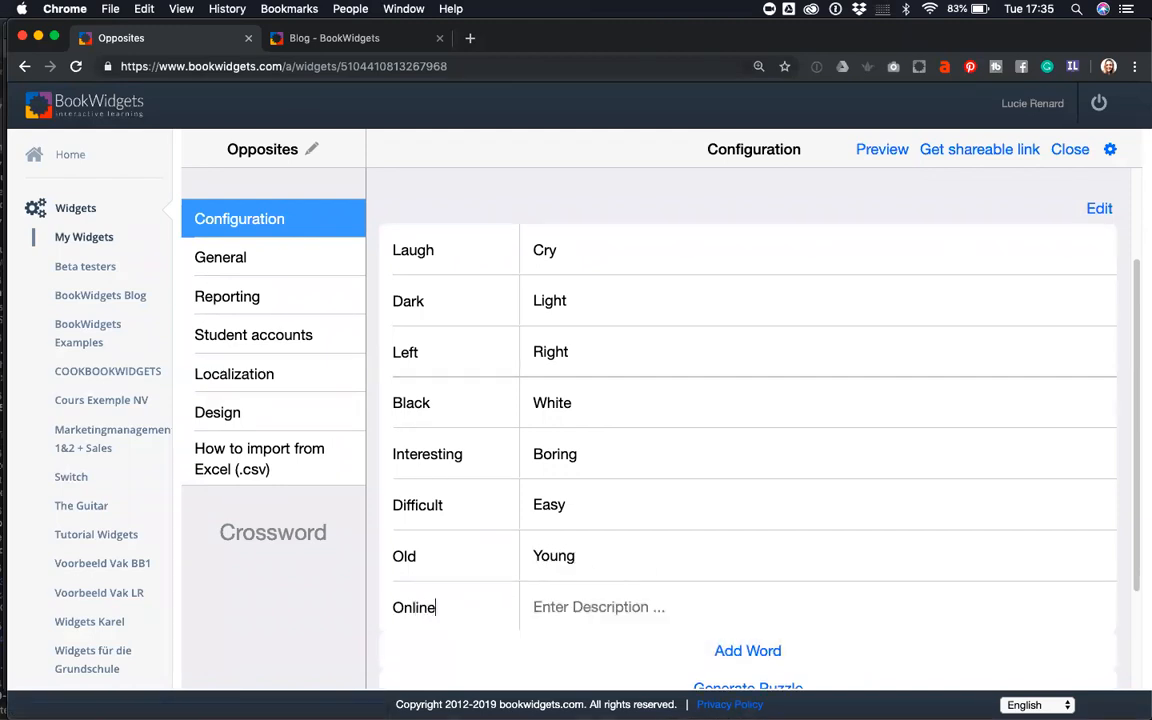
left_click(560, 607)
type("Offline")
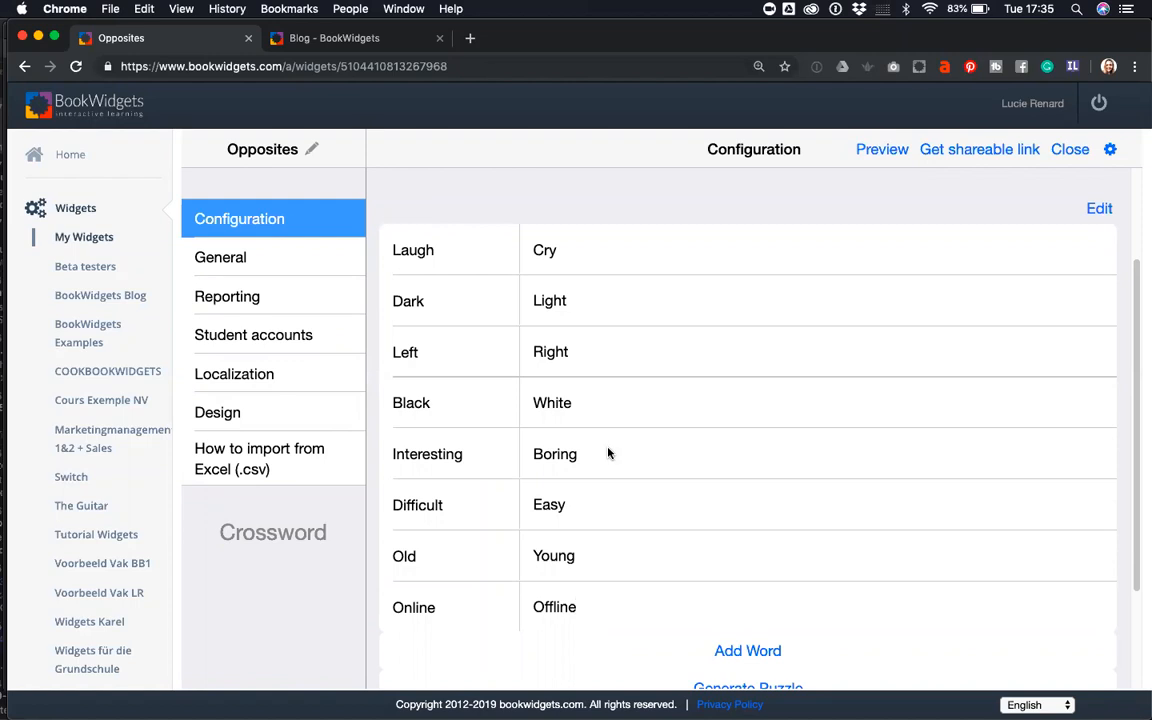
- Regenerate the crossword from the eight pairs and view it in student preview
scroll(608, 453, "down", 2)
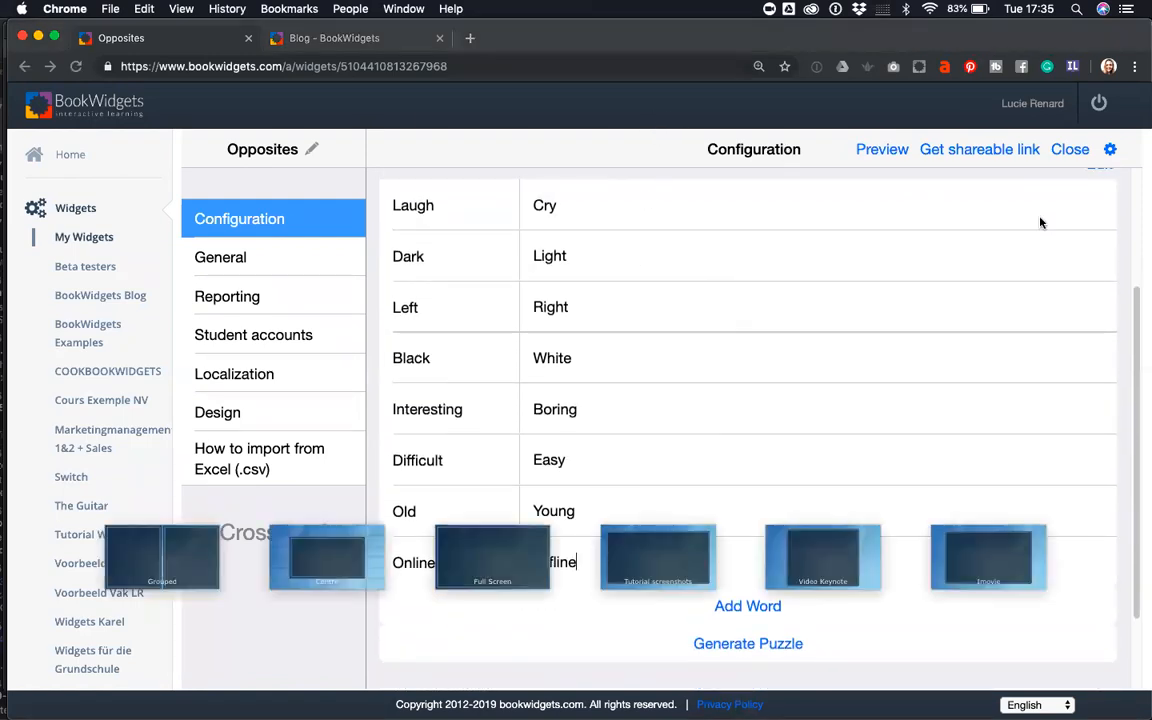
scroll(660, 400, "up", 2)
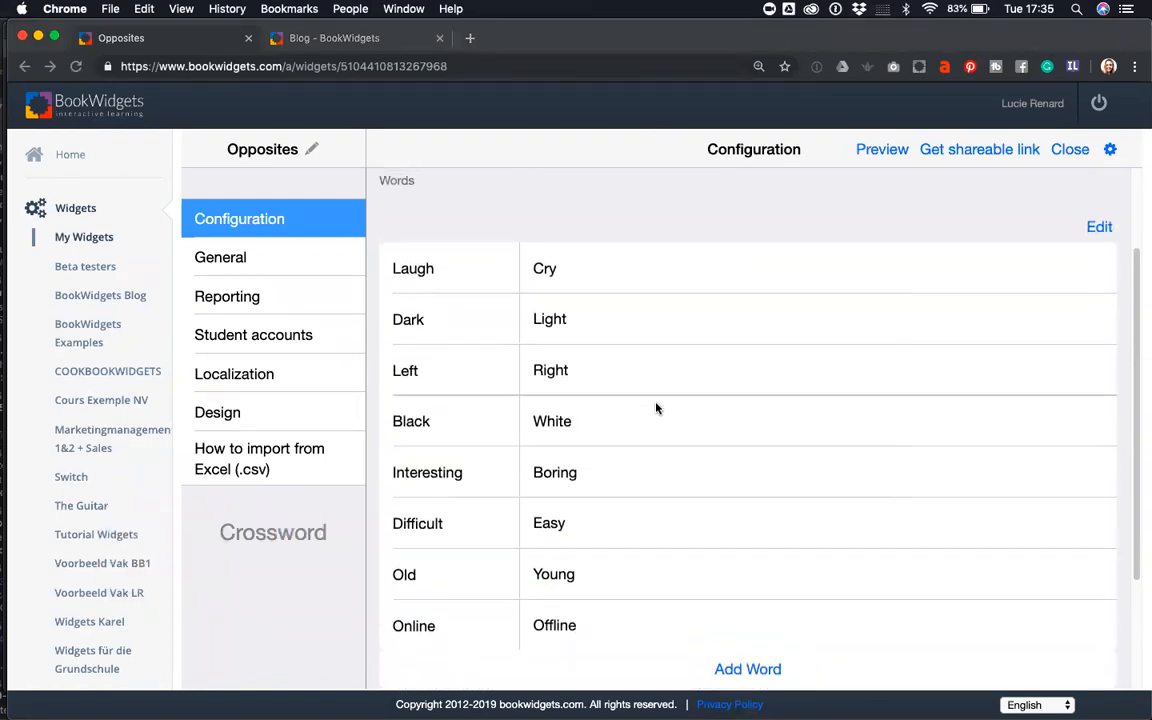
scroll(653, 386, "down", 6)
scroll(633, 221, "up", 5)
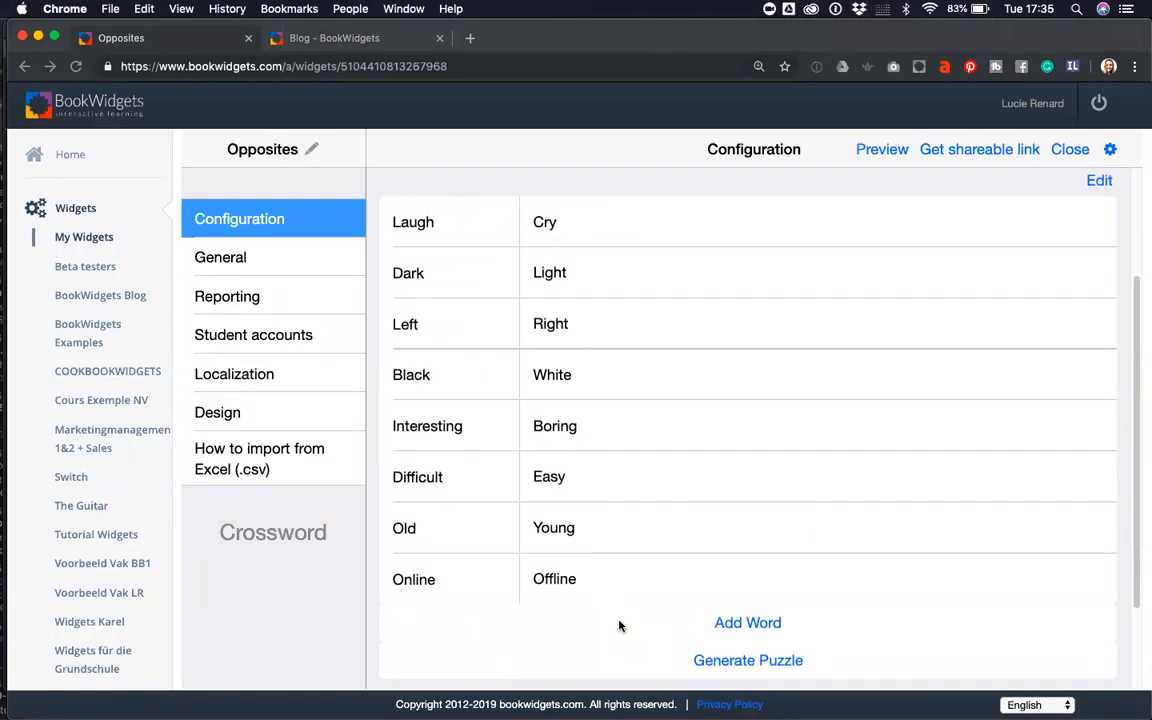
scroll(560, 509, "down", 3)
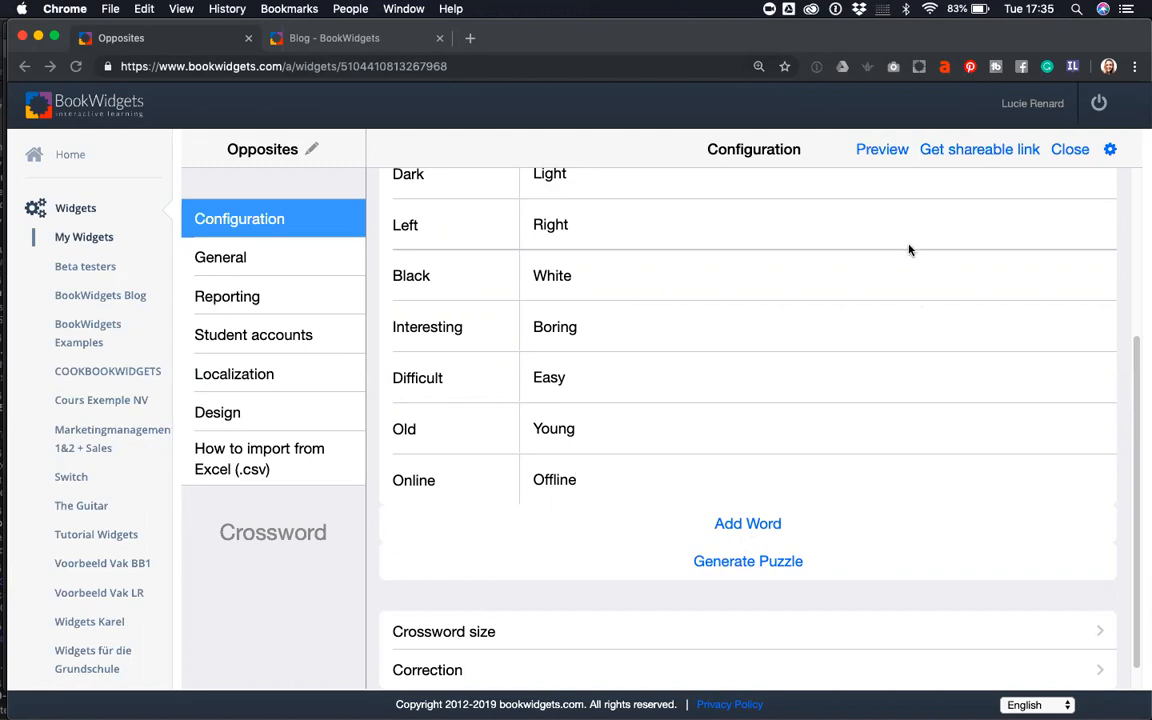
left_click(732, 563)
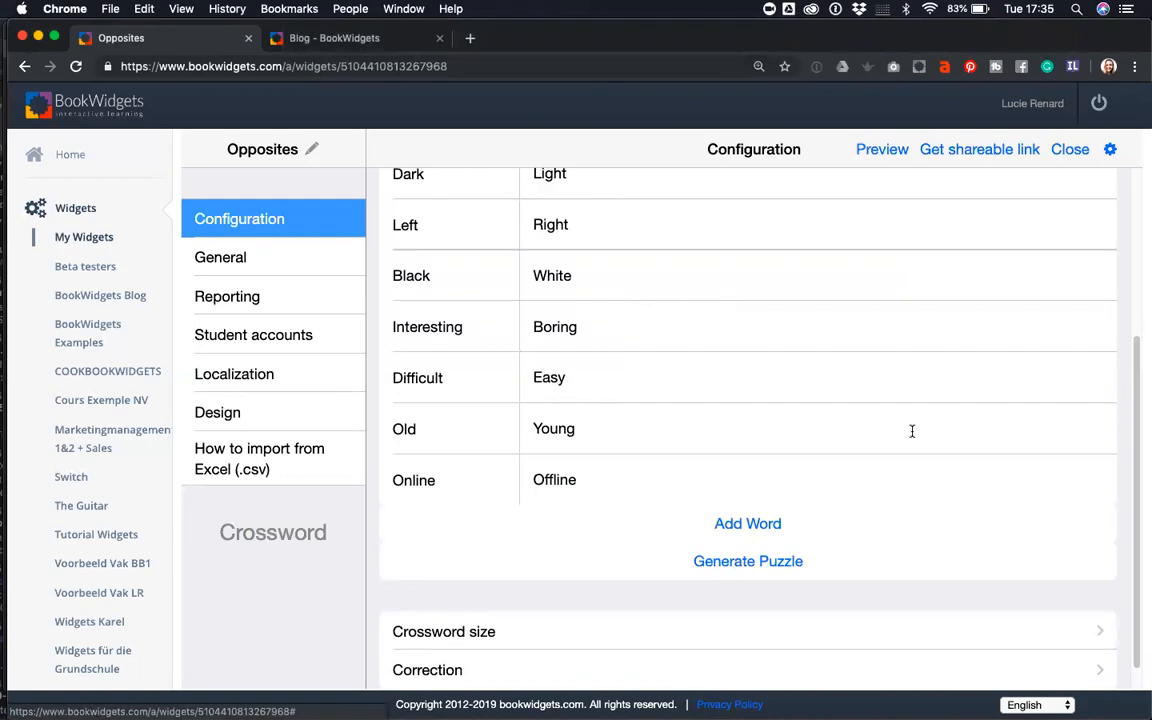
scroll(676, 520, "up", 3)
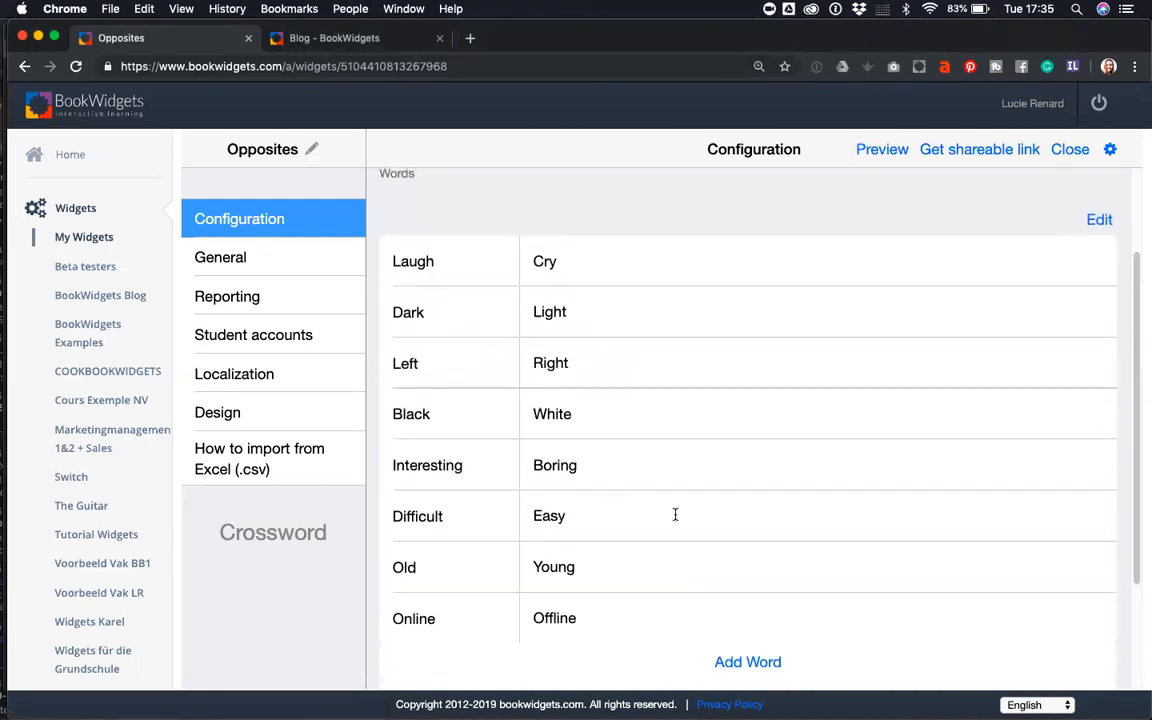
scroll(675, 514, "up", 3)
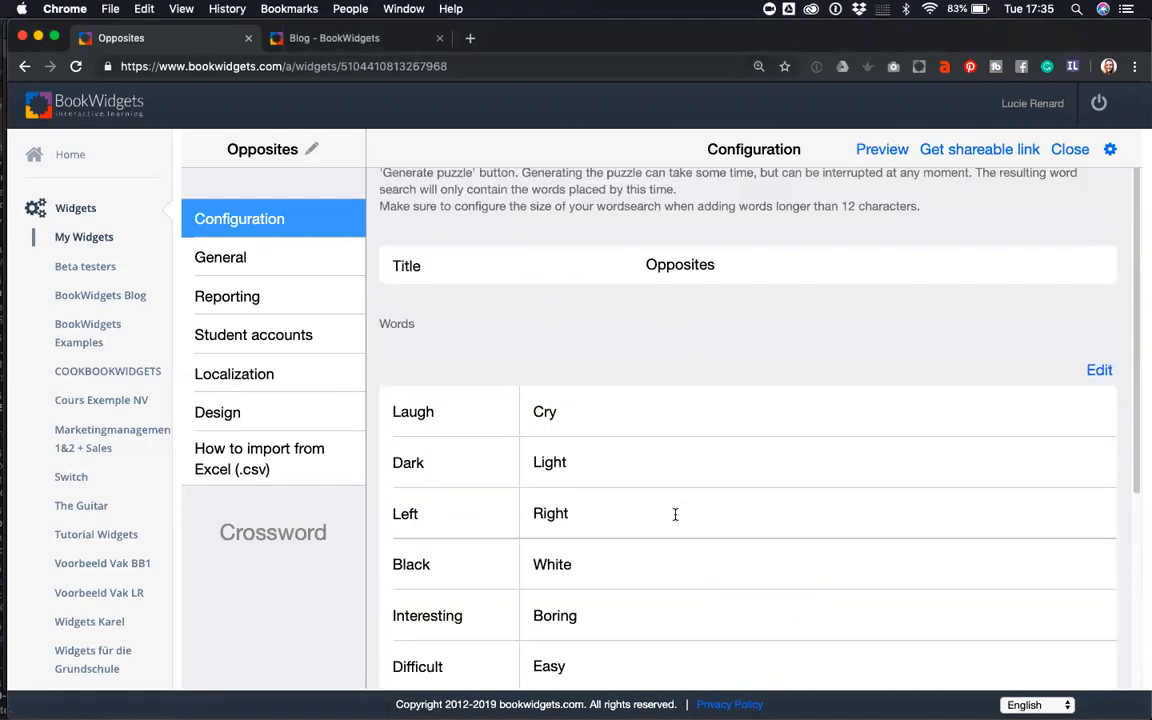
left_click(882, 152)
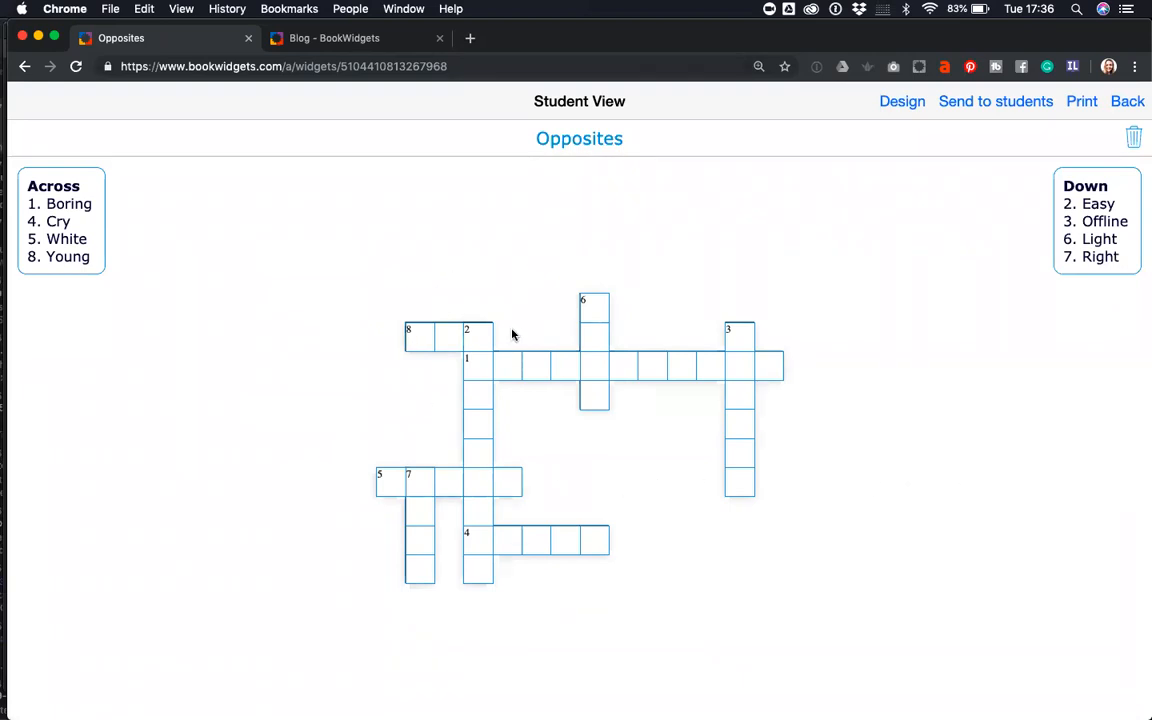
- Answer 1 Across with 'interesting' in the preview, then bring up the Design settings
left_click(79, 206)
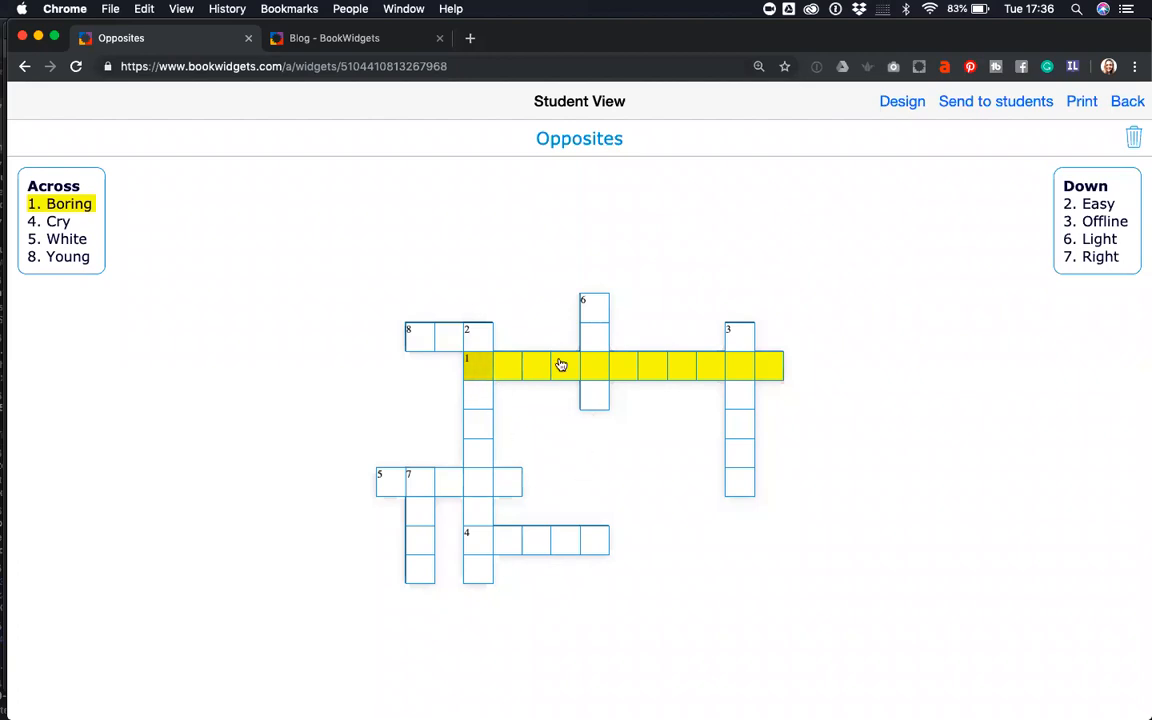
left_click(594, 340)
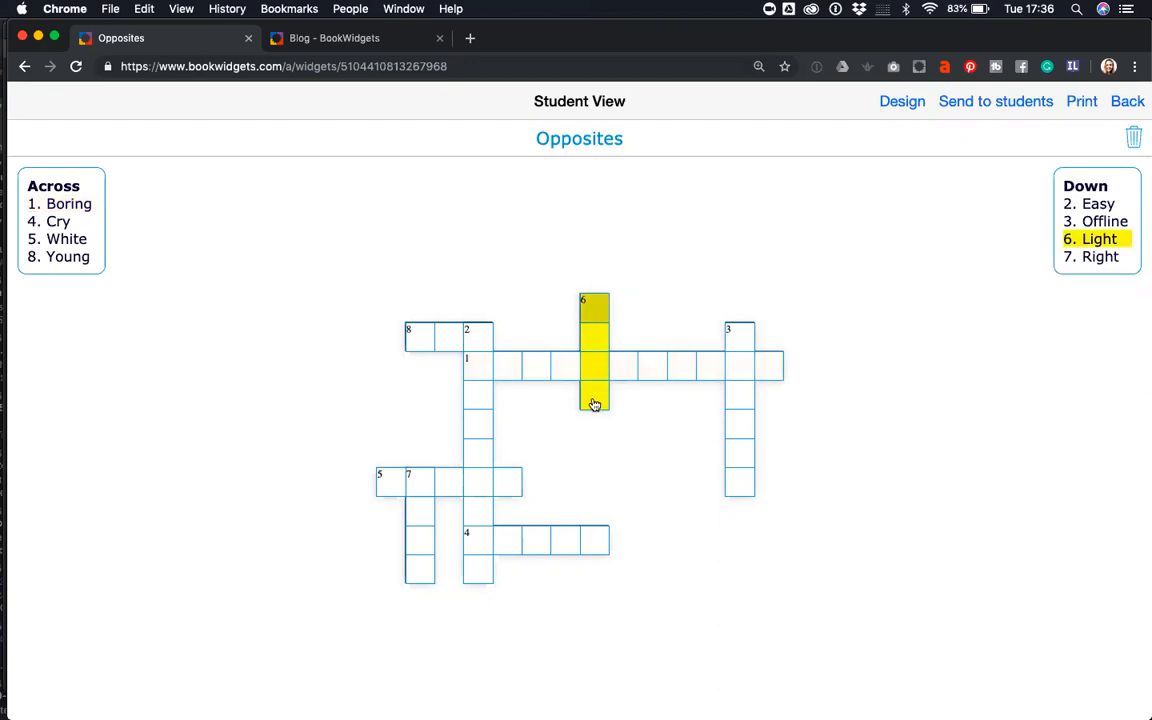
left_click(532, 377)
type("in")
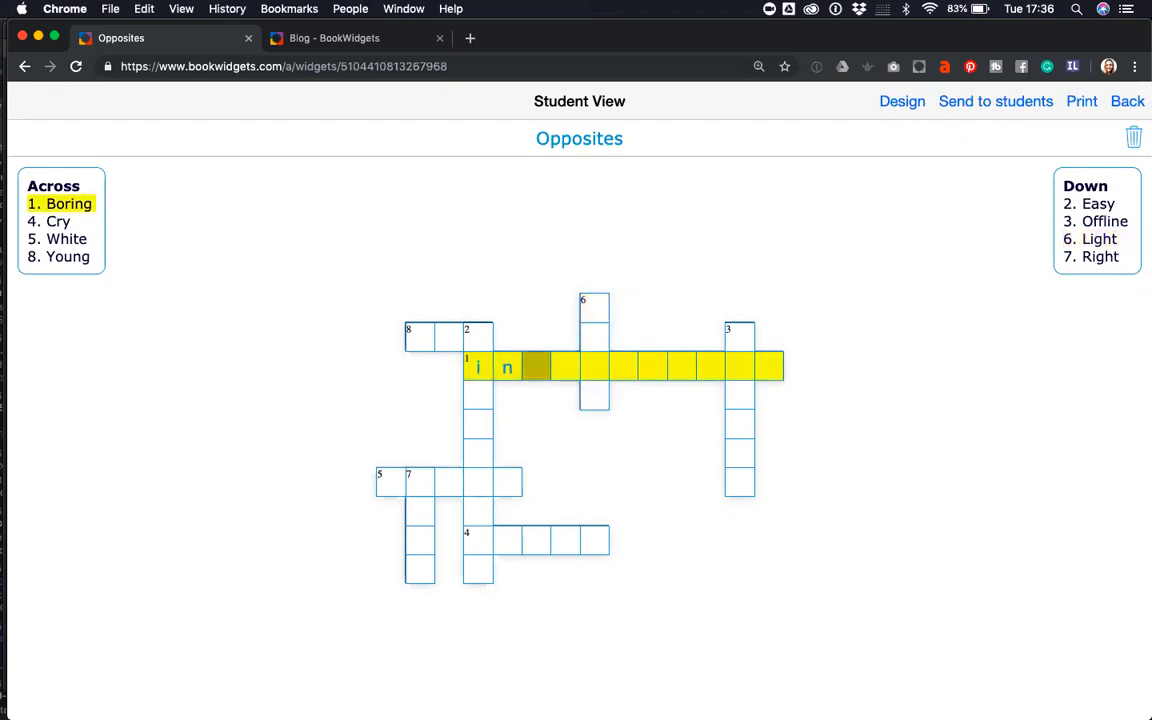
type("teres")
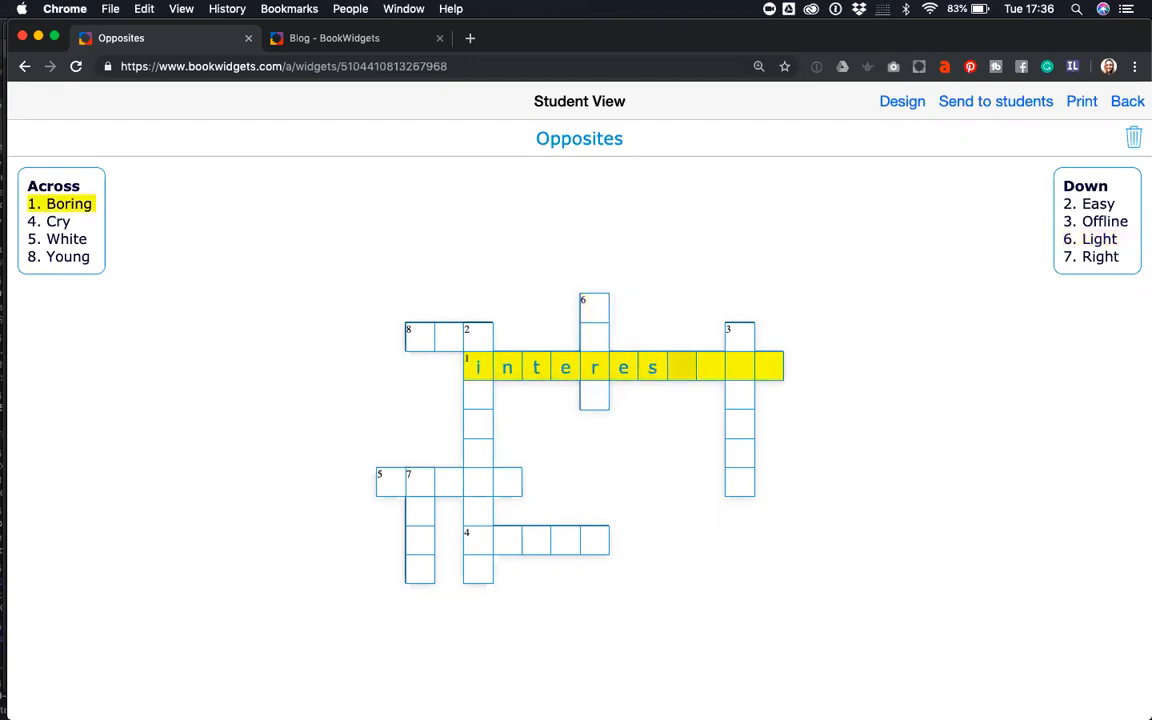
type("ting")
left_click(735, 421)
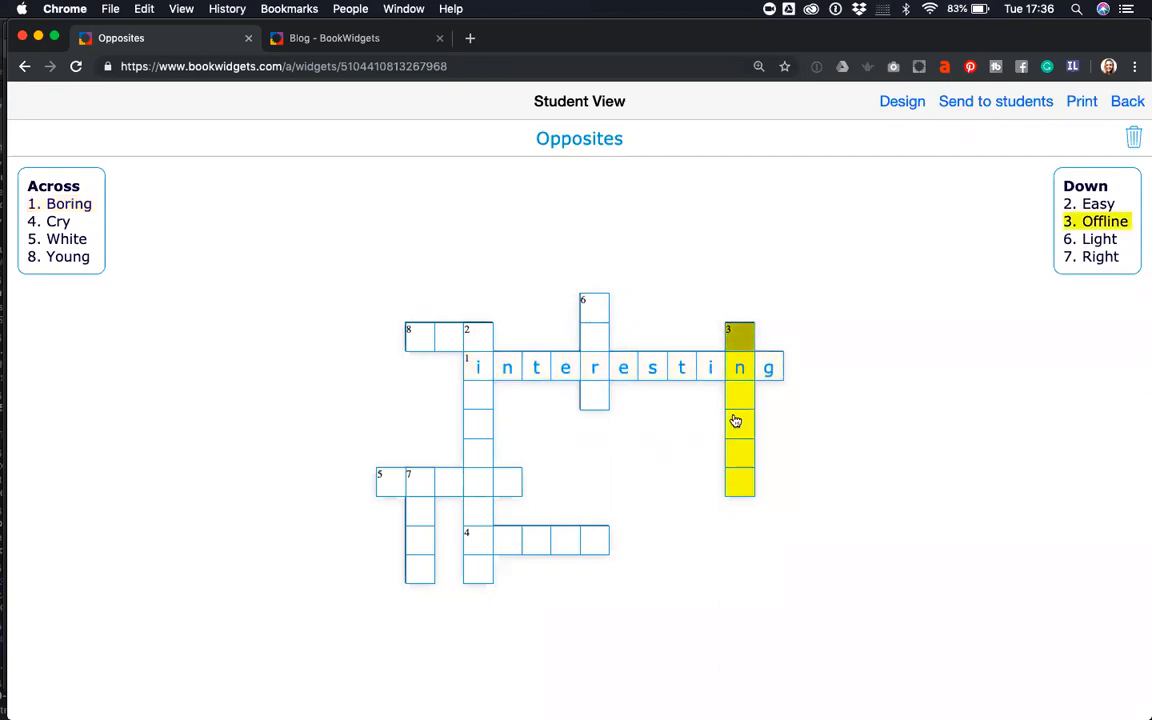
left_click(902, 101)
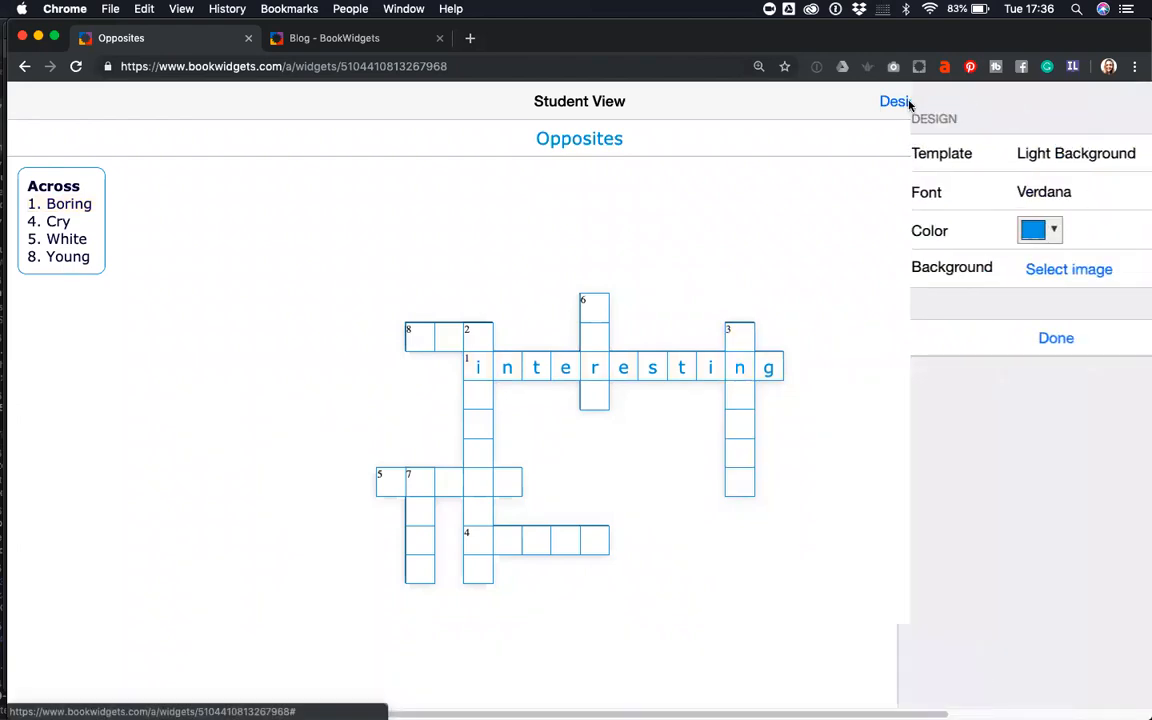
- Set the crossword background to a Pixabay image found by searching 'bad good'
left_click(1006, 270)
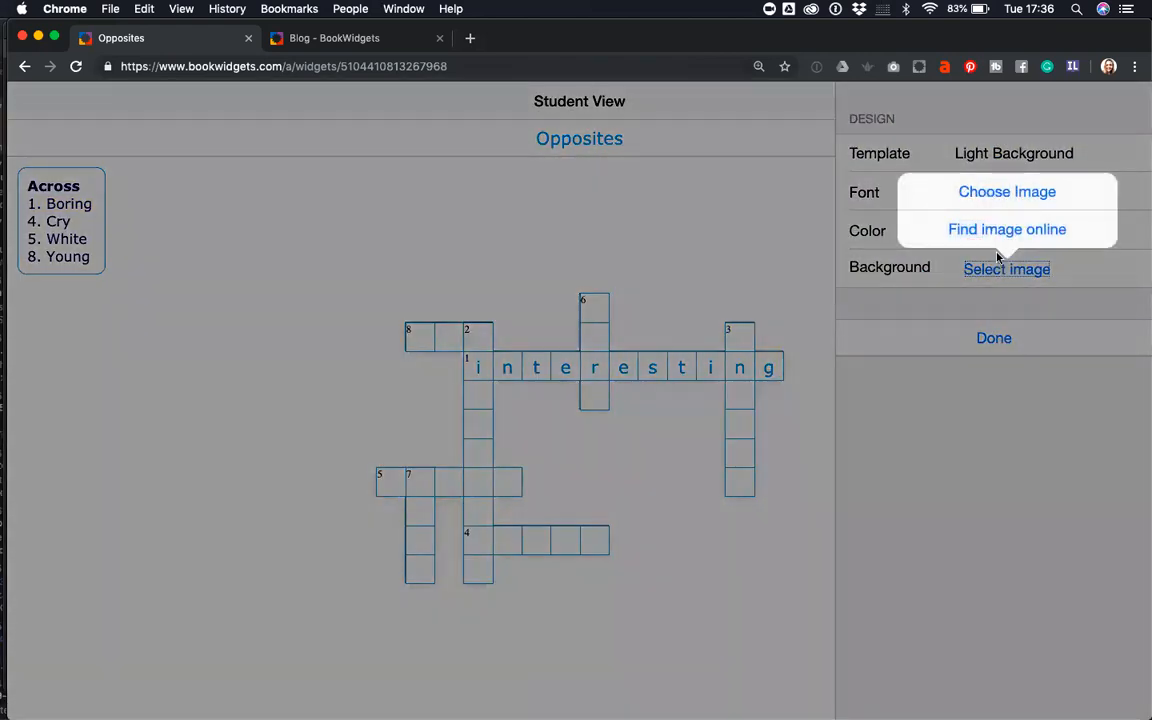
left_click(1000, 228)
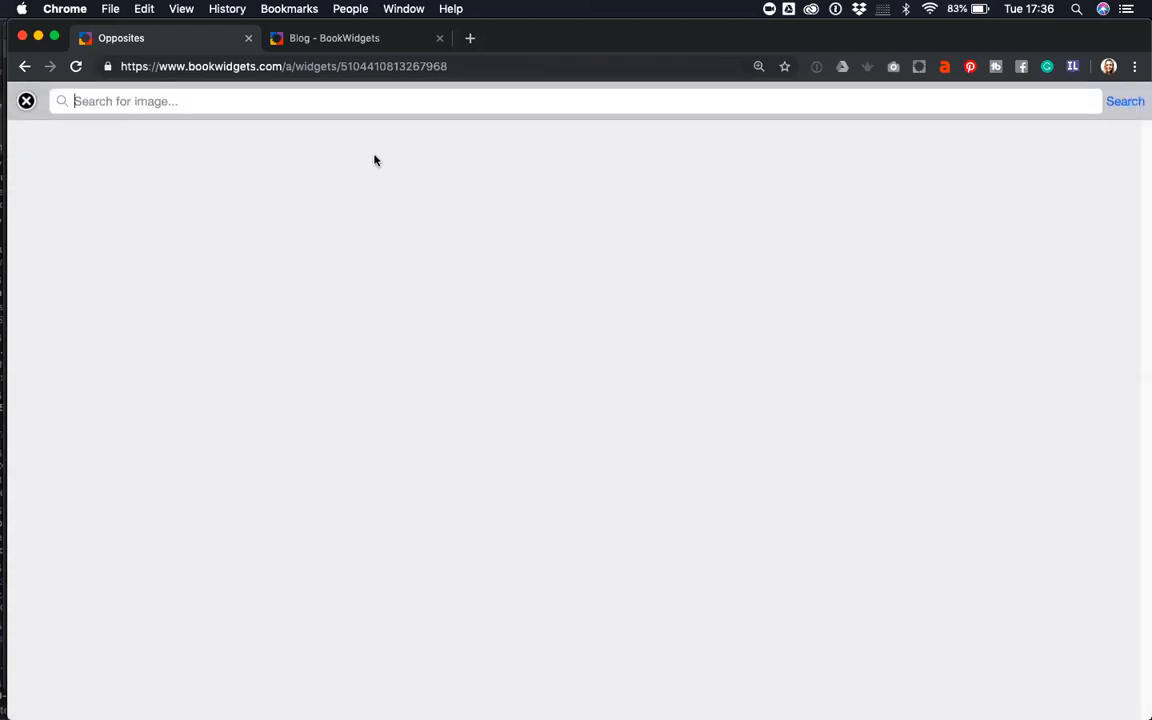
type("bad good")
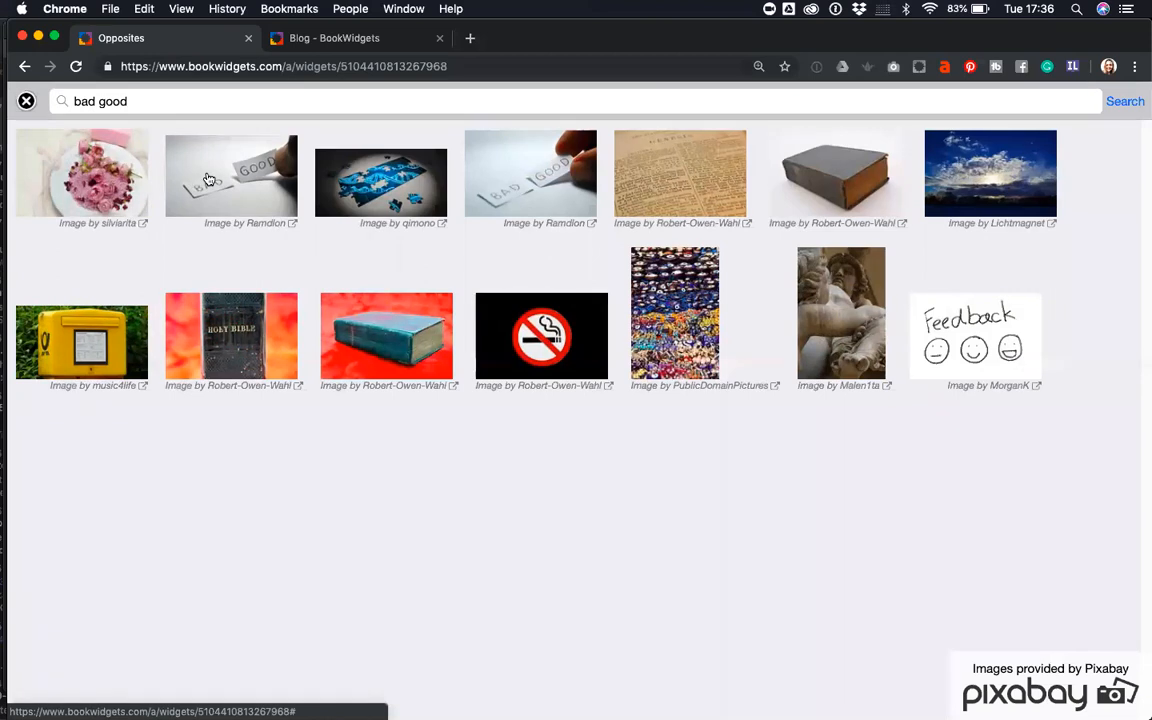
left_click(208, 179)
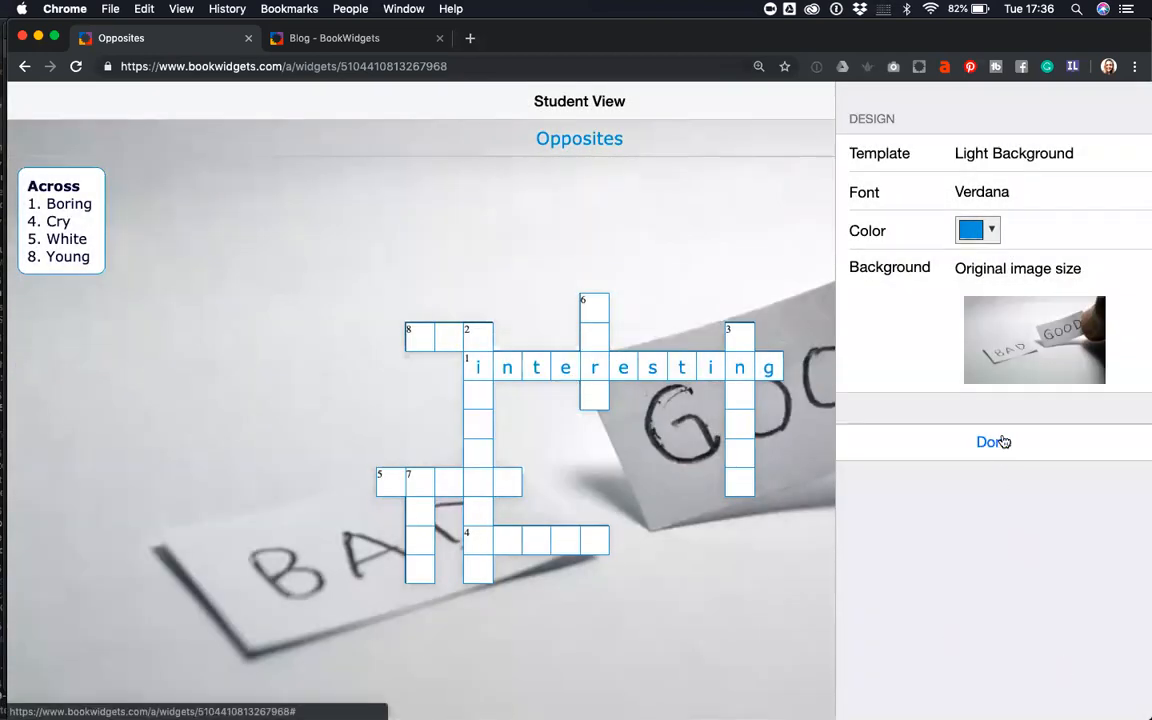
- Change the crossword colour to dark navy (#010539) and close the design panel
left_click(975, 232)
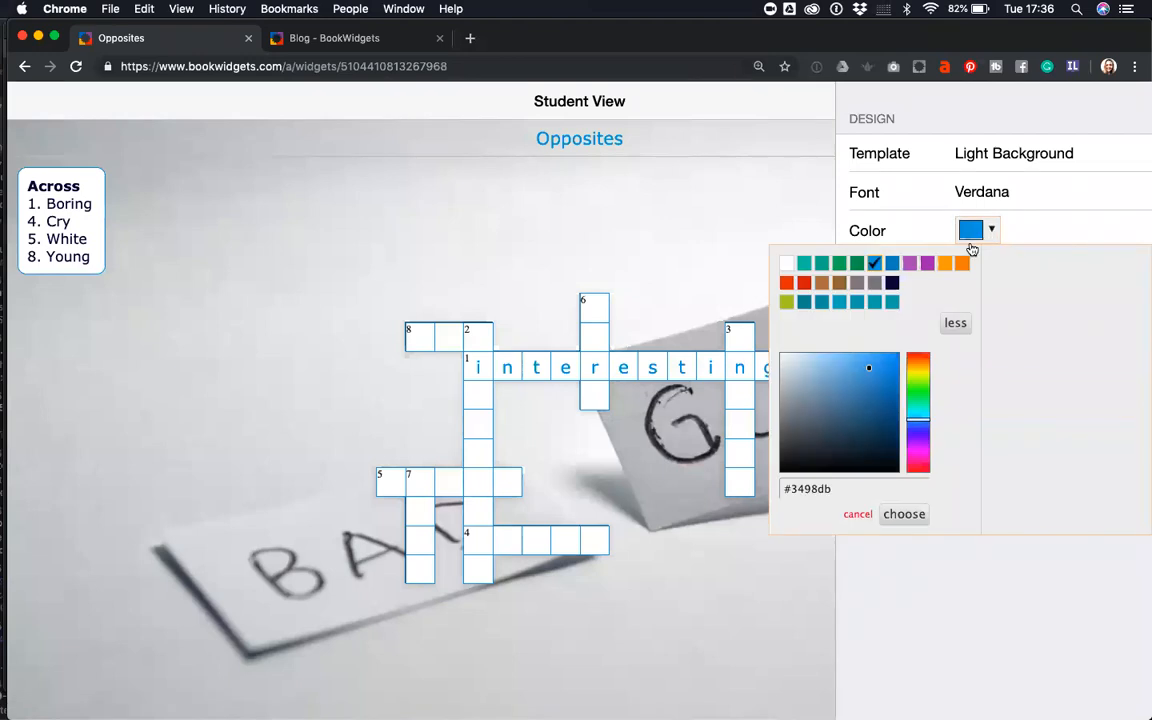
left_click(892, 282)
left_click(903, 514)
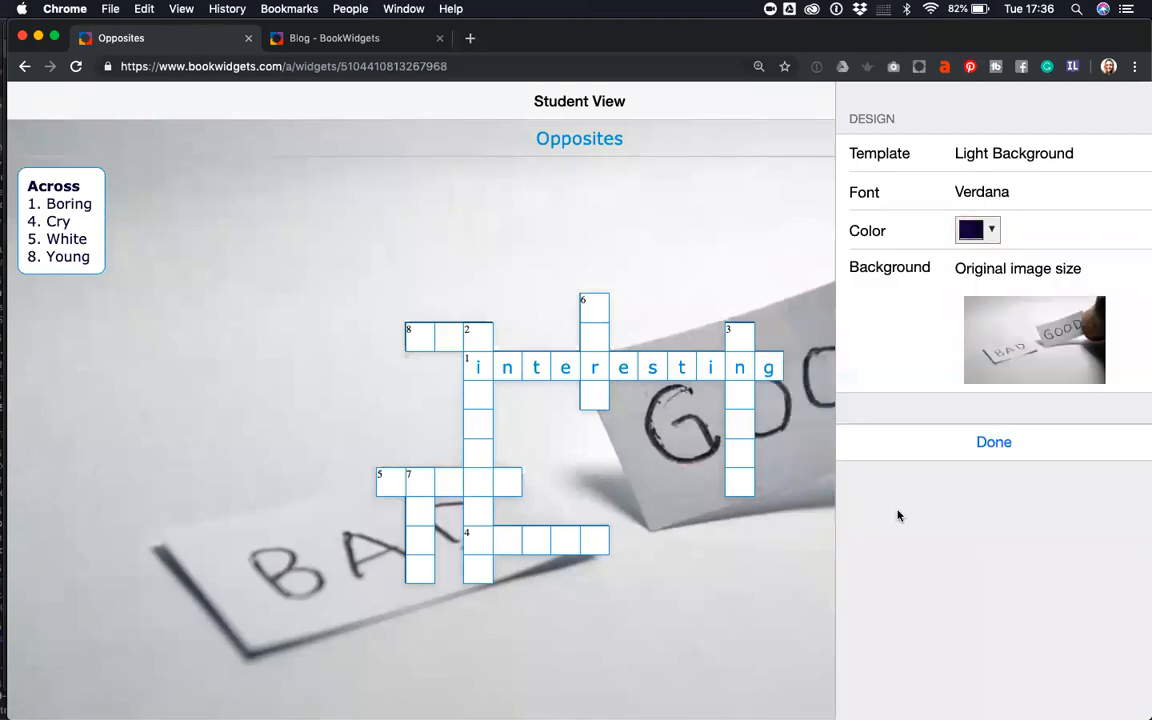
left_click(992, 443)
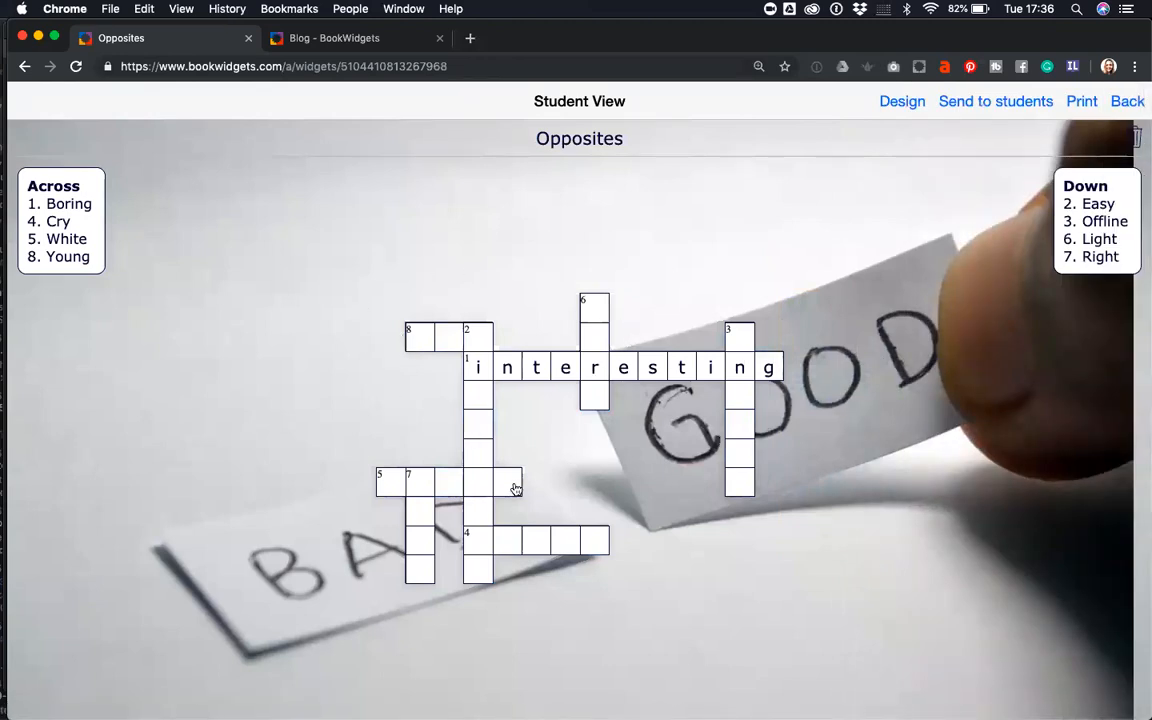
- Open the crossword's print preview, cancel it, and return to the Configuration page
left_click(483, 428)
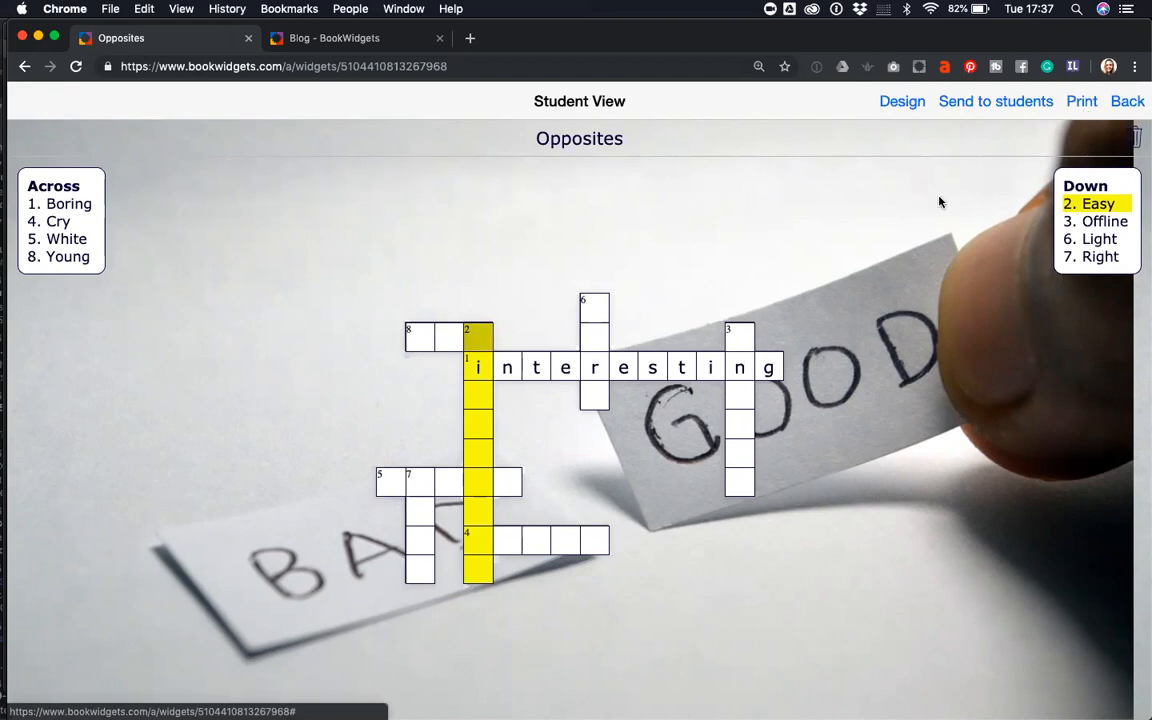
left_click(1078, 106)
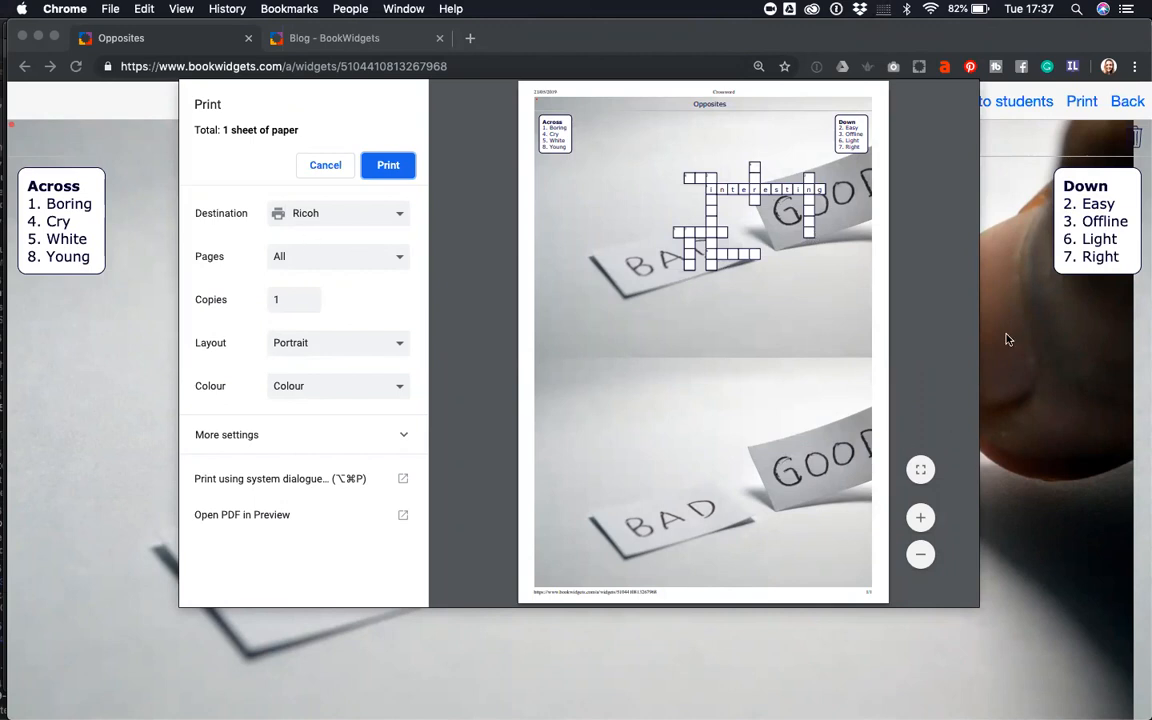
left_click(1026, 365)
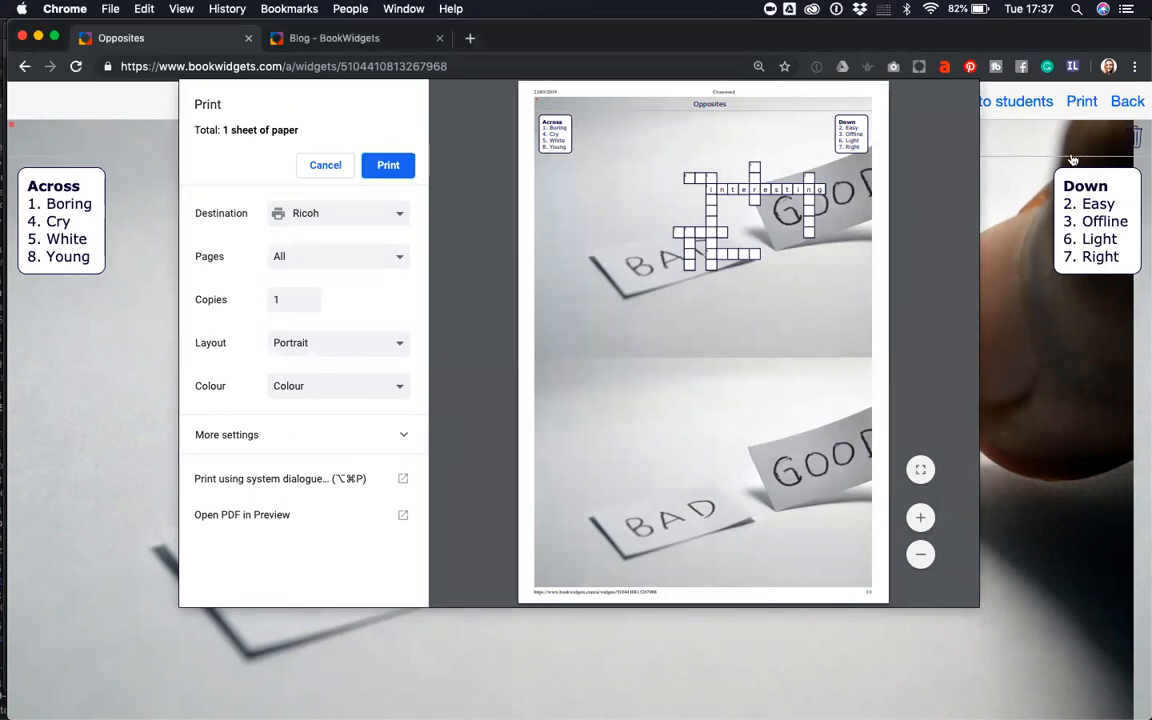
left_click(37, 69)
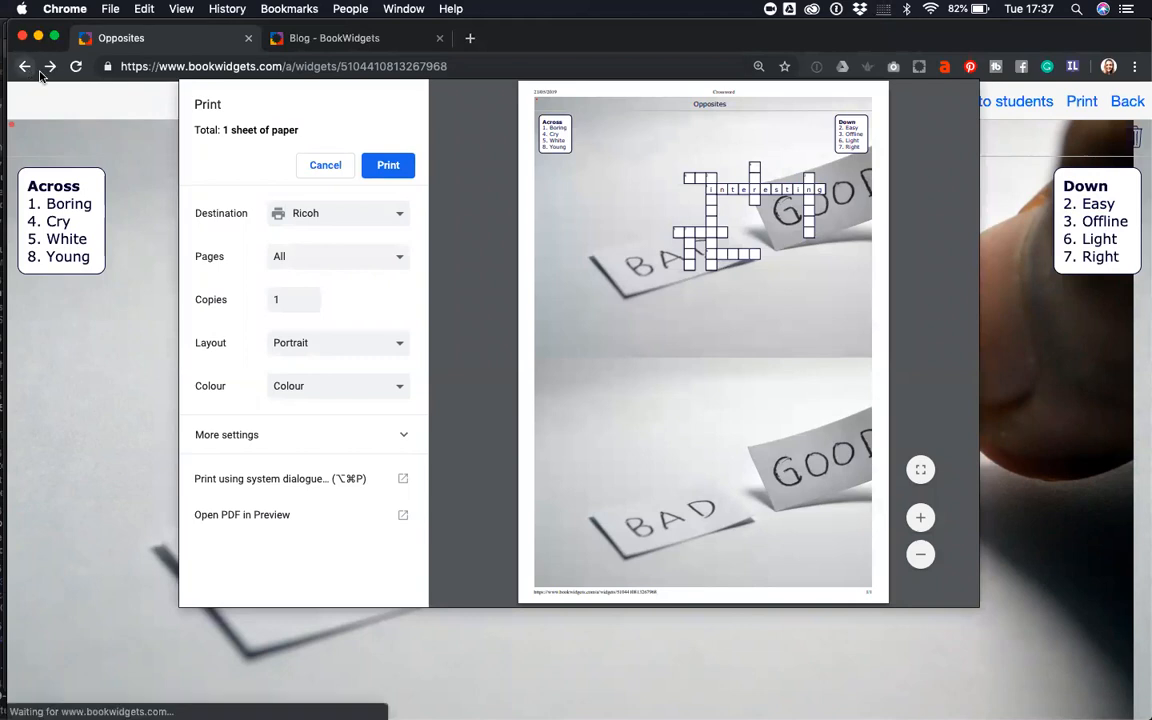
left_click(323, 167)
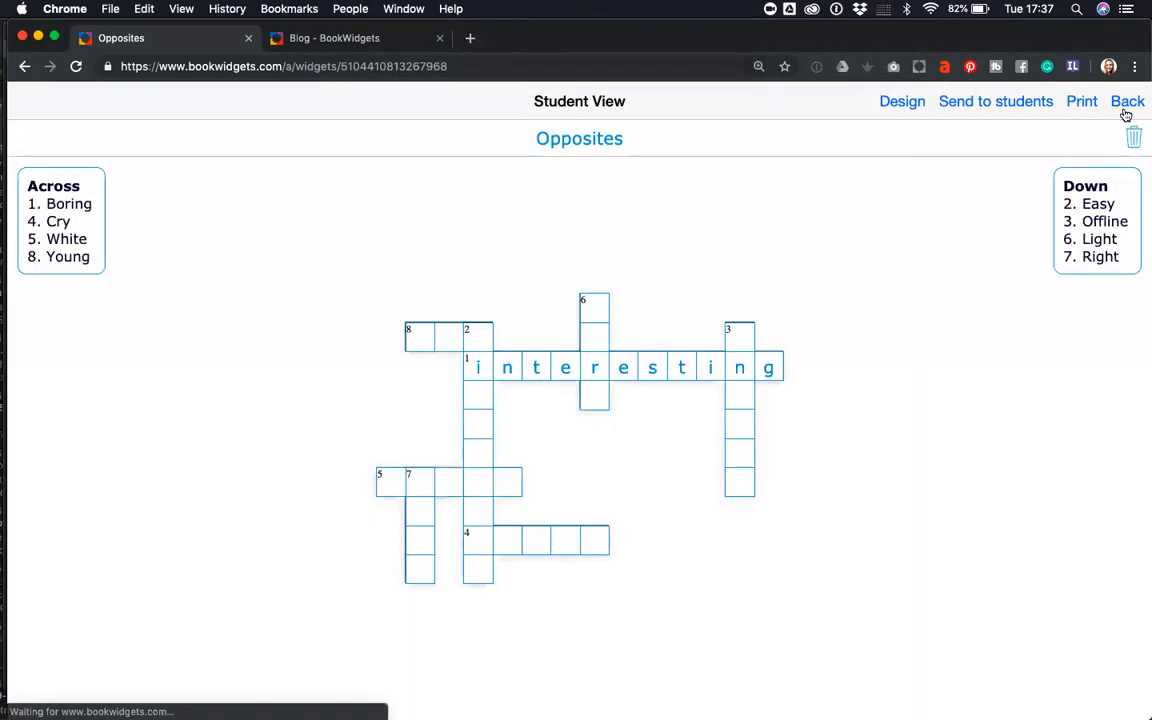
left_click(1127, 106)
scroll(697, 423, "down", 5)
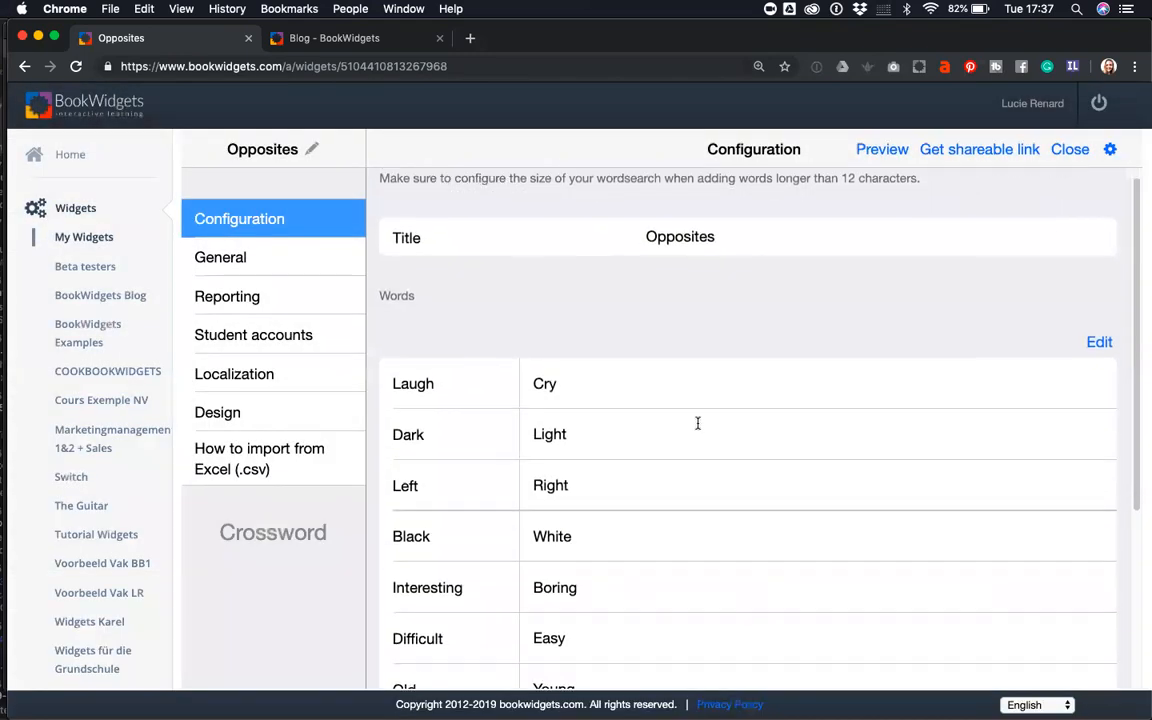
scroll(699, 426, "down", 1)
scroll(707, 430, "up", 5)
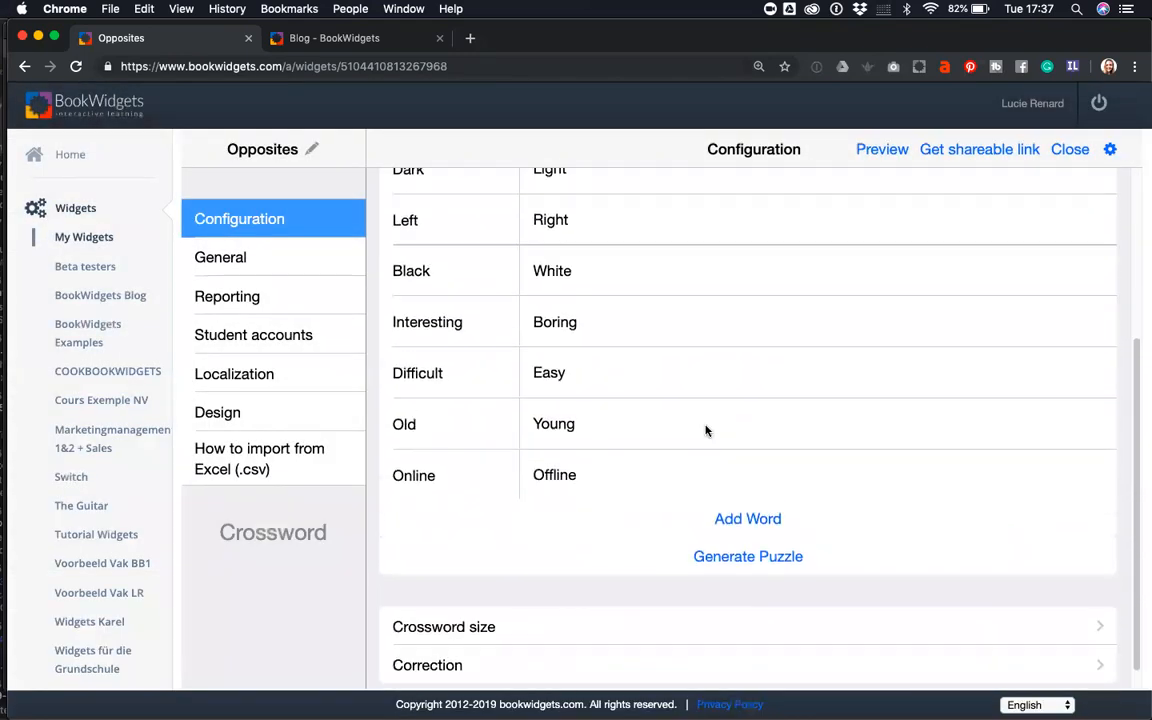
scroll(712, 432, "down", 5)
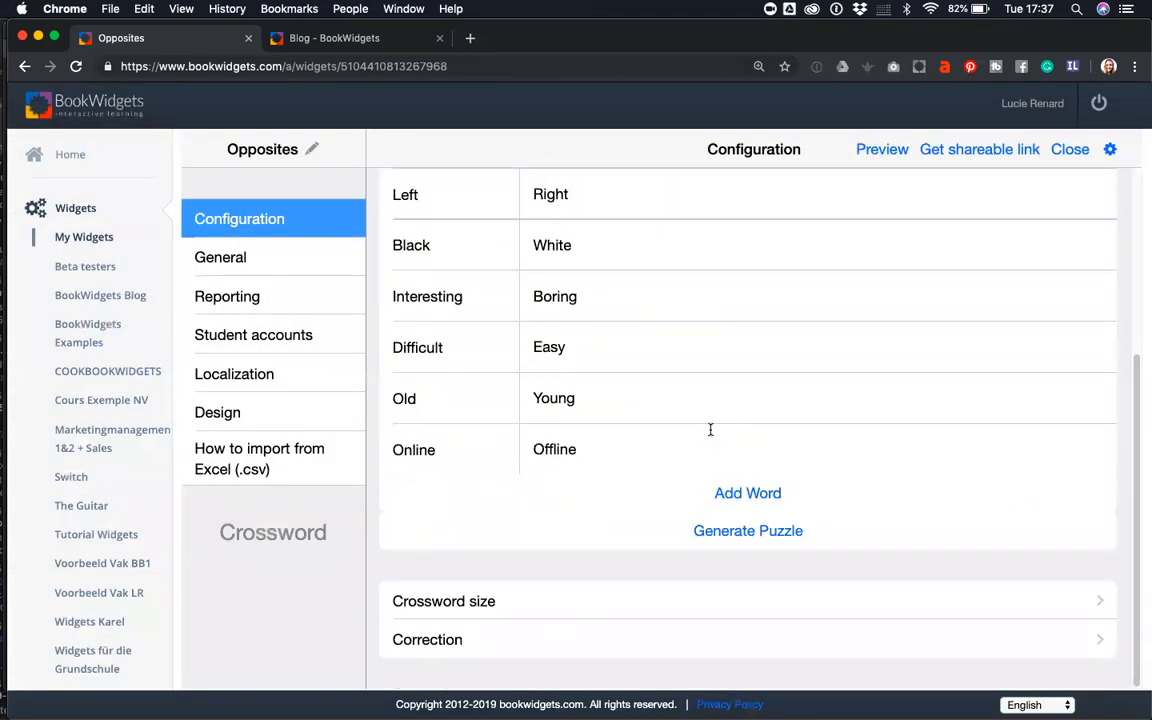
left_click(418, 642)
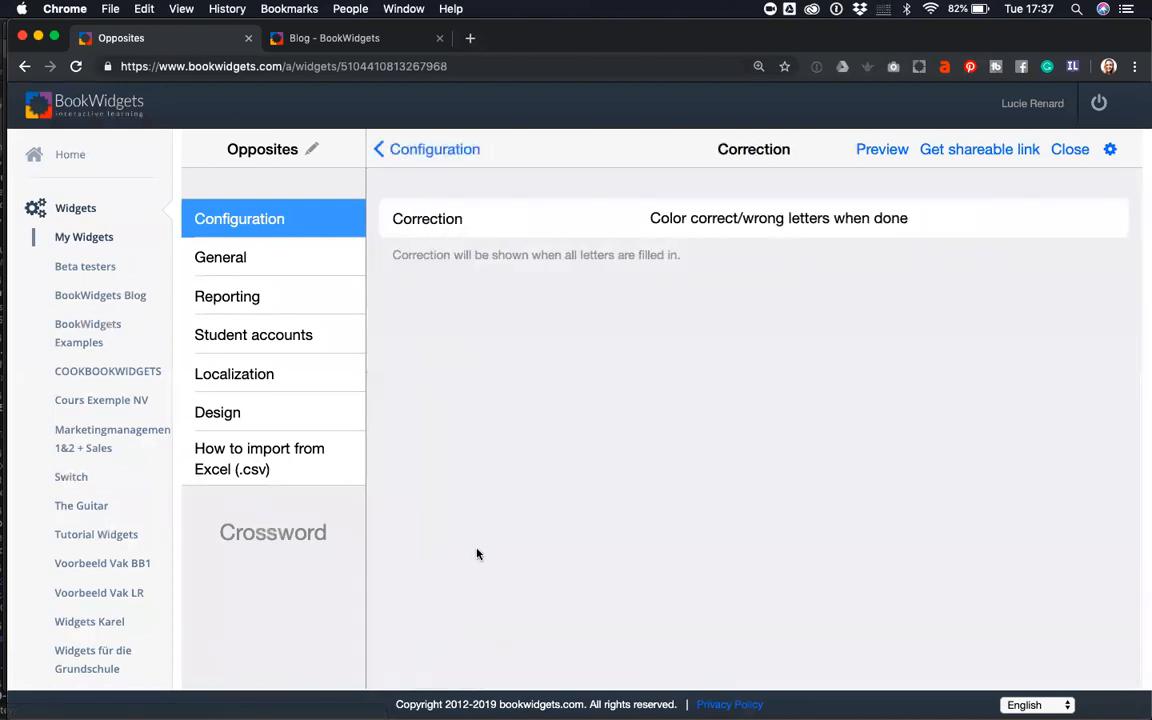
left_click(728, 219)
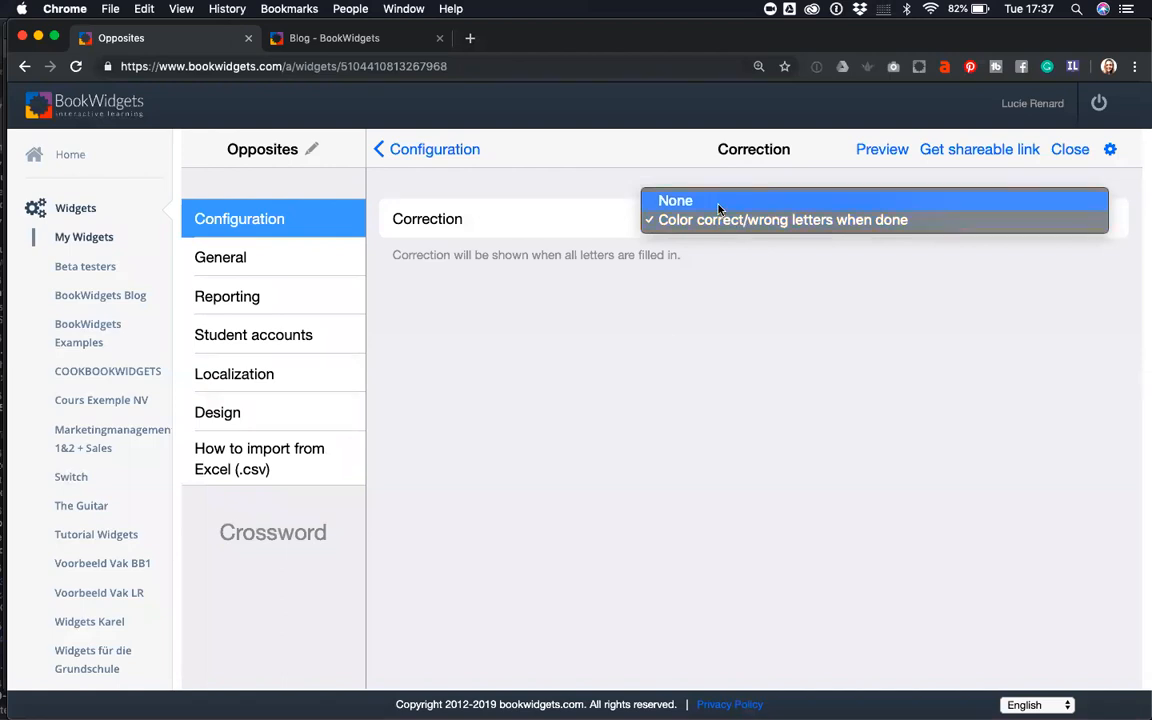
left_click(672, 220)
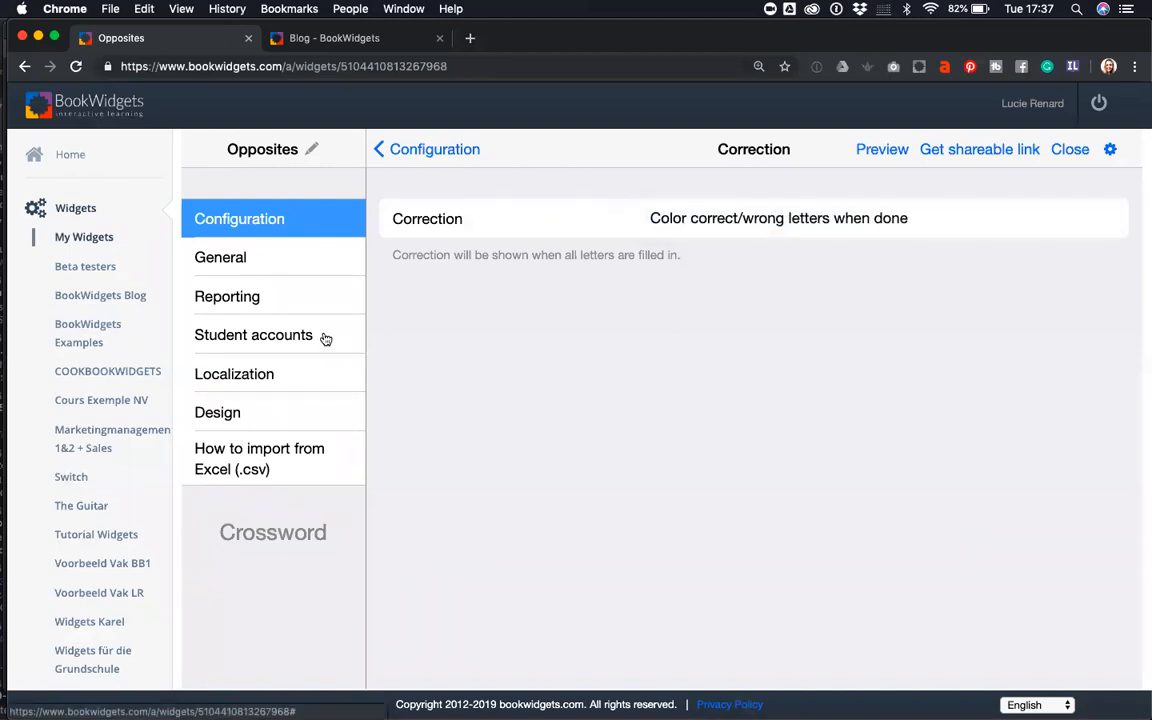
left_click(284, 265)
left_click(258, 292)
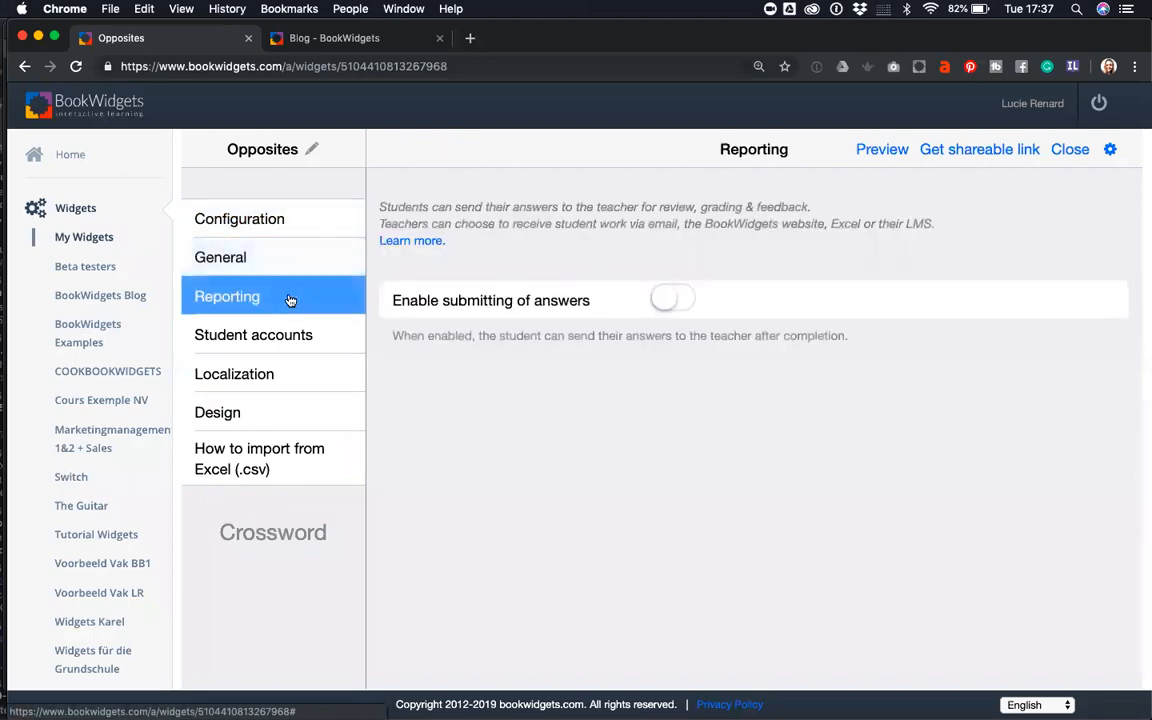
left_click(600, 295)
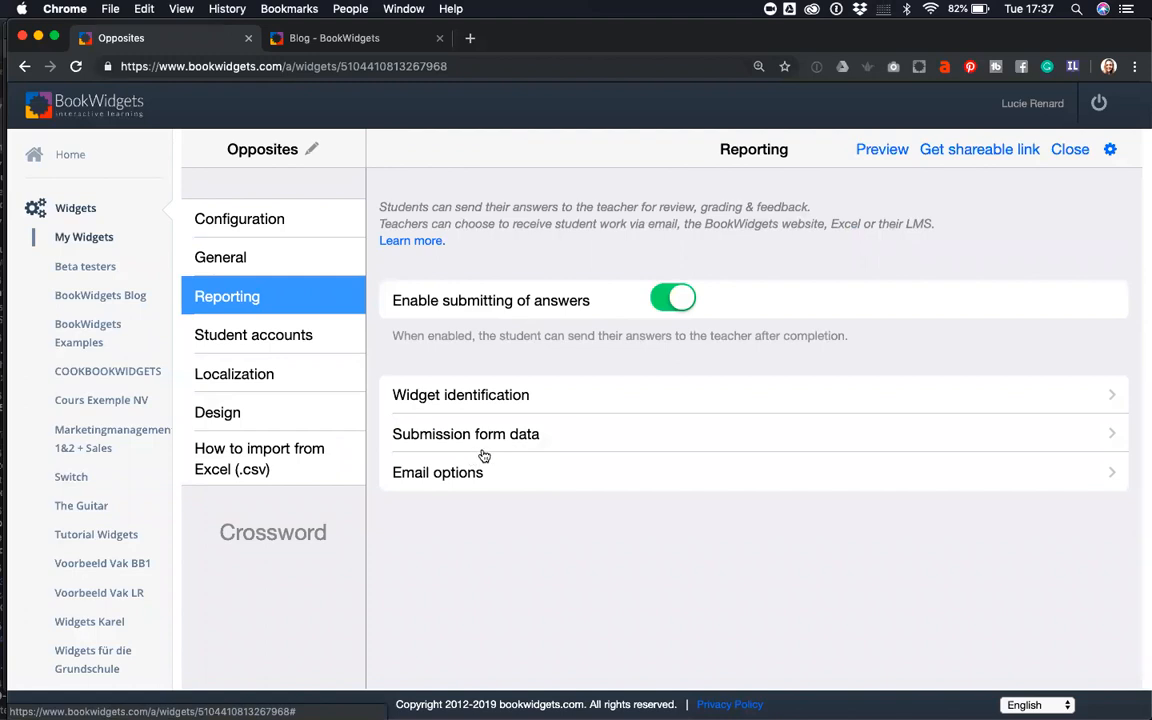
left_click(673, 301)
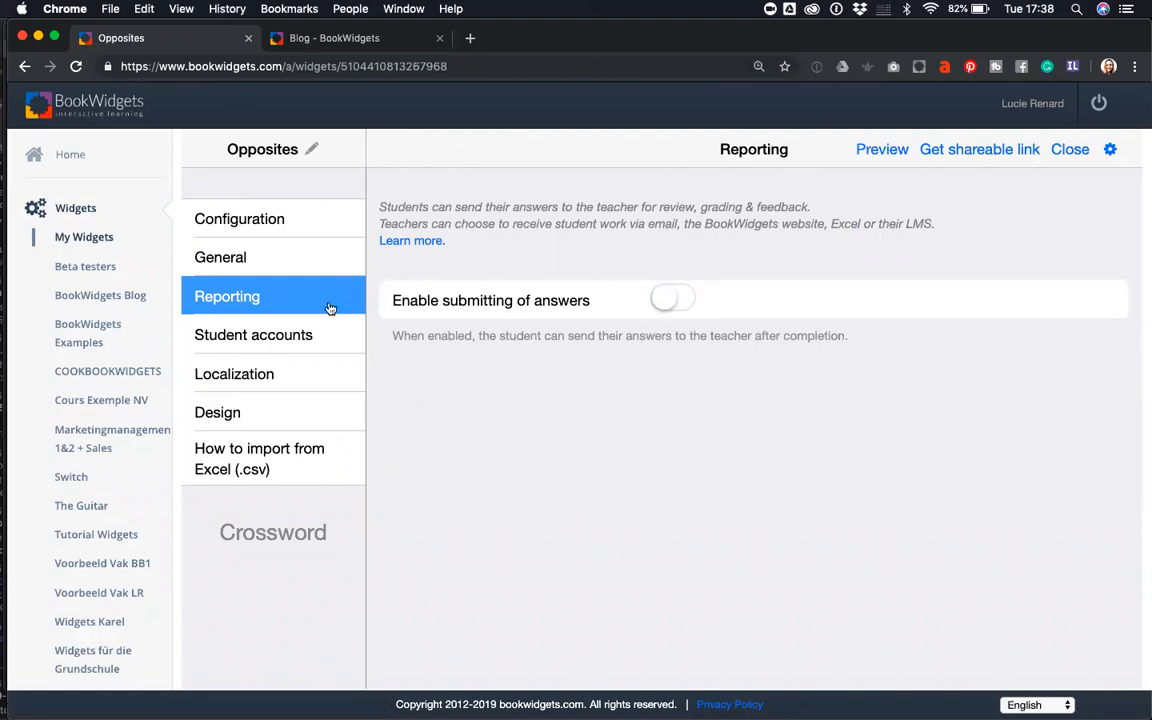
left_click(279, 222)
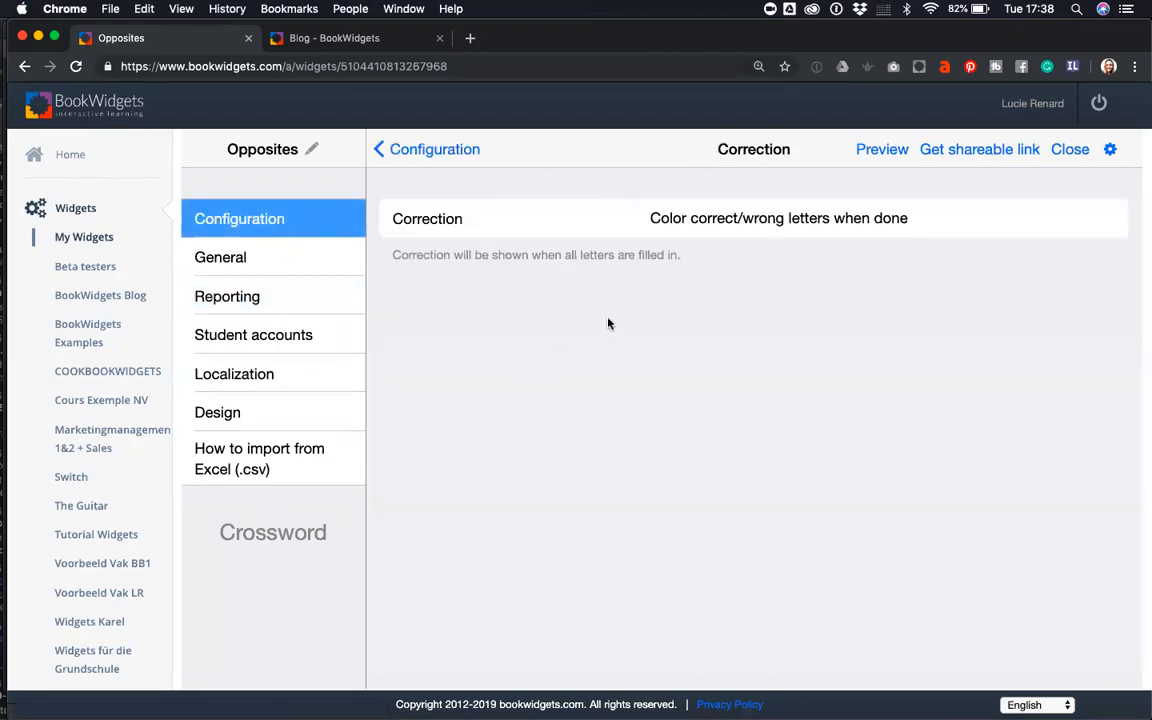
left_click(428, 152)
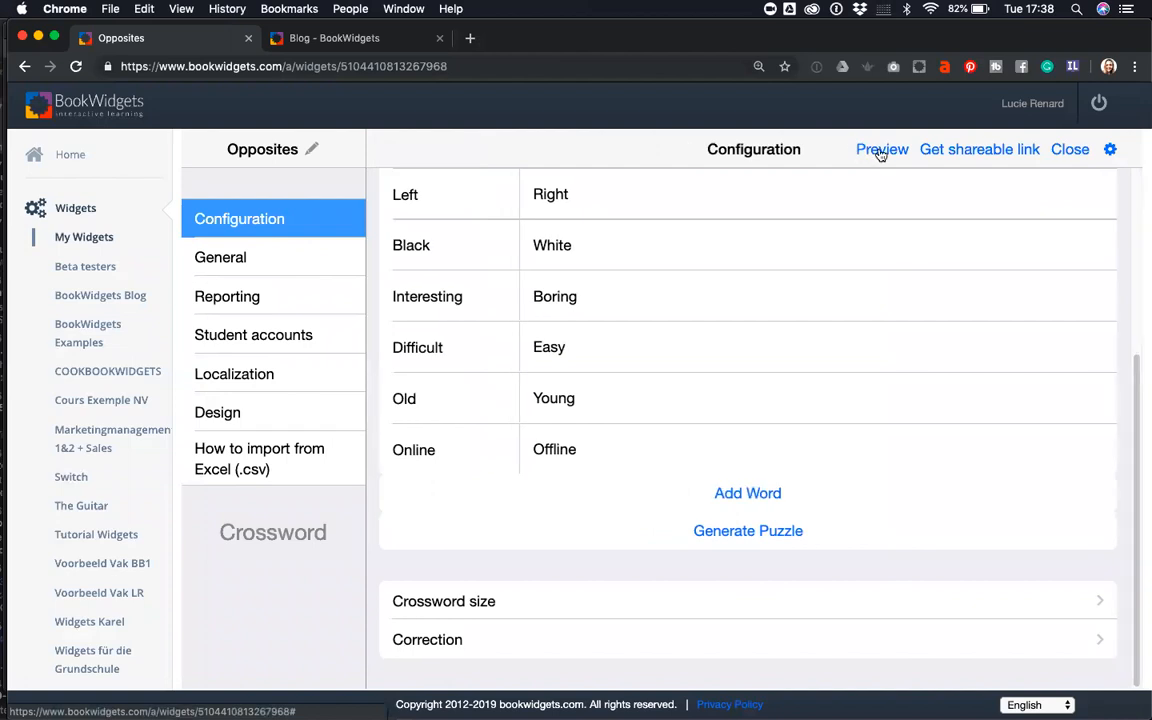
left_click(981, 153)
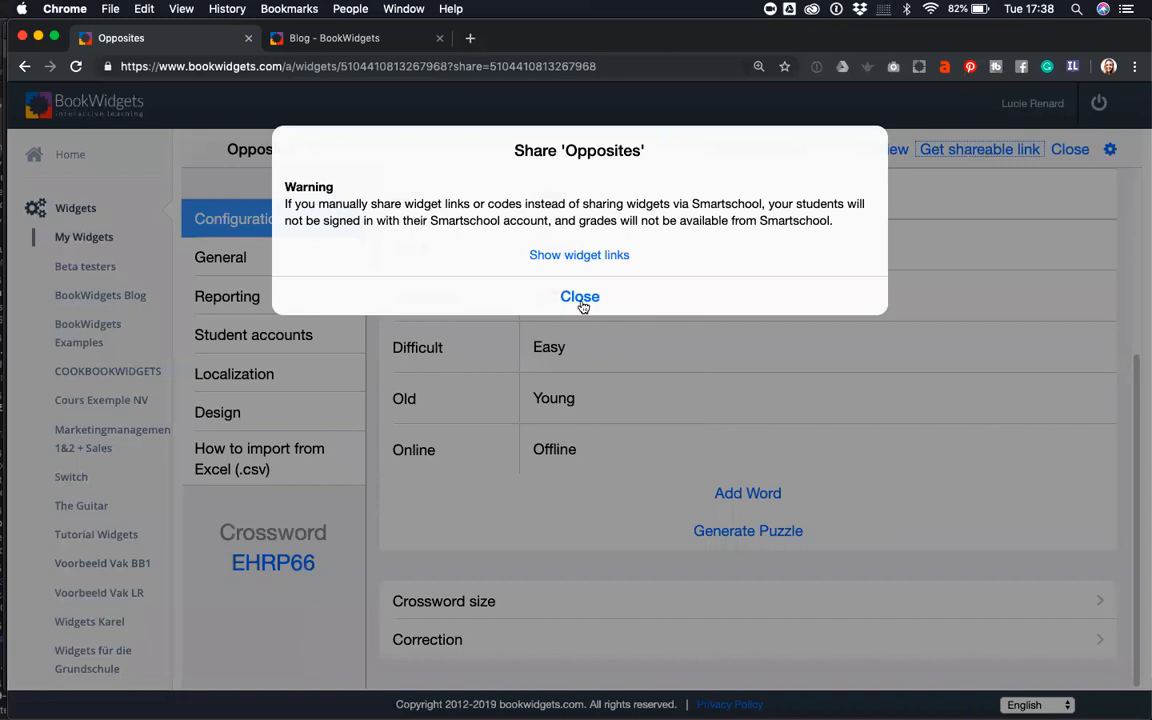
left_click(587, 262)
left_click(521, 243)
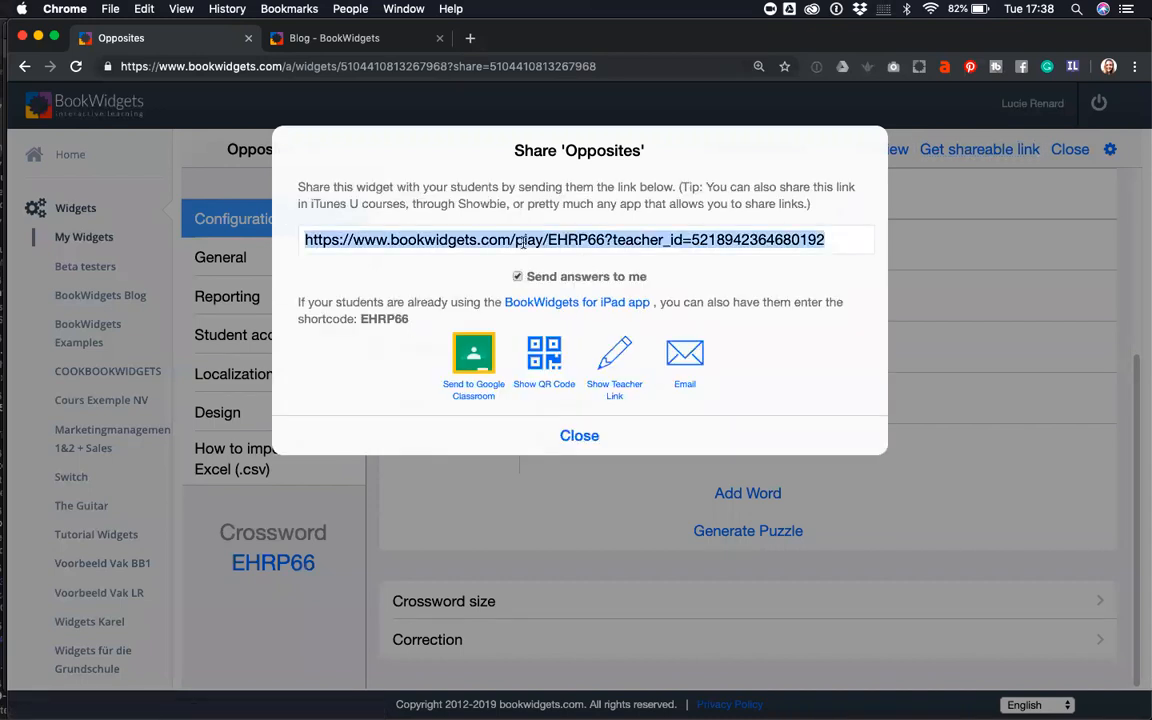
key("super+c")
key("super+t")
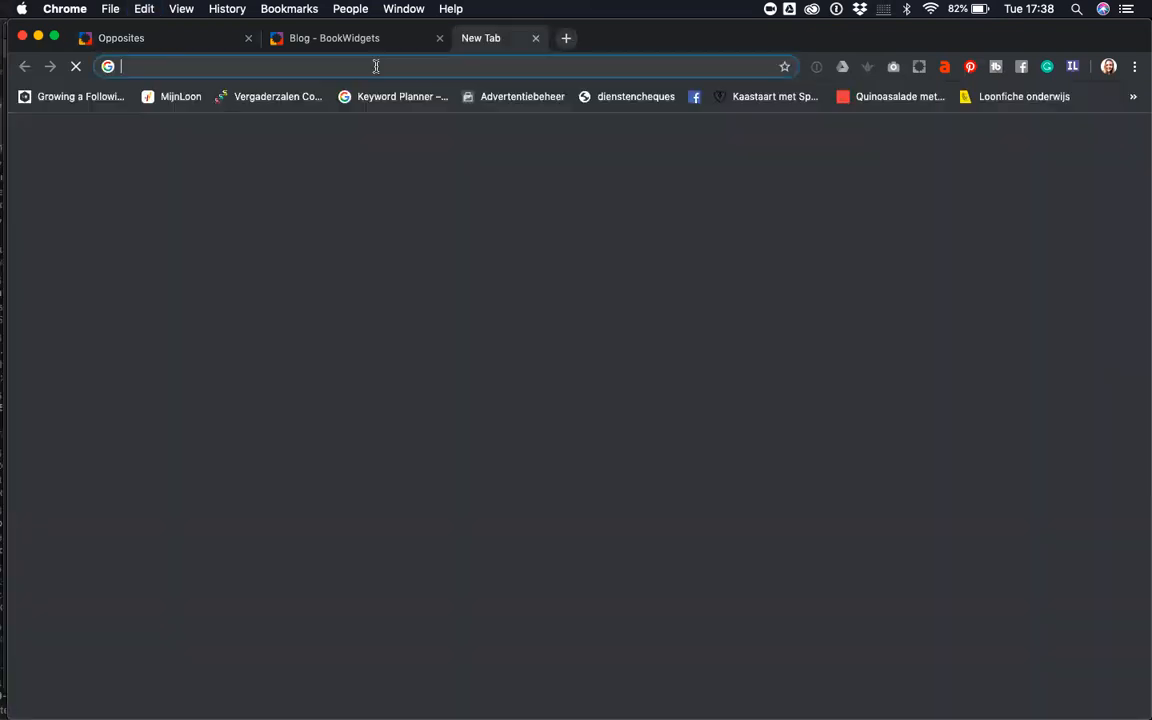
- Load the copied share link and fill in interesting (1 Across), online (3 Down), dark (6 Down)
key("super+v")
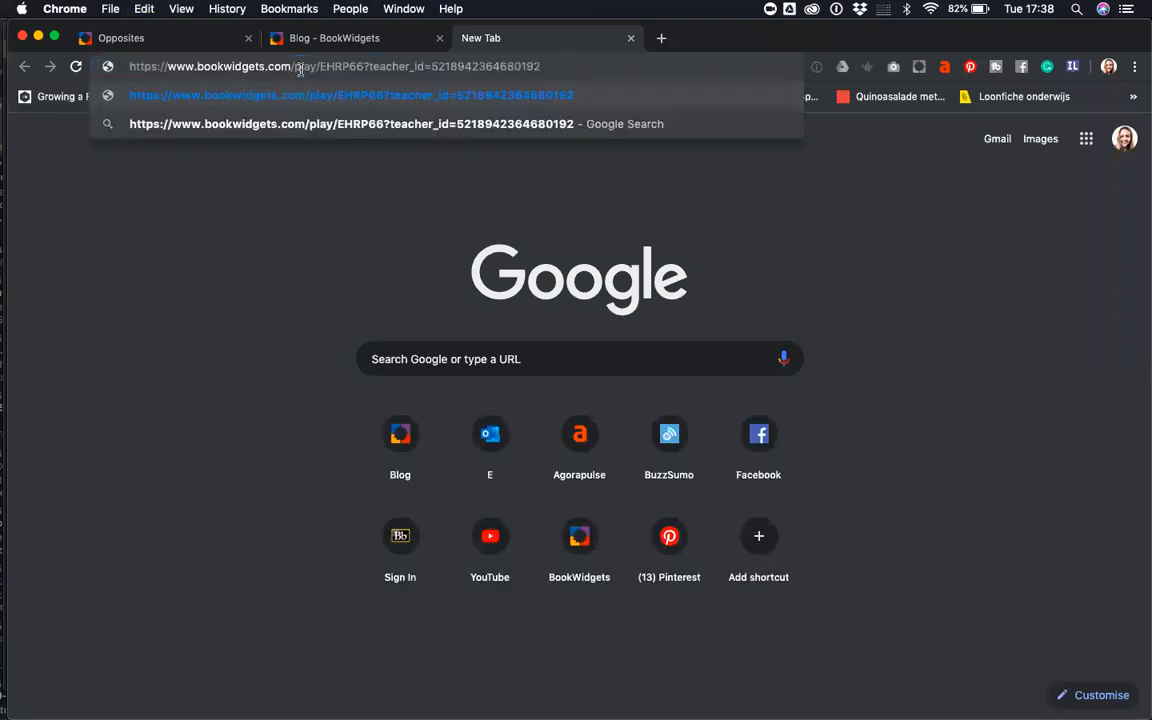
key("Return")
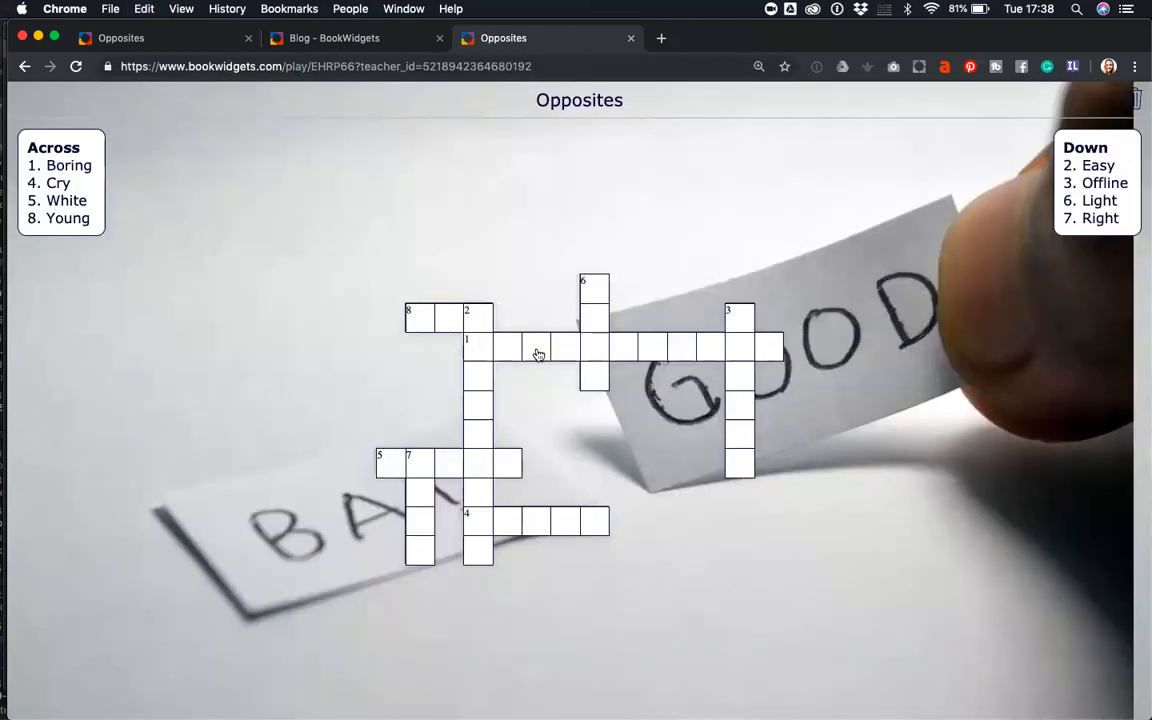
left_click(539, 352)
type("in")
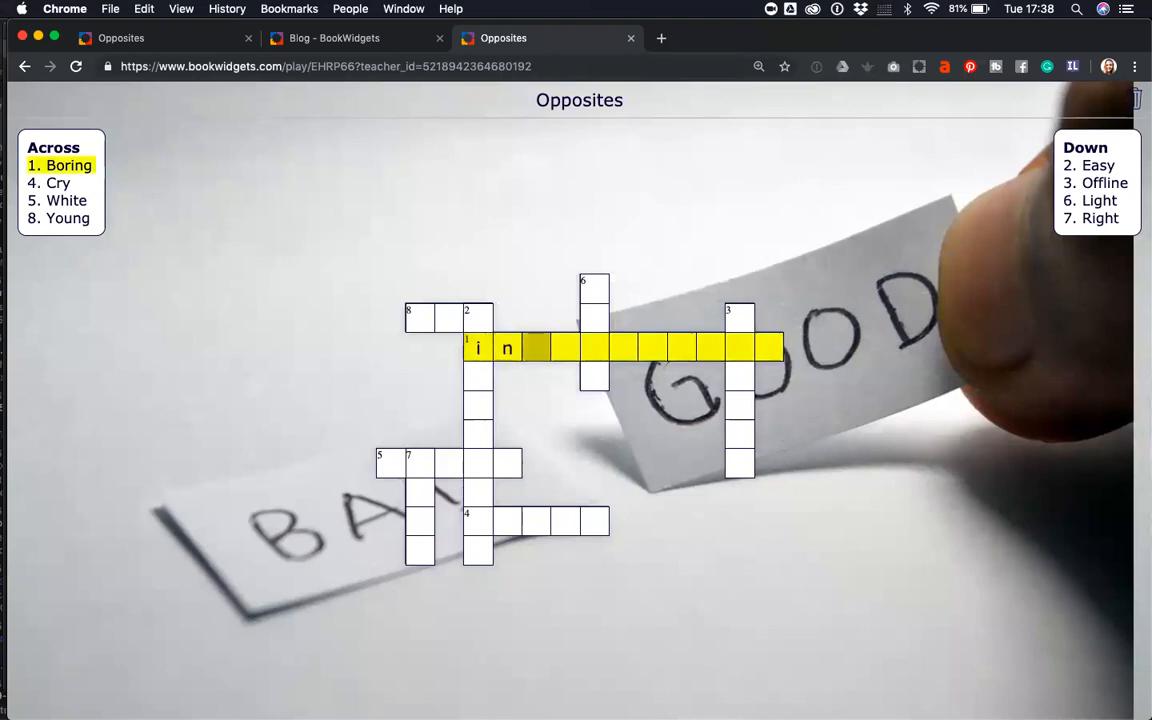
type("teresting")
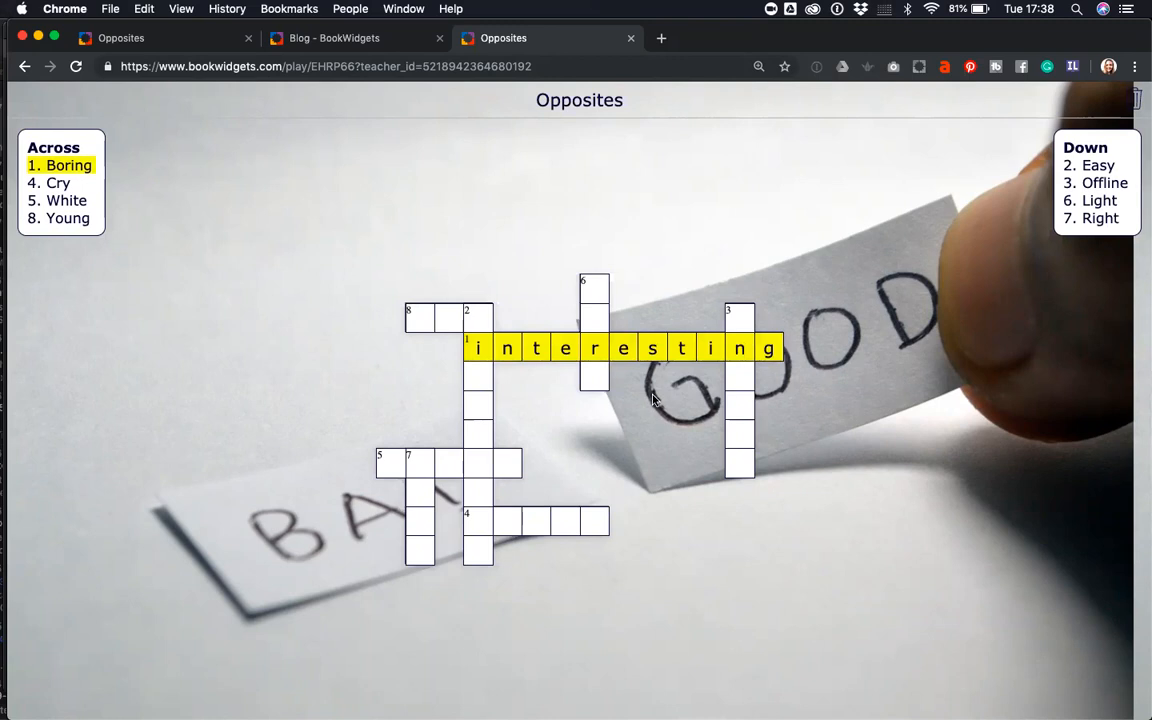
left_click(736, 385)
type("online")
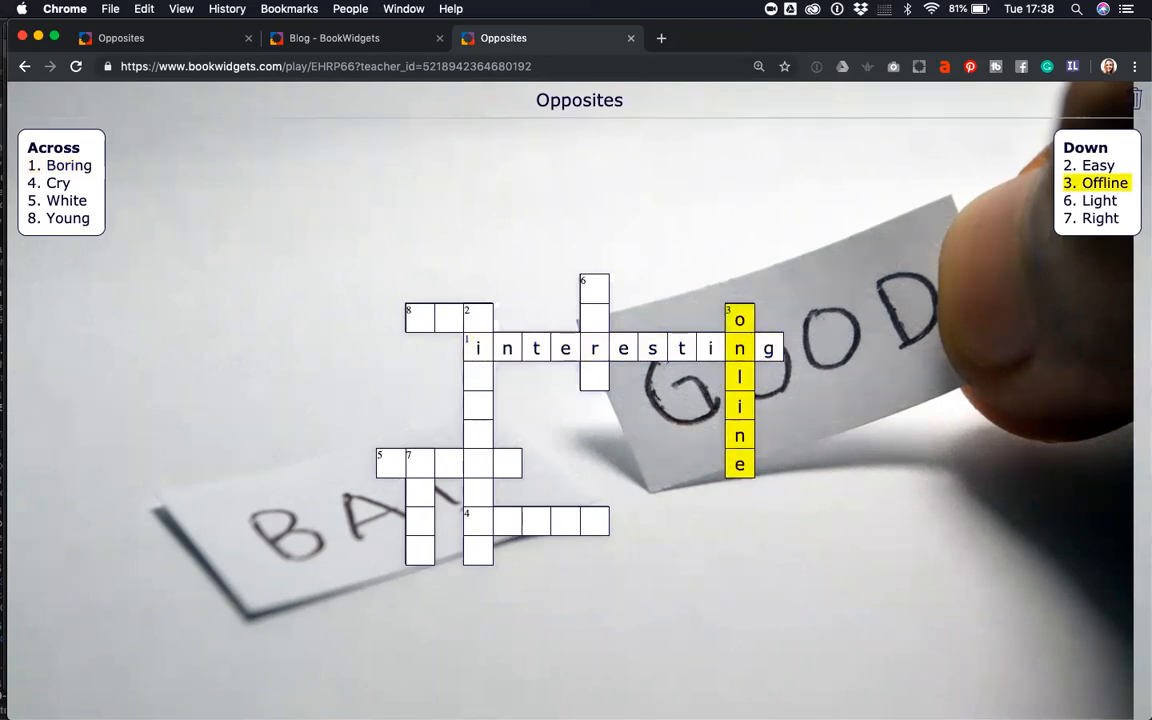
left_click(587, 317)
type("dark")
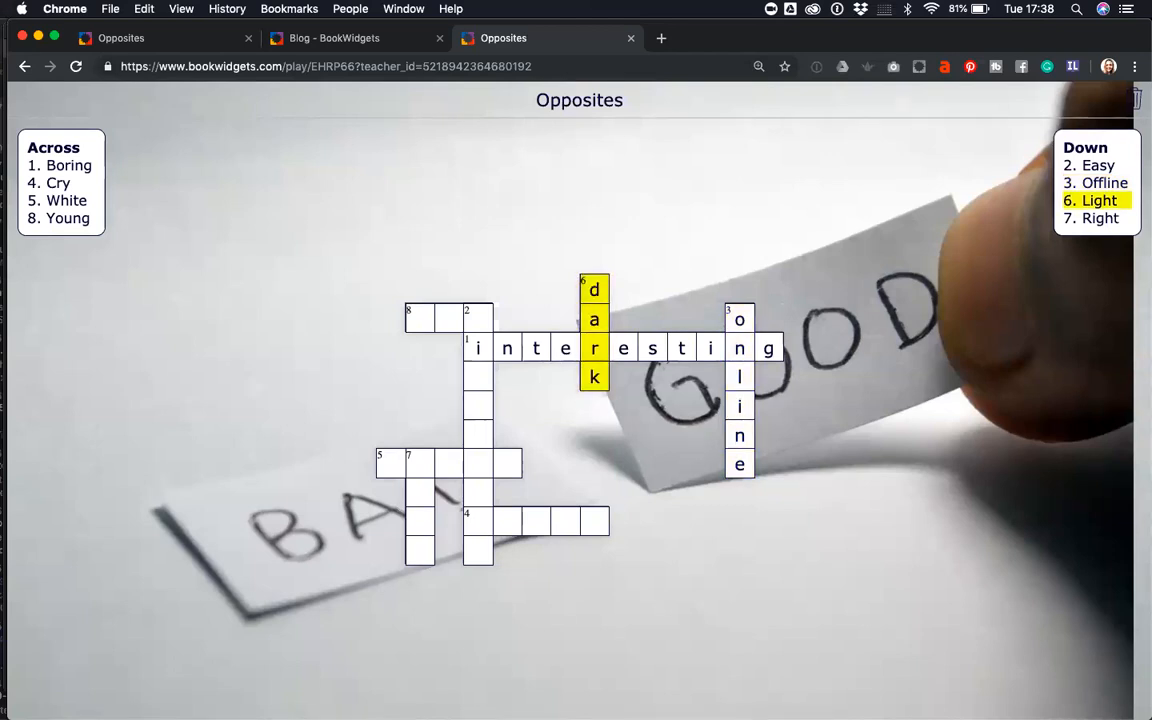
- Enter old at 8 Across and complete difficult at 2 Down
left_click(440, 318)
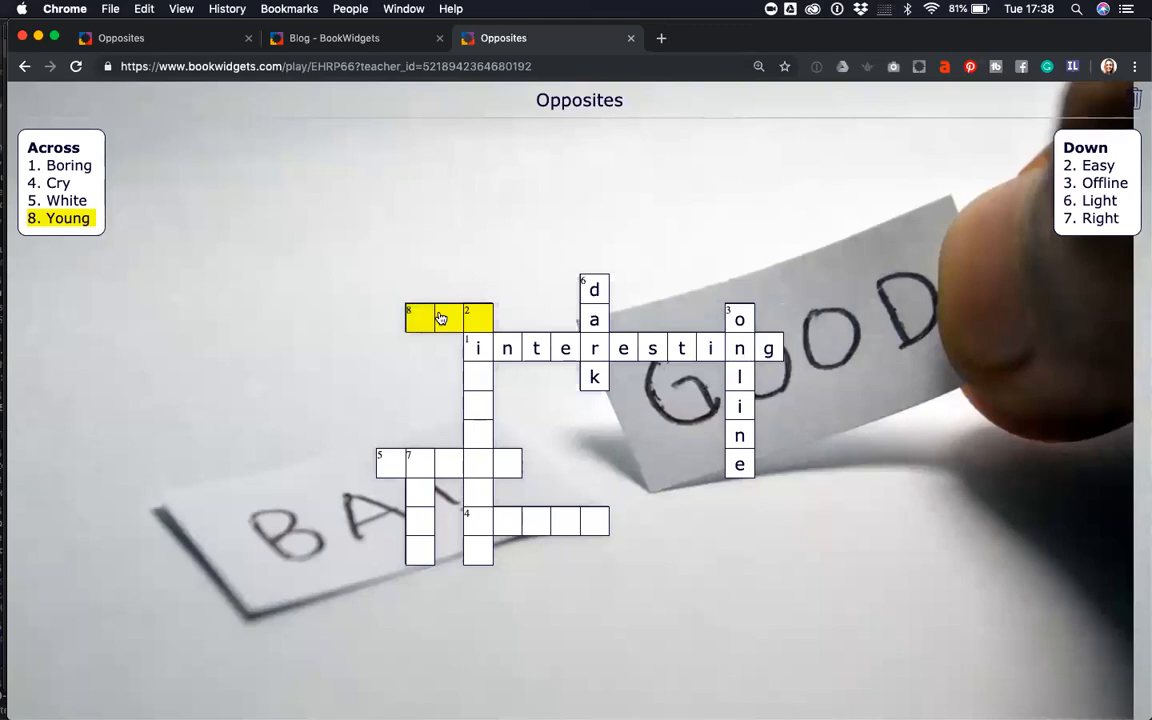
type("old")
left_click(475, 400)
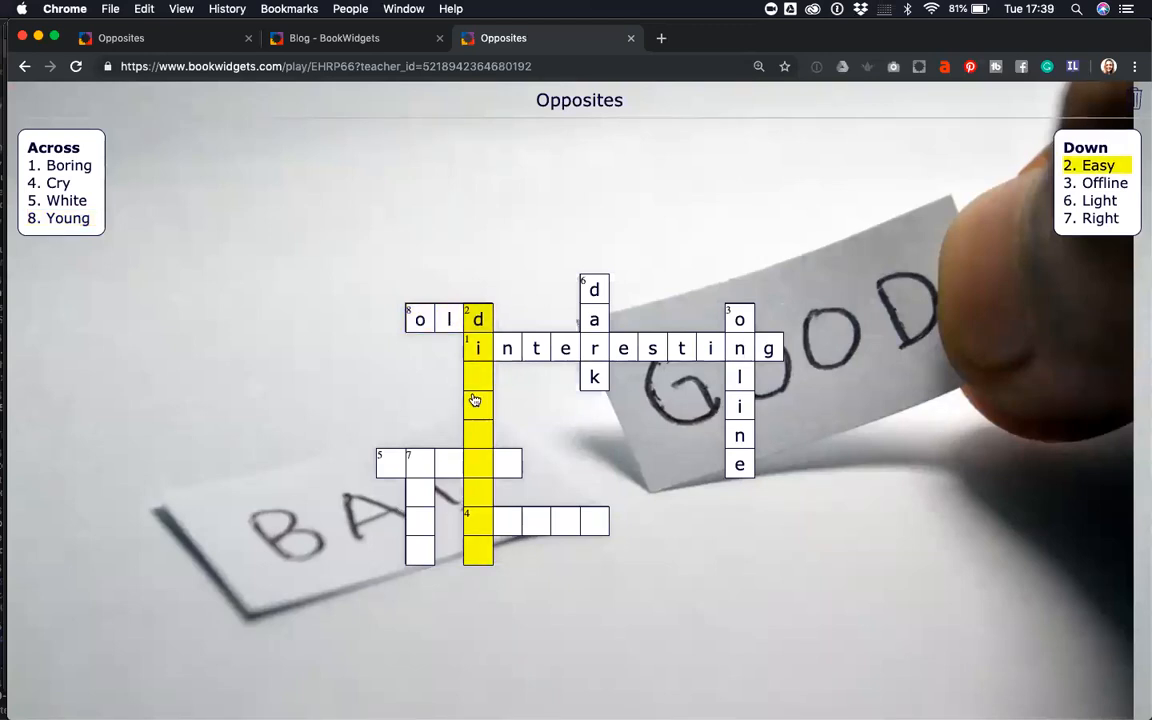
type("fficult")
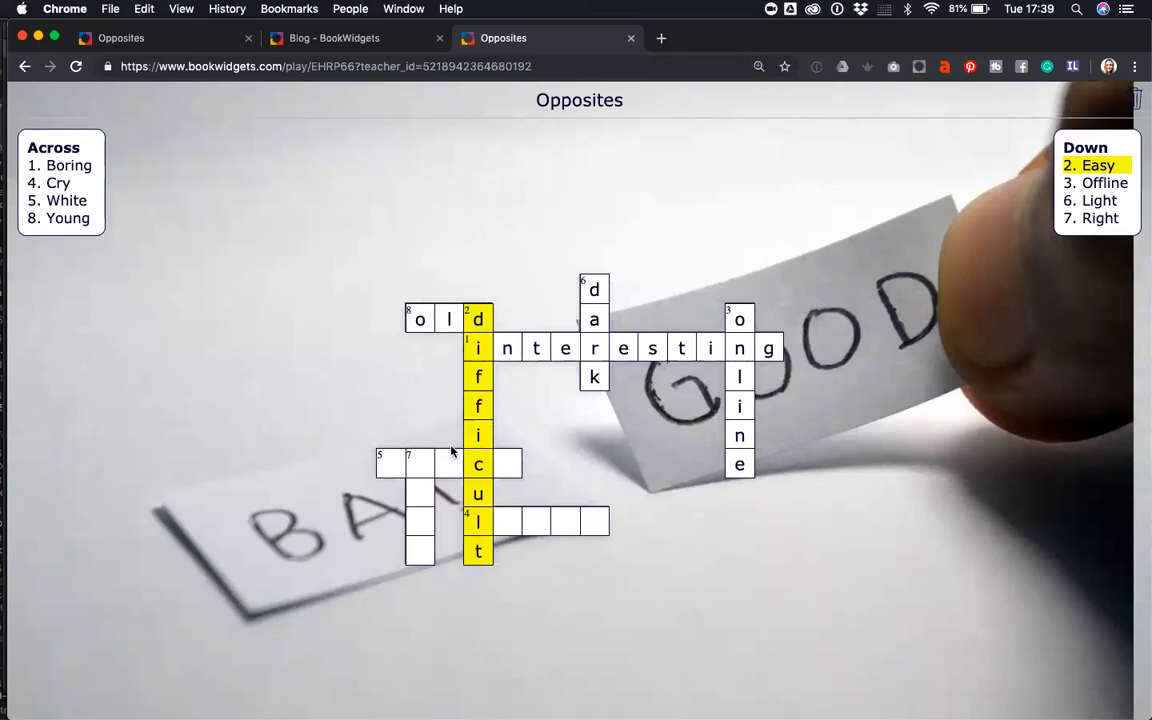
left_click(445, 462)
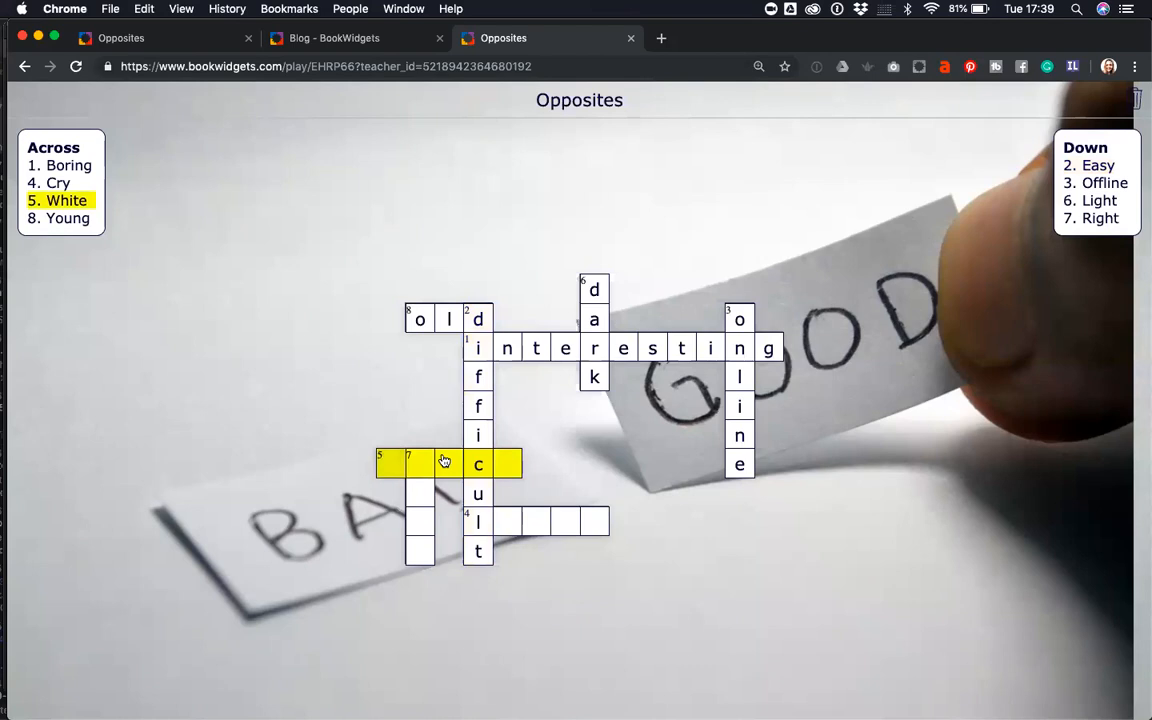
- Fill in black, left and laugg to complete the grid, triggering auto-correction with one red letter
type("black")
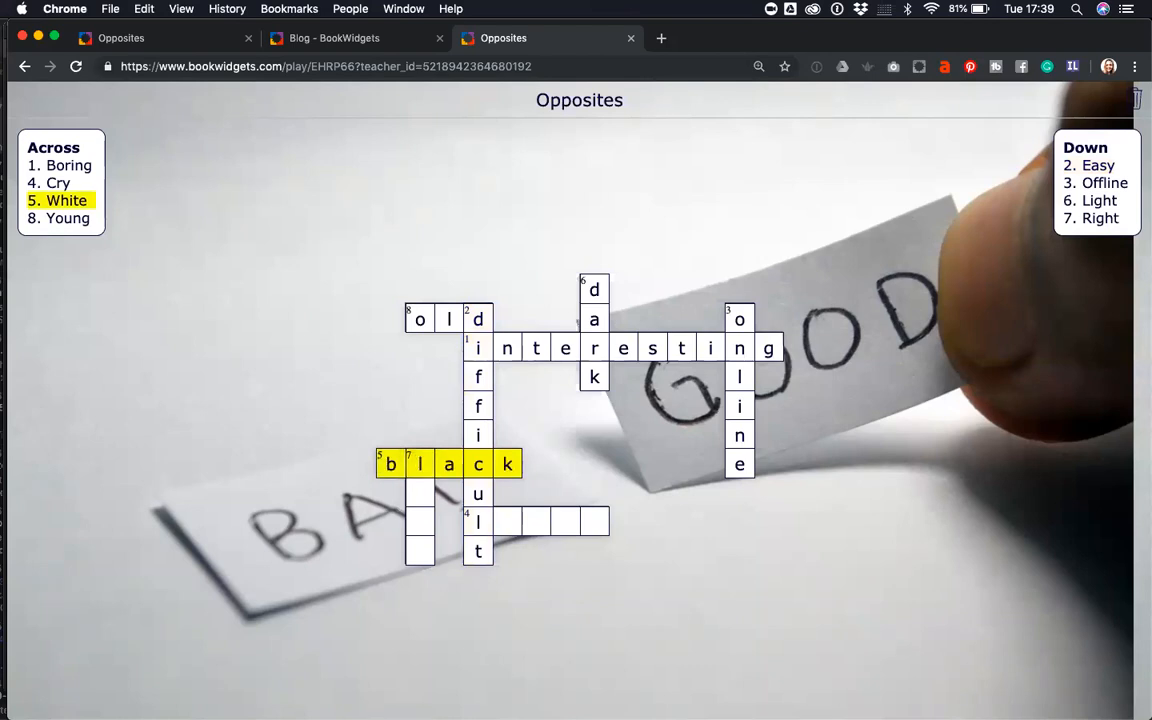
left_click(423, 503)
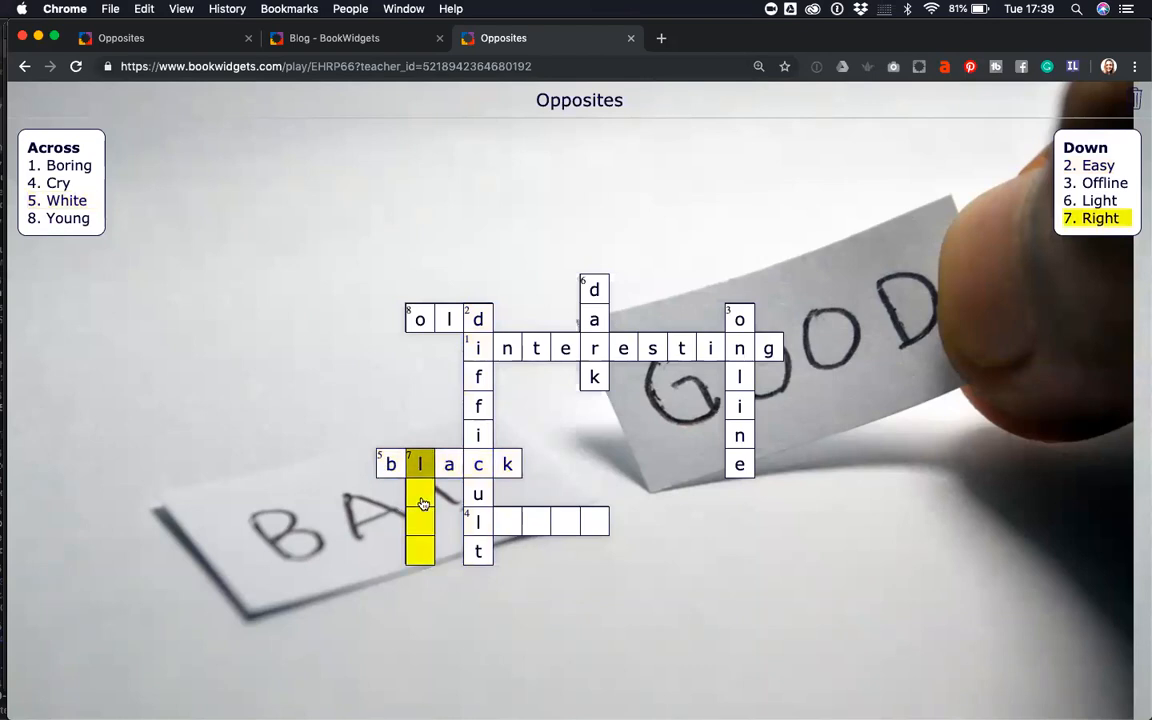
type("eft")
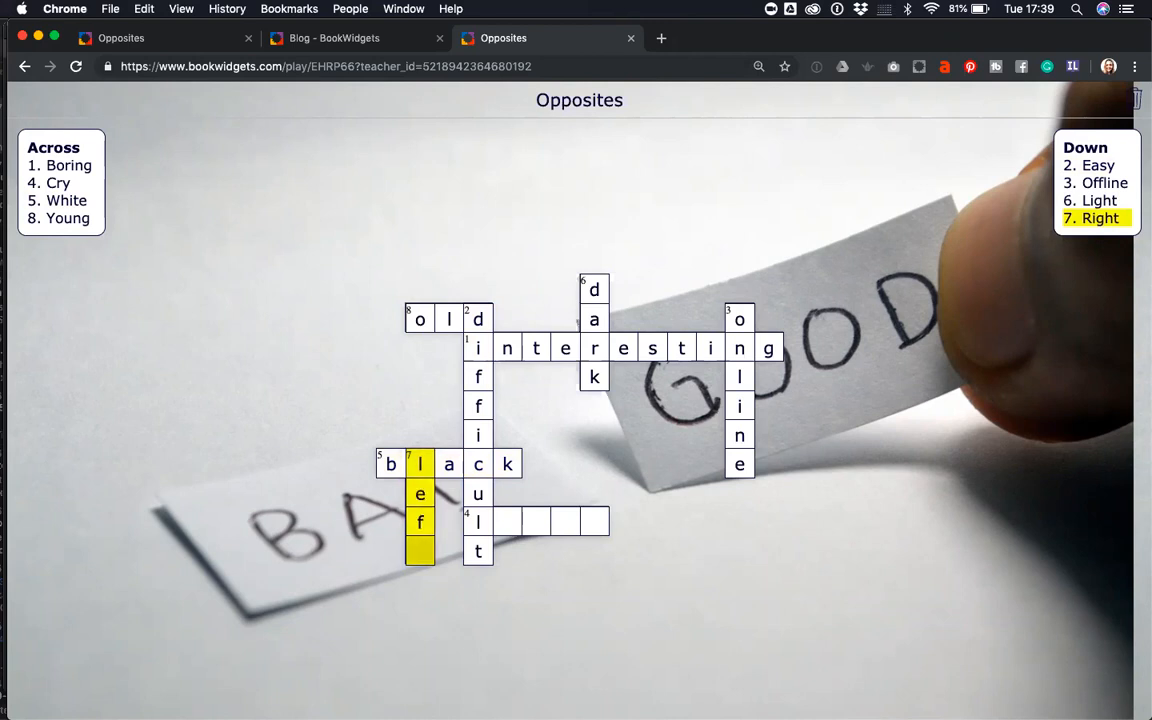
left_click(505, 522)
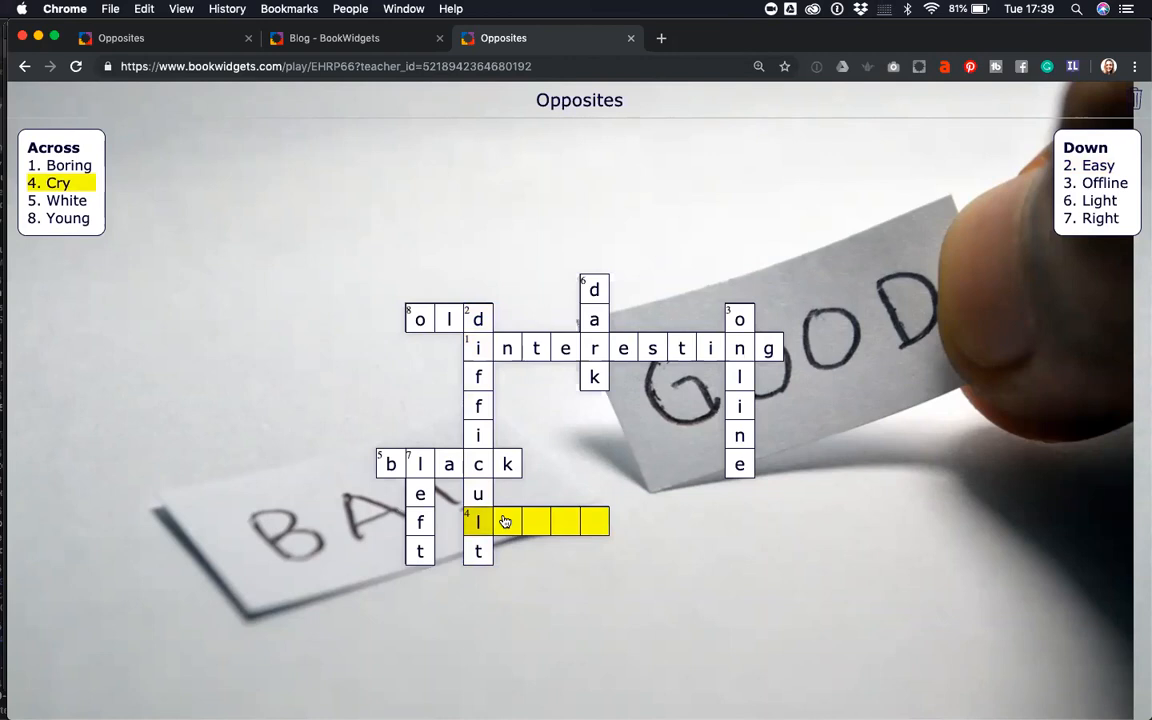
type("la")
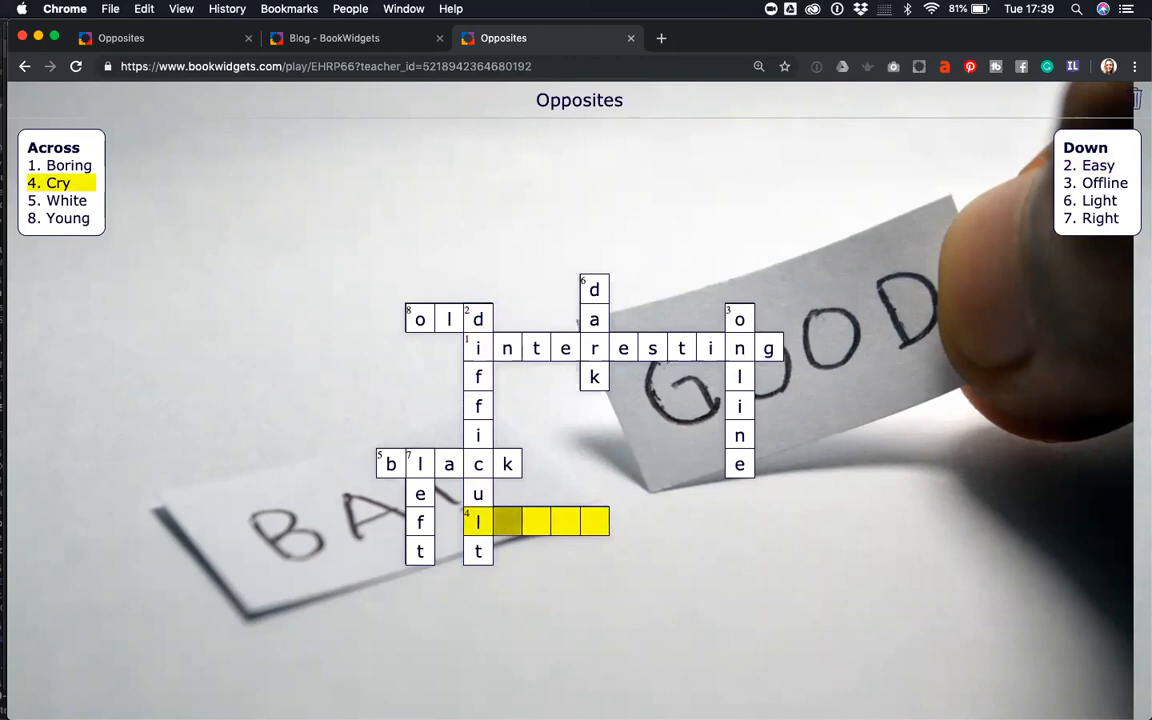
type("u")
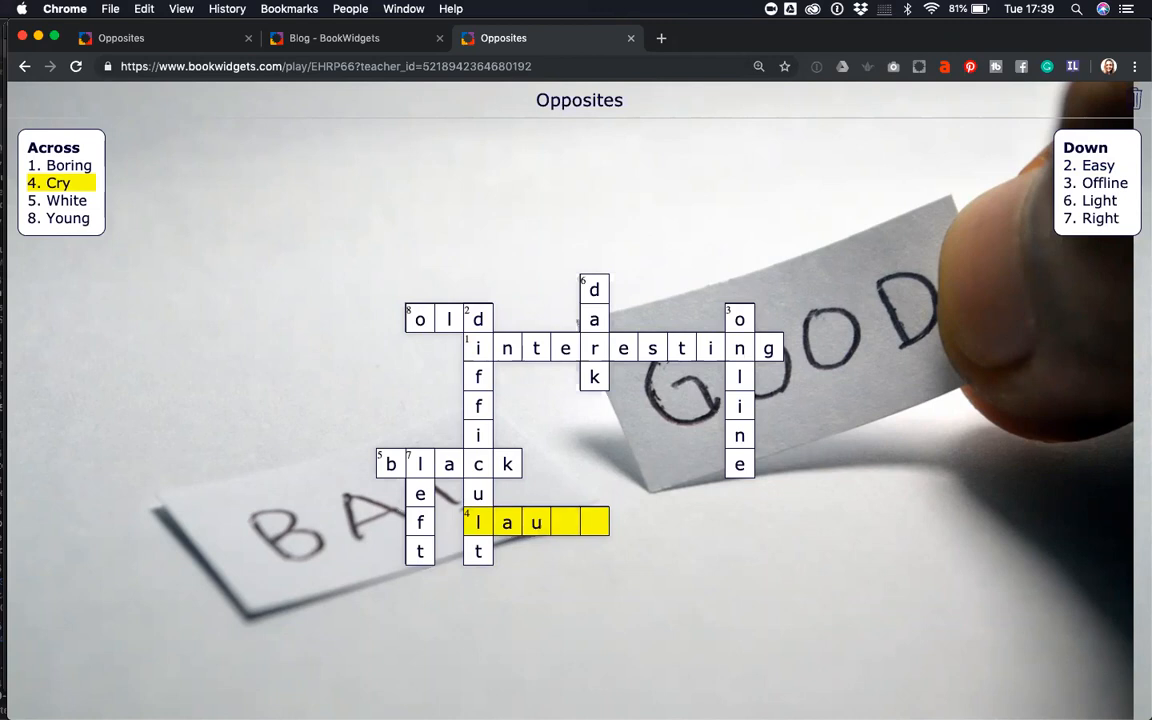
type("gg")
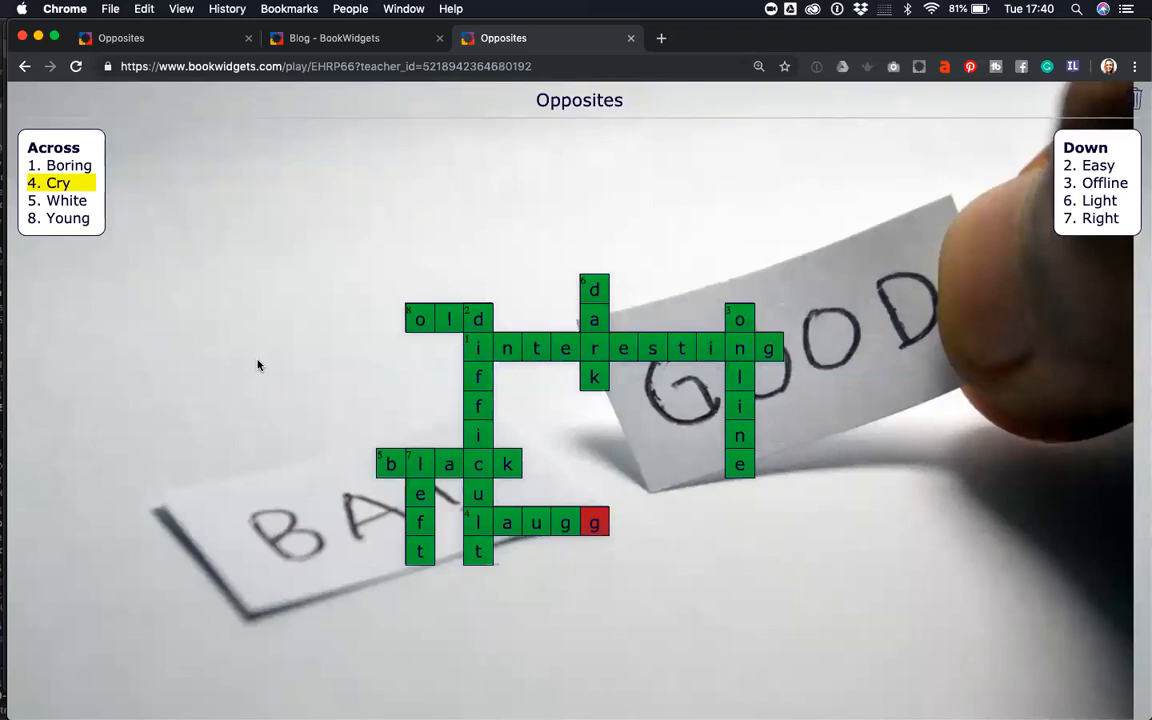
left_click(662, 38)
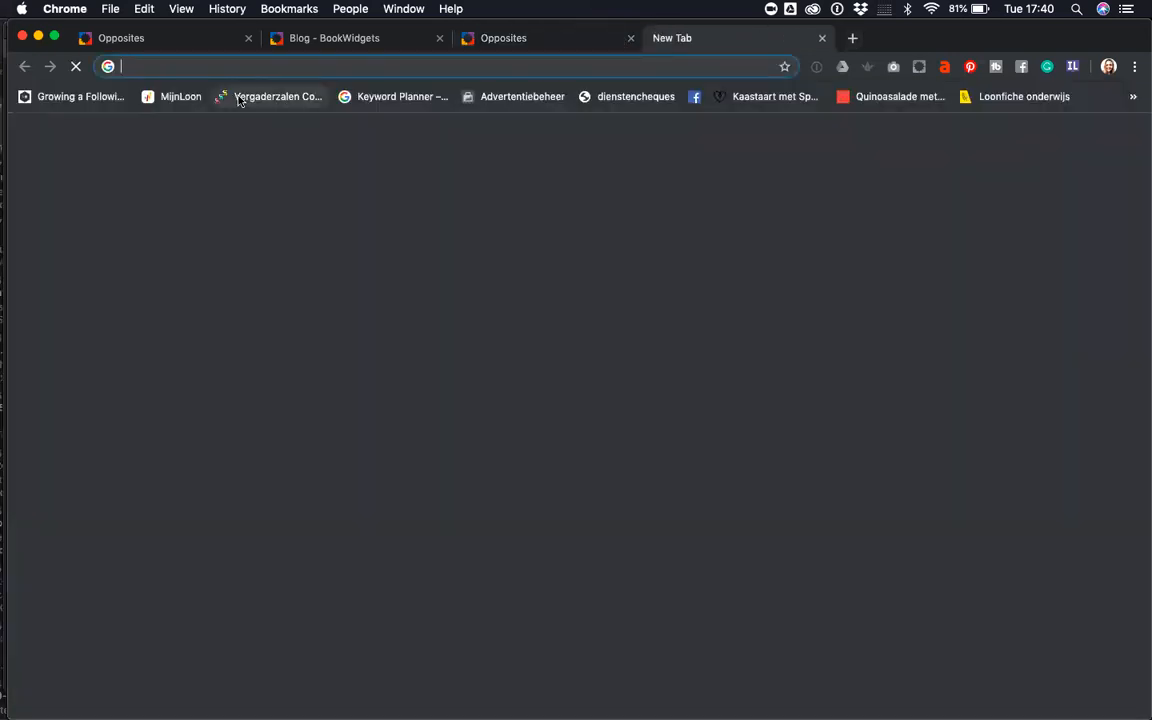
- Go to bookwidgets.com/play and put the cursor in its shortcode field
type("book")
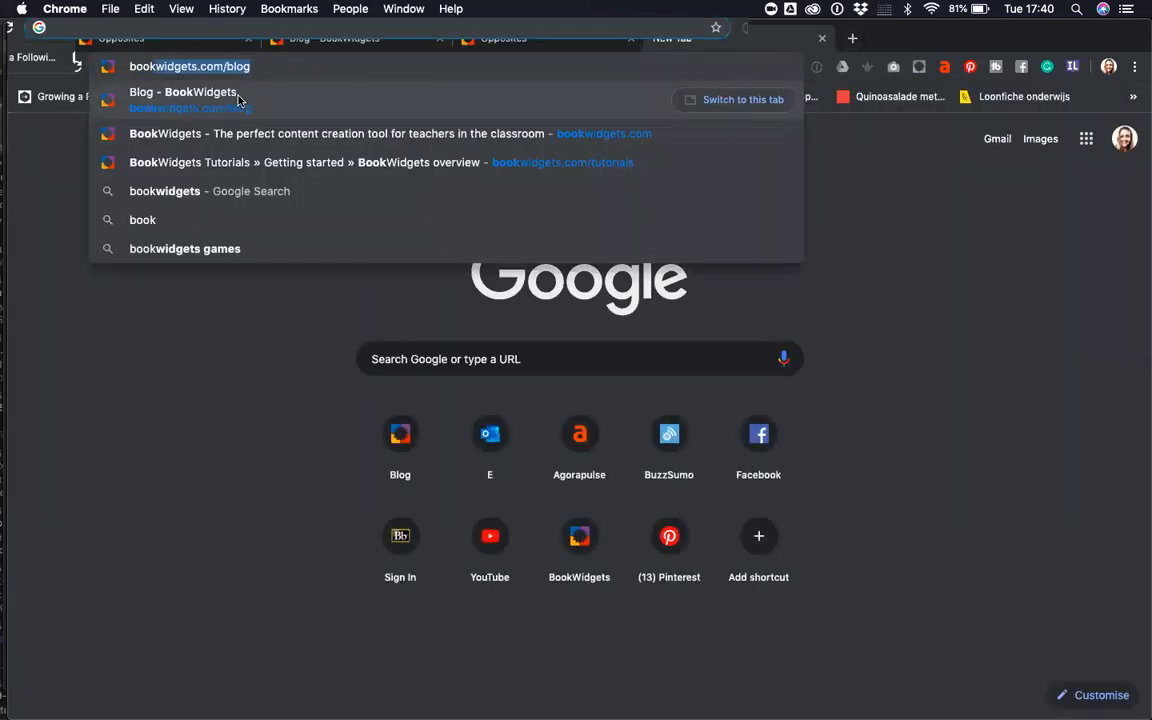
type("widgets.com/")
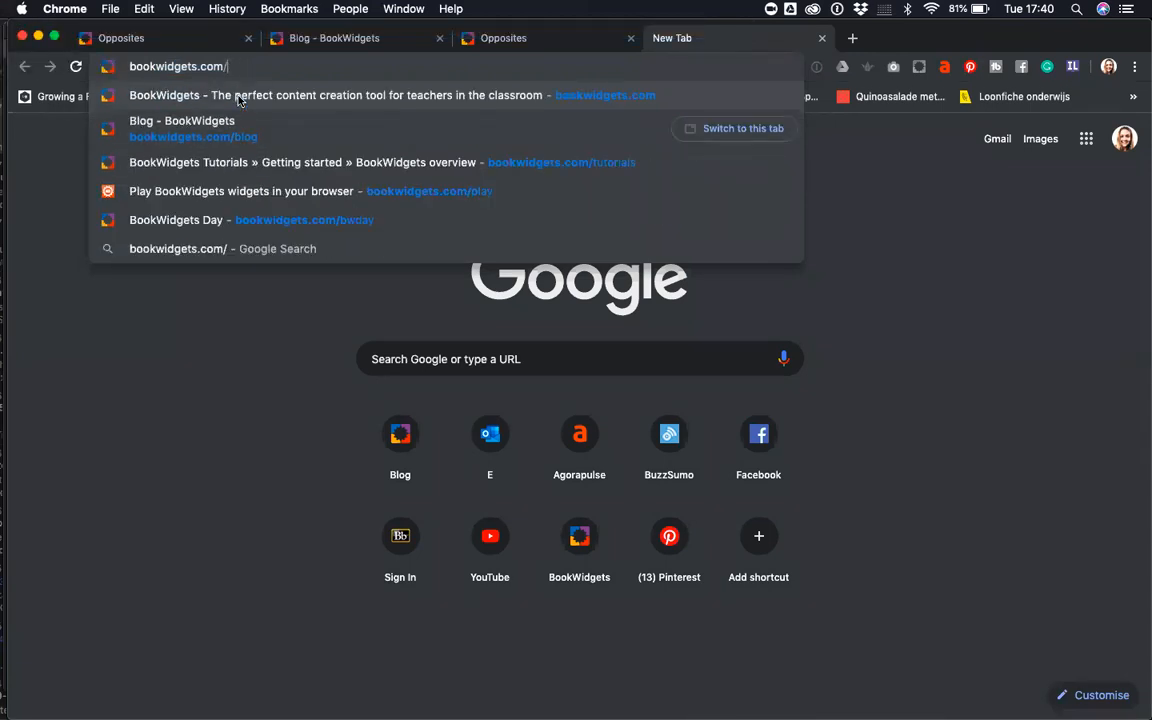
type("pl")
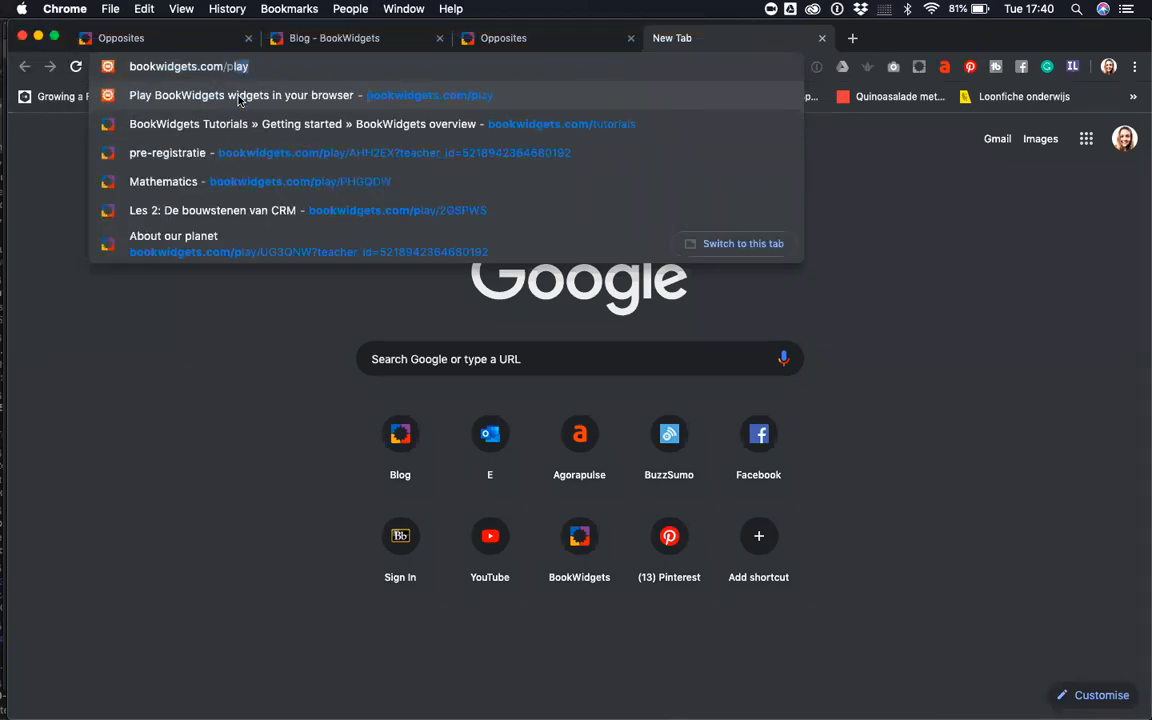
type("ay")
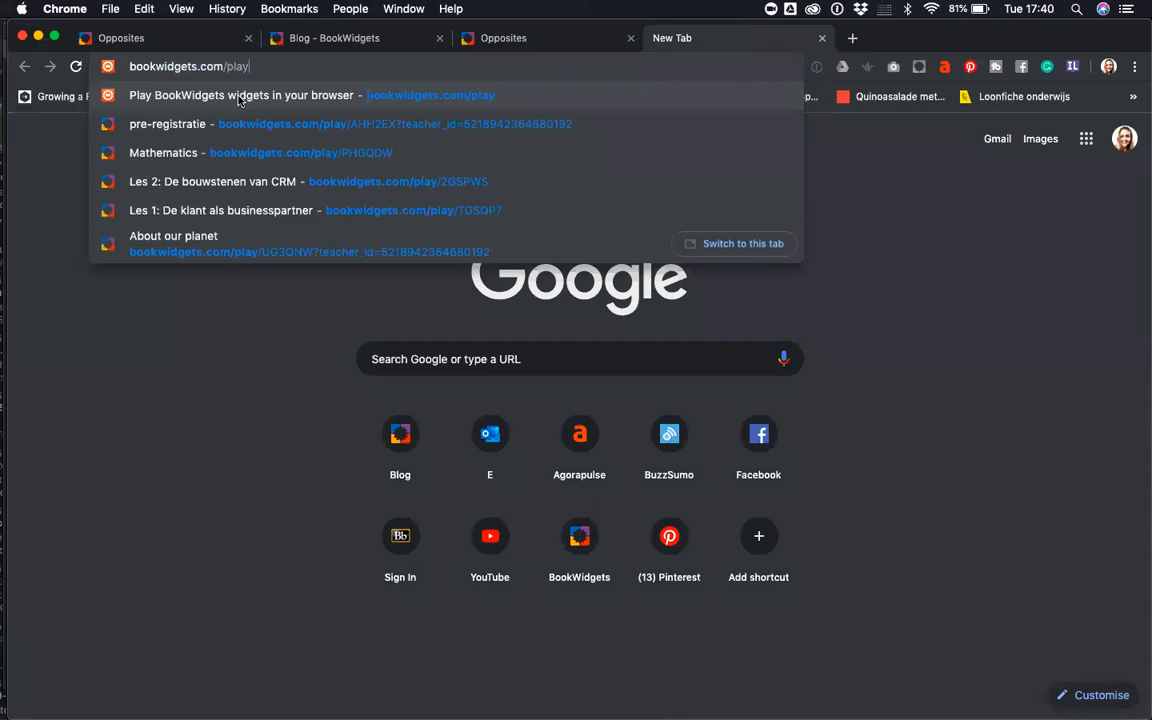
left_click(238, 96)
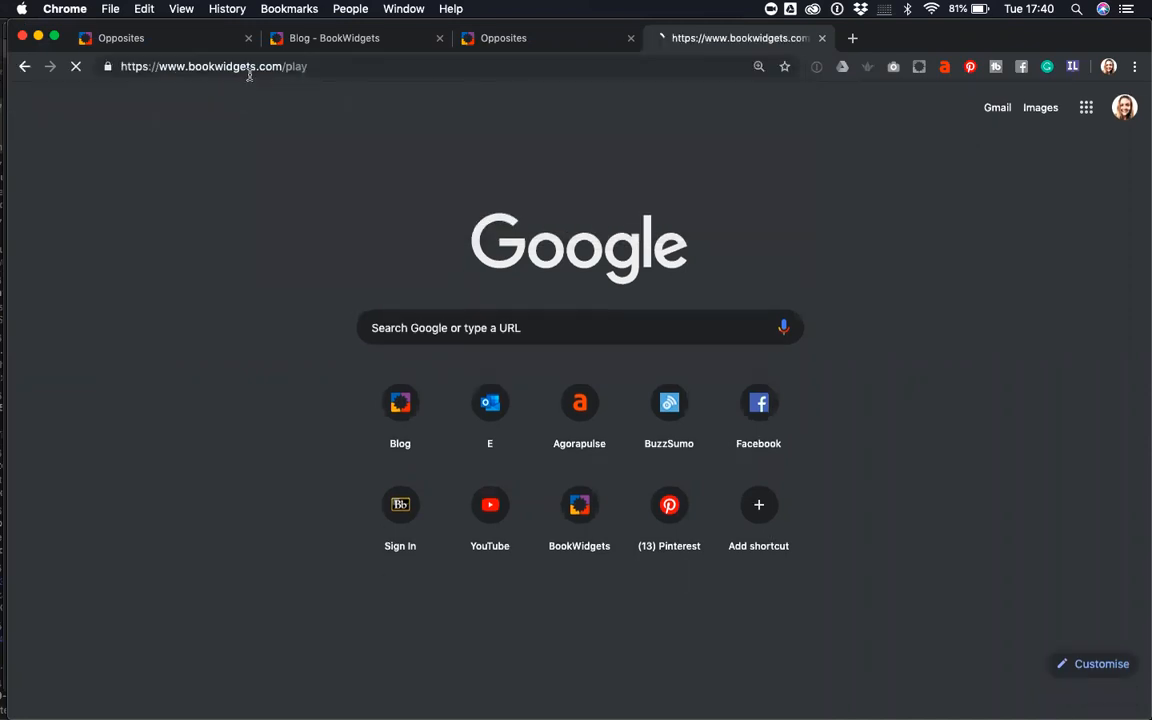
left_click(331, 66)
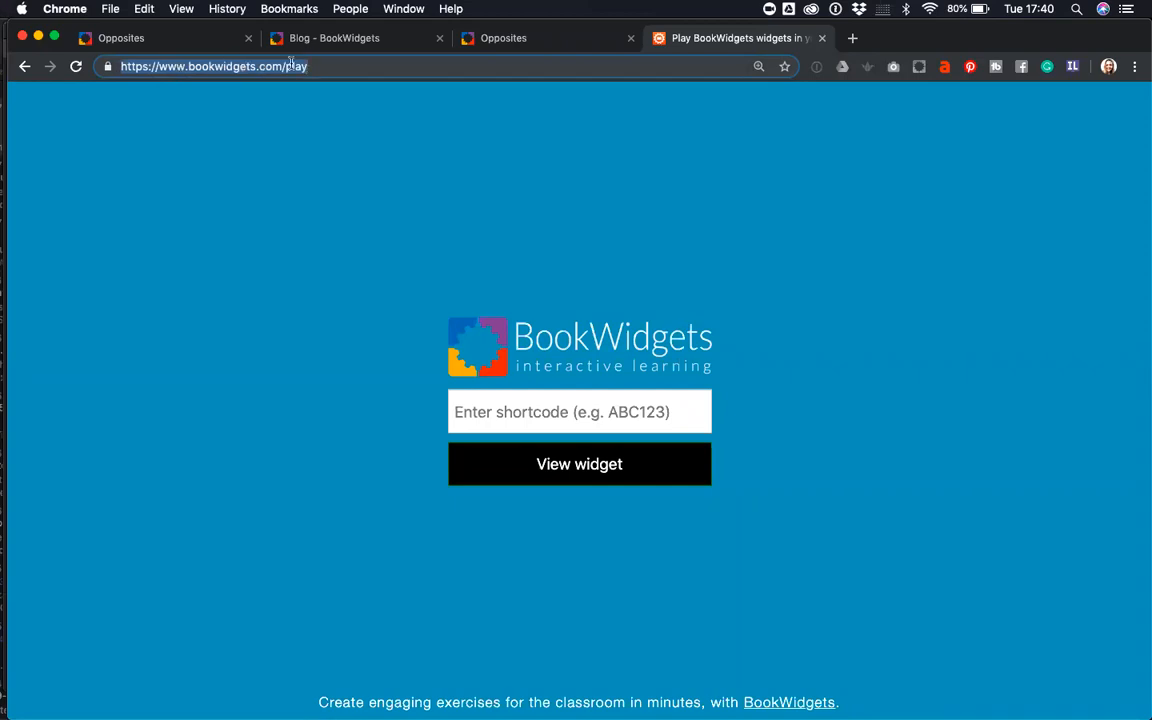
left_click(627, 412)
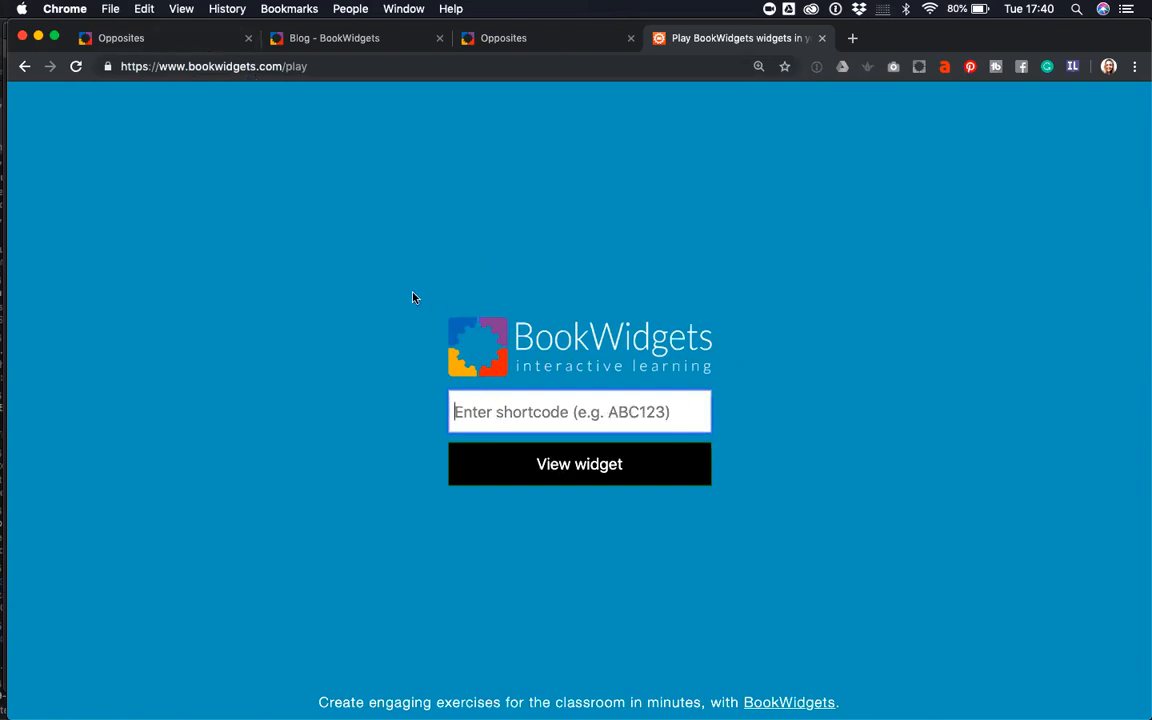
left_click(496, 44)
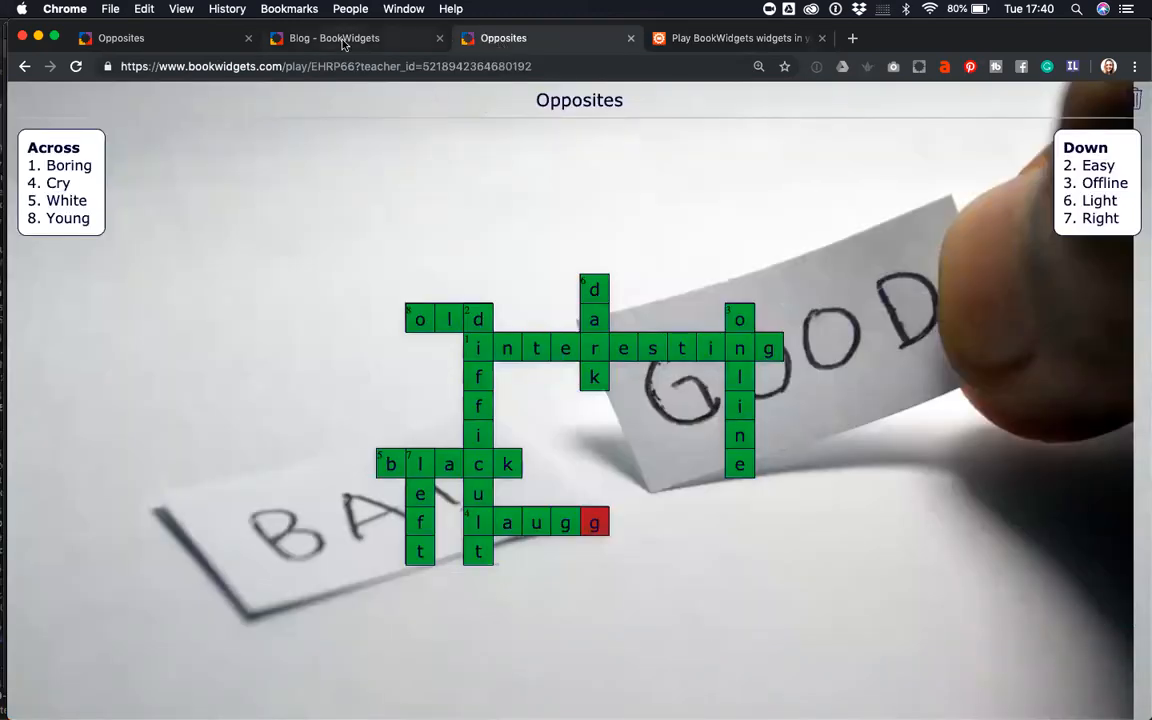
left_click(308, 37)
left_click(135, 38)
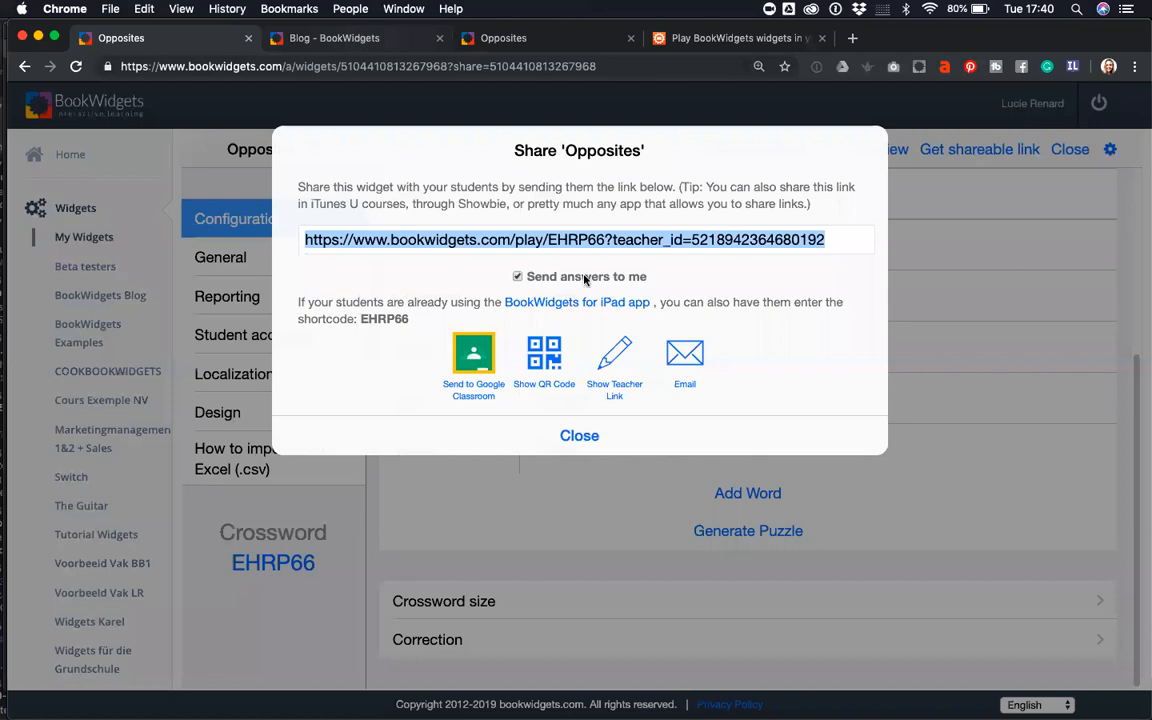
left_click(617, 441)
left_click(617, 441)
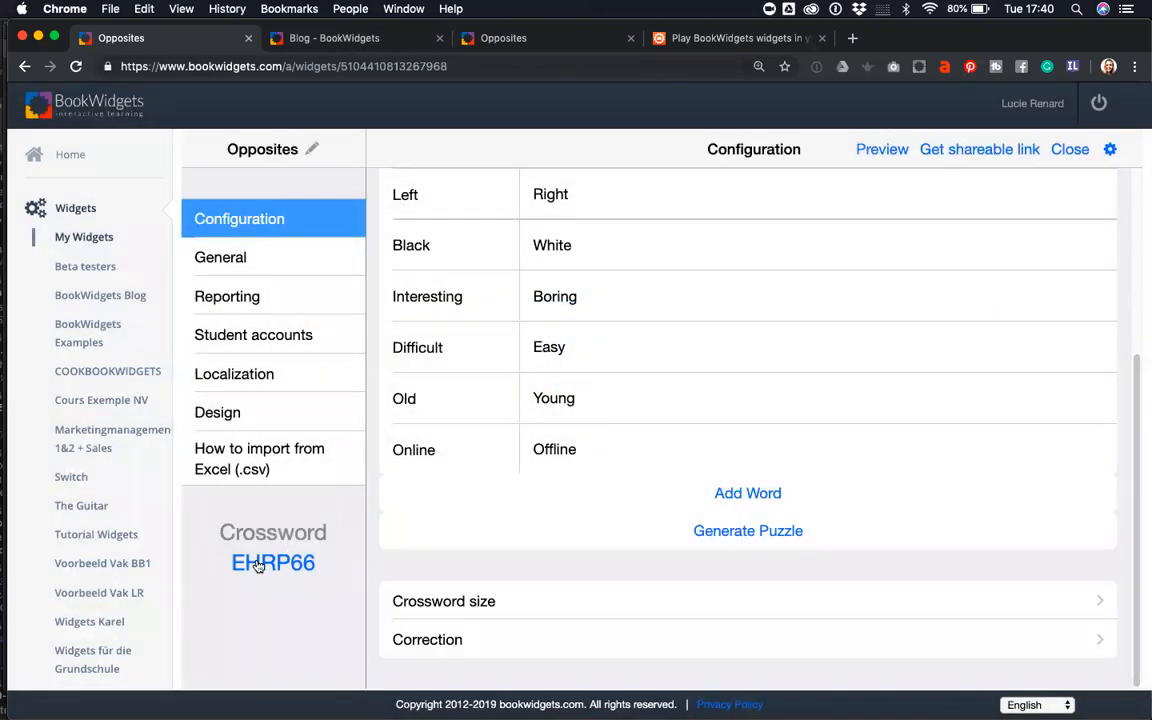
left_click_drag(321, 577, 229, 574)
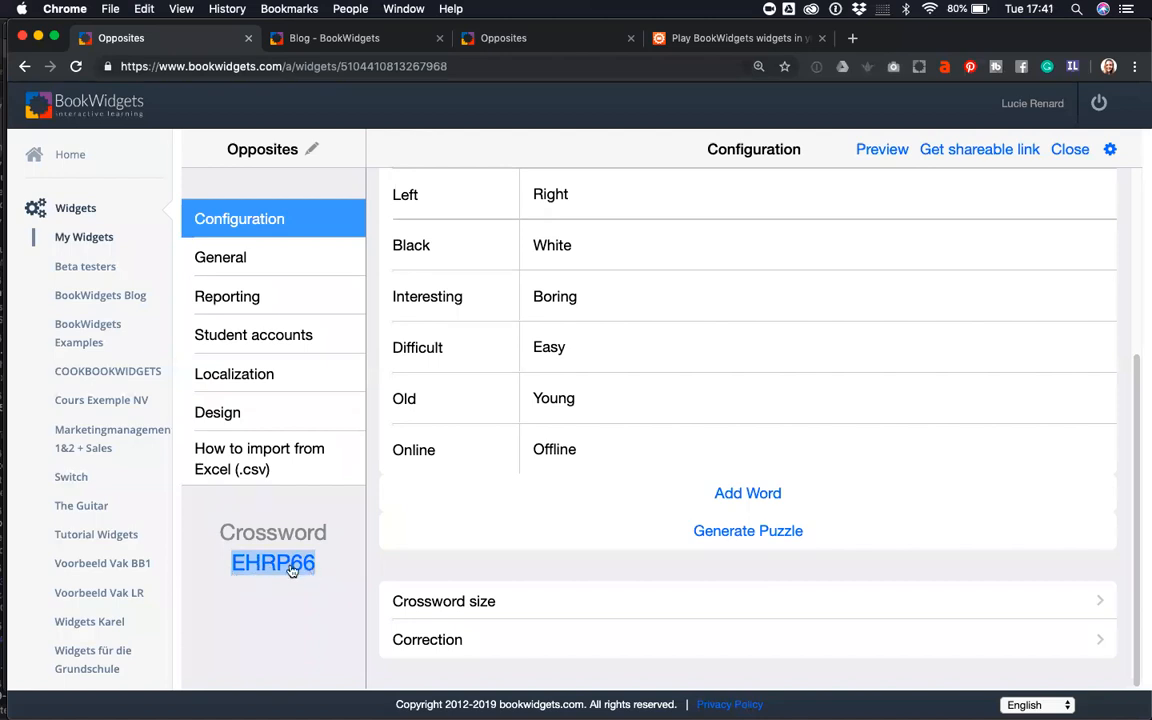
left_click(695, 40)
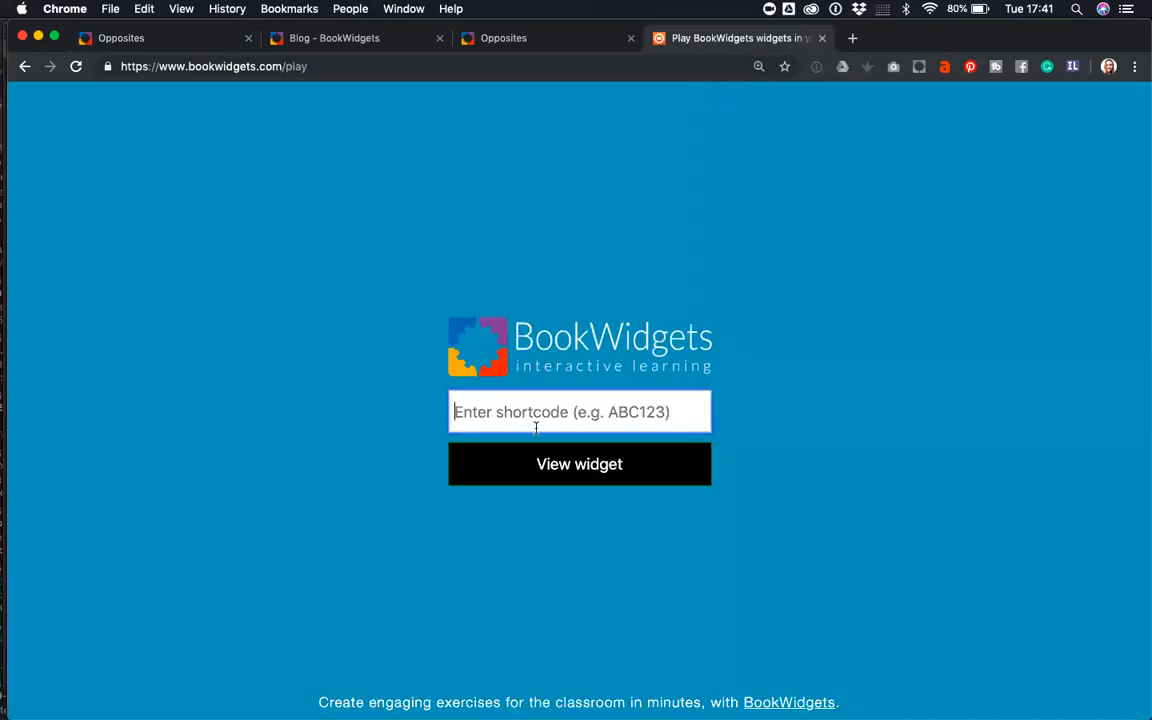
- Search the blog for 'hang' and read through the hangman classroom games post
left_click(315, 45)
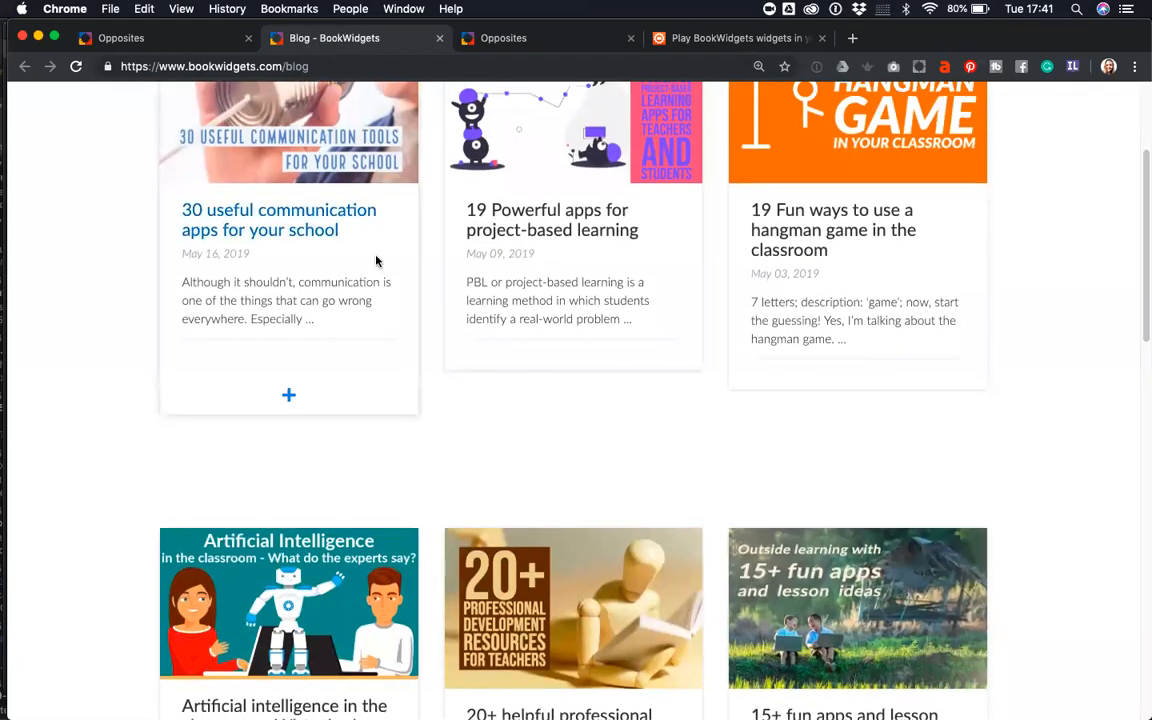
scroll(375, 259, "up", 3)
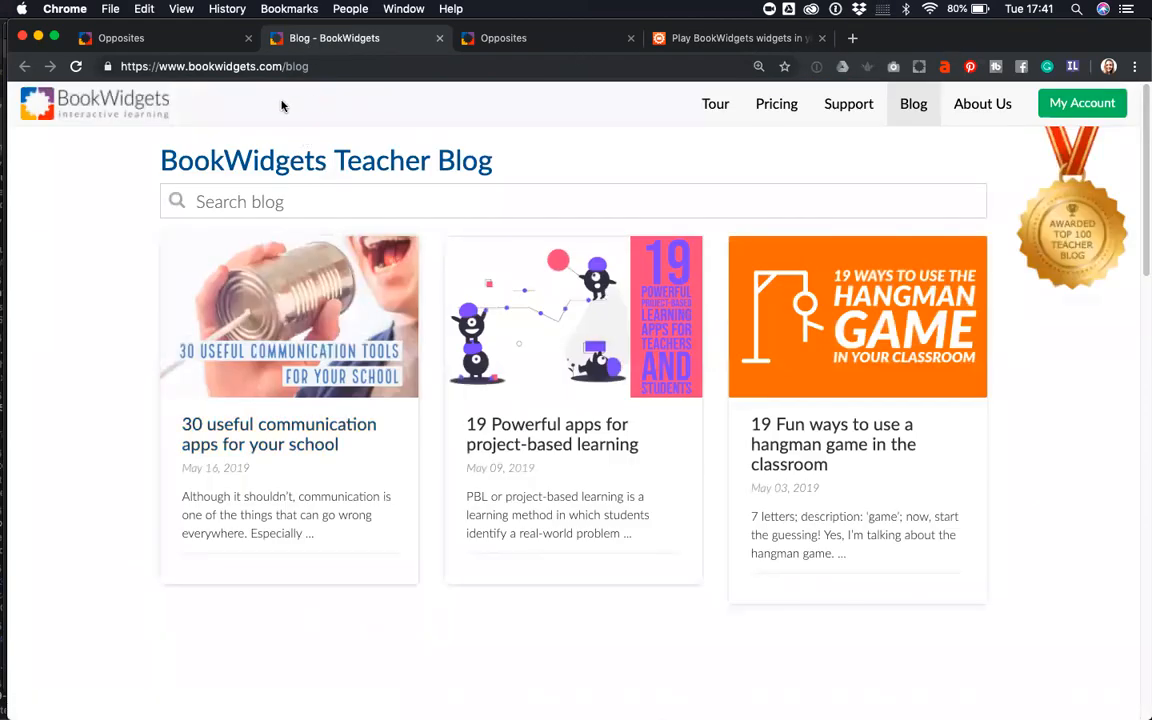
left_click(250, 195)
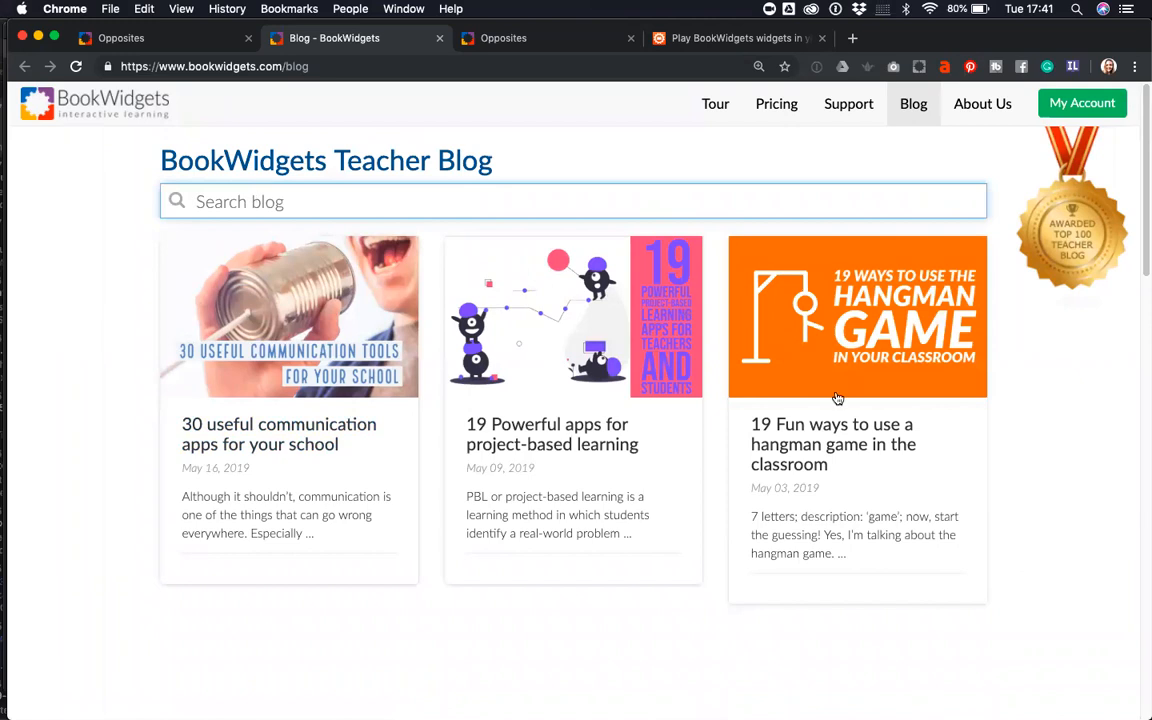
type("hang")
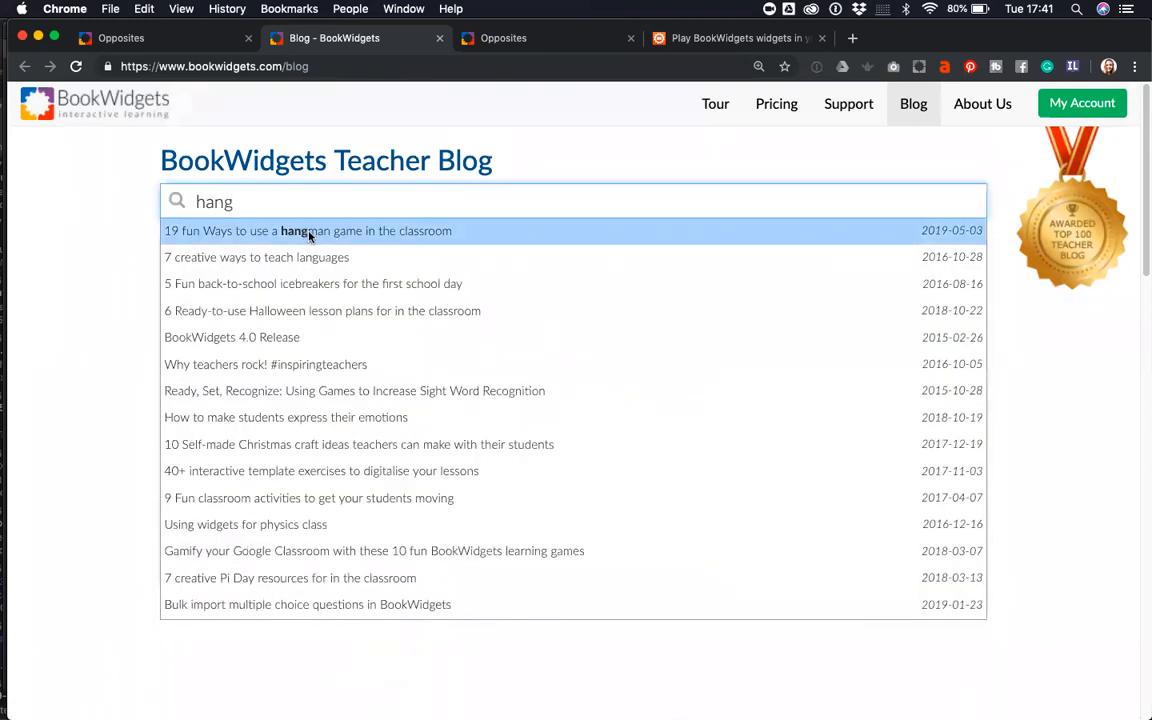
left_click(309, 231)
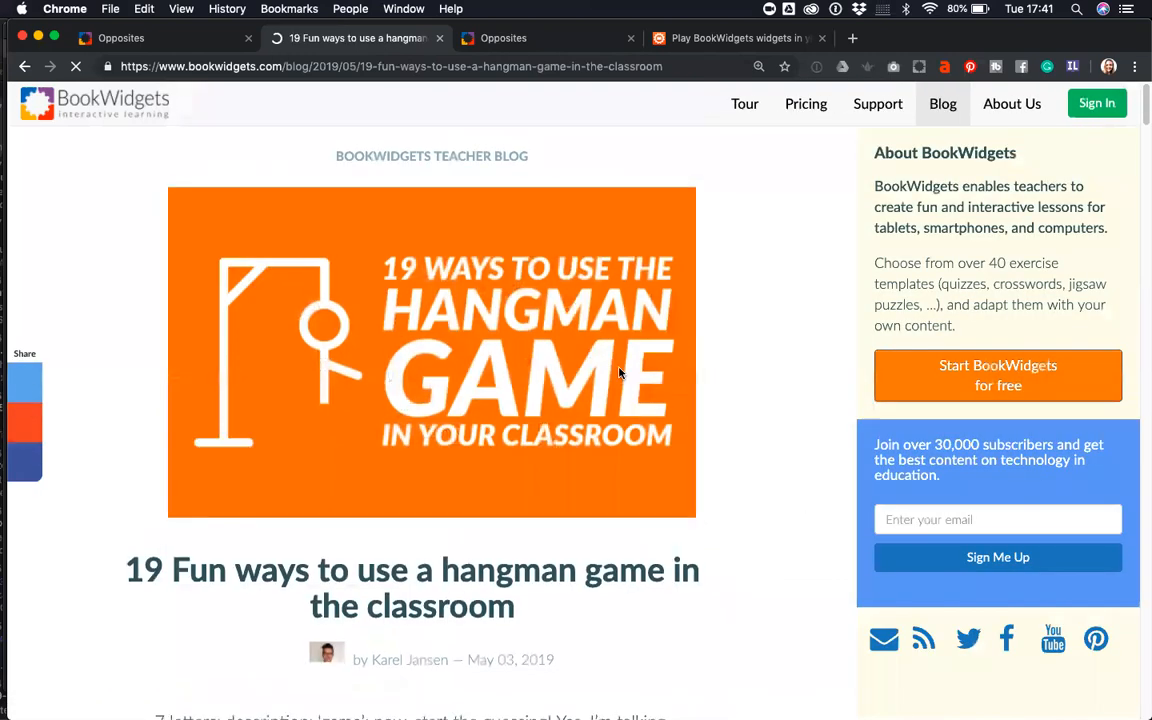
scroll(619, 371, "down", 6)
scroll(619, 371, "down", 15)
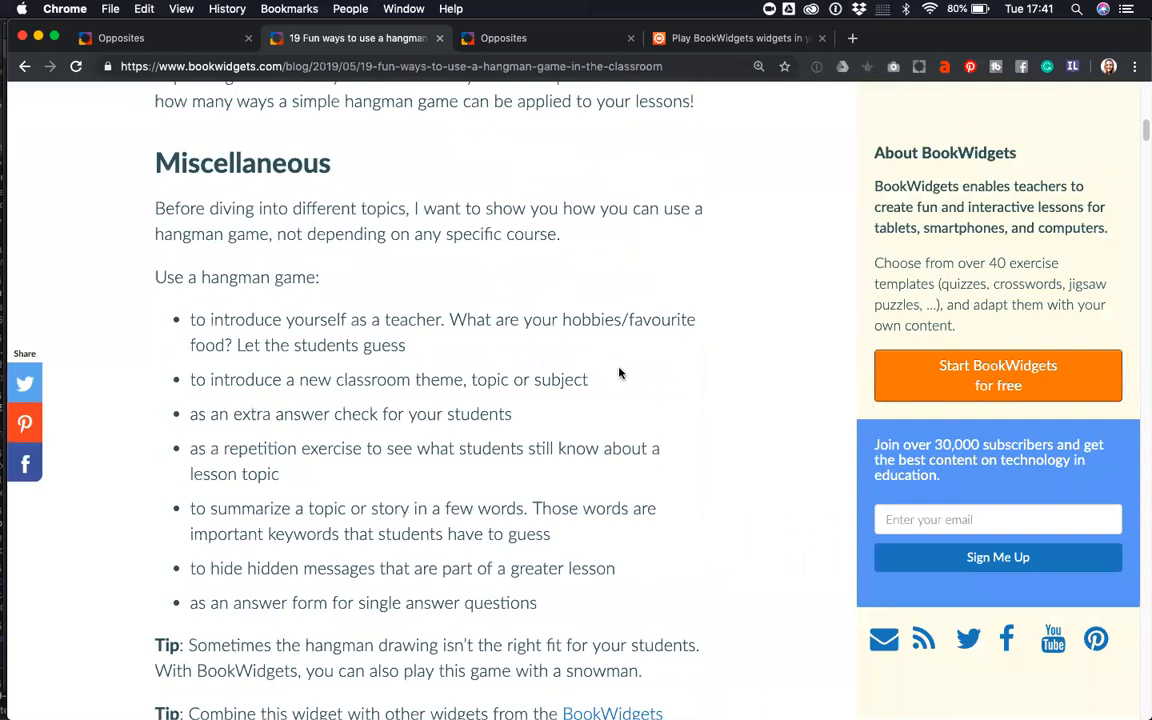
scroll(619, 371, "down", 10)
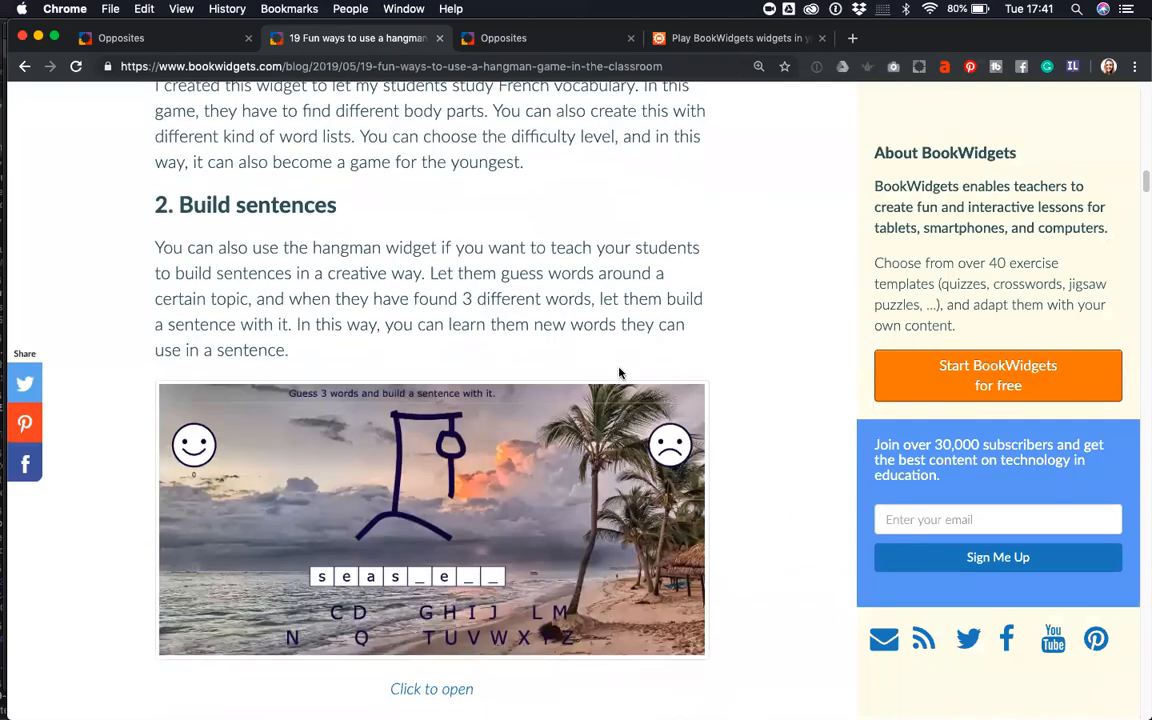
scroll(619, 371, "down", 8)
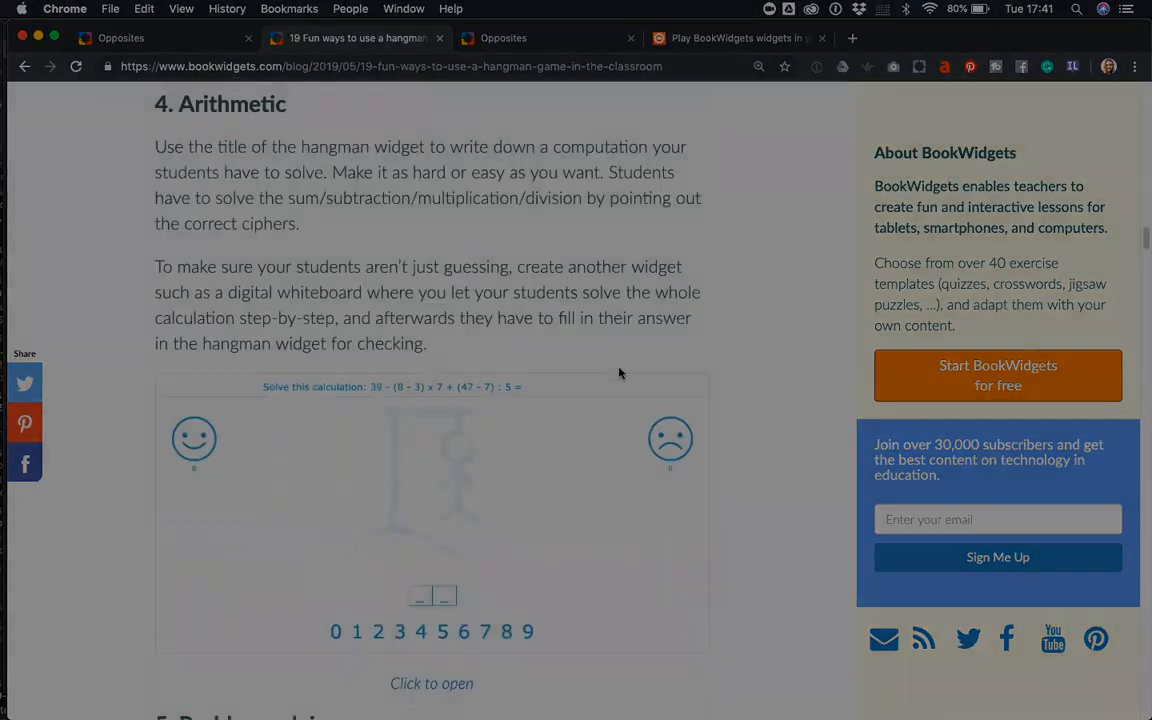